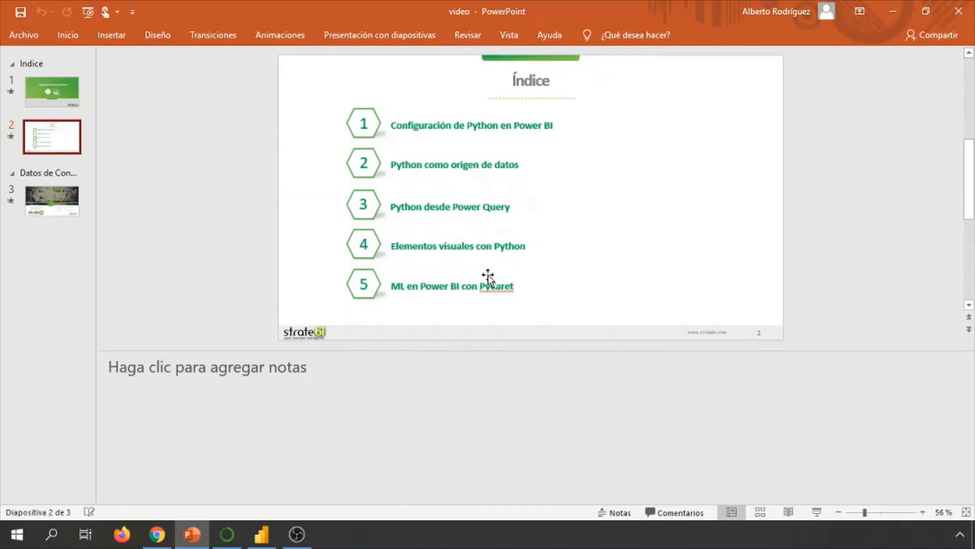
- Switch to Anaconda Navigator and look over the applications available on the base (root) environment
left_click(226, 533)
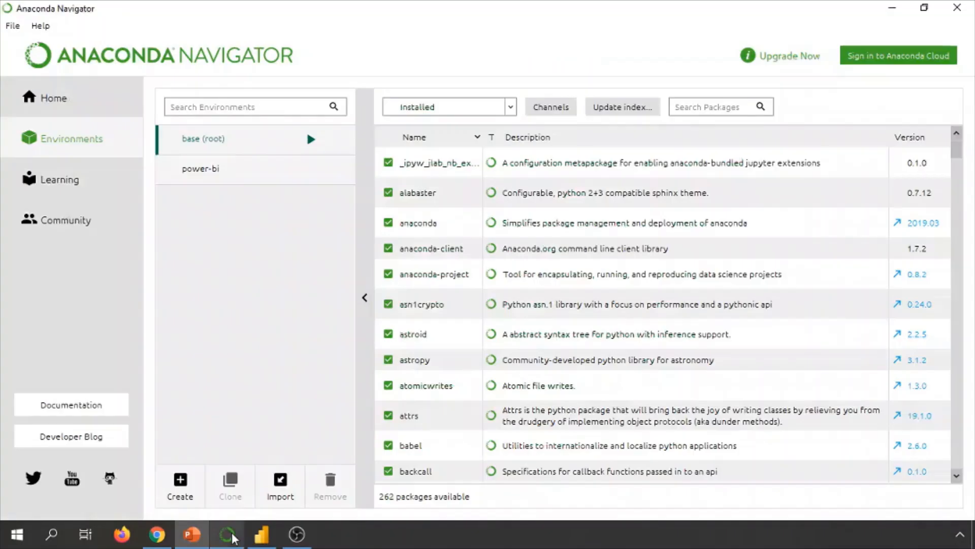
left_click(65, 103)
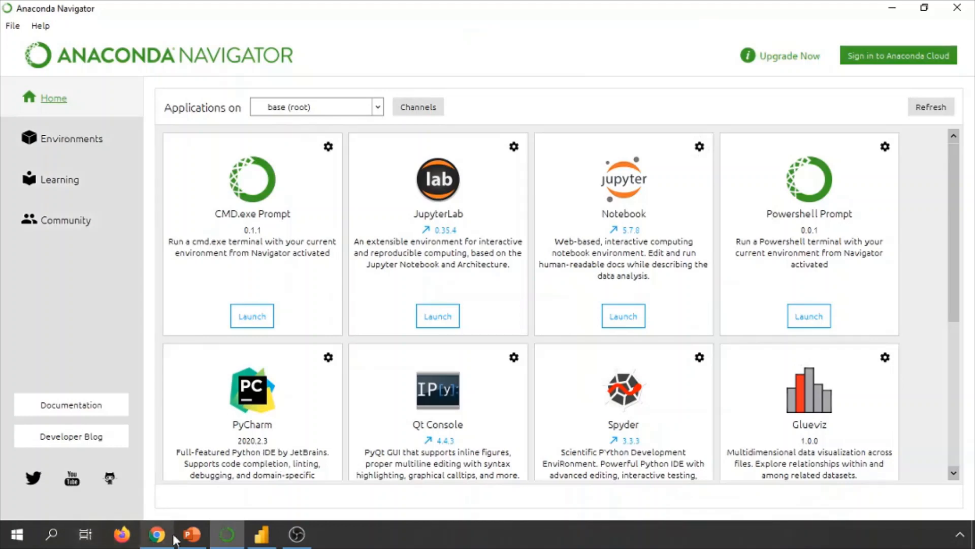
left_click(157, 533)
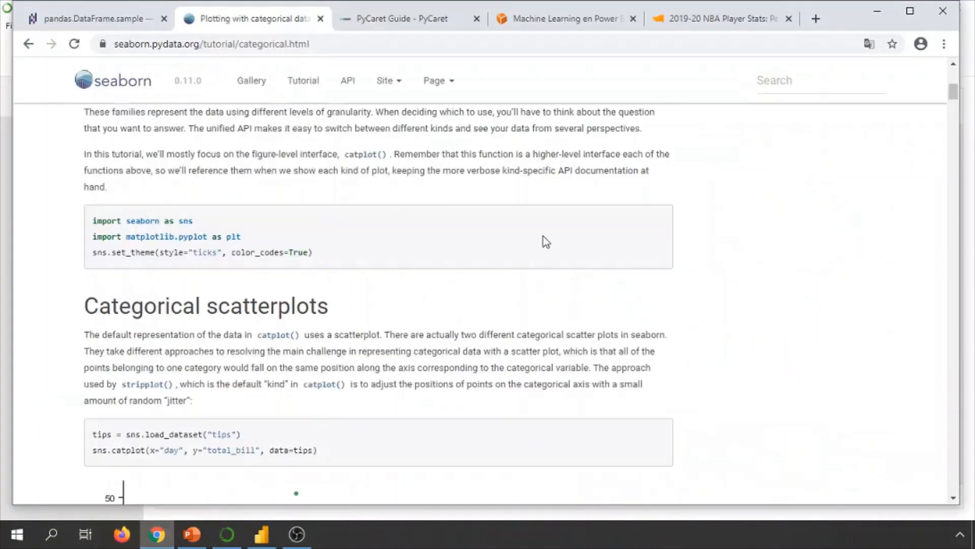
left_click(879, 10)
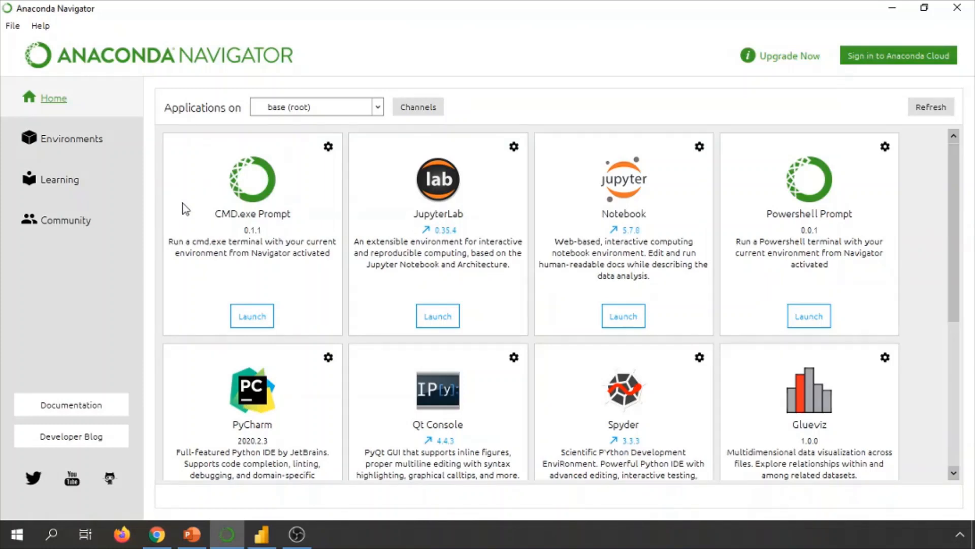
- Create a new Anaconda environment named power-bi-video with Python 3.7
left_click(88, 140)
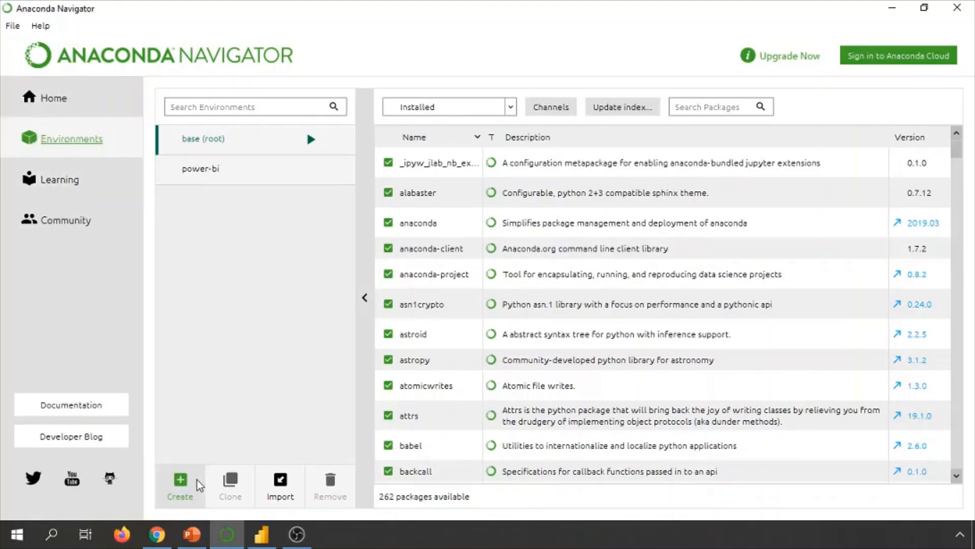
left_click(182, 485)
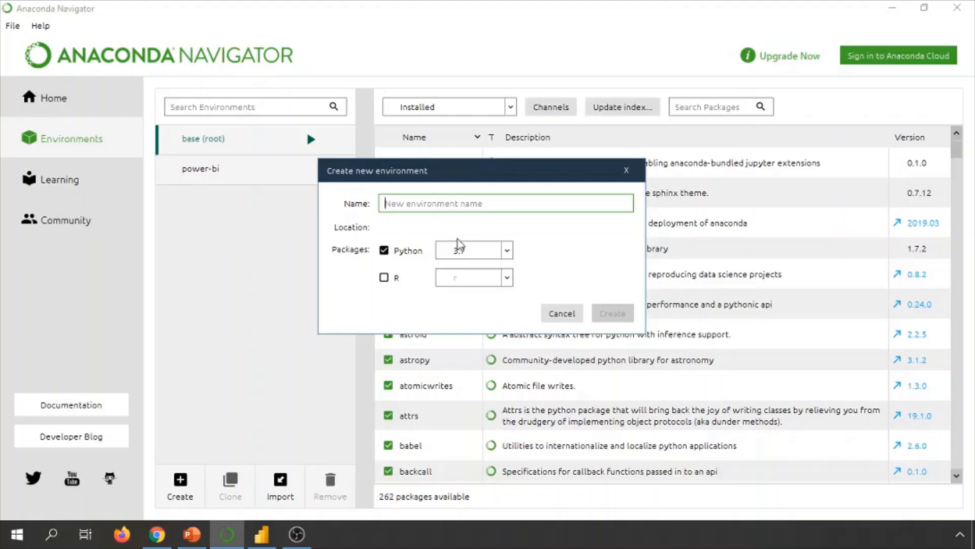
left_click(504, 257)
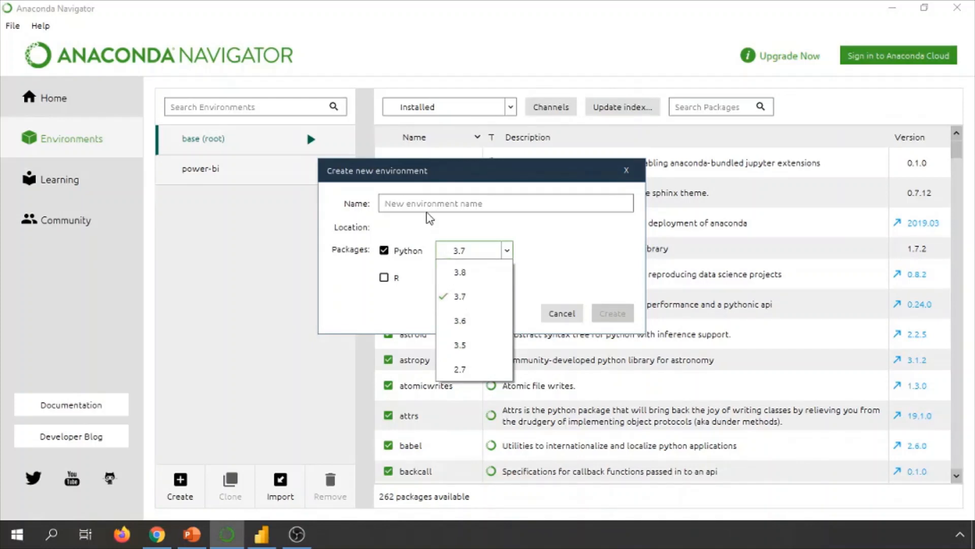
left_click(417, 210)
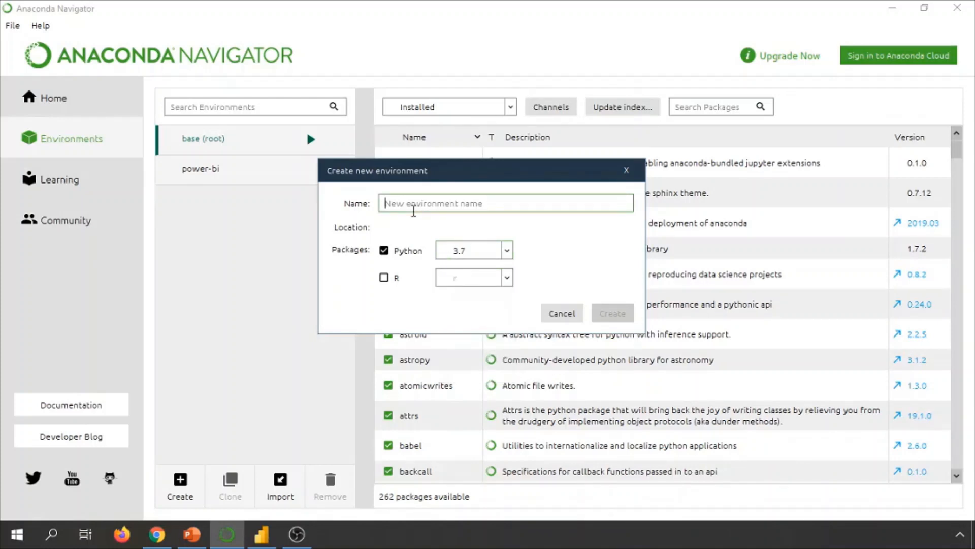
type("POWER")
key("BackSpace")
key("BackSpace")
key("BackSpace")
key("BackSpace")
key("BackSpace")
type("power-bi-video")
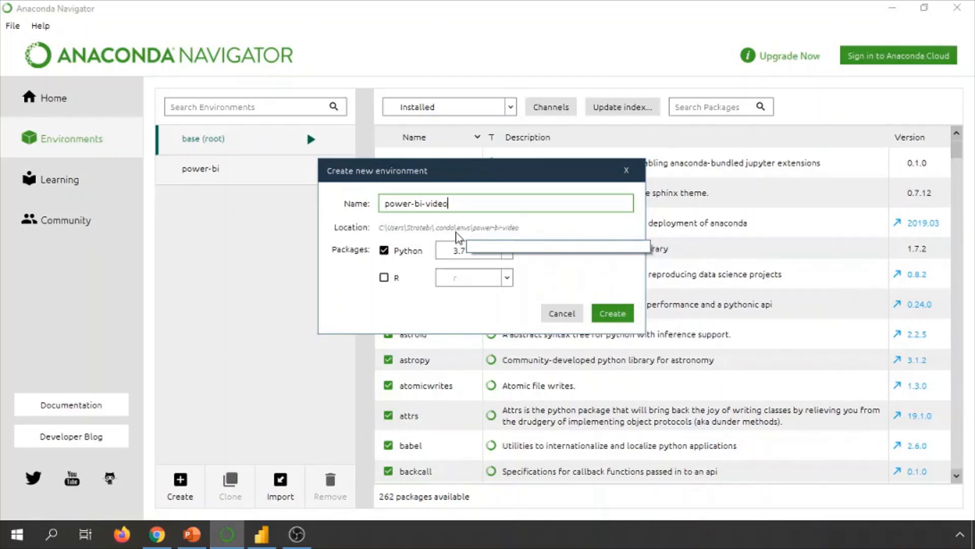
left_click(615, 313)
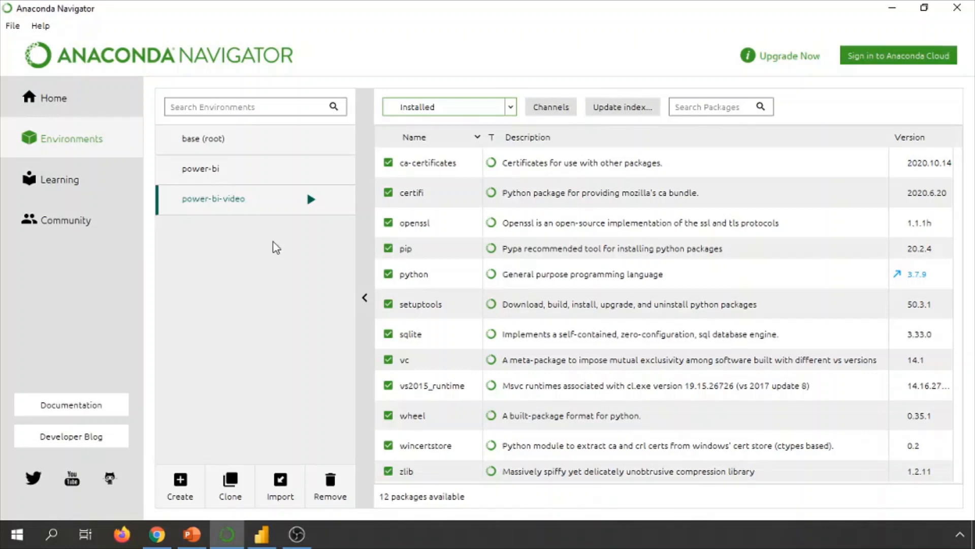
- Open a terminal in the power-bi-video environment and install pandas with pip
left_click(315, 207)
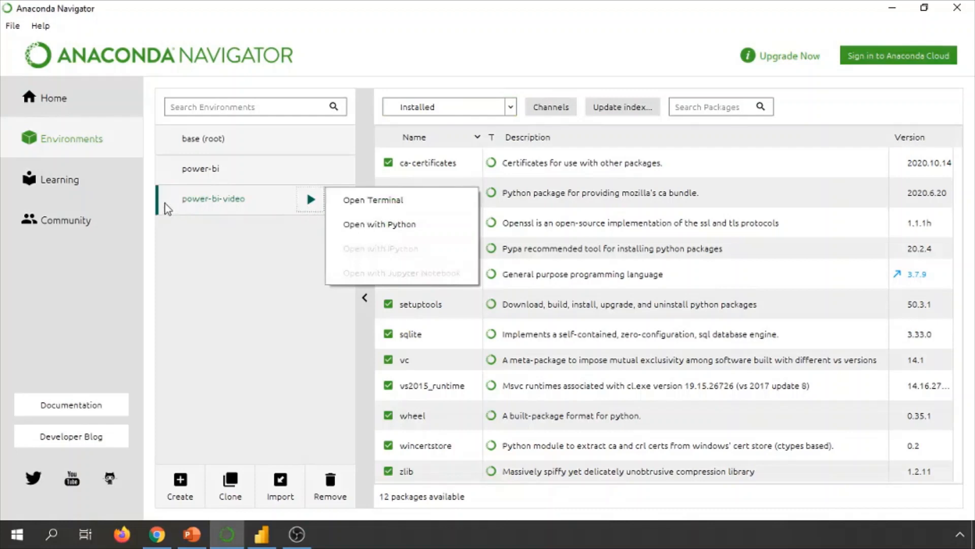
left_click(378, 205)
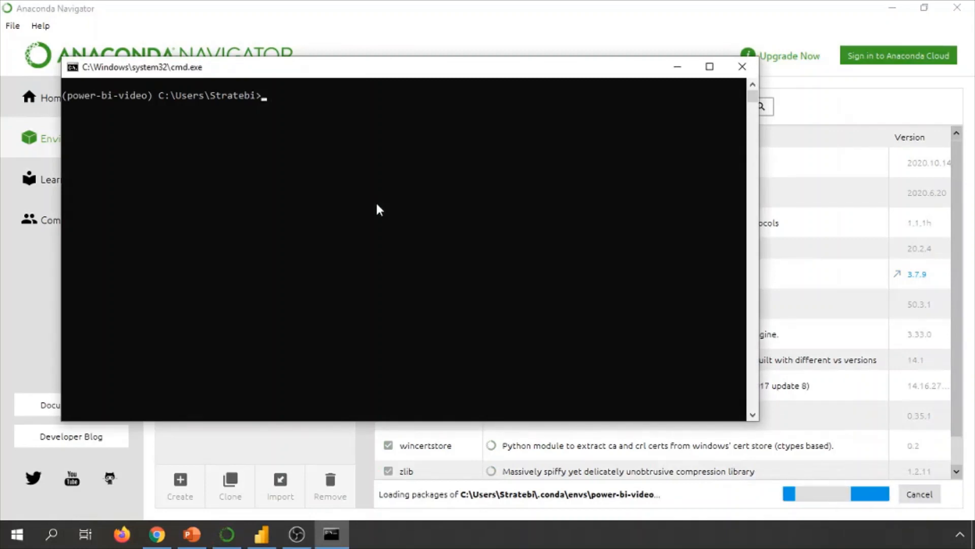
type("pip install pandas")
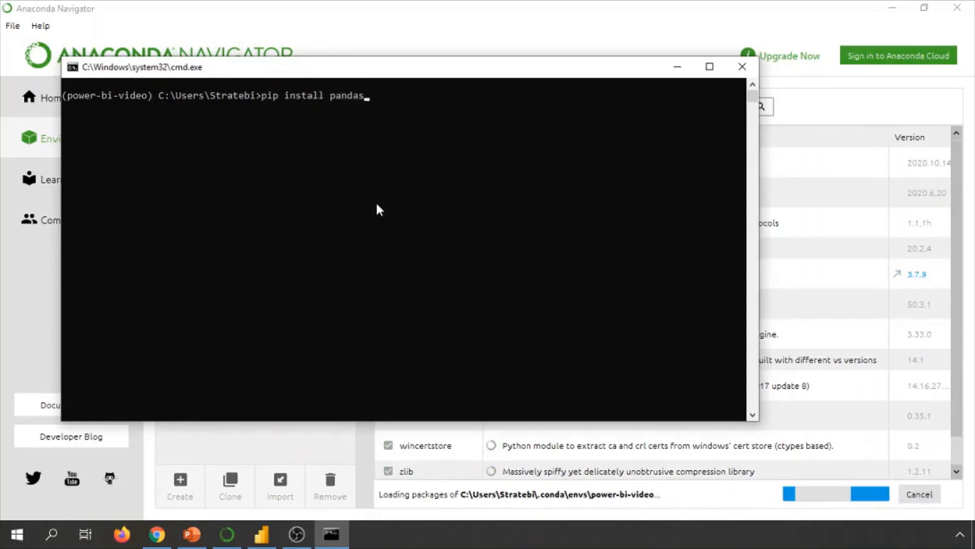
key("Return")
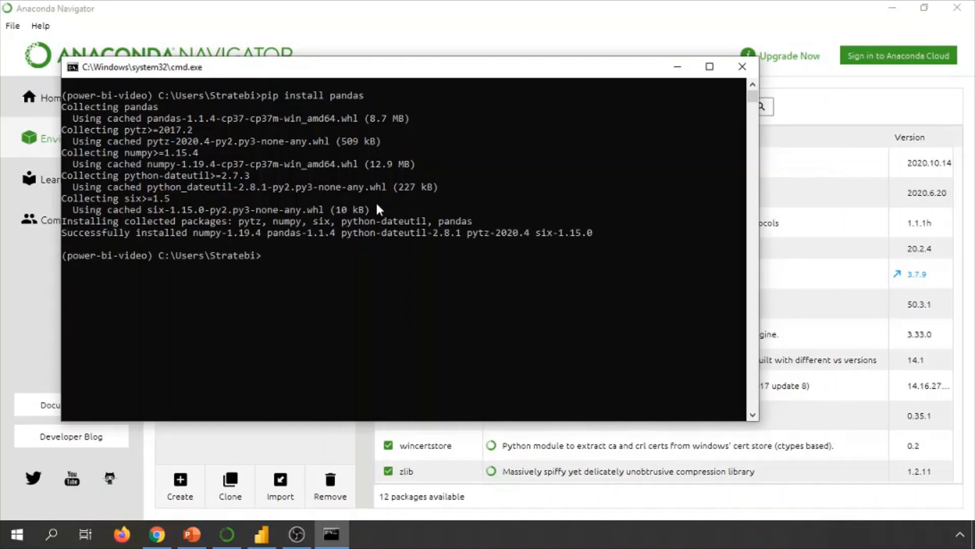
- Install matplotlib with pip in the same environment and minimize the terminal
type("pip inst")
type("all matplo")
type("tl")
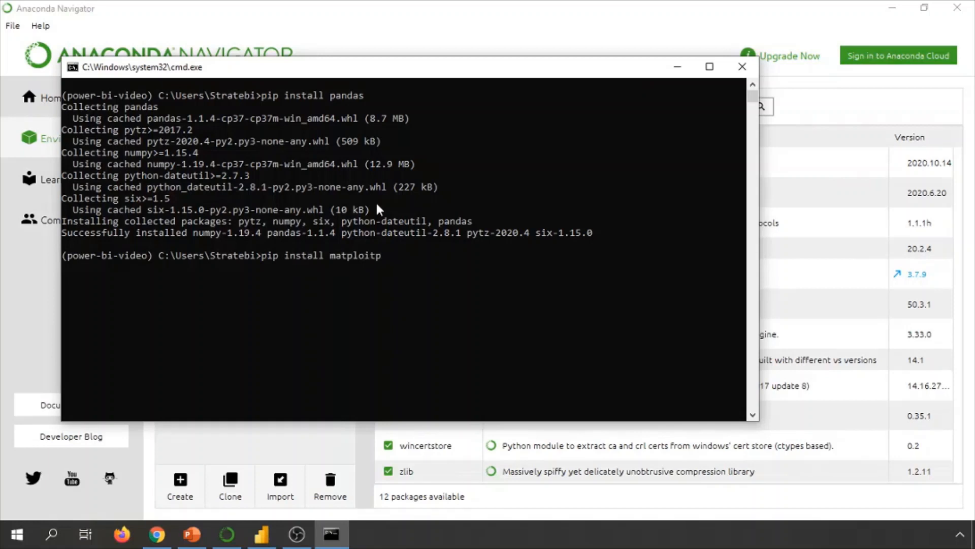
type("ib")
key("Return")
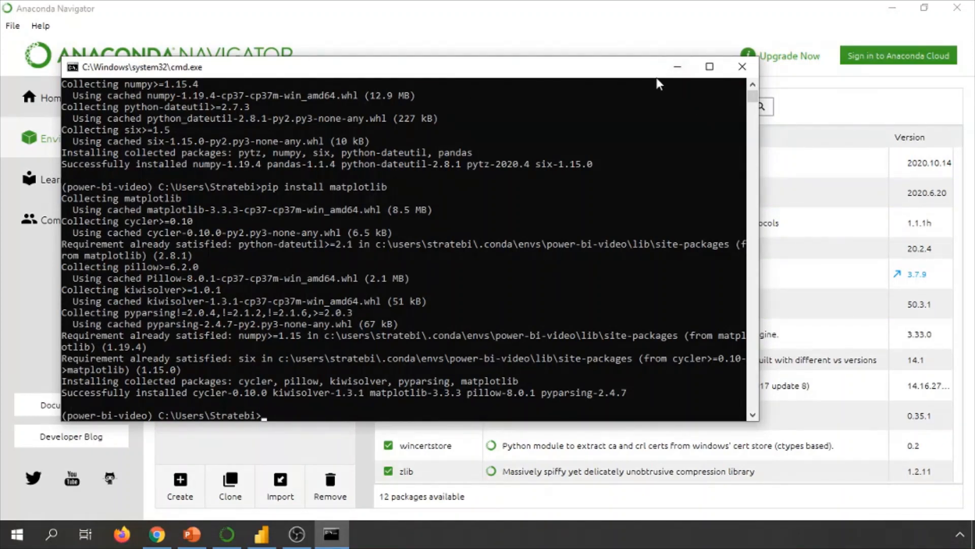
left_click(676, 67)
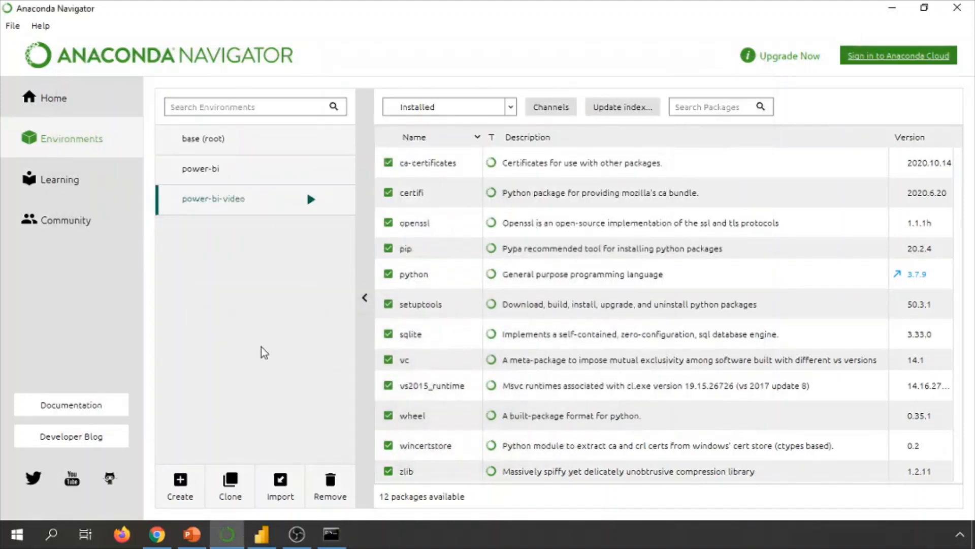
- Switch to Power BI Desktop and open the global options for Python scripting (Creación de scripts de Python)
left_click(263, 538)
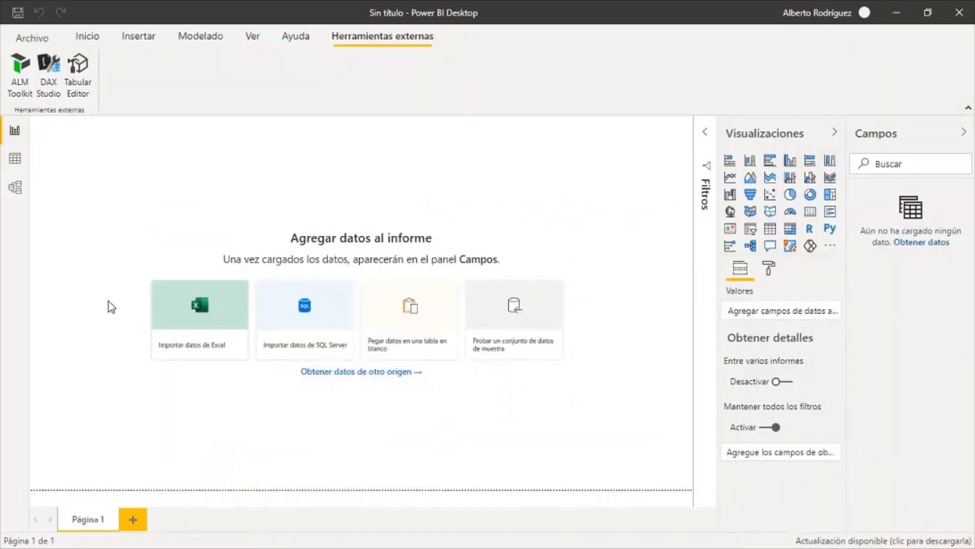
left_click(81, 36)
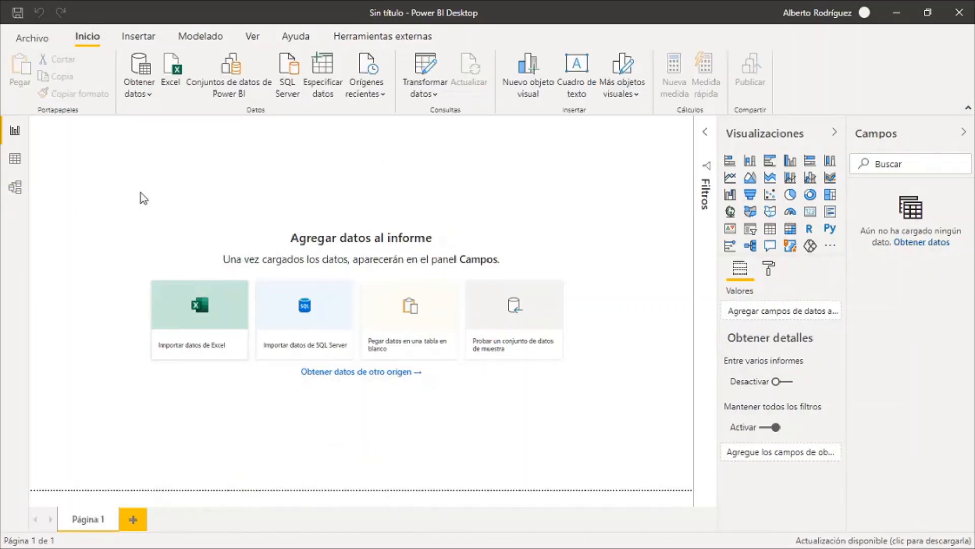
left_click(32, 39)
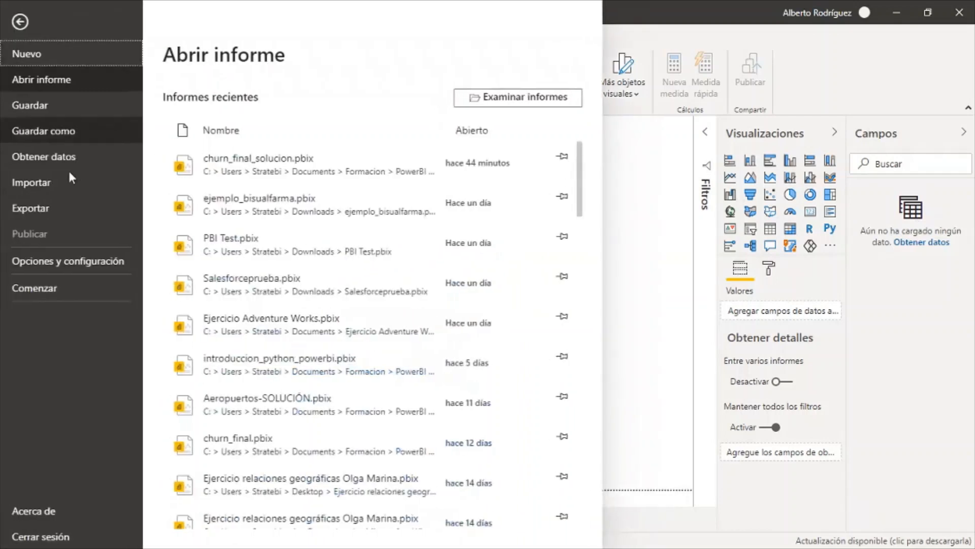
left_click(57, 257)
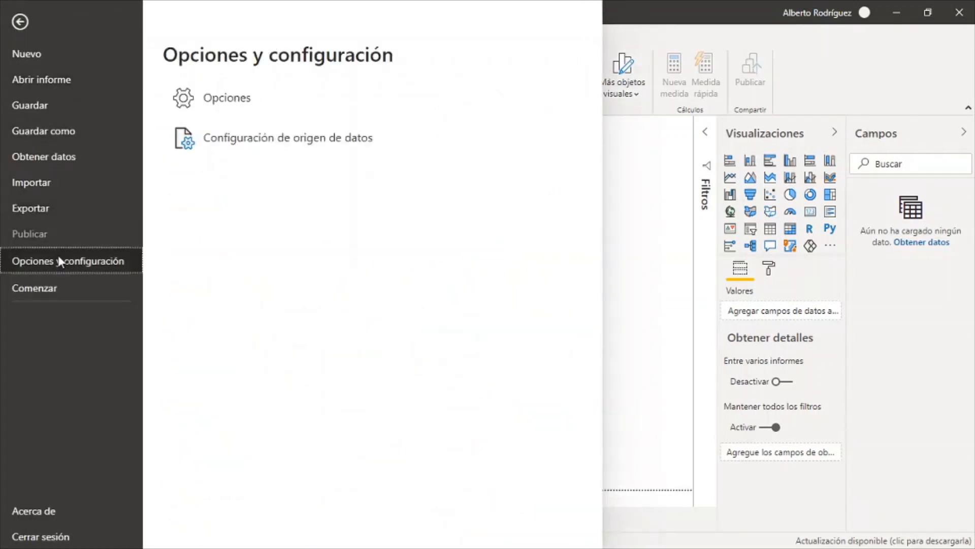
left_click(219, 98)
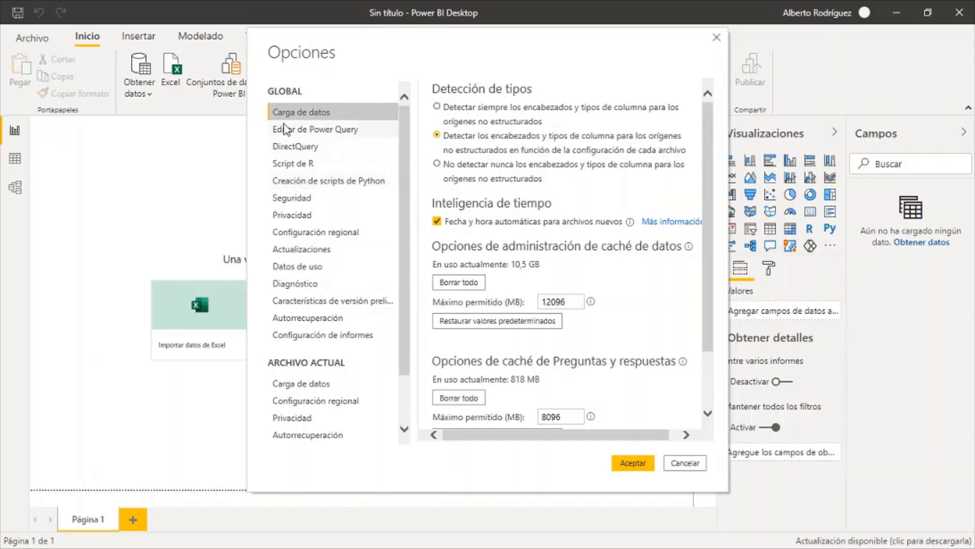
left_click(293, 183)
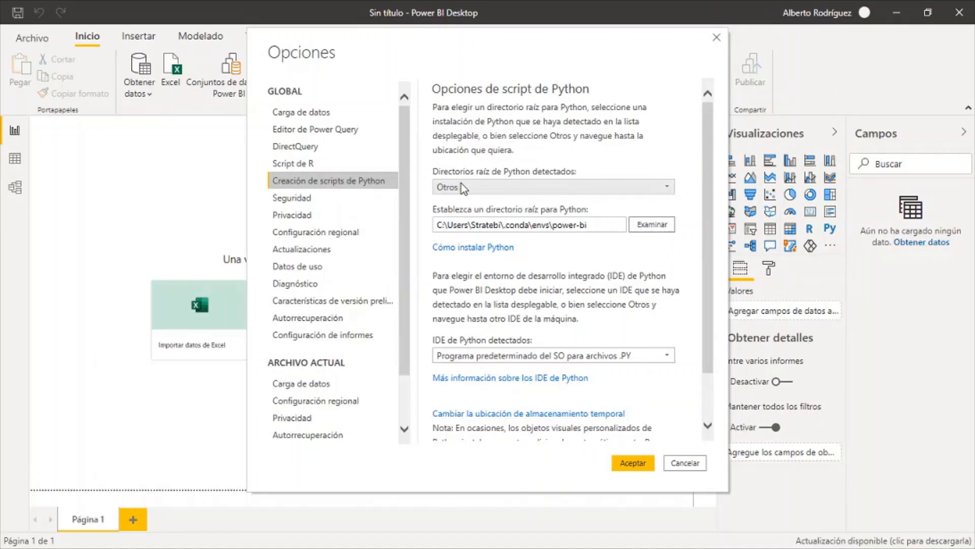
- Review the detected Python root directories and choose Otros for a custom location
left_click(461, 186)
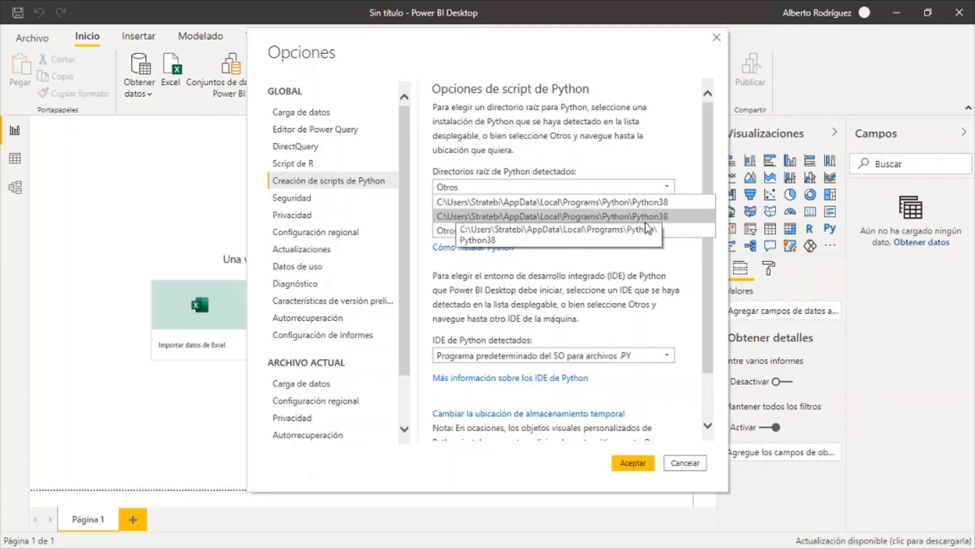
left_click(679, 154)
left_click(510, 184)
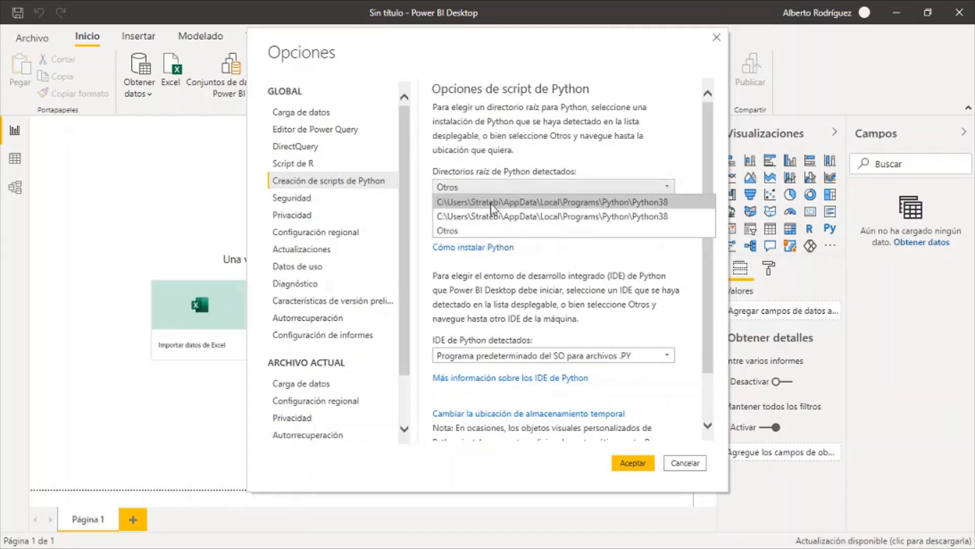
left_click(470, 230)
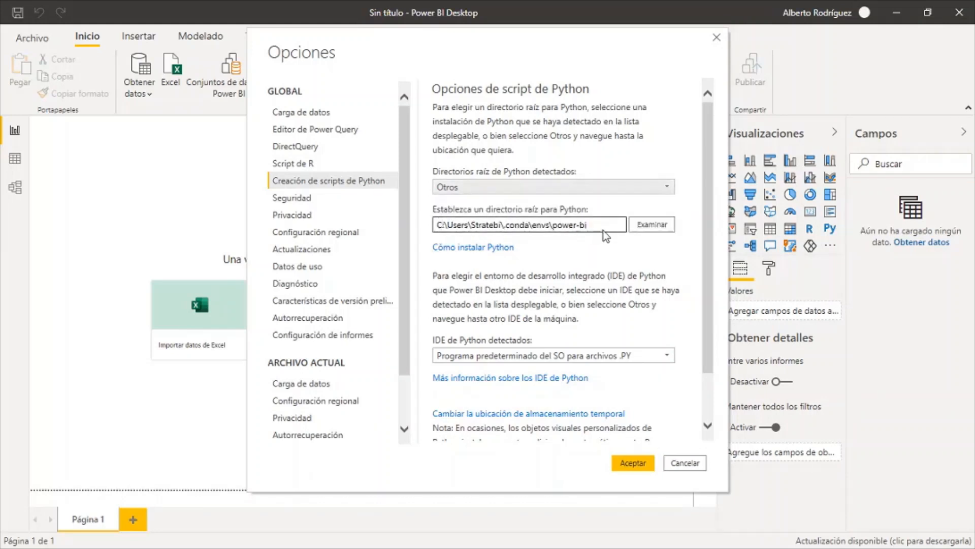
- Set the Python root directory to the .conda\envs\power-bi-video folder and accept the options
left_click(655, 225)
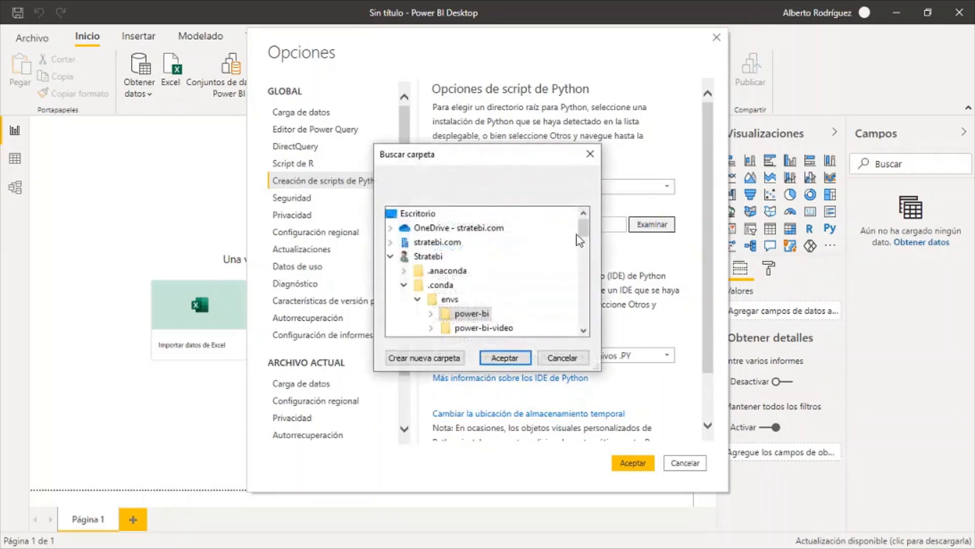
scroll(518, 270, "down", 1)
scroll(460, 288, "up", 1)
scroll(461, 287, "down", 1)
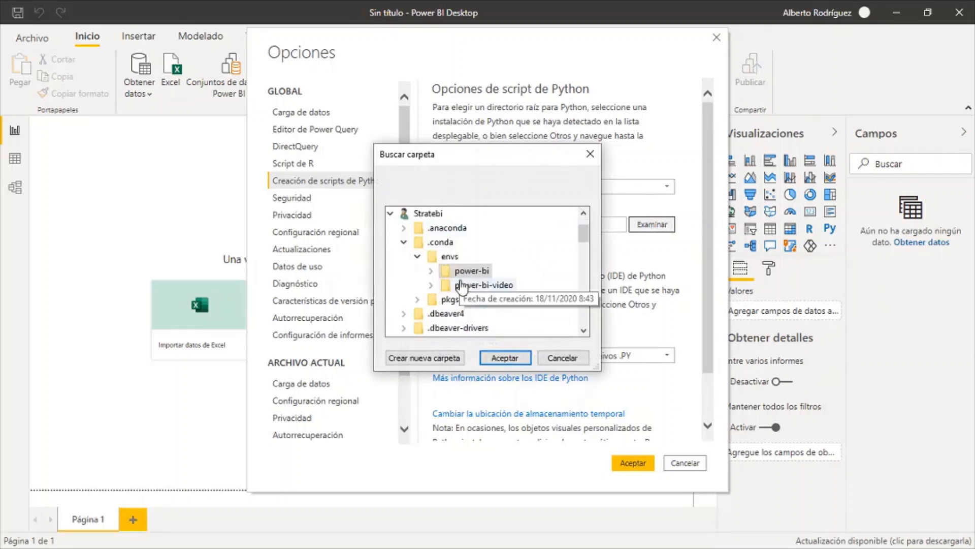
double_click(461, 285)
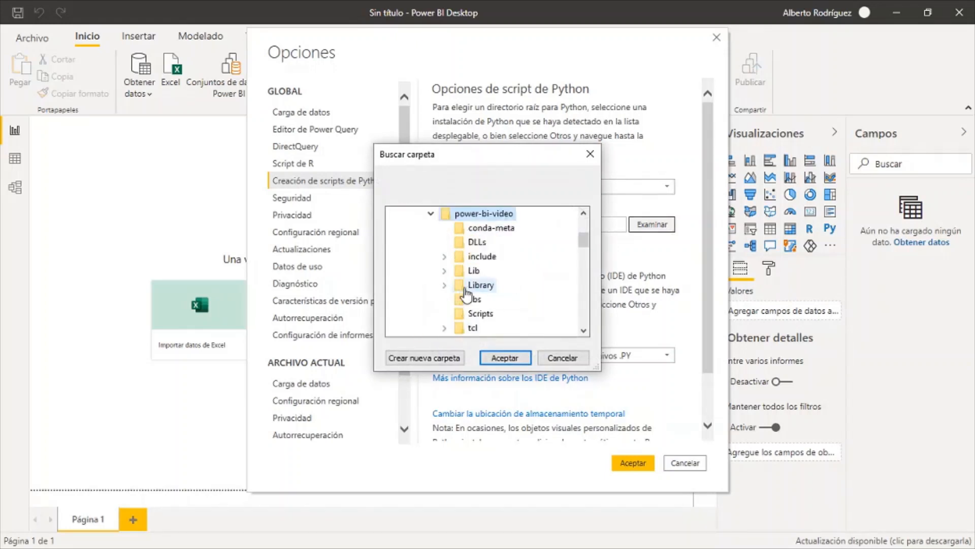
left_click(505, 358)
left_click(630, 464)
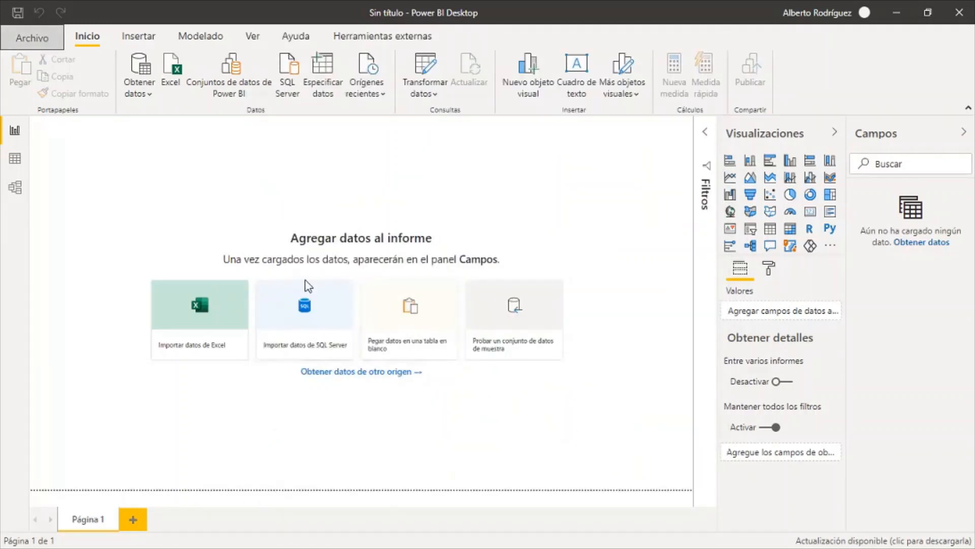
- Switch to Chrome to view the pandas.DataFrame.sample documentation, and return to Power BI Desktop
left_click(928, 14)
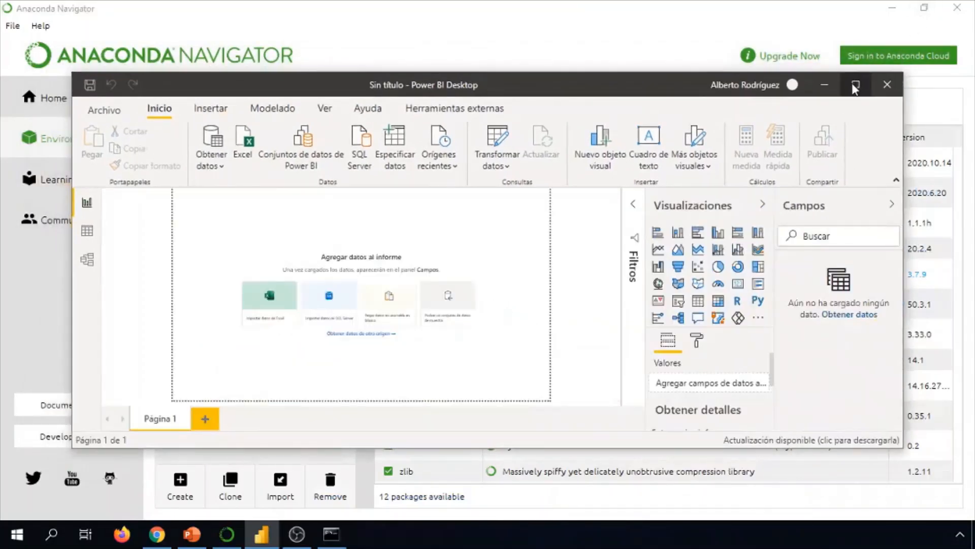
left_click(855, 87)
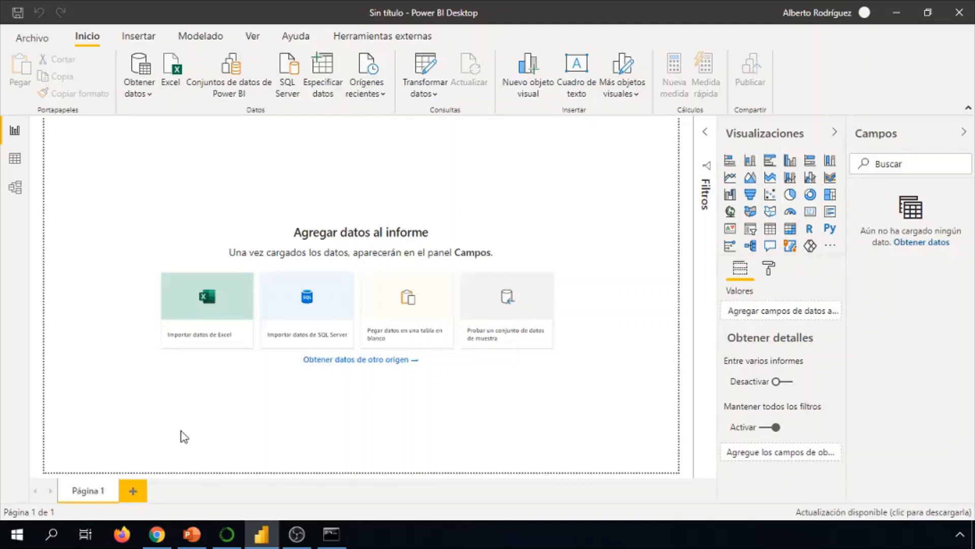
left_click(157, 534)
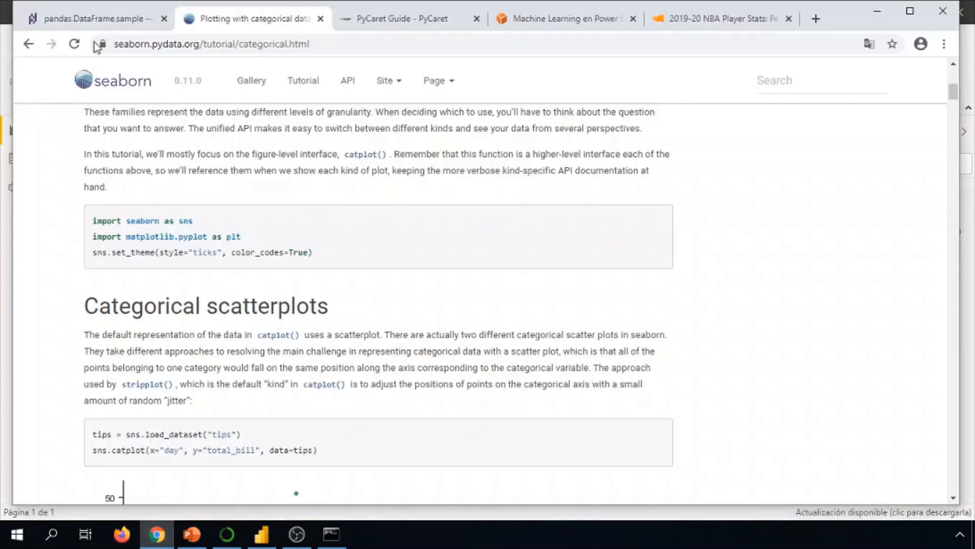
left_click(97, 20)
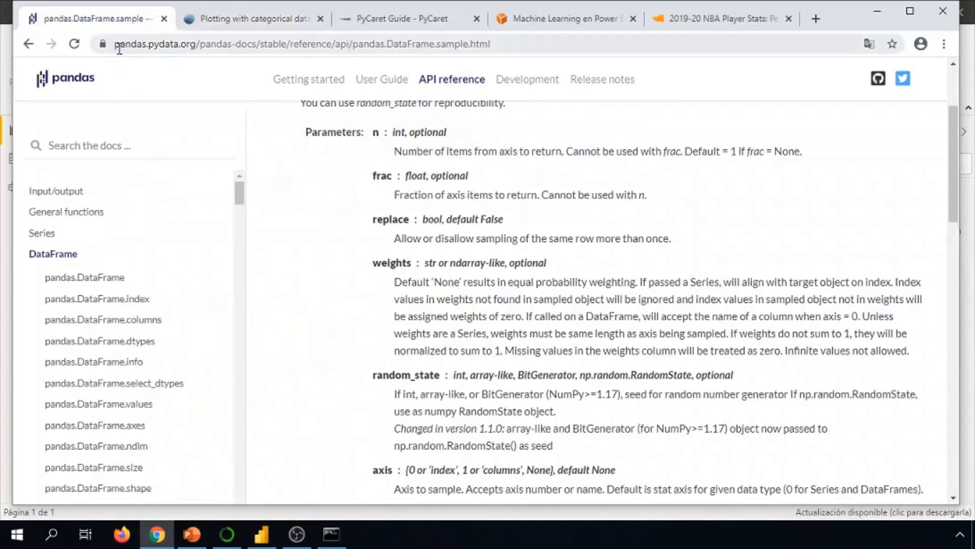
left_click(270, 534)
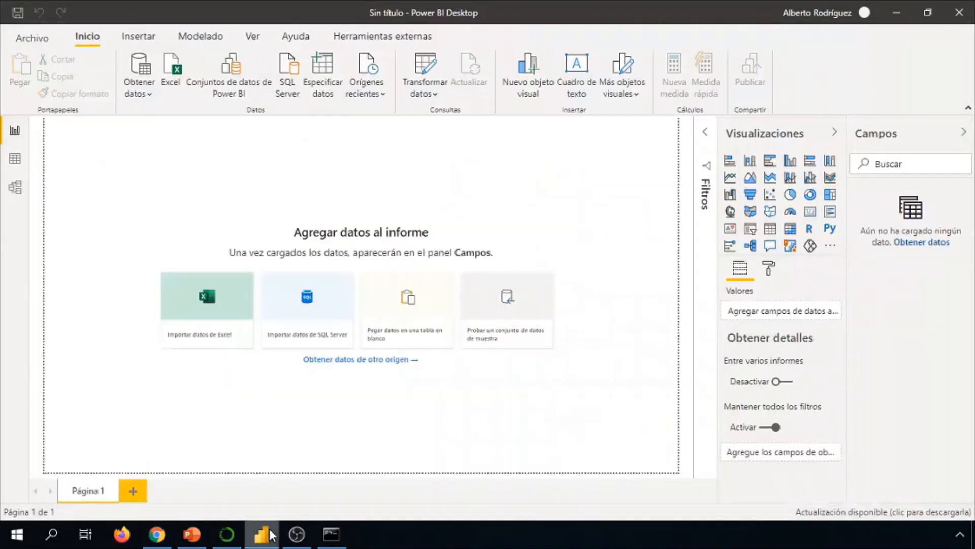
- Search the Obtener datos sources for python and open a new Script de Python data source
left_click(138, 96)
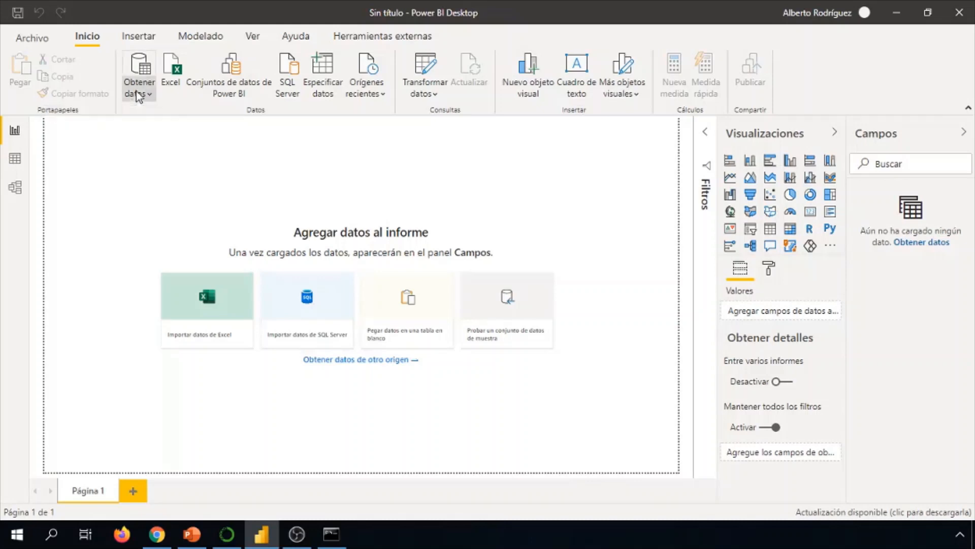
left_click(177, 379)
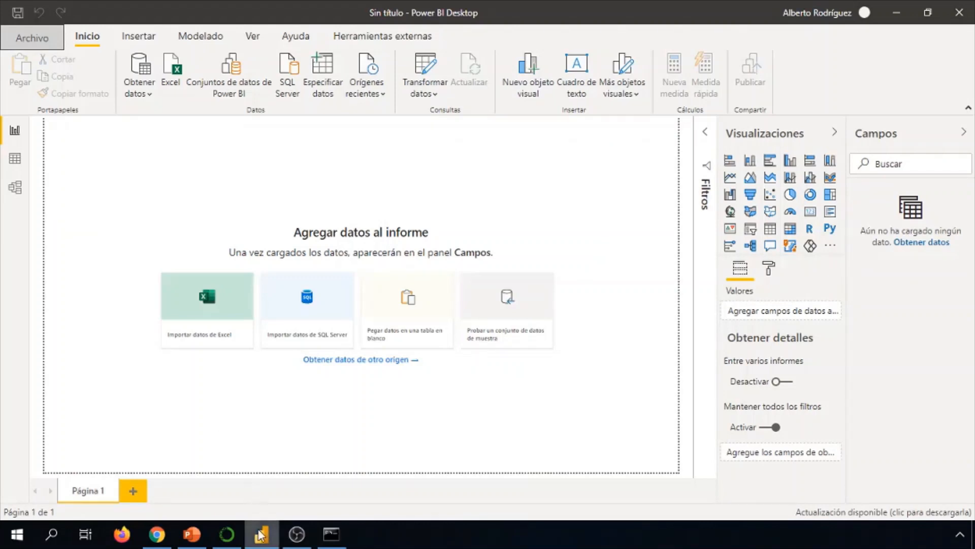
left_click(137, 89)
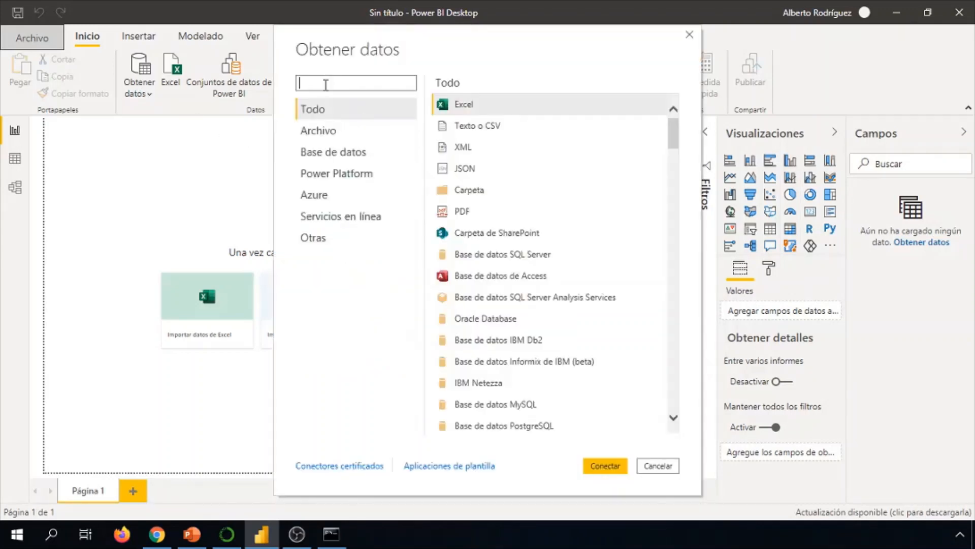
type("python")
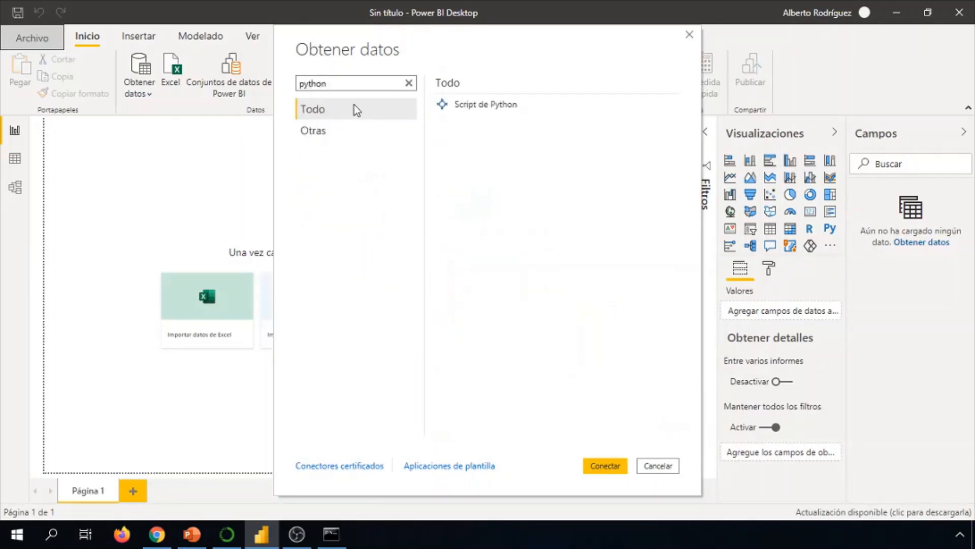
double_click(471, 104)
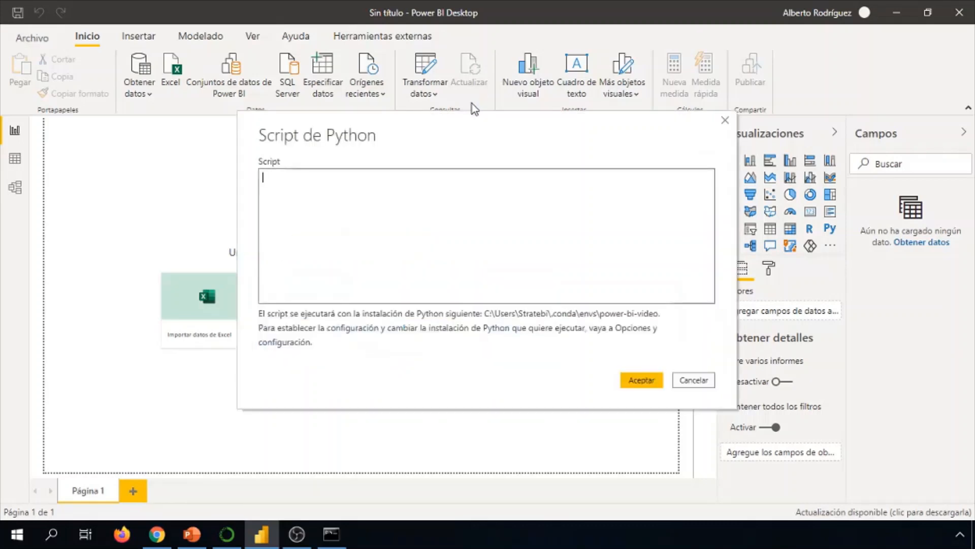
- Copy the df = pd.DataFrame example code from the pandas.DataFrame.sample page in Chrome into the Power BI Desktop Python script
left_click(157, 533)
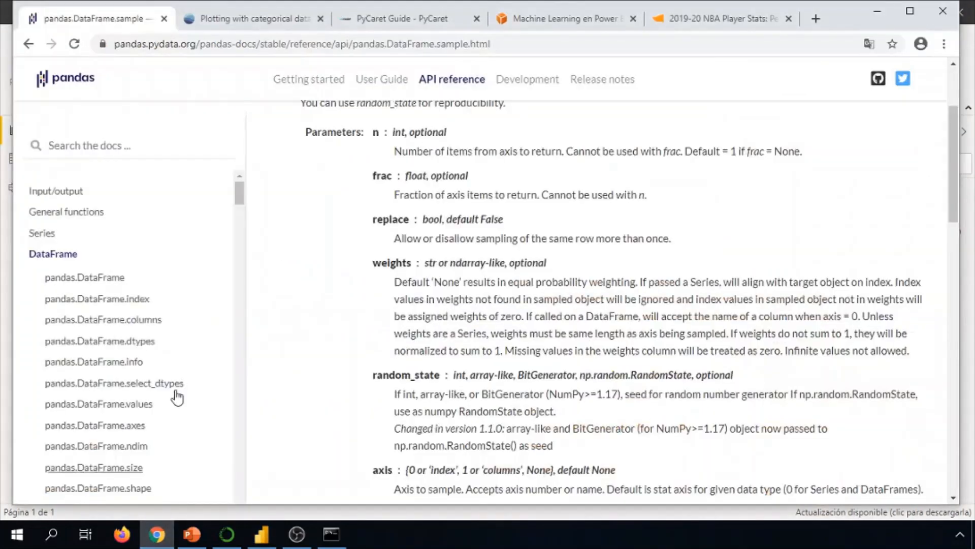
scroll(266, 133, "down", 6)
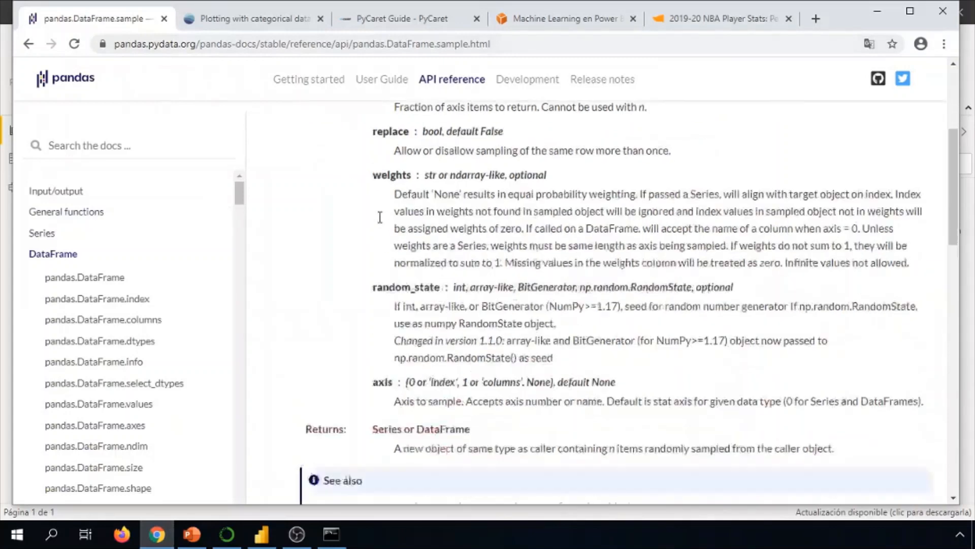
scroll(343, 290, "down", 6)
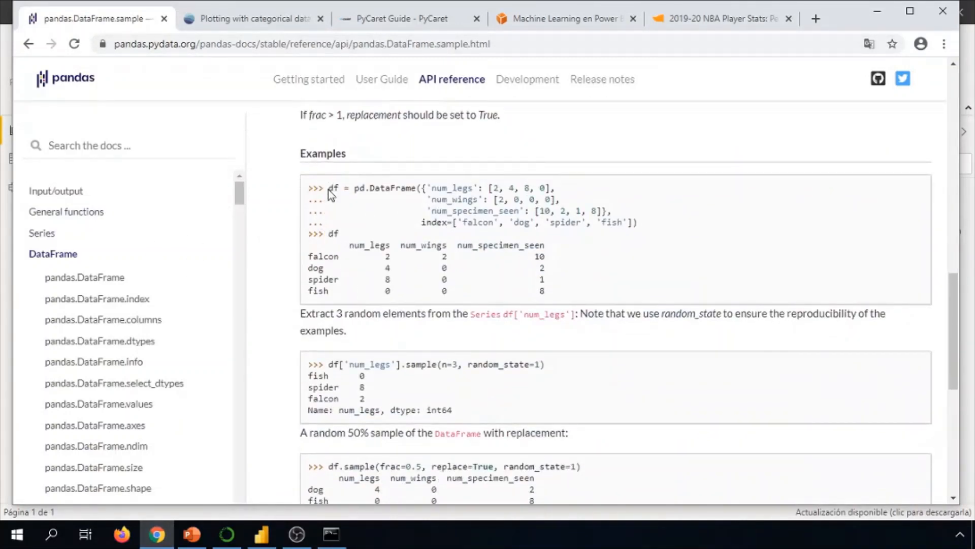
left_click_drag(641, 222, 332, 183)
key("ctrl+c")
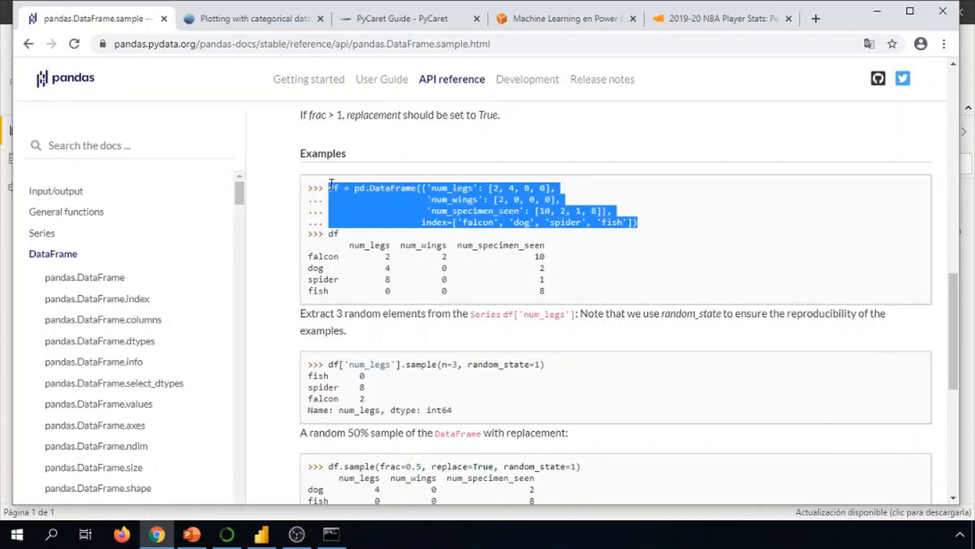
left_click(262, 534)
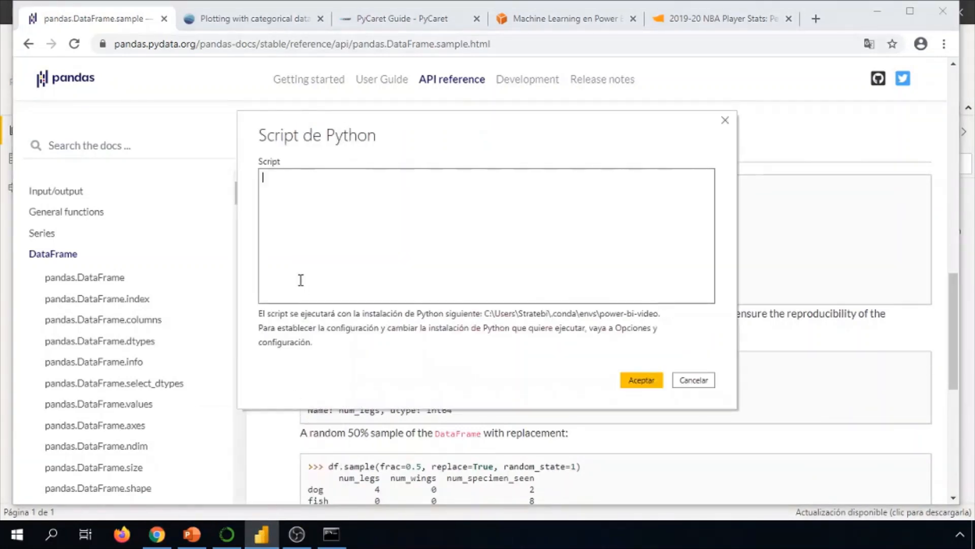
key("ctrl+v")
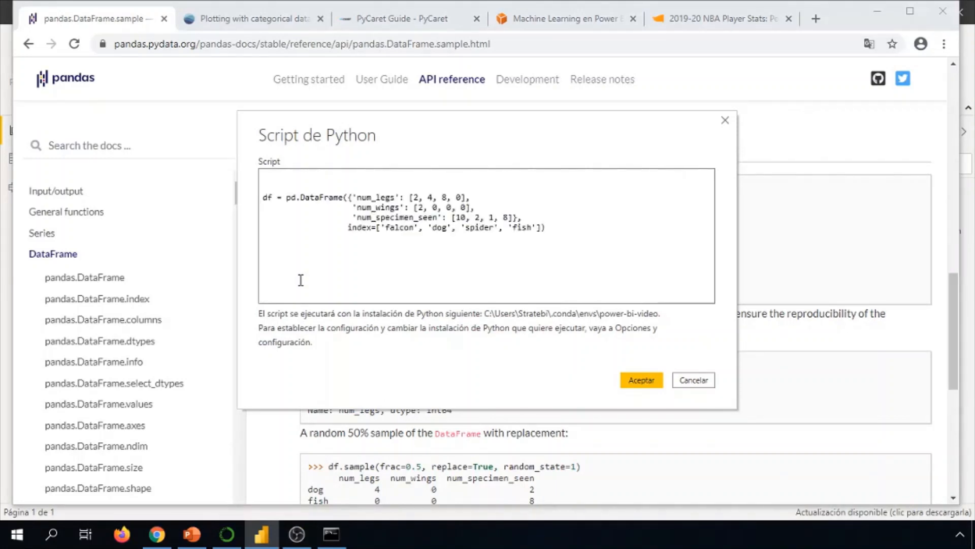
- Complete the script with import pandas as pd at the start and df as the last line, and run it
type("import pandas as pd")
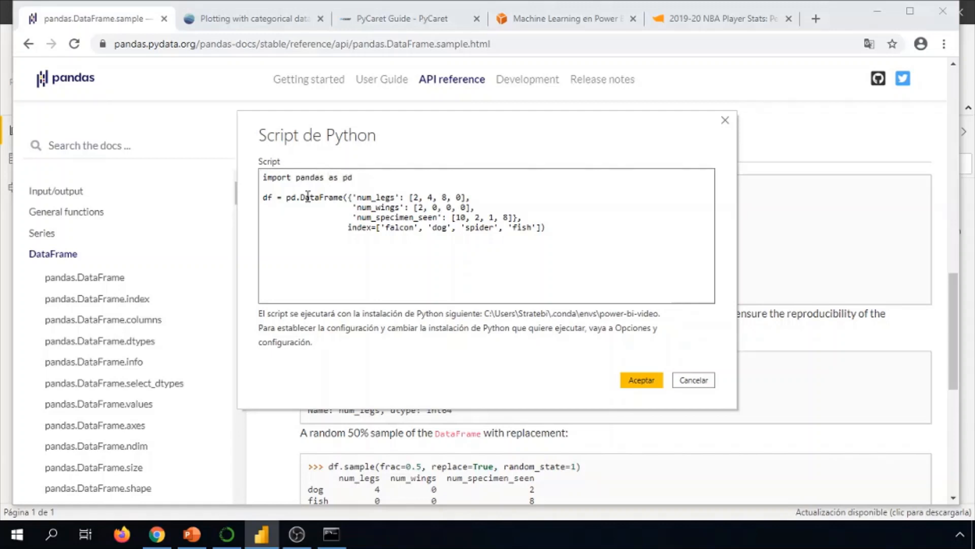
key("Return")
key("Return")
type("df")
left_click(640, 381)
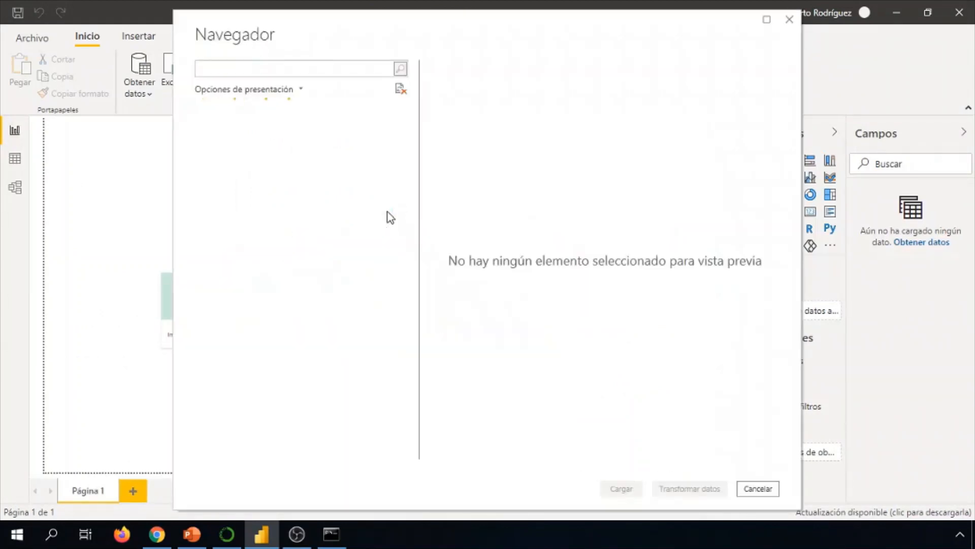
- Preview the df table produced by the Python script and cancel the import
left_click(204, 112)
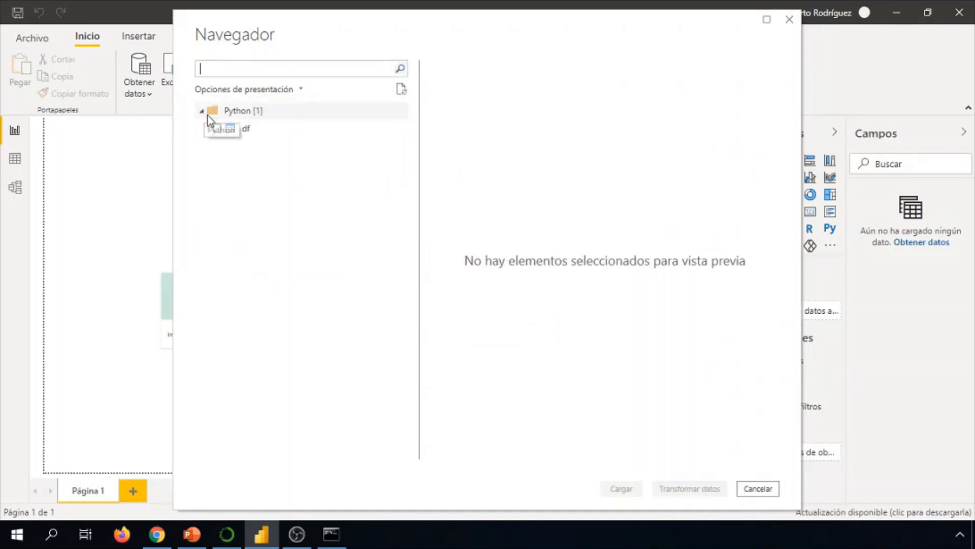
left_click(217, 128)
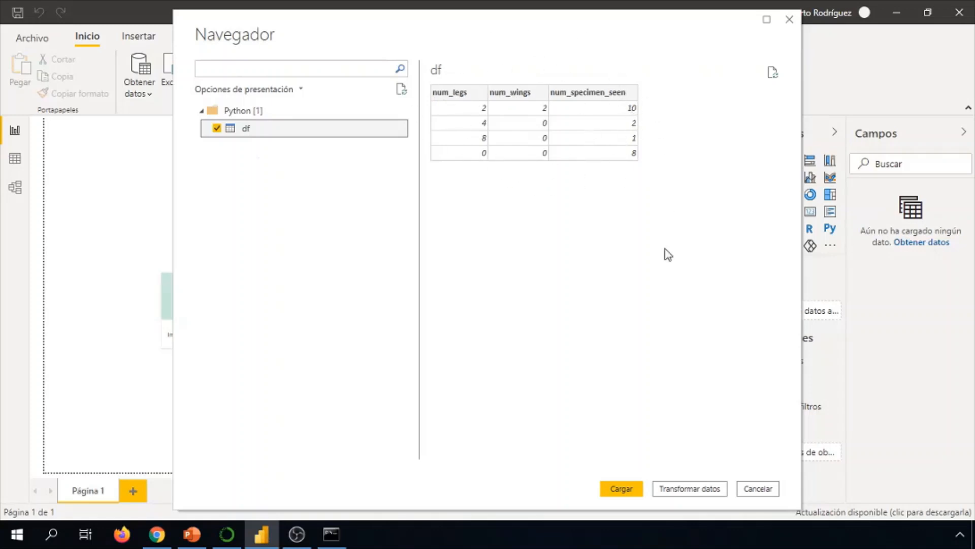
left_click(757, 493)
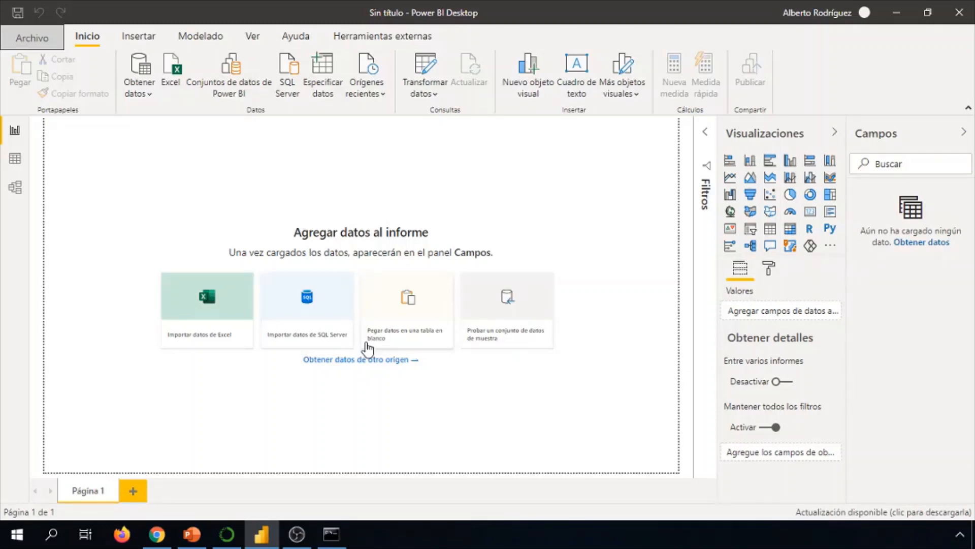
- Switch to Chrome, close the pandas documentation, and copy the URL of the 2019-20 NBA Player Stats page
left_click(157, 534)
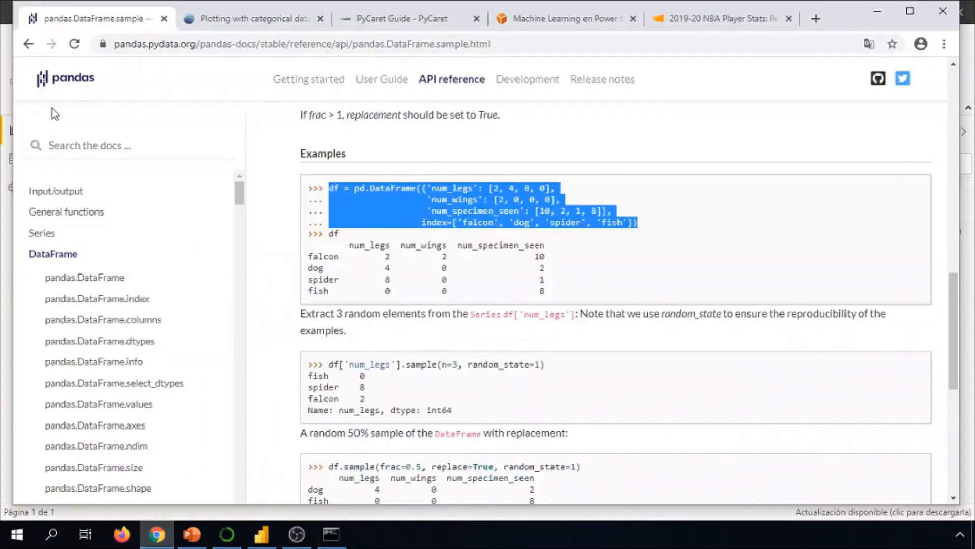
left_click(164, 18)
left_click(548, 19)
scroll(437, 268, "down", 10)
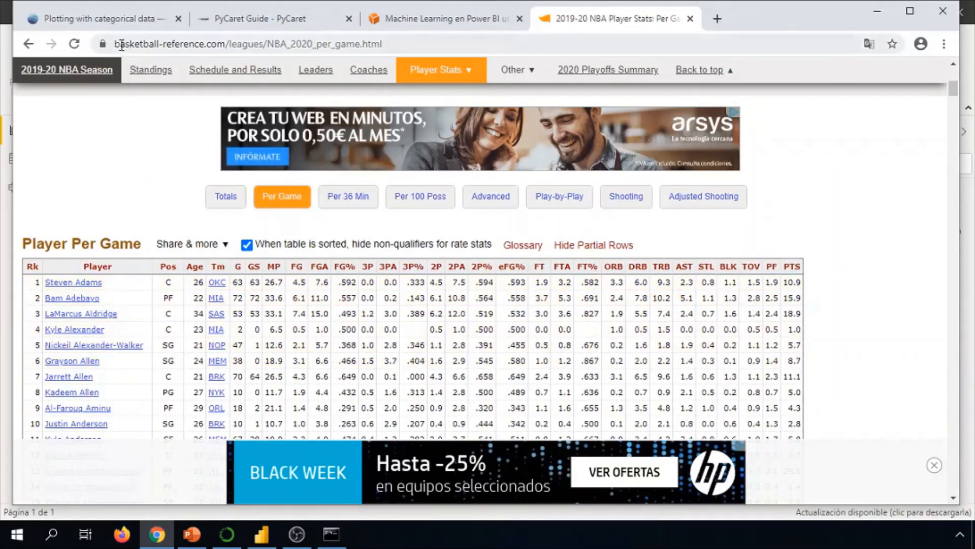
left_click_drag(115, 44, 385, 44)
key("ctrl+c")
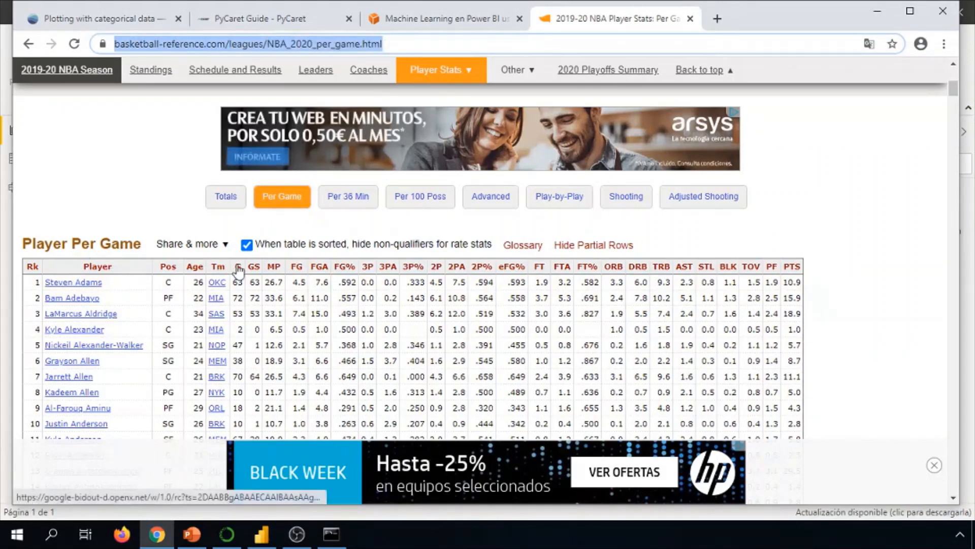
- Examine the Player Per Game table on the 2019-20 NBA Player Stats page
scroll(717, 390, "down", 2)
scroll(716, 390, "down", 2)
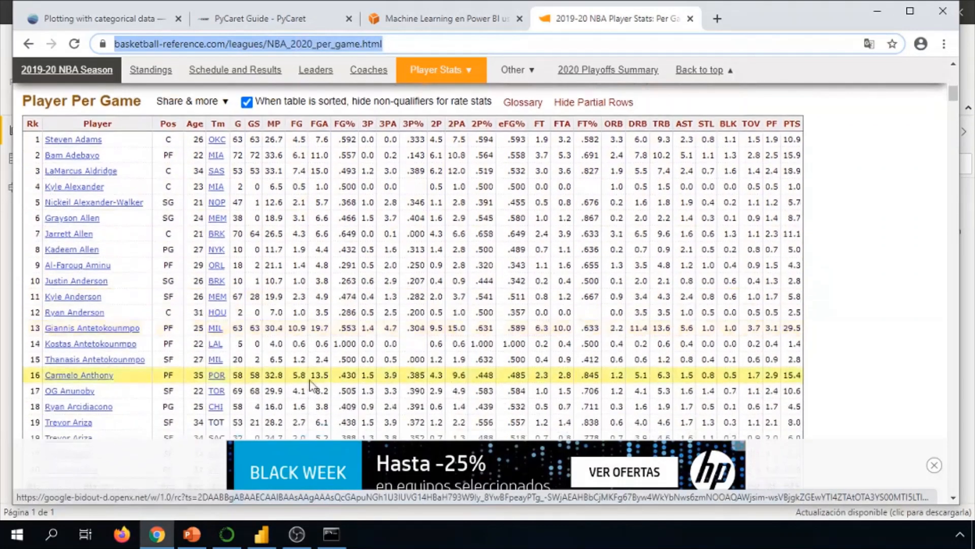
scroll(73, 312, "up", 4)
scroll(73, 306, "up", 2)
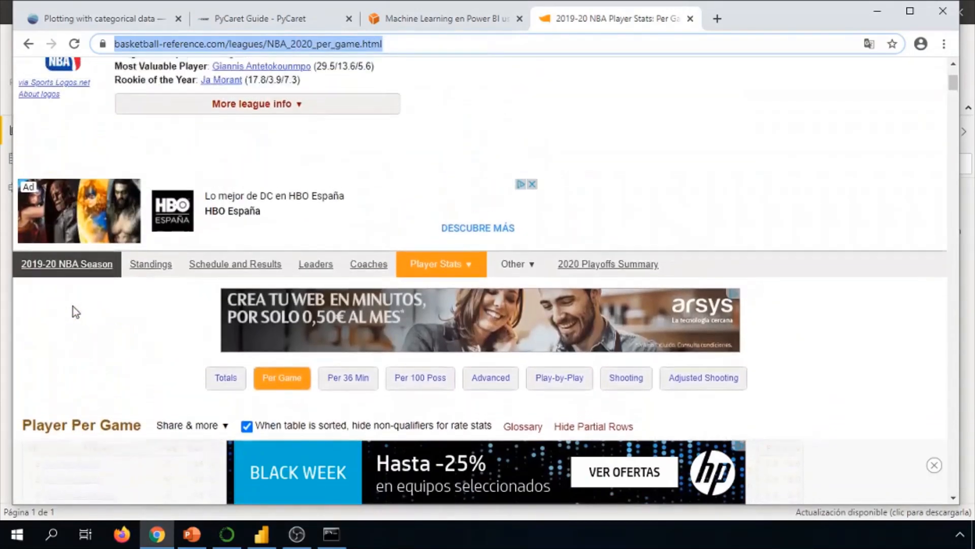
scroll(72, 307, "down", 4)
scroll(81, 285, "down", 6)
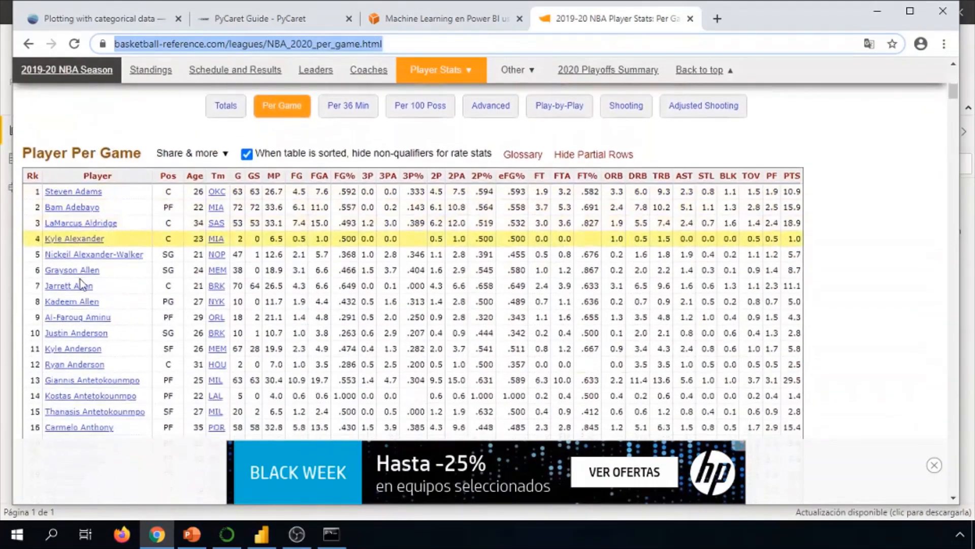
scroll(80, 310, "up", 4)
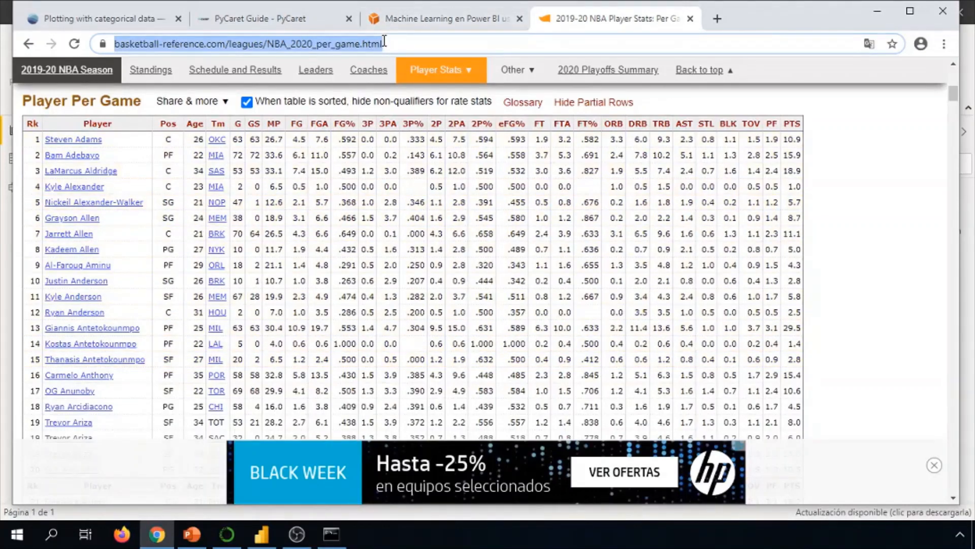
- Switch to Power BI Desktop and open a new Script de Python source through the data source search
left_click(268, 534)
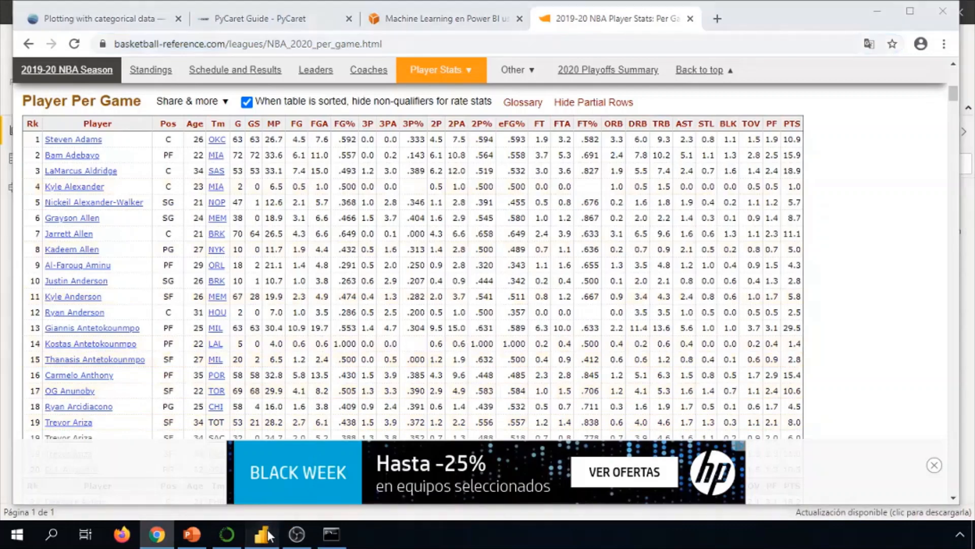
left_click(143, 98)
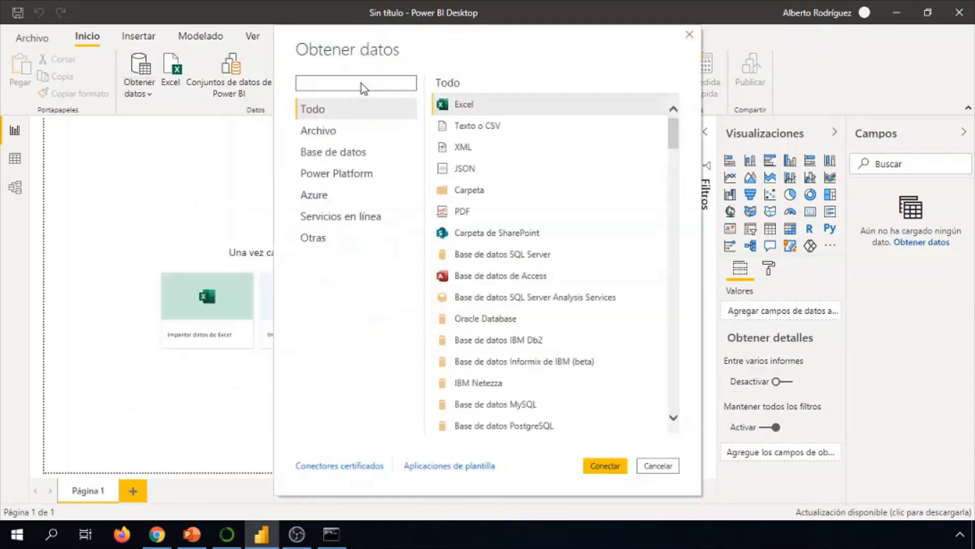
type("python")
double_click(463, 101)
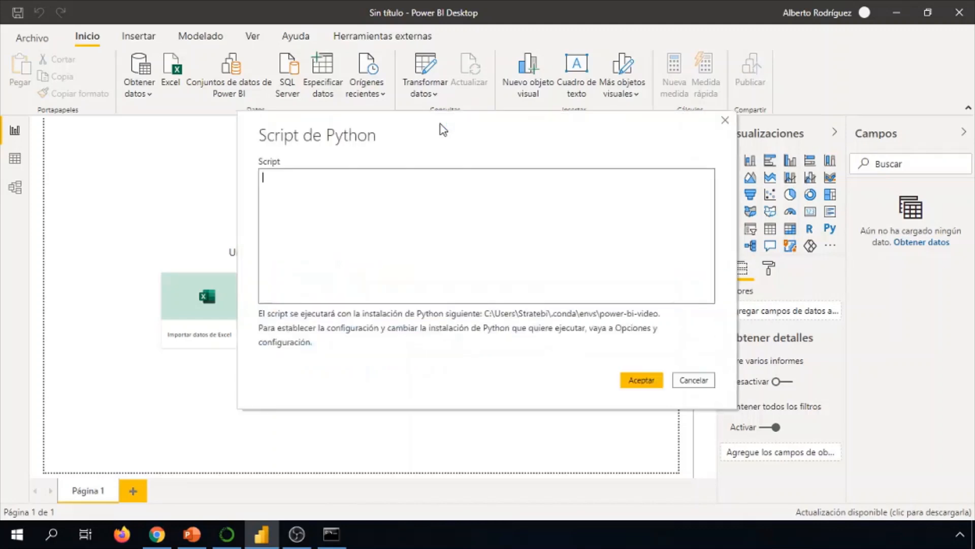
- Write and run a script that imports pandas as pd, reads table [0] of the copied URL into df with pd.read_html, and ends with df
type("import pandas as pd")
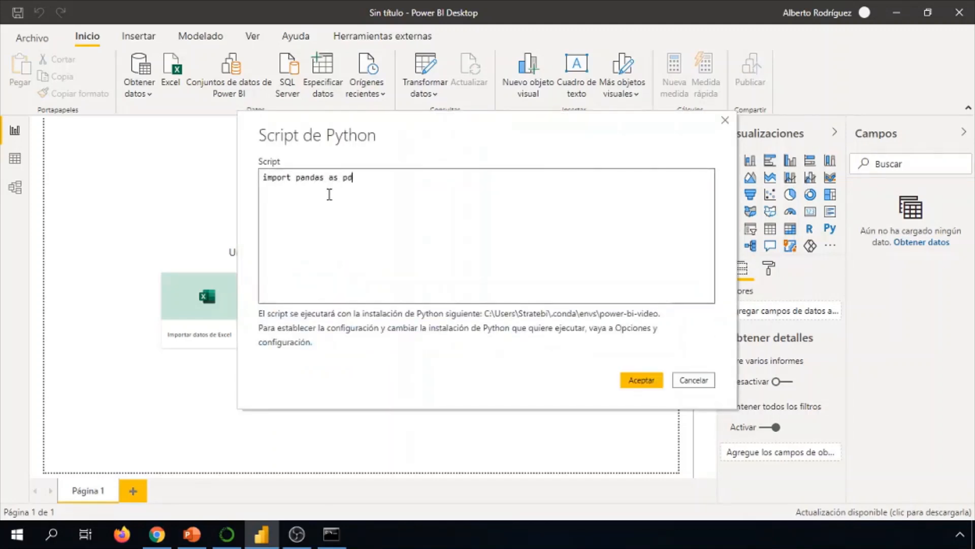
key("Return")
key("Return")
type("df = pd.read_html('")
key("ctrl+v")
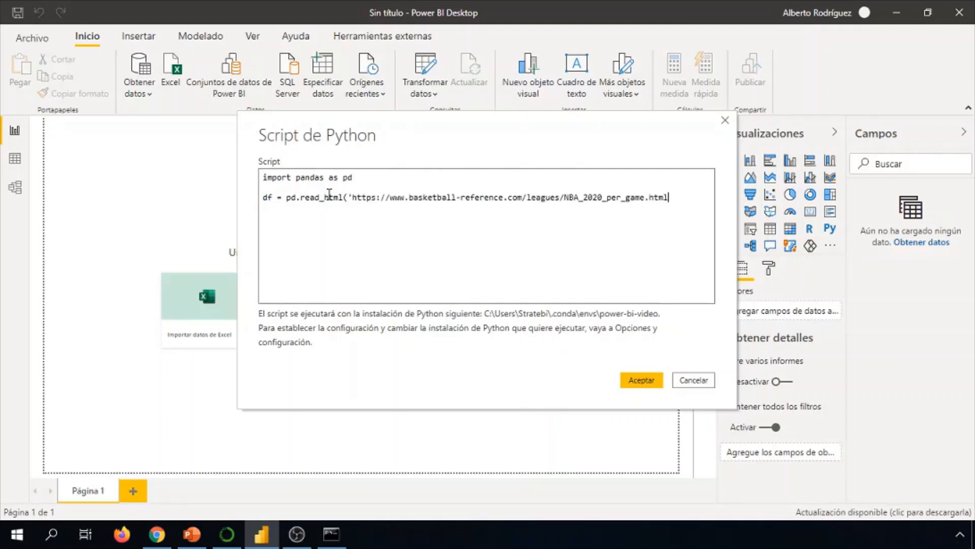
type("')[0]")
key("Return")
key("Return")
type("df")
left_click(641, 380)
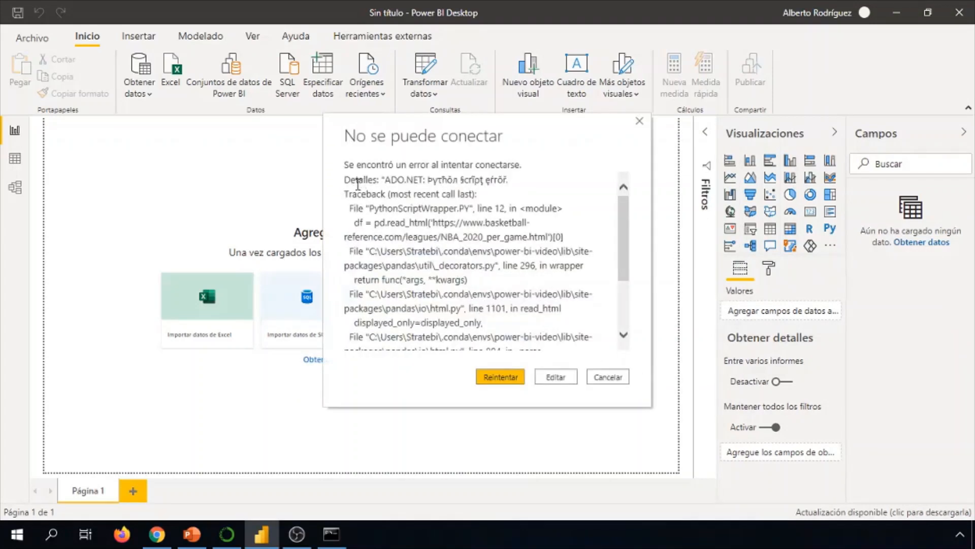
- Read the connection error's traceback through to the final ImportError line to identify the cause
scroll(355, 185, "down", 3)
scroll(356, 205, "up", 3)
scroll(375, 214, "down", 3)
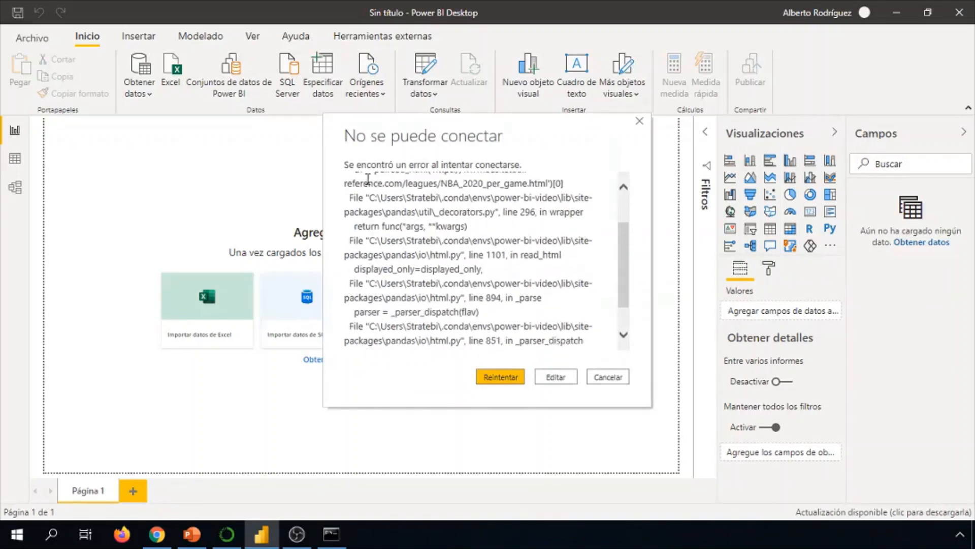
left_click_drag(490, 331, 551, 325)
left_click(398, 329)
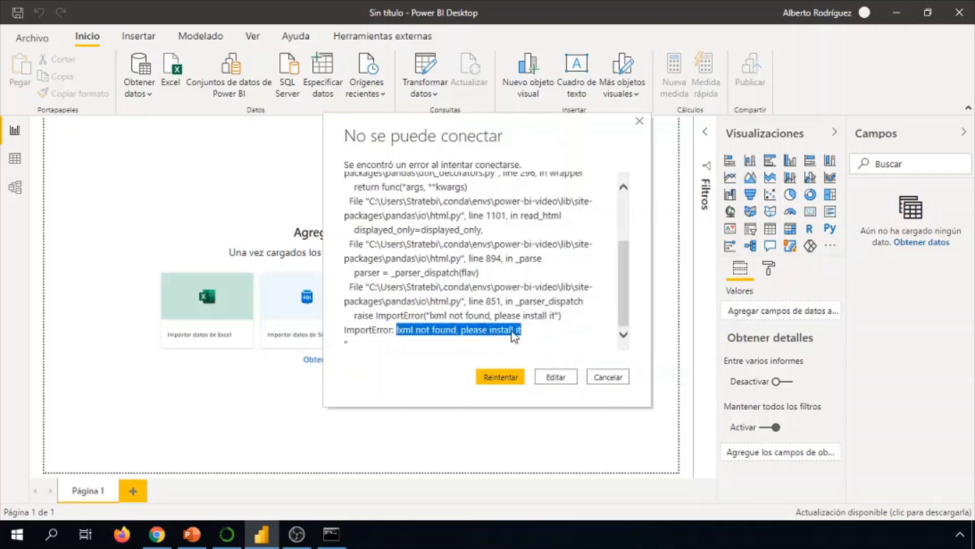
- Install lxml with pip in the power-bi-video command prompt, and retry the Python script connection in Power BI Desktop
left_click(222, 537)
left_click(255, 546)
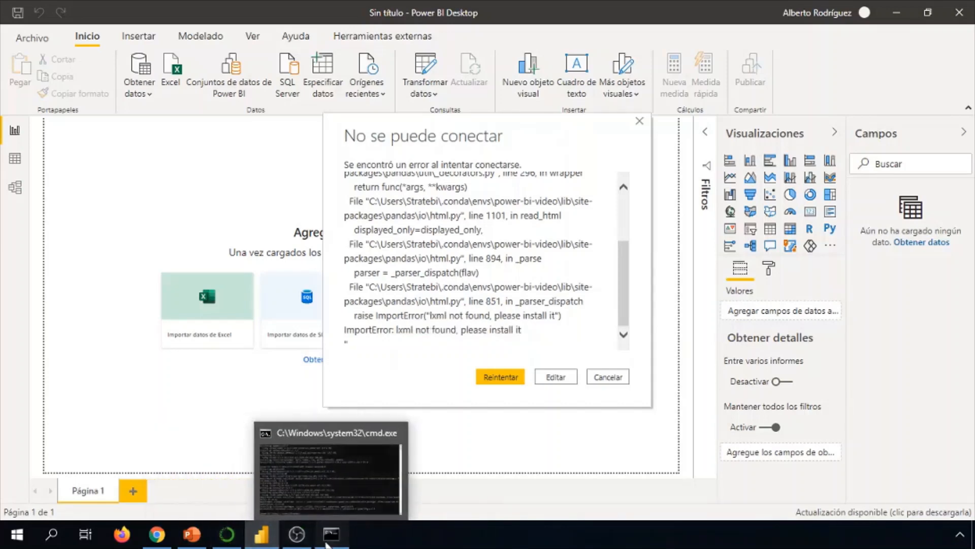
left_click(327, 544)
type("pip install")
left_click_drag(393, 67, 470, 49)
type("lxml")
key("Return")
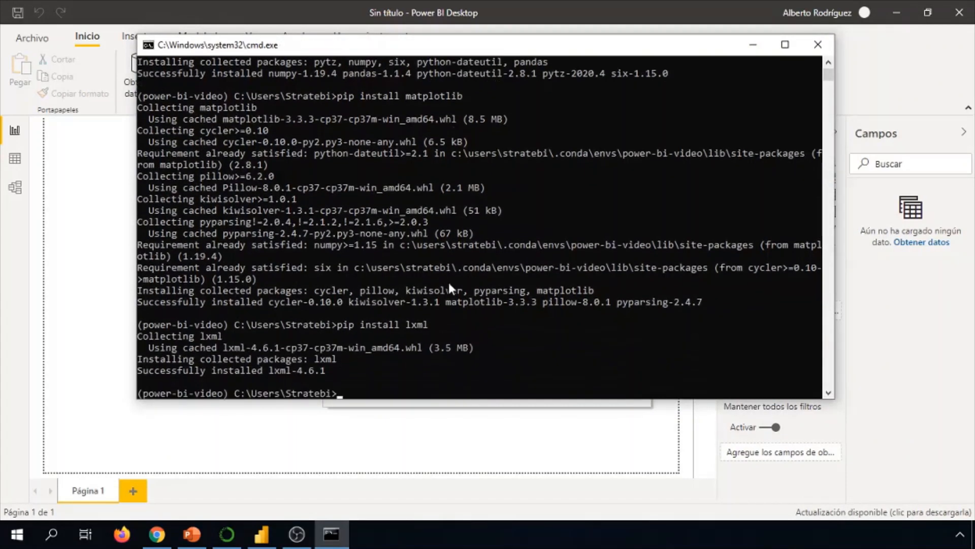
left_click(748, 47)
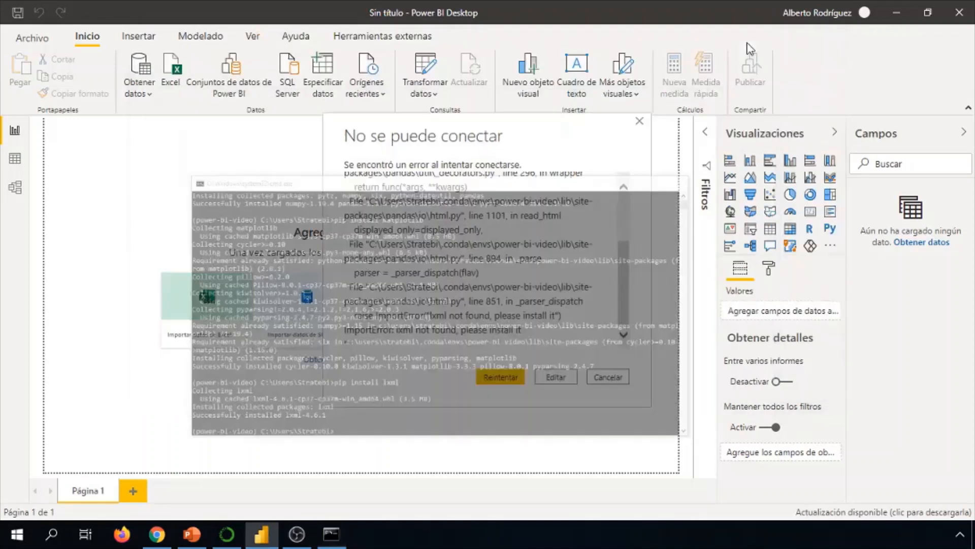
left_click(514, 377)
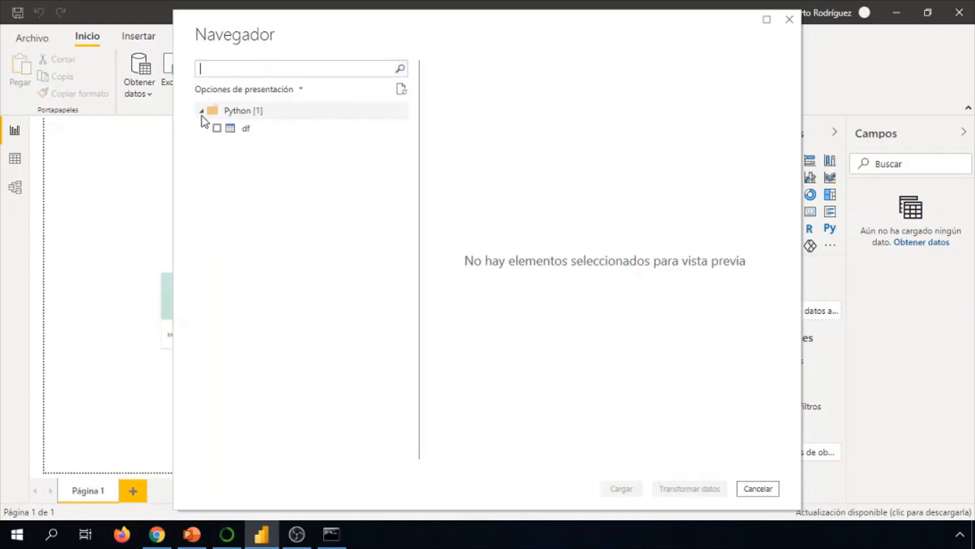
- Preview the df table from the Python script in the navigator, and close it without loading the data
left_click(216, 128)
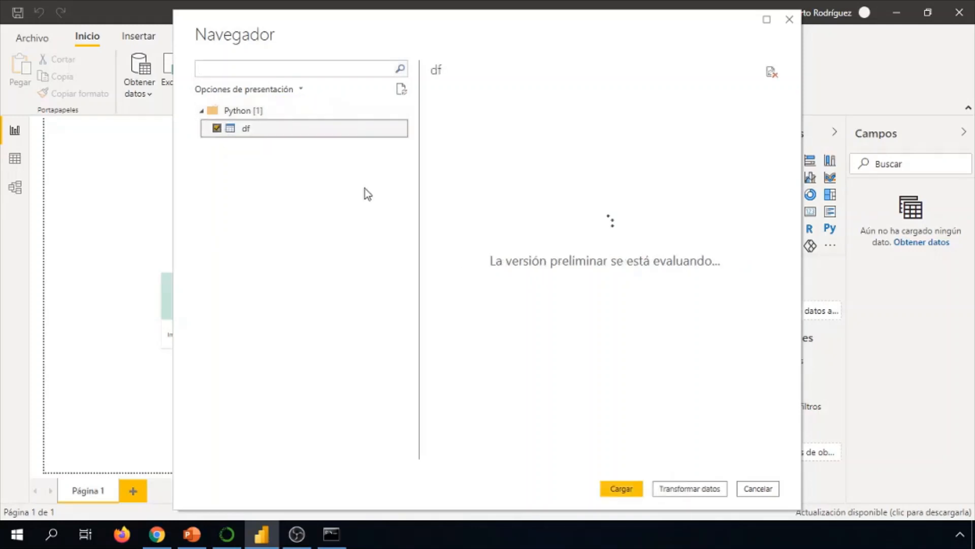
left_click_drag(491, 449, 447, 467)
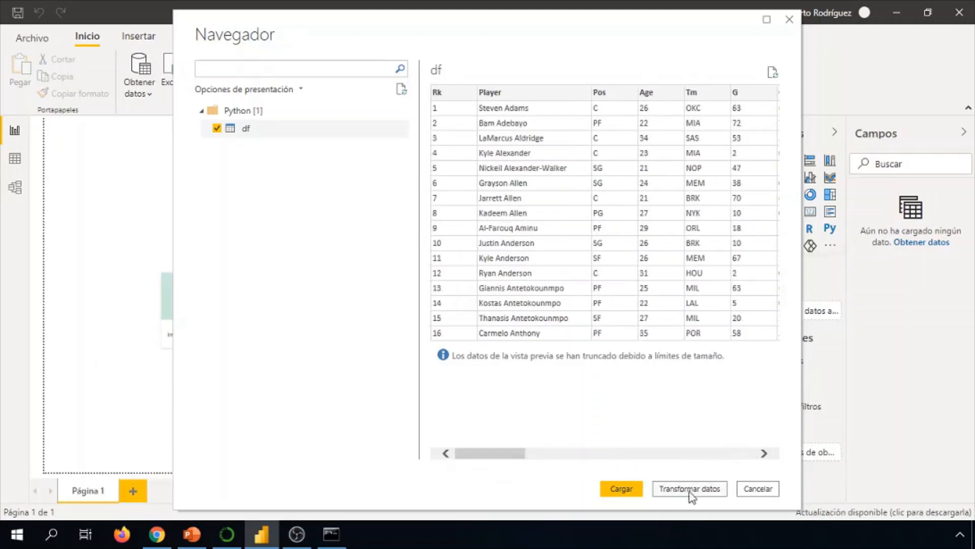
left_click(757, 489)
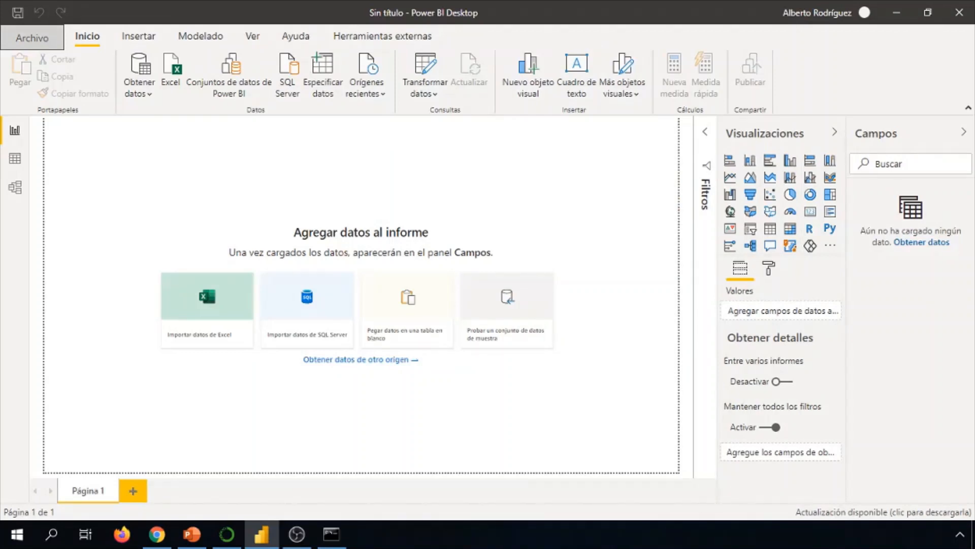
- Switch to Chrome, close the NBA stats page and look through seaborn's categorical data tutorial for its plot types and sample code
left_click(157, 534)
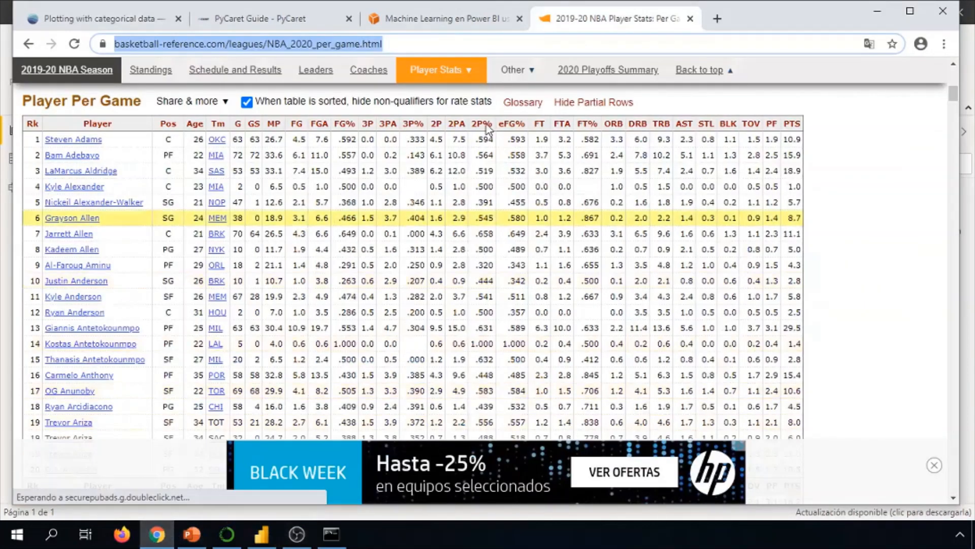
key("ctrl+w")
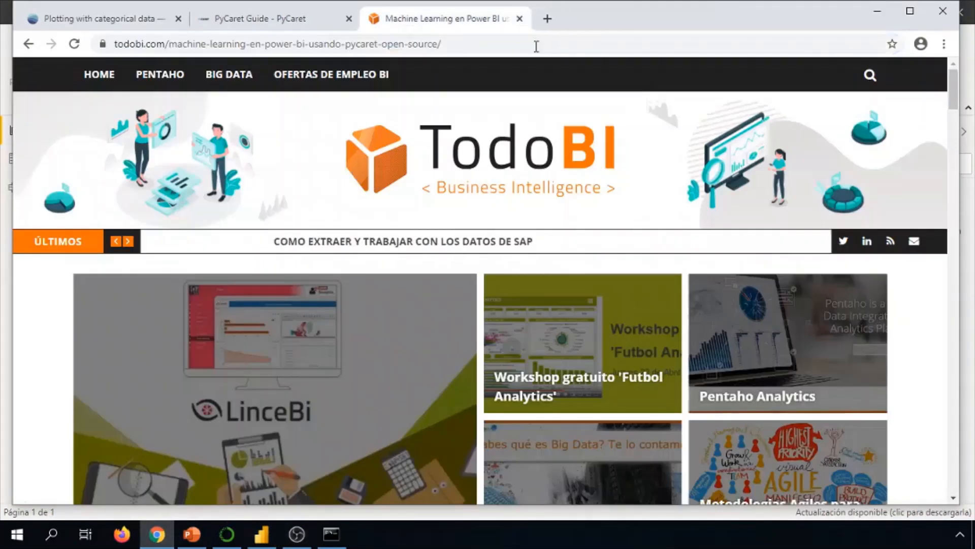
left_click(127, 21)
scroll(185, 188, "up", 8)
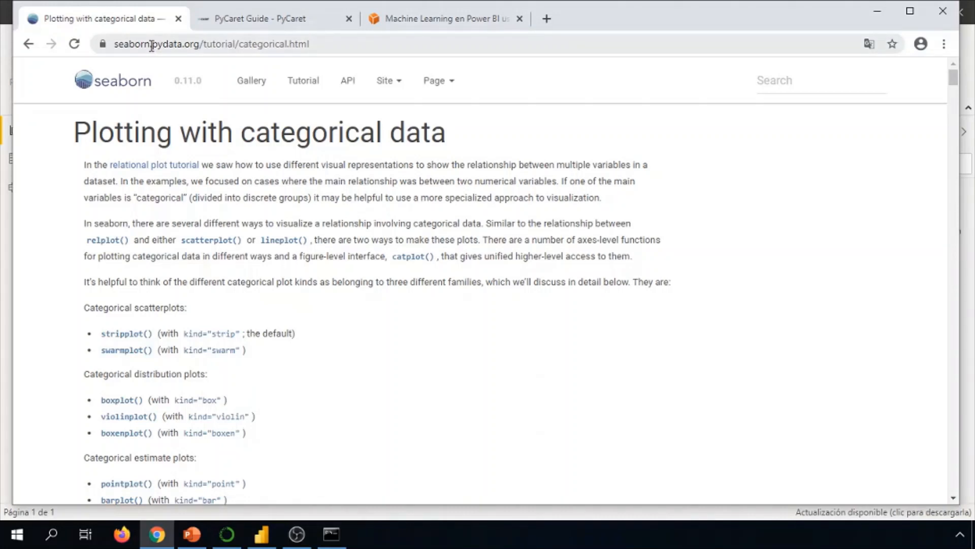
scroll(124, 335, "down", 1)
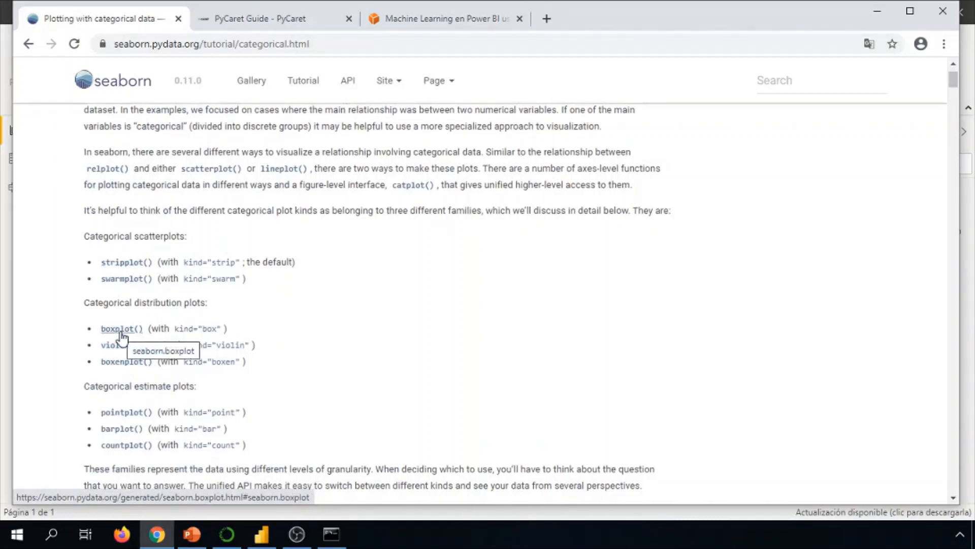
scroll(267, 315, "down", 3)
scroll(266, 315, "up", 1)
scroll(265, 319, "down", 8)
scroll(108, 322, "up", 4)
scroll(183, 331, "down", 9)
scroll(187, 330, "up", 11)
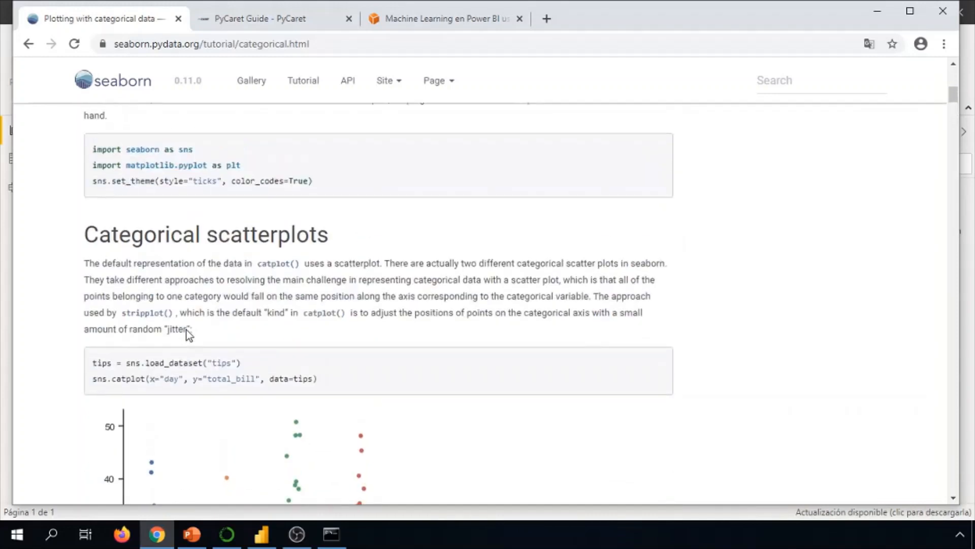
scroll(186, 330, "up", 3)
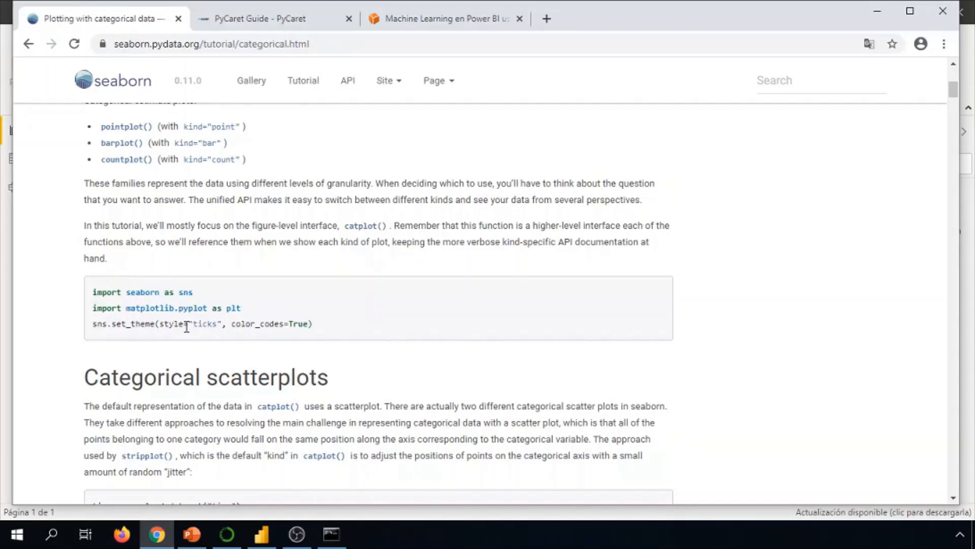
- Copy the line tips = sns.load_dataset("tips") from the Categorical scatterplots section and switch to Power BI Desktop
scroll(186, 326, "down", 4)
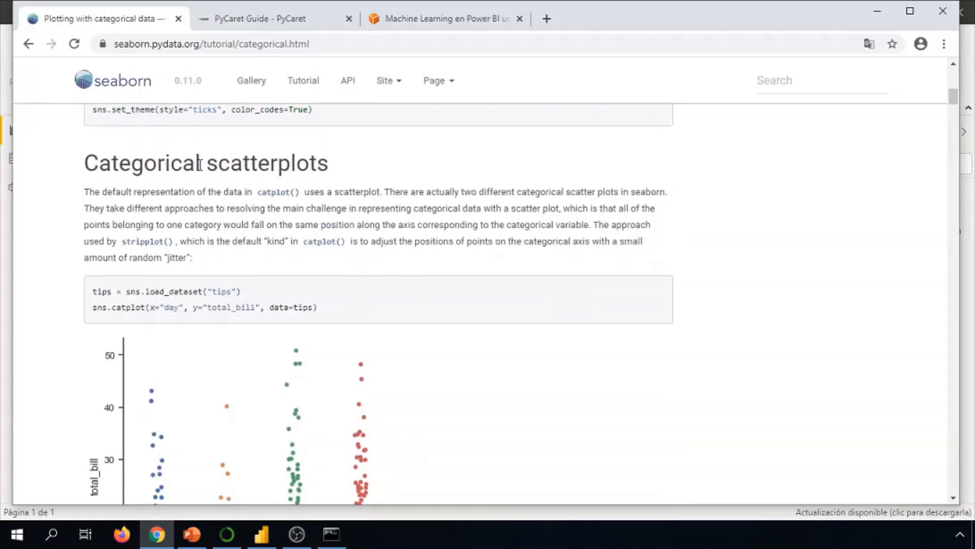
left_click_drag(241, 292, 94, 283)
key("ctrl+c")
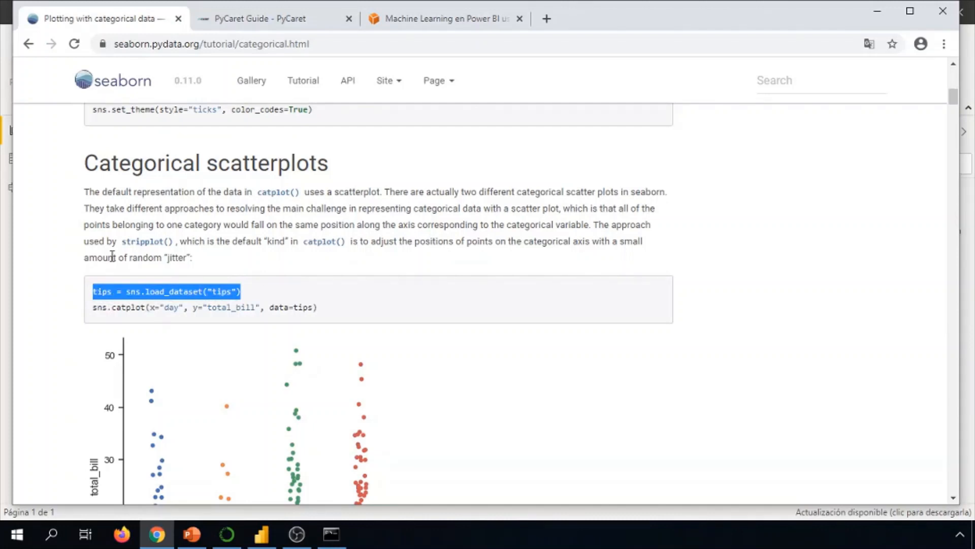
scroll(136, 265, "up", 2)
scroll(111, 256, "up", 1)
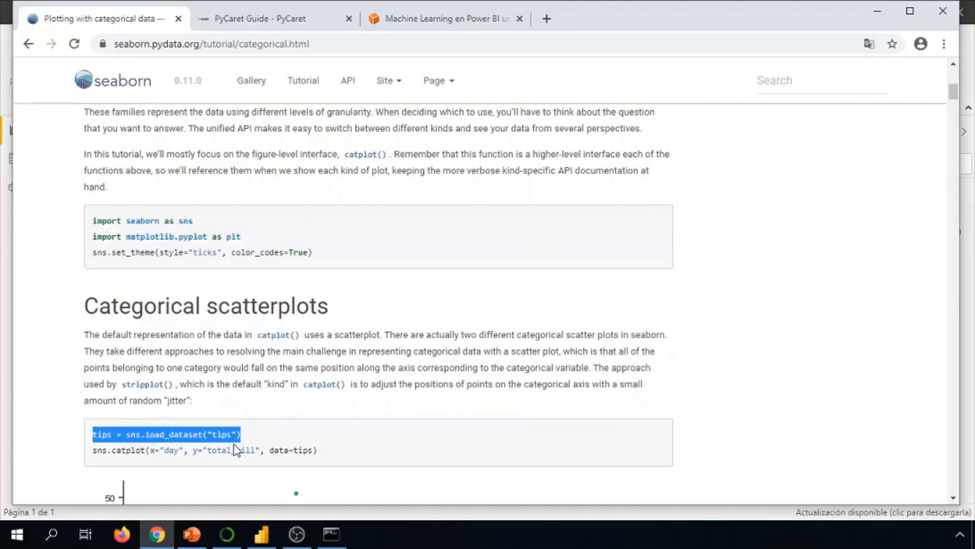
left_click(265, 536)
left_click(139, 89)
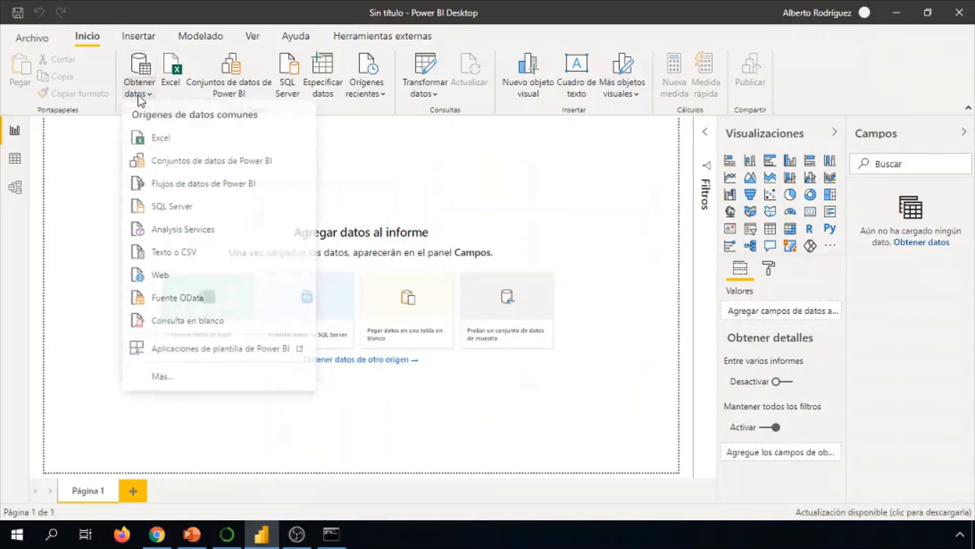
left_click(192, 381)
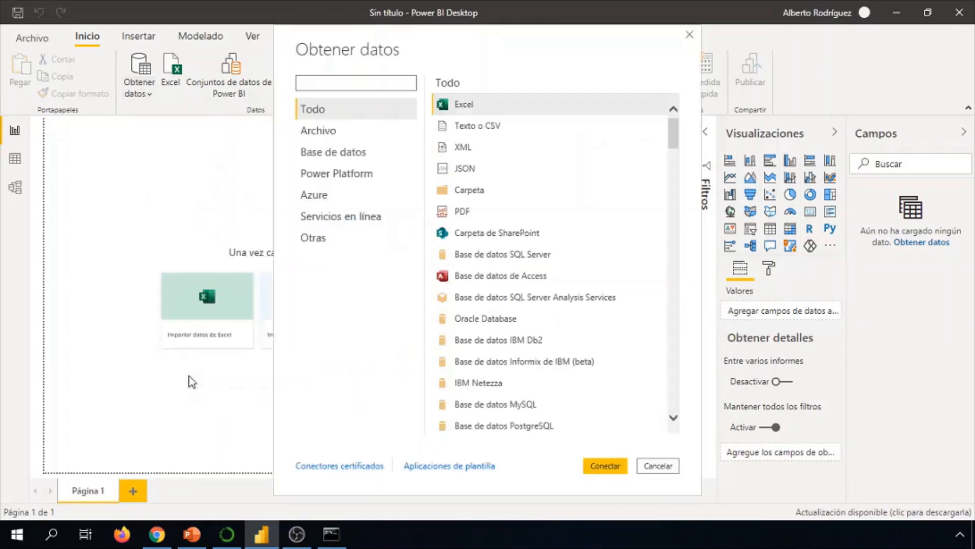
type("python")
key("Escape")
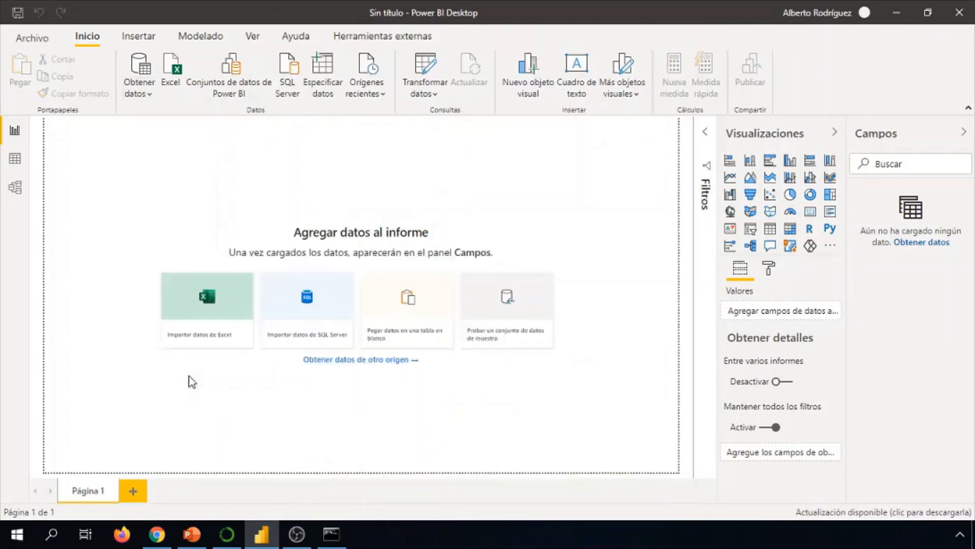
left_click(440, 320)
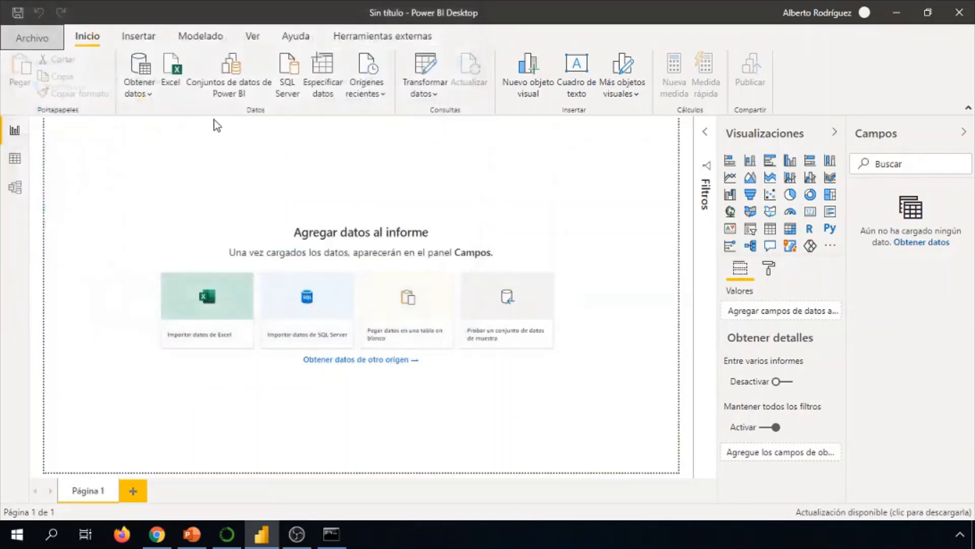
- Open a new Script de Python source by searching the data sources for python
left_click(138, 86)
left_click(197, 370)
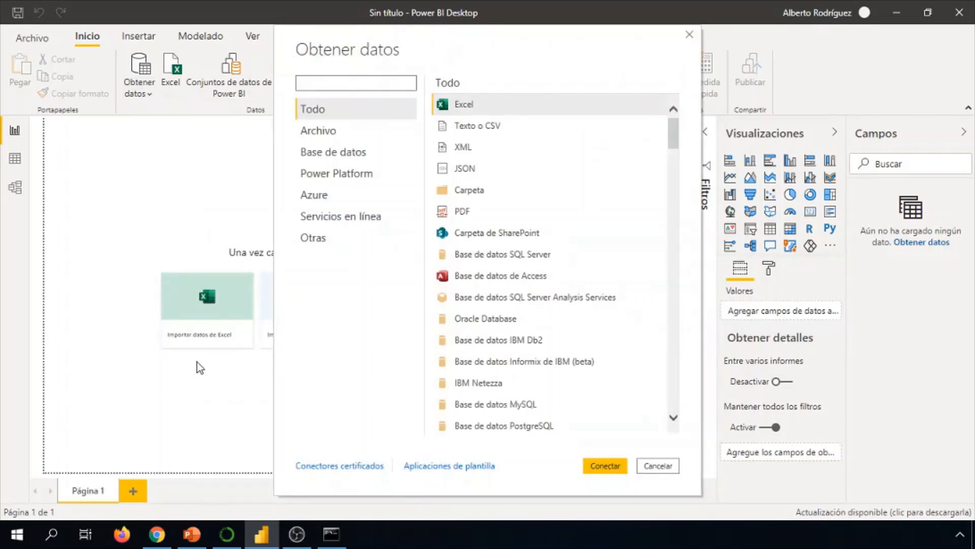
type("python")
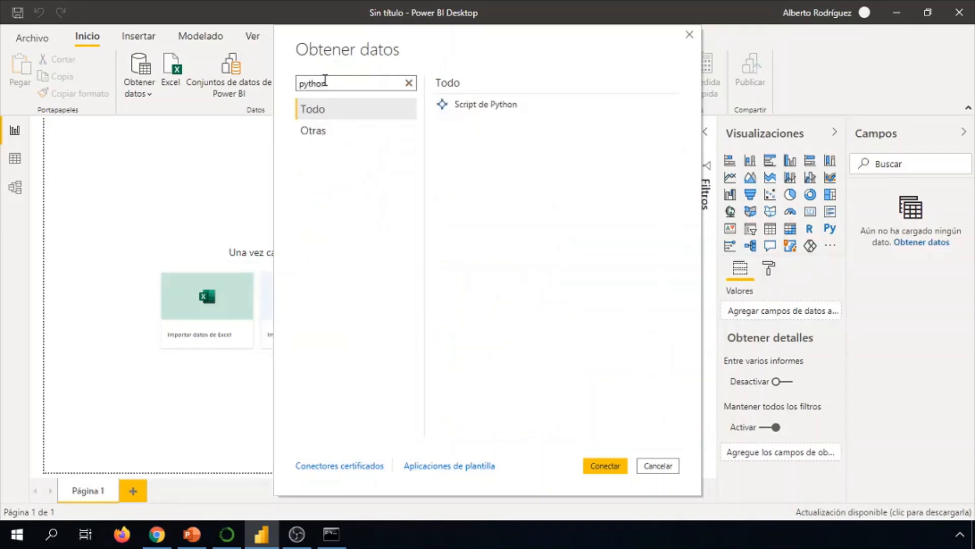
double_click(498, 104)
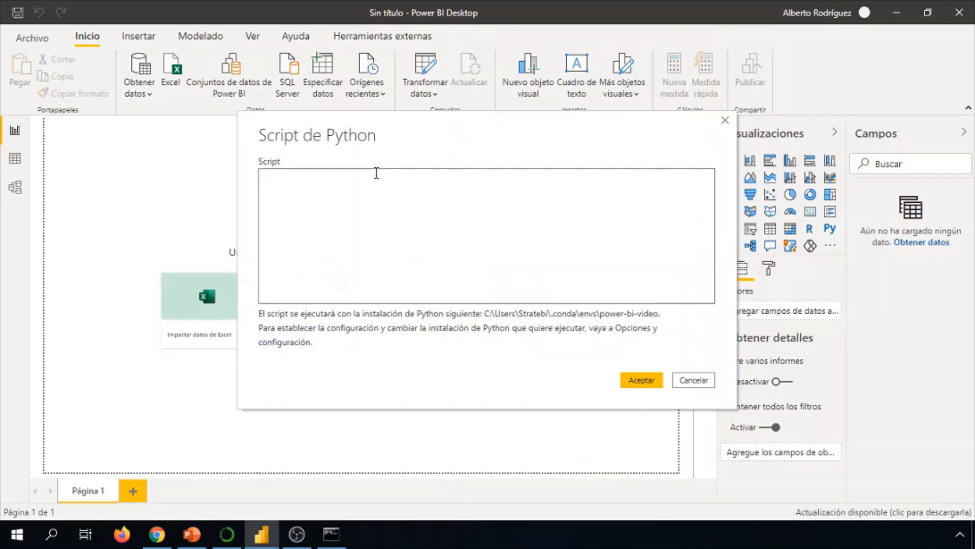
- Put the tutorial line tips = sns.load_dataset("tips") in the Python script, leaving room above it for the import
type("https://www.basketball-reference.com/leagues/NBA_2020_per_game.html")
key("ctrl+z")
left_click(157, 534)
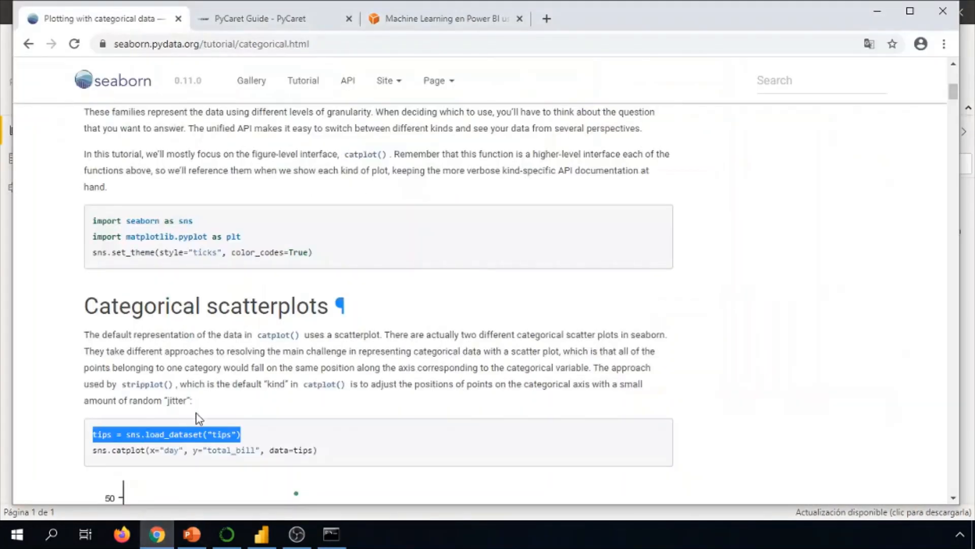
left_click(269, 533)
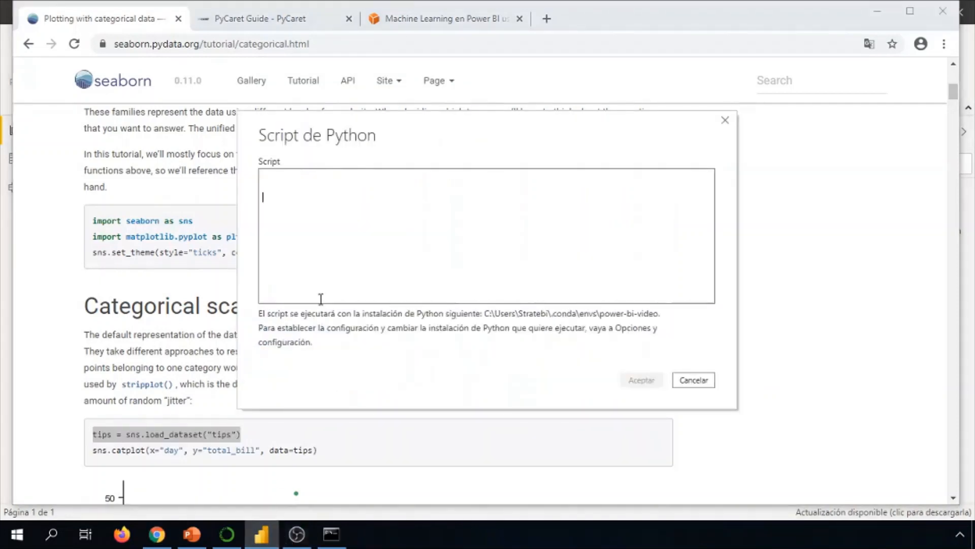
key("ctrl+v")
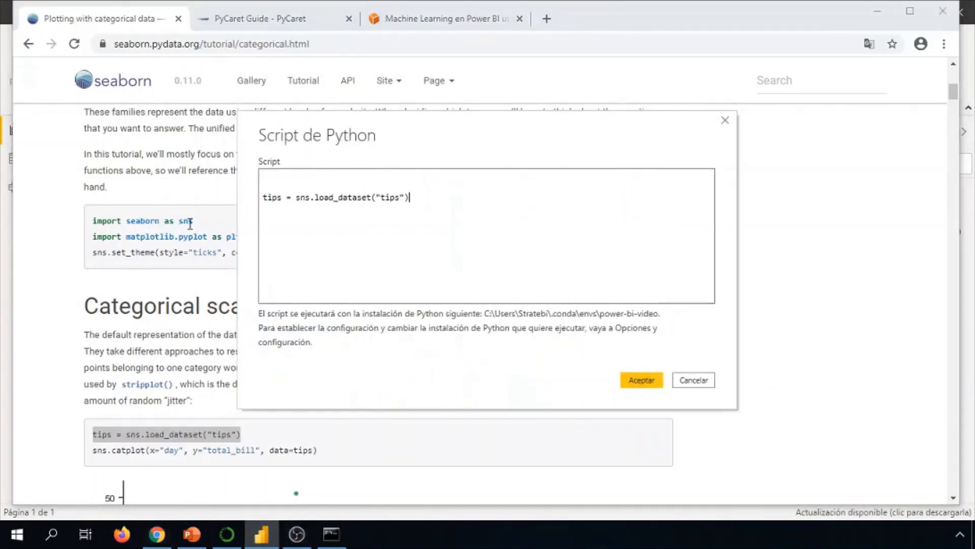
- Copy import seaborn as sns from the tutorial in Chrome and paste it as the first line of the Python script
left_click_drag(197, 221, 92, 219)
key("ctrl+c")
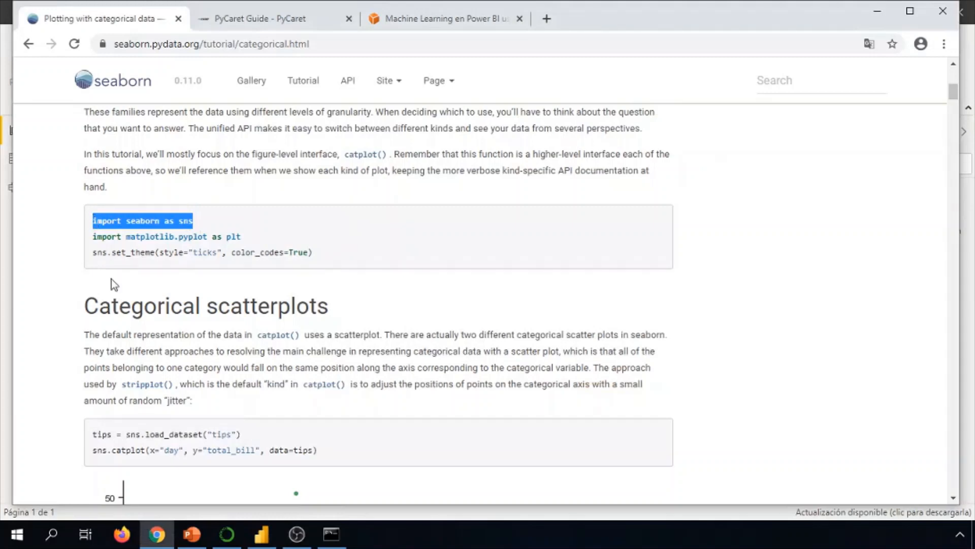
left_click(261, 534)
left_click(274, 181)
key("ctrl+v")
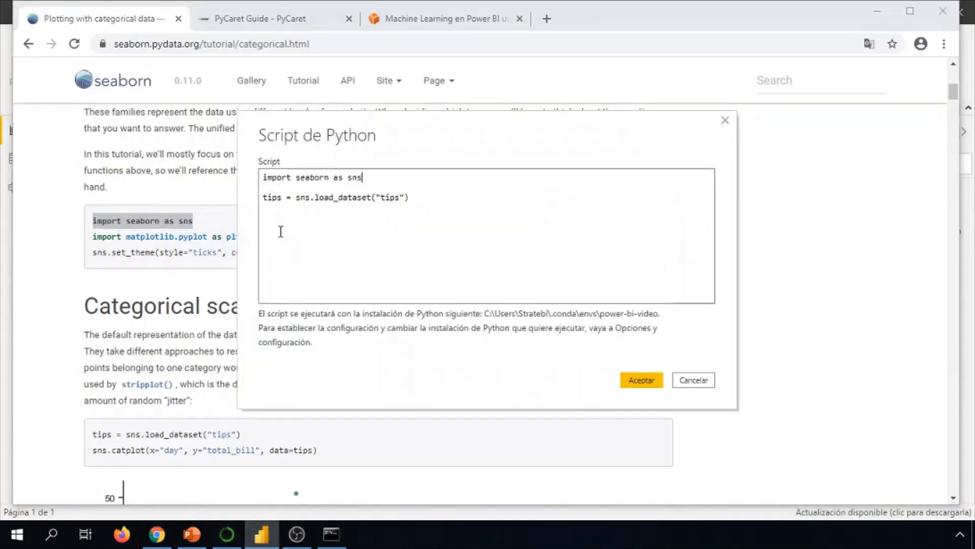
- End the Python script with a line containing tips and run it
left_click(435, 193)
left_click(419, 203)
type("tips")
left_click(638, 380)
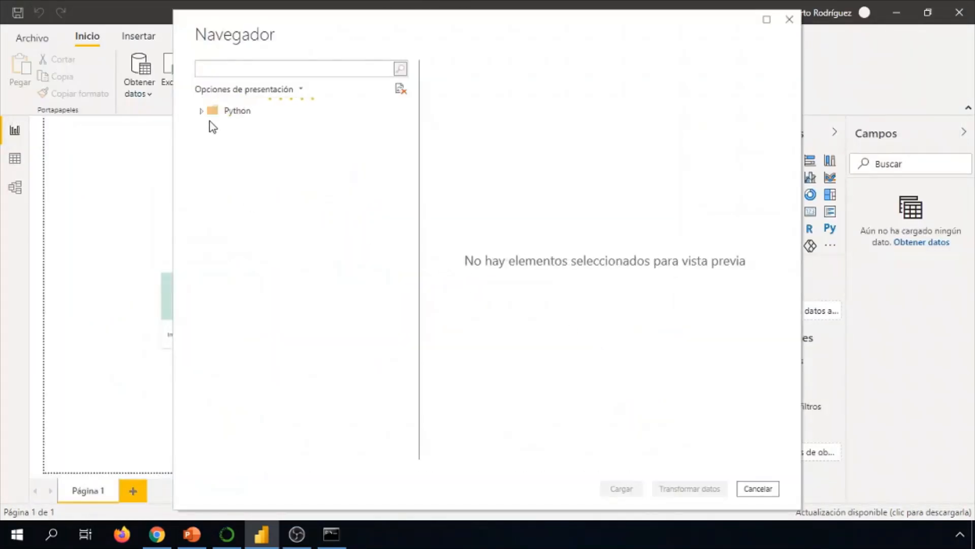
- Examine the item under the Python folder and its traceback in the navigator, and cancel the import
left_click(202, 112)
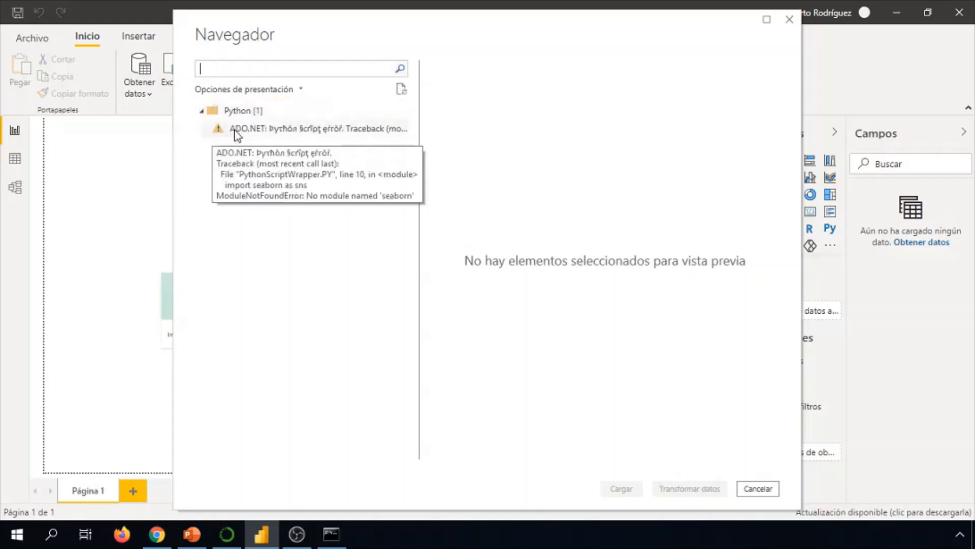
left_click(234, 130)
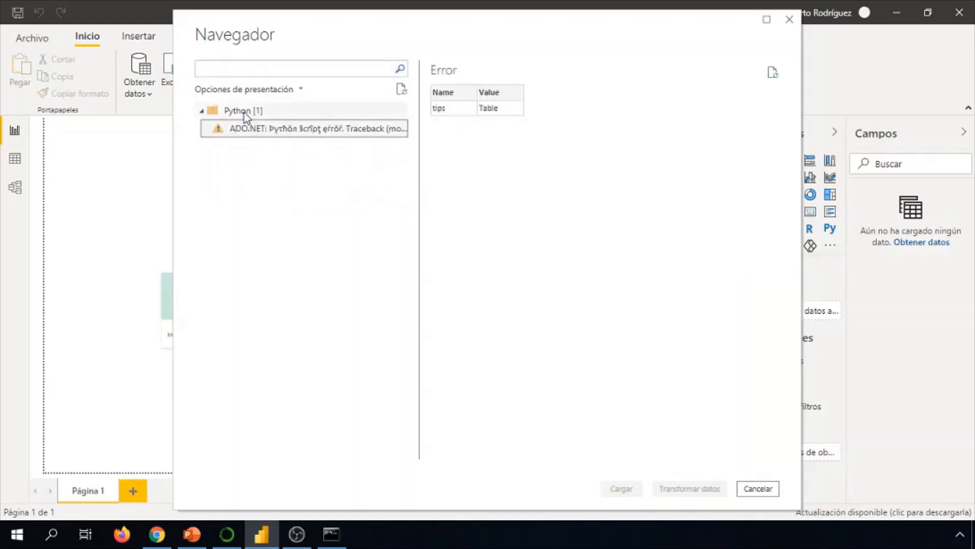
left_click(246, 112)
left_click(248, 131)
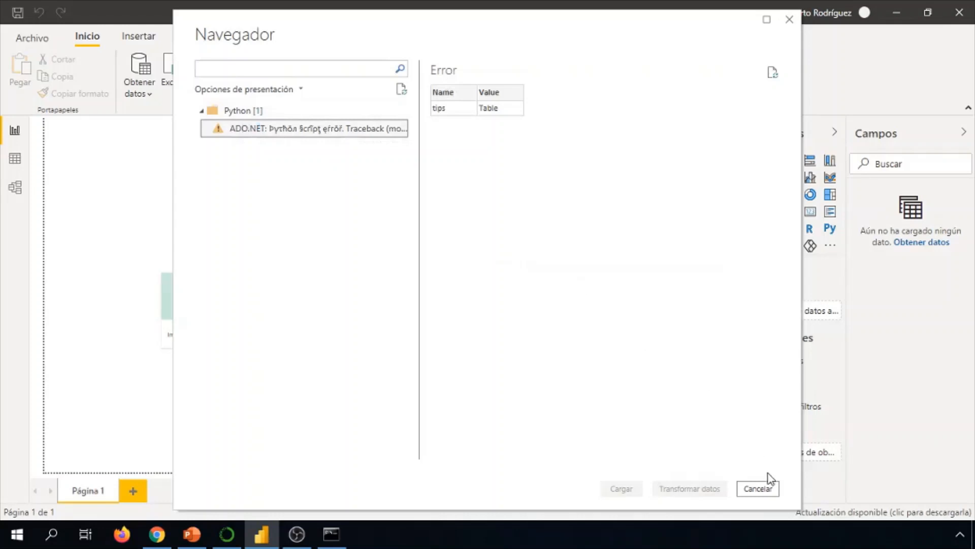
left_click(758, 491)
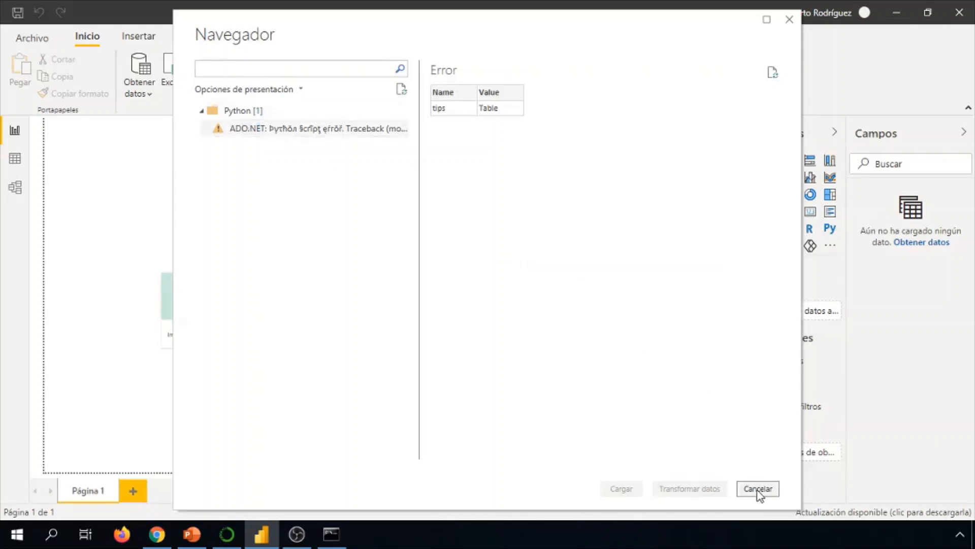
- Switch to the power-bi-video command prompt and install seaborn with pip
left_click(331, 533)
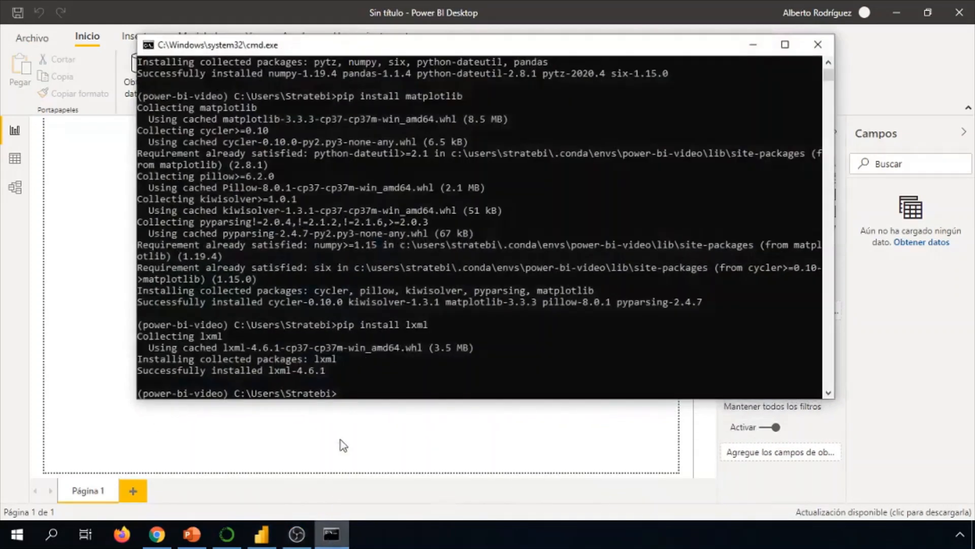
type("impo")
key("BackSpace")
key("BackSpace")
key("BackSpace")
key("BackSpace")
type("pip ins")
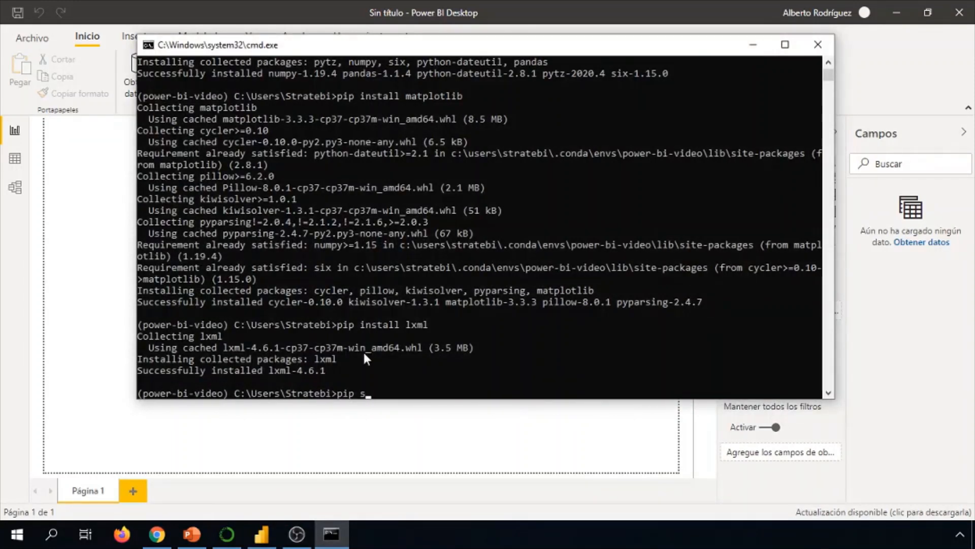
type("tall seaborn")
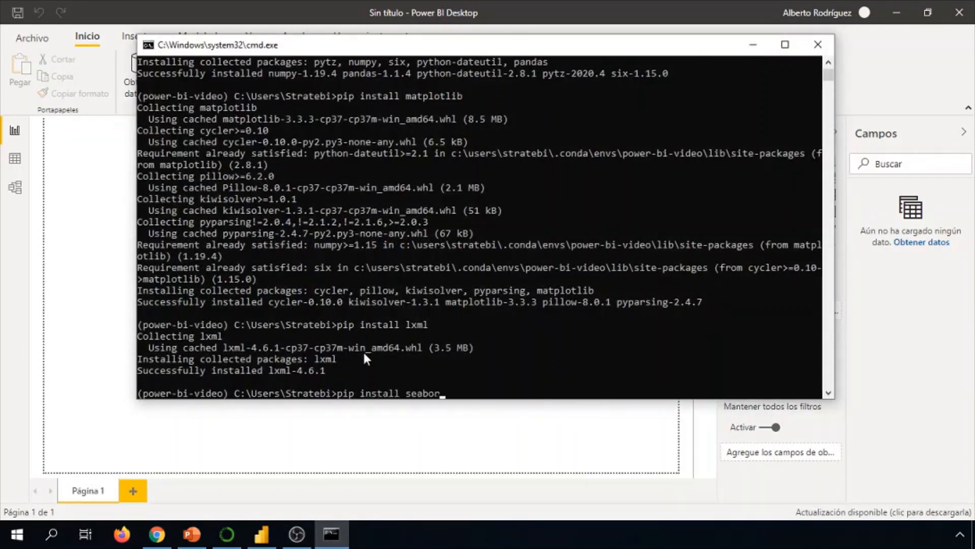
key("Return")
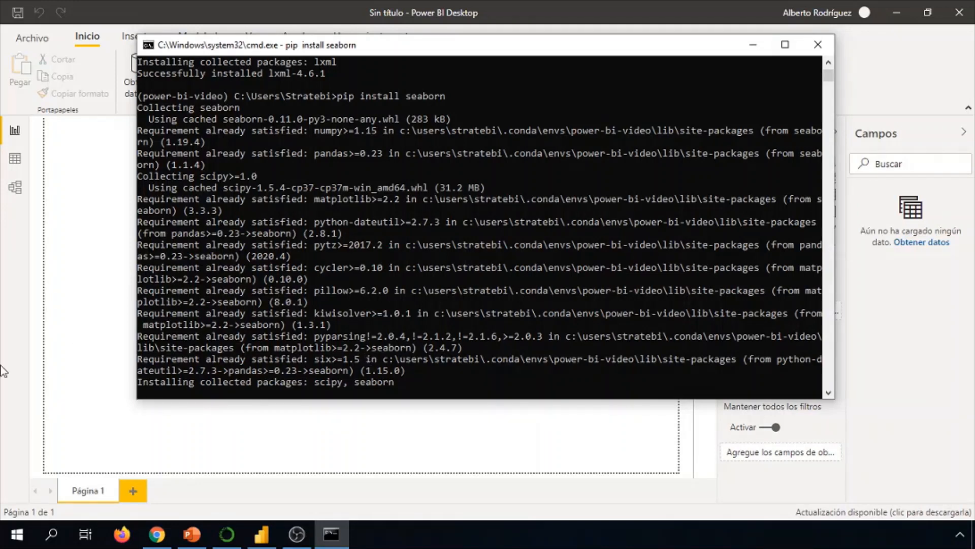
- Switch to Chrome and review the seaborn tutorial's site address, plot families and Categorical scatterplots sample
left_click(164, 543)
scroll(150, 57, "up", 4)
left_click_drag(115, 44, 199, 44)
scroll(253, 249, "up", 4)
scroll(272, 298, "down", 16)
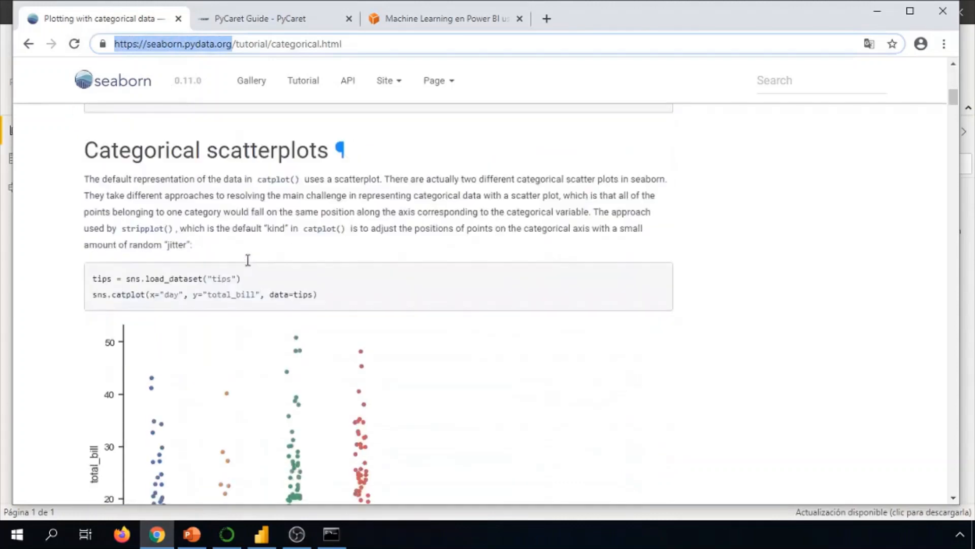
scroll(248, 260, "up", 6)
scroll(248, 258, "up", 8)
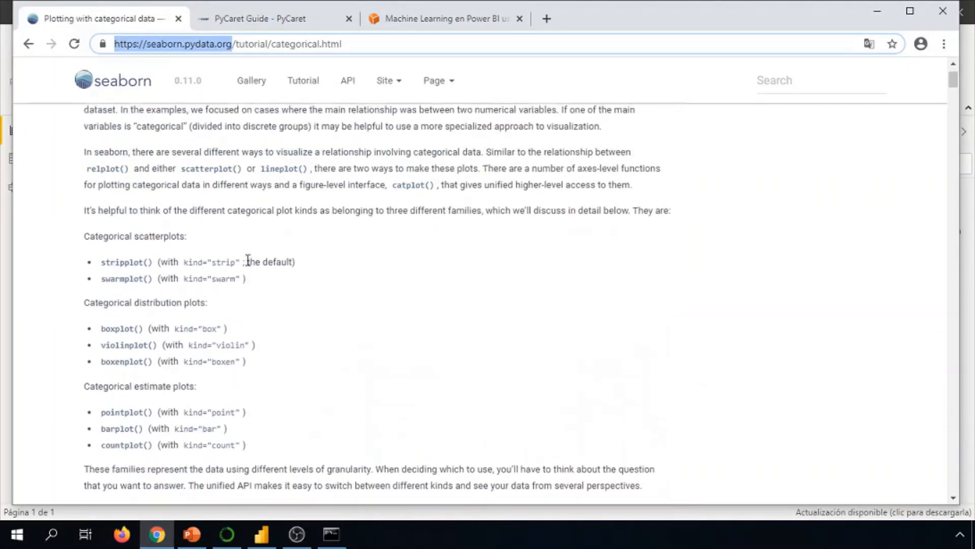
- Switch back to the empty report in Power BI Desktop
left_click(272, 534)
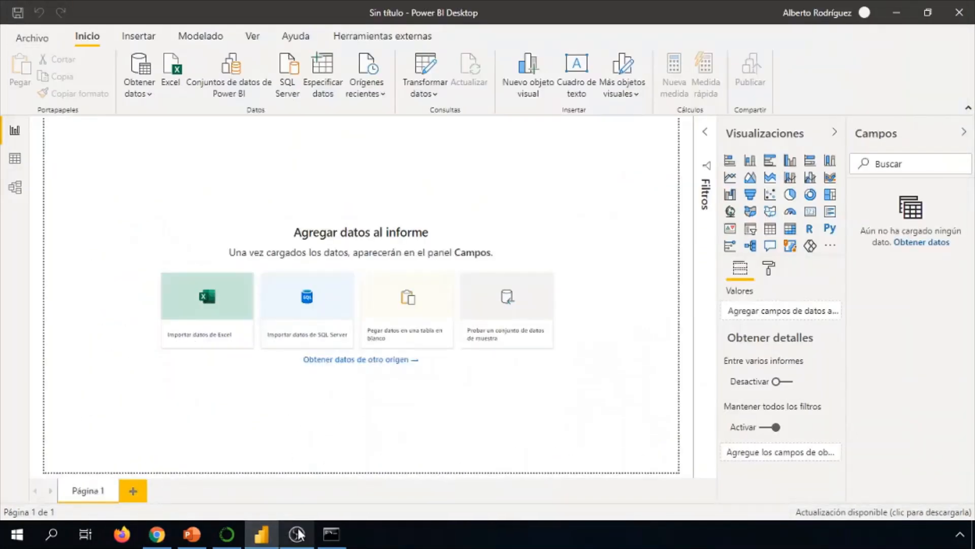
left_click(265, 537)
key("alt+Tab")
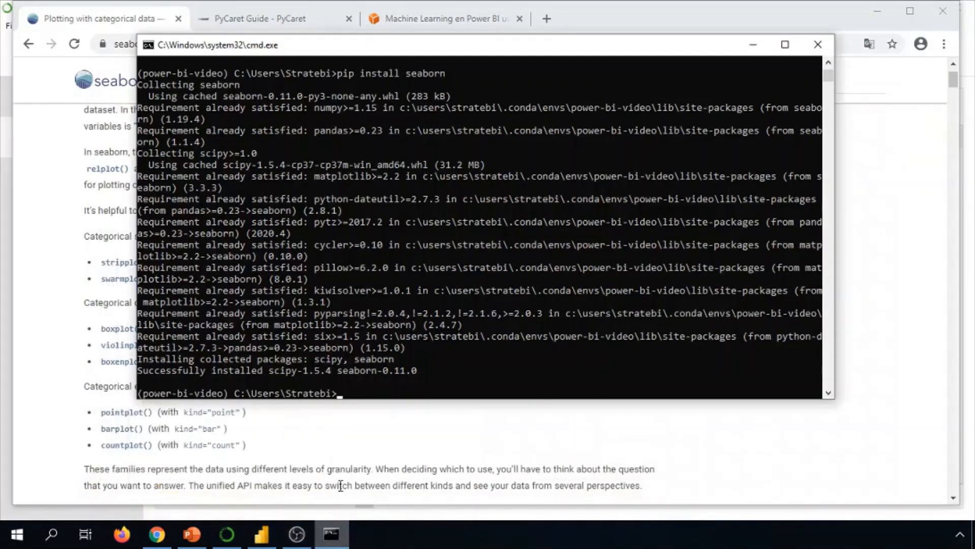
left_click(270, 538)
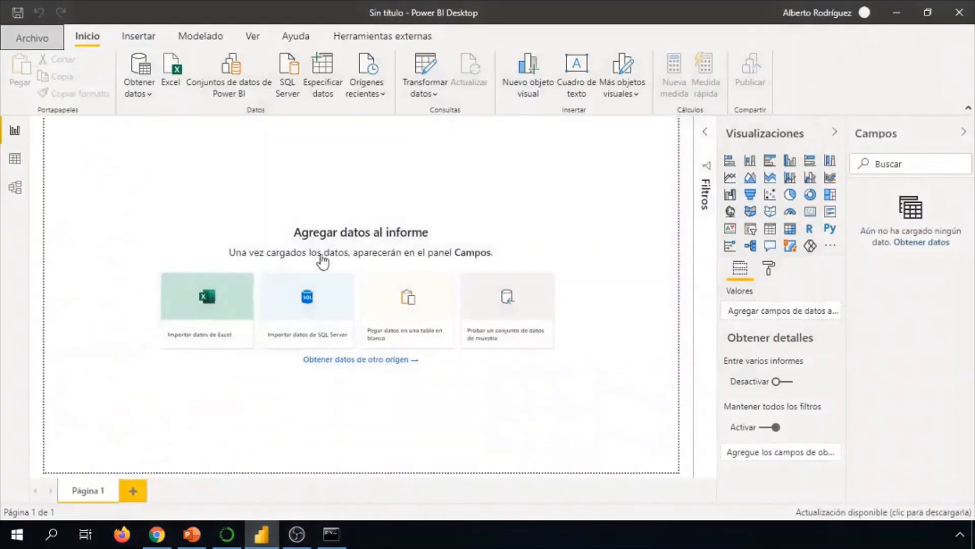
left_click(361, 98)
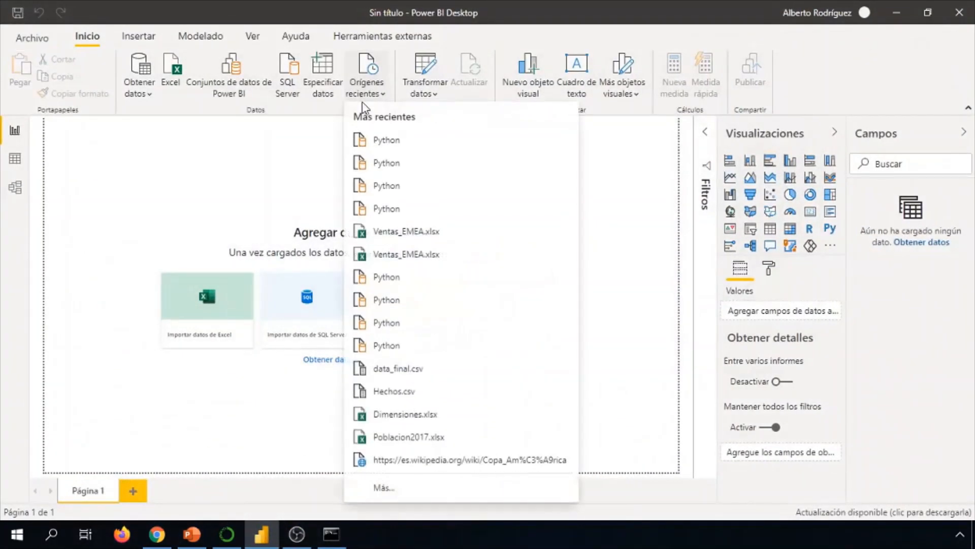
left_click(372, 138)
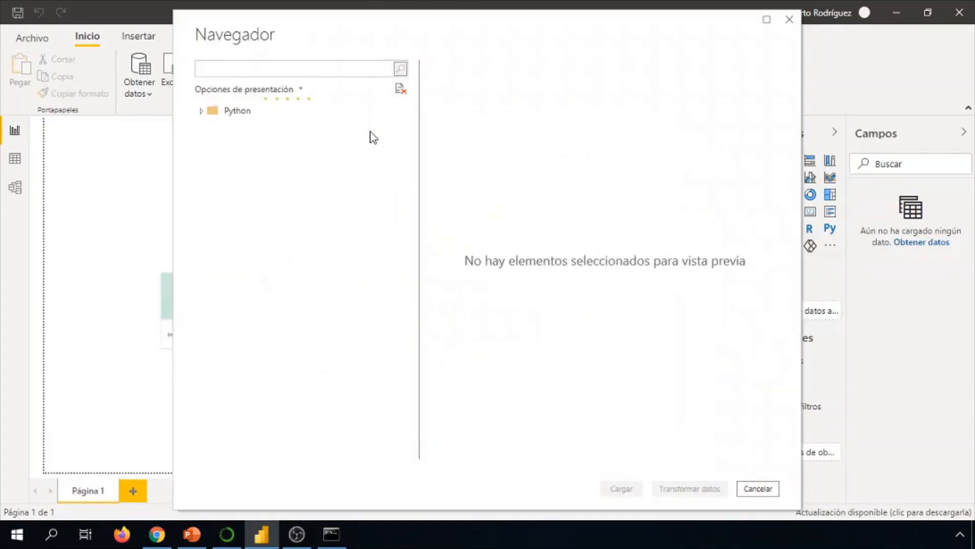
left_click(201, 111)
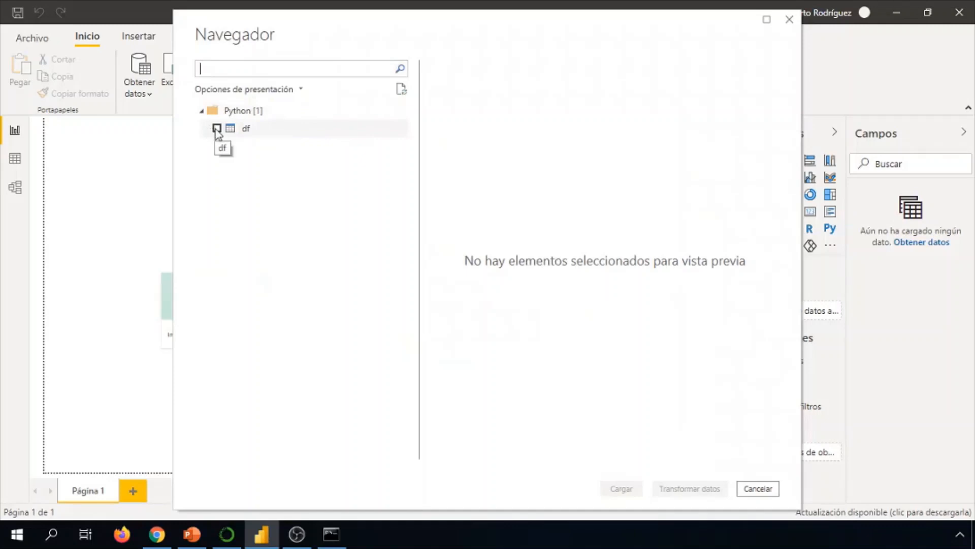
left_click(216, 128)
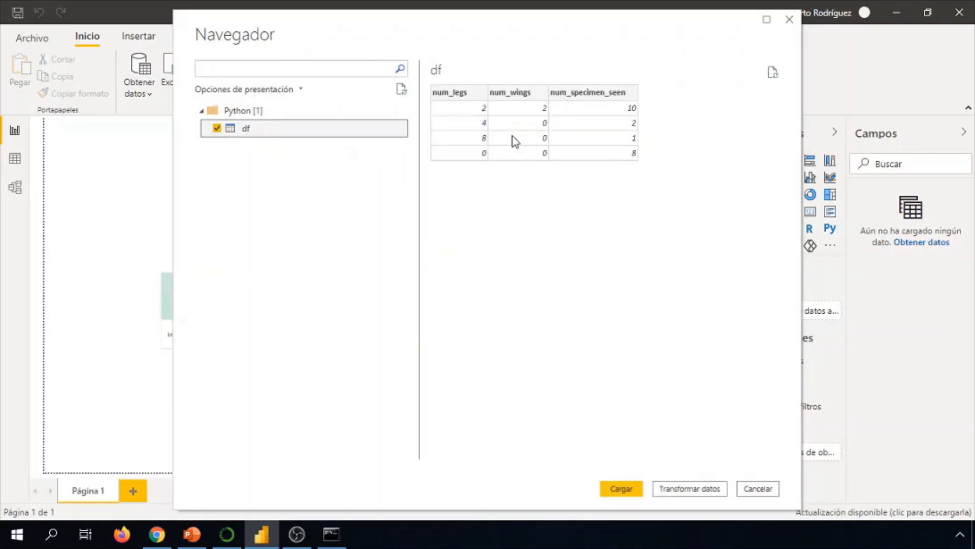
left_click(763, 491)
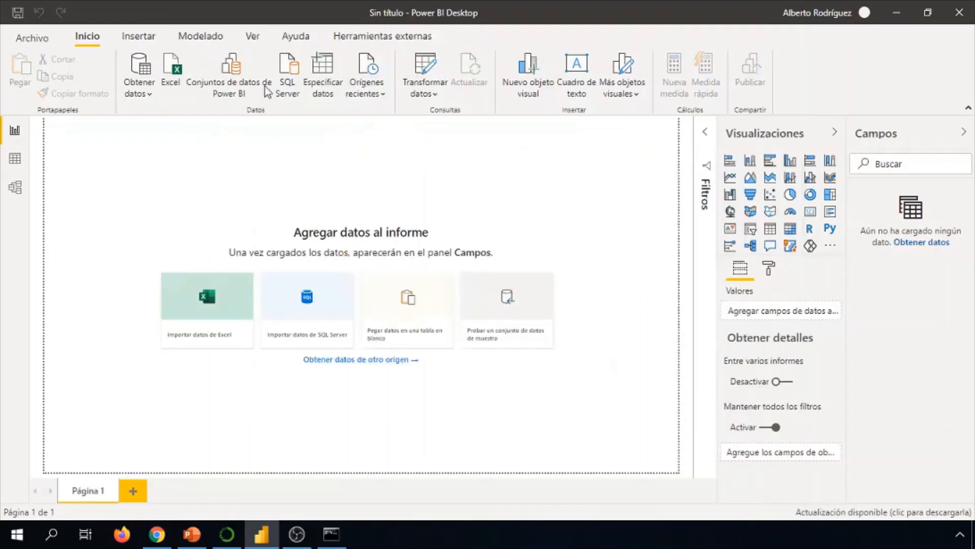
- Find the Python script connector among all data sources and open a new empty script
left_click(137, 92)
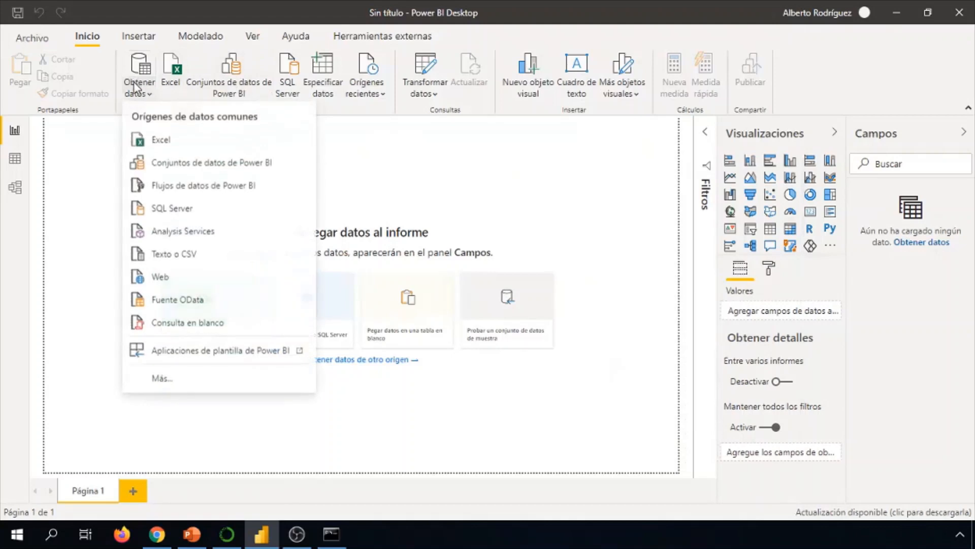
left_click(175, 375)
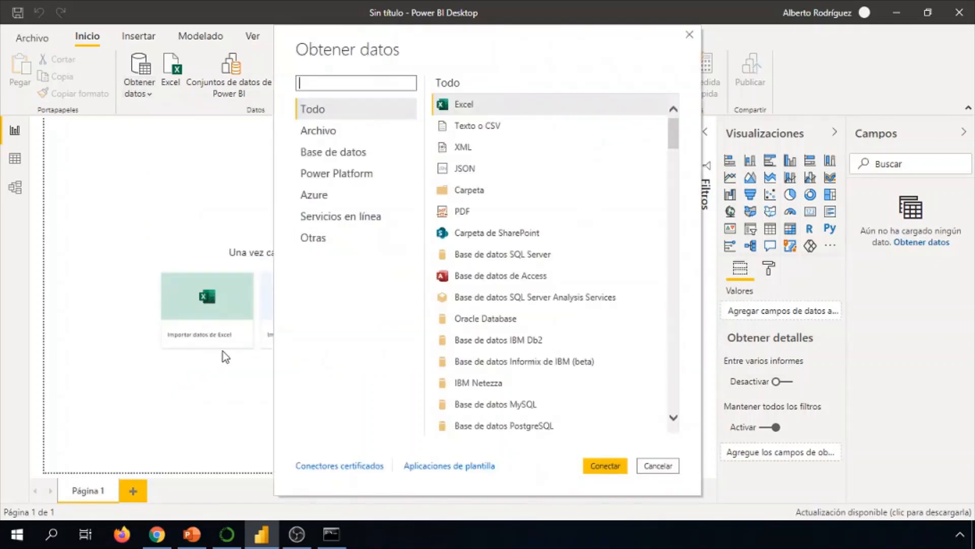
type("python")
double_click(471, 108)
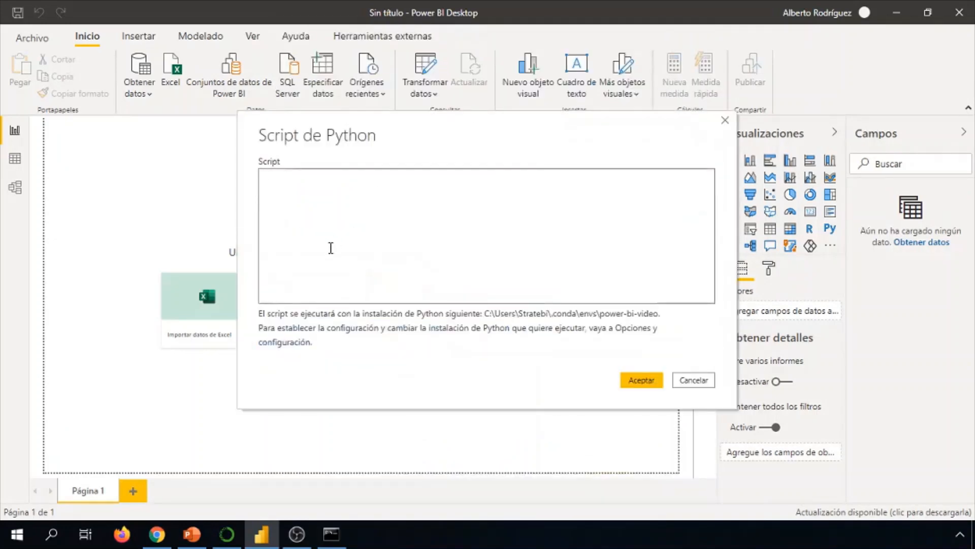
- Copy tips = sns.load_dataset("tips") from the Categorical scatterplots sample in Chrome and paste it into the Power BI Python script
left_click(157, 534)
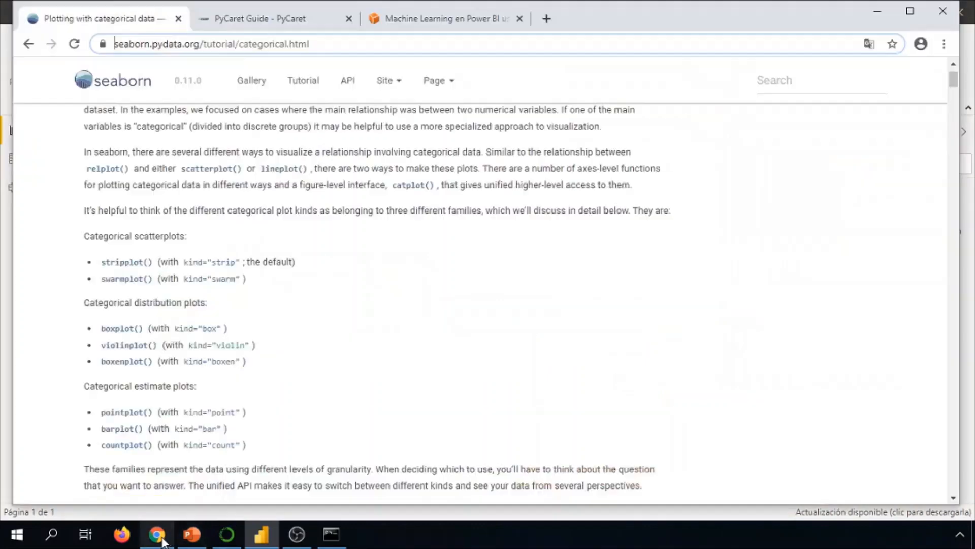
scroll(197, 340, "down", 5)
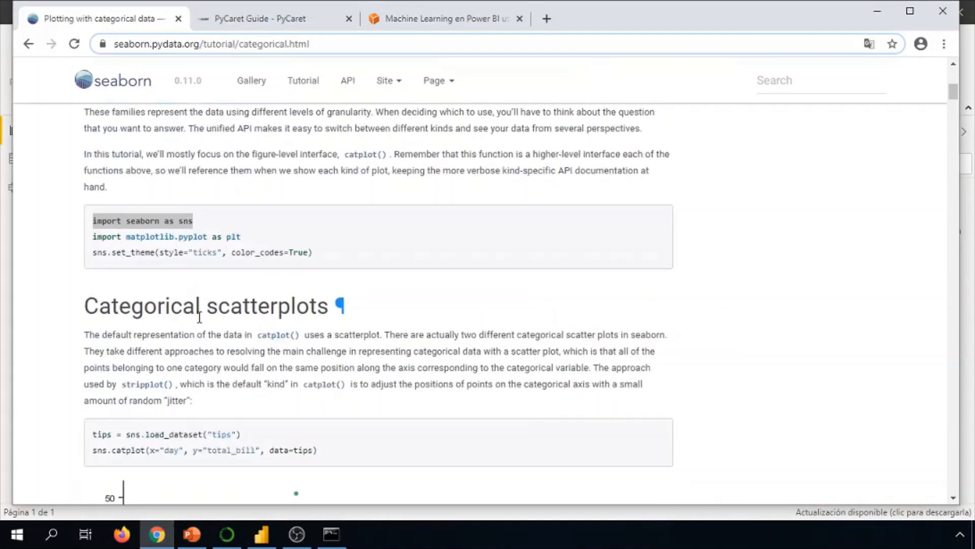
left_click_drag(254, 435, 94, 434)
key("ctrl+c")
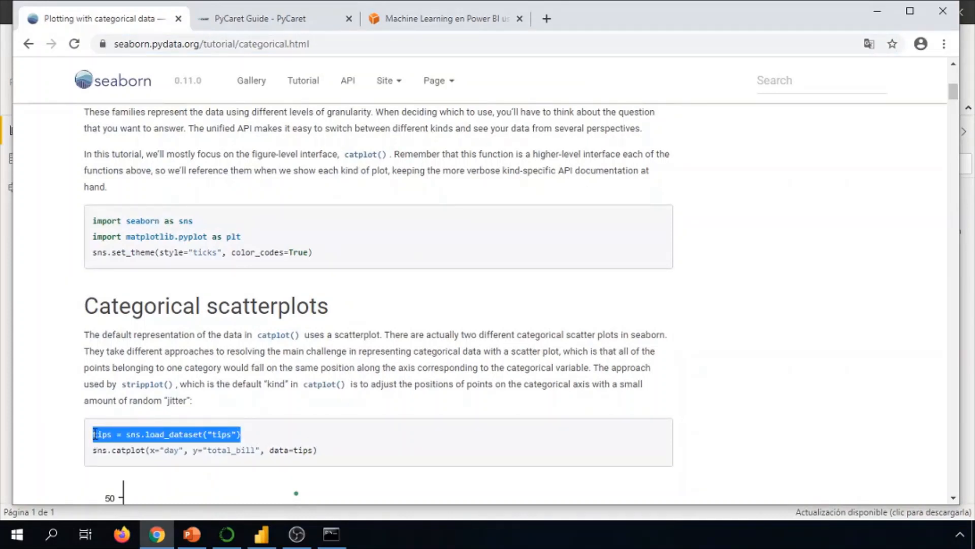
left_click(261, 535)
key("ctrl+v")
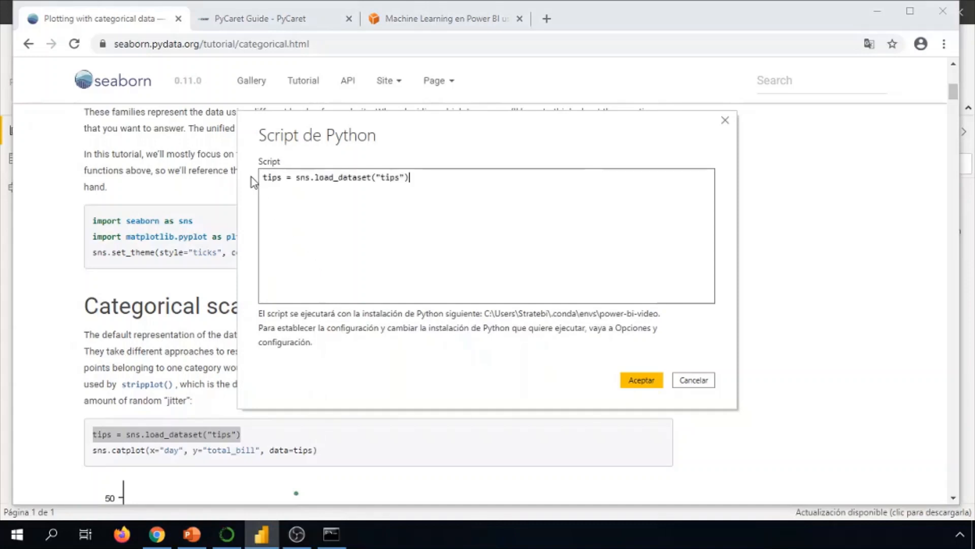
- Add import seaborn as sns above the dataset line, end the script with a line containing tips, and run it
left_click(263, 177)
key("Return")
key("Return")
key("Up")
key("Up")
type("import seaborn")
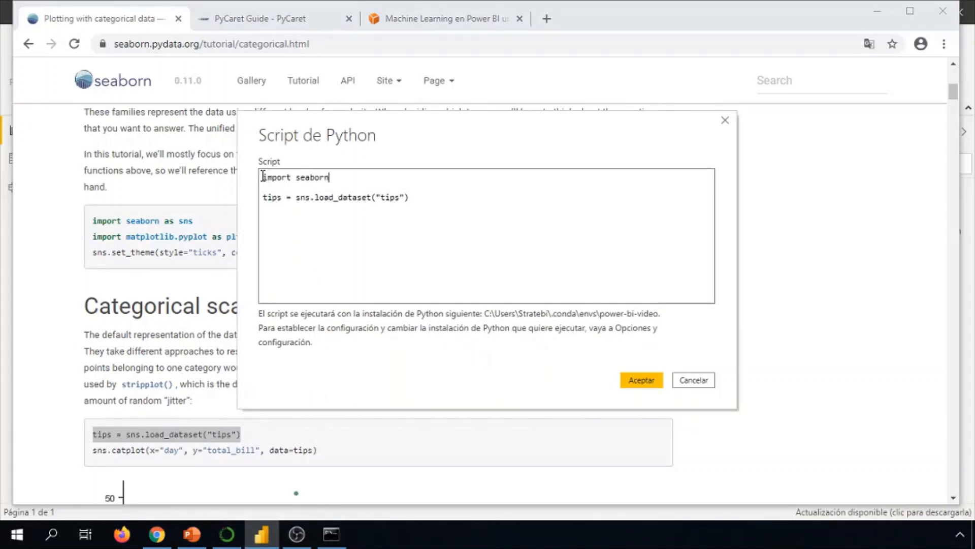
type(" as sns")
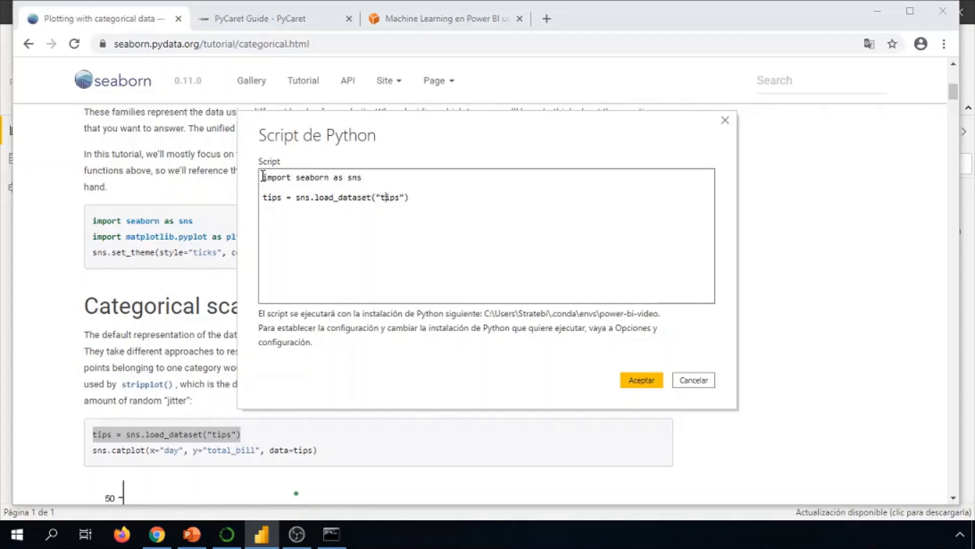
type("tips")
left_click(639, 382)
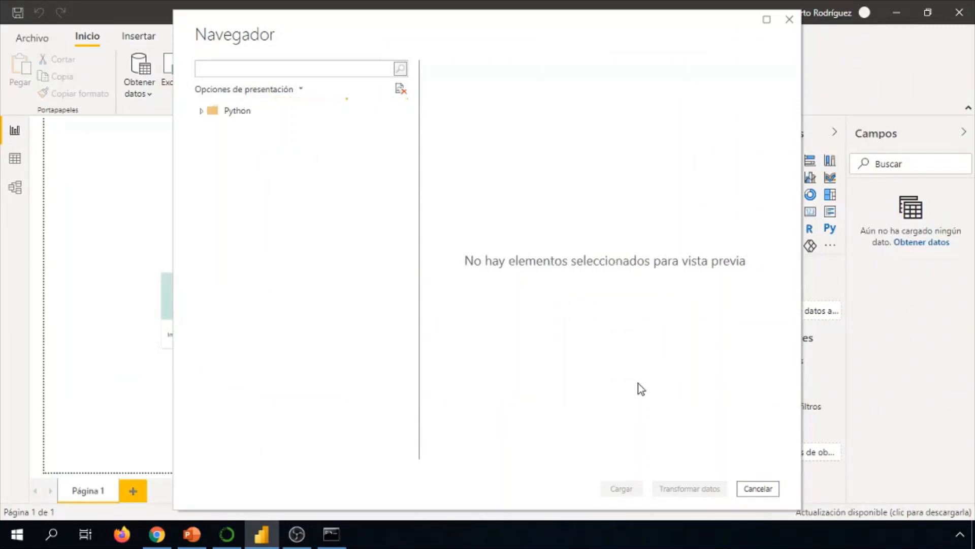
- Select the tips table under the Python folder, review its columns in the preview, and load it into the report
left_click(201, 111)
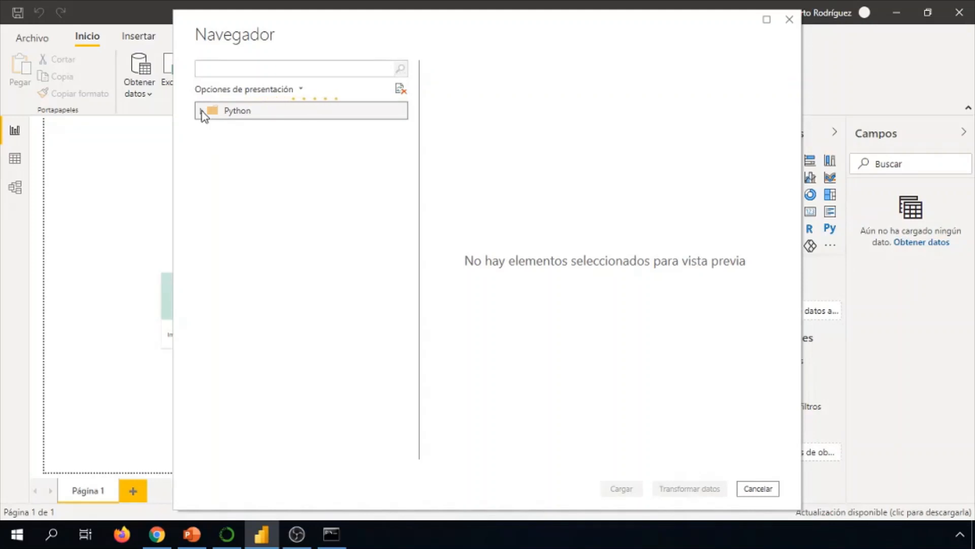
left_click(217, 129)
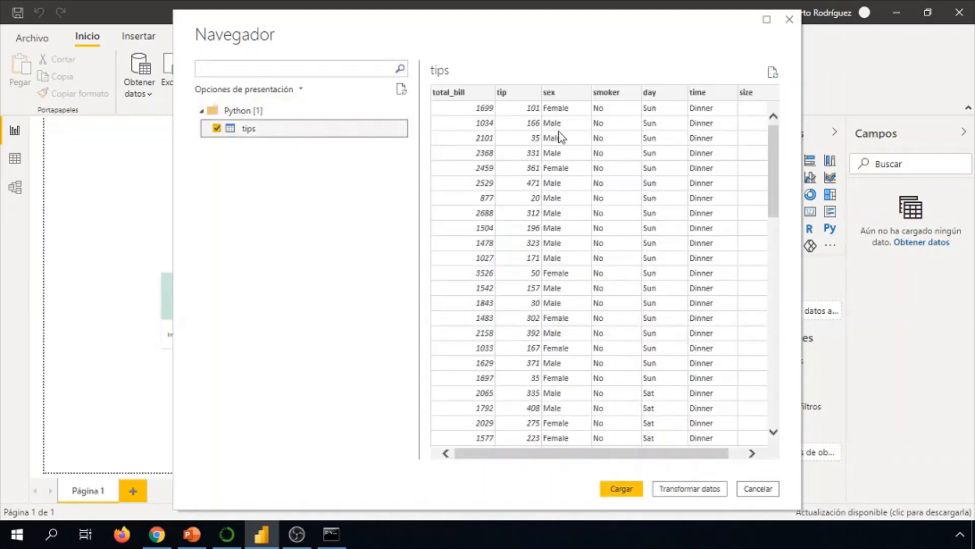
left_click_drag(570, 452, 801, 449)
left_click_drag(652, 451, 508, 454)
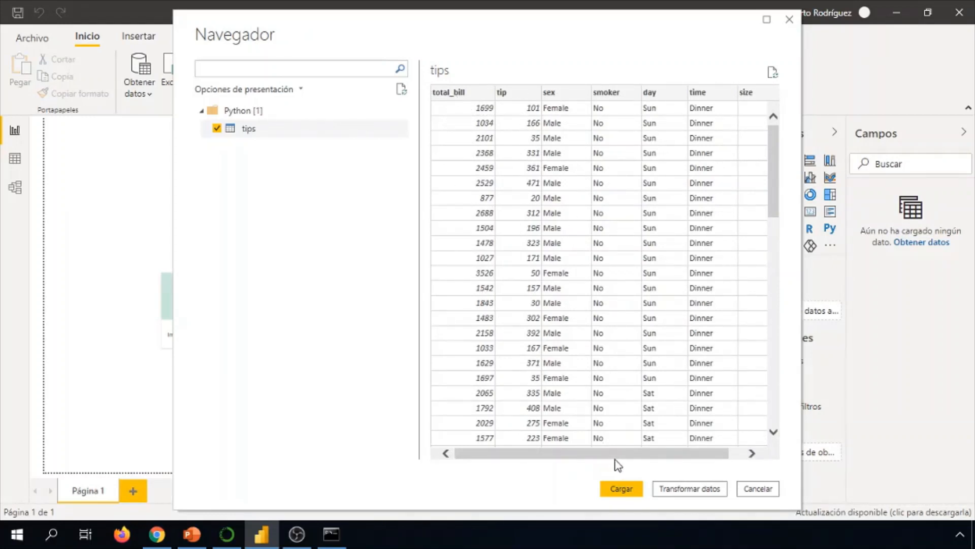
left_click_drag(614, 454, 662, 454)
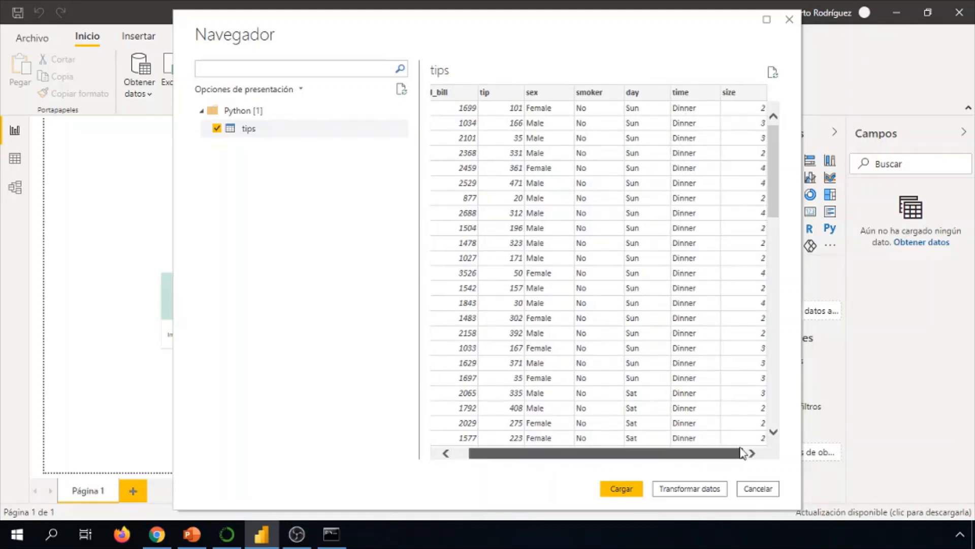
left_click(616, 489)
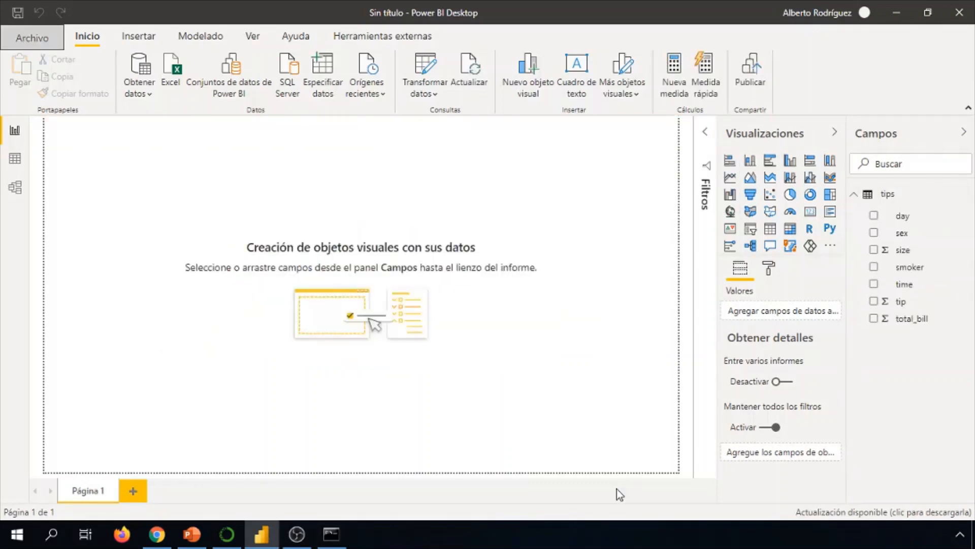
- Add a clustered column chart filling the report page, with day on the axis and total_bill as values
left_click(789, 162)
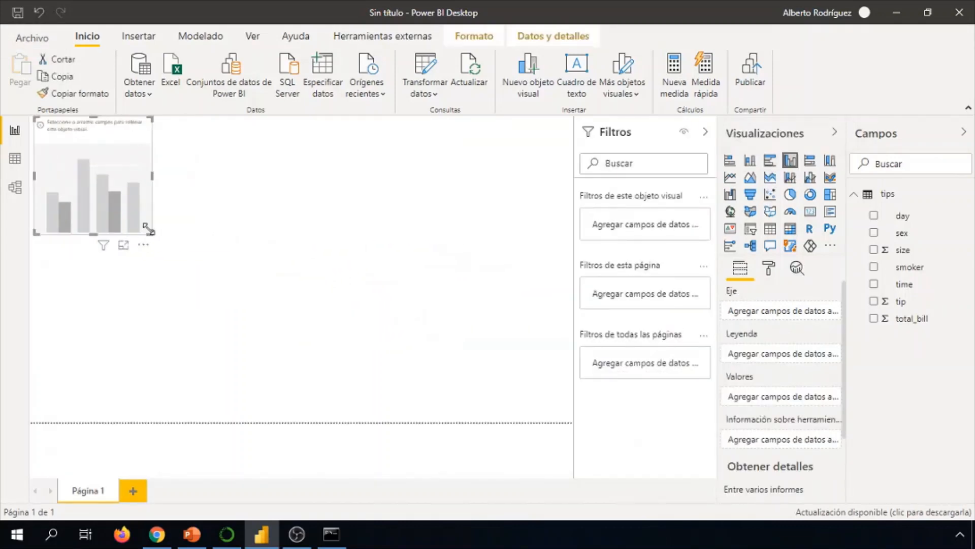
left_click_drag(149, 230, 575, 424)
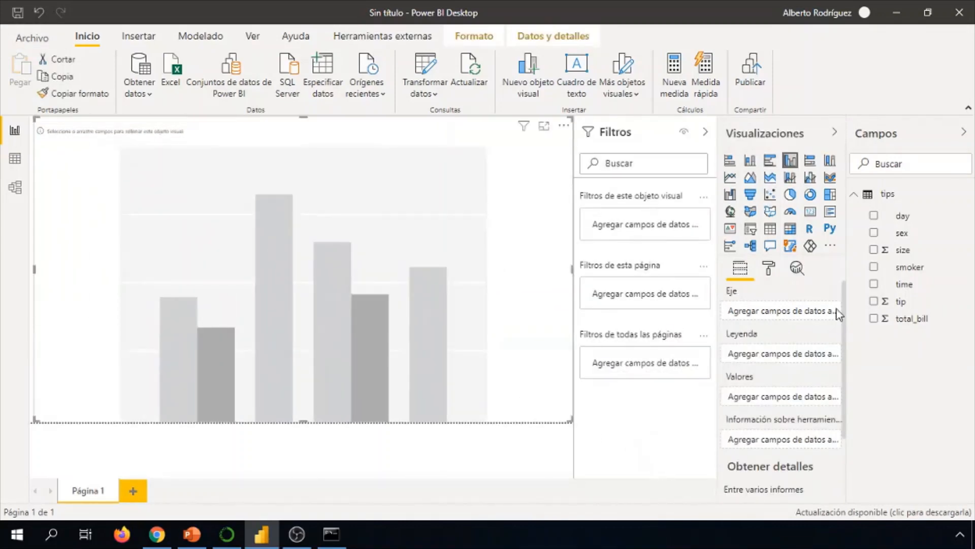
left_click(873, 318)
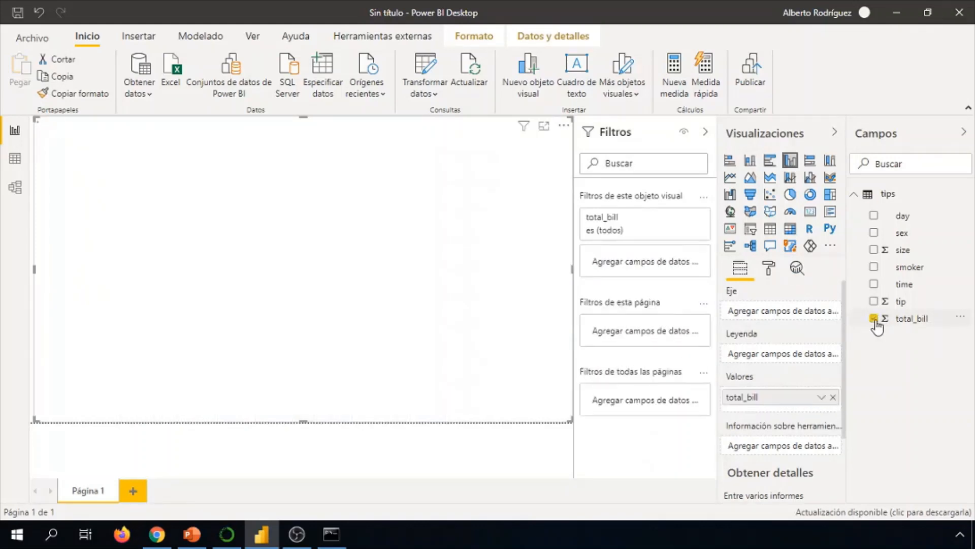
left_click(874, 215)
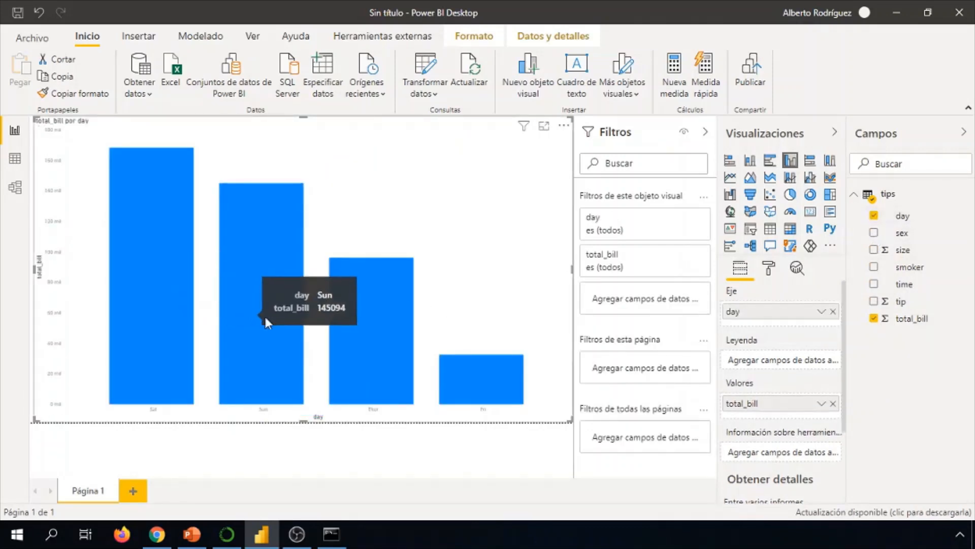
- Rename the report page as Barras
double_click(99, 490)
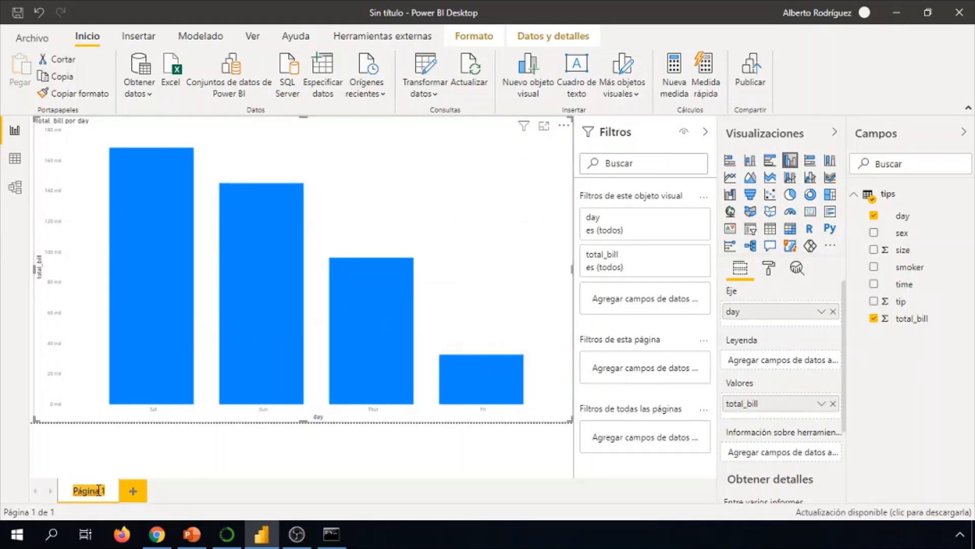
type("Barras")
key("Return")
- Open Power Query Editor, compare the Navegación and Tipo cambiado steps of the tips query, and delete Tipo cambiado
left_click(423, 94)
left_click(438, 112)
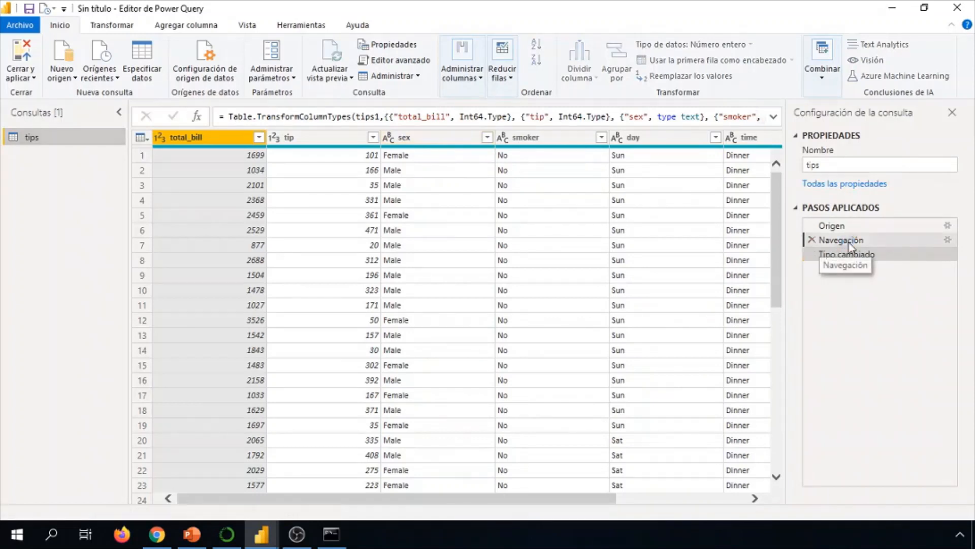
left_click(850, 244)
left_click(847, 254)
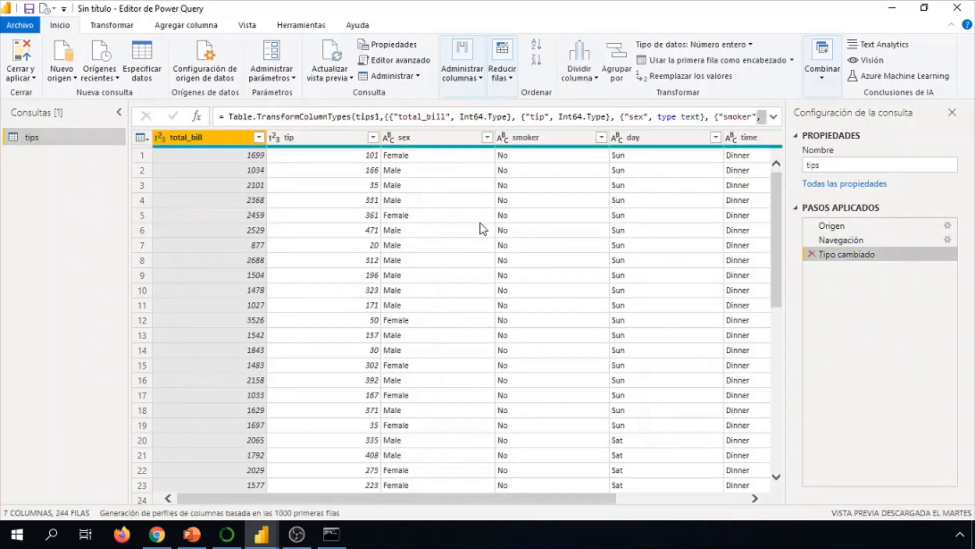
left_click(825, 241)
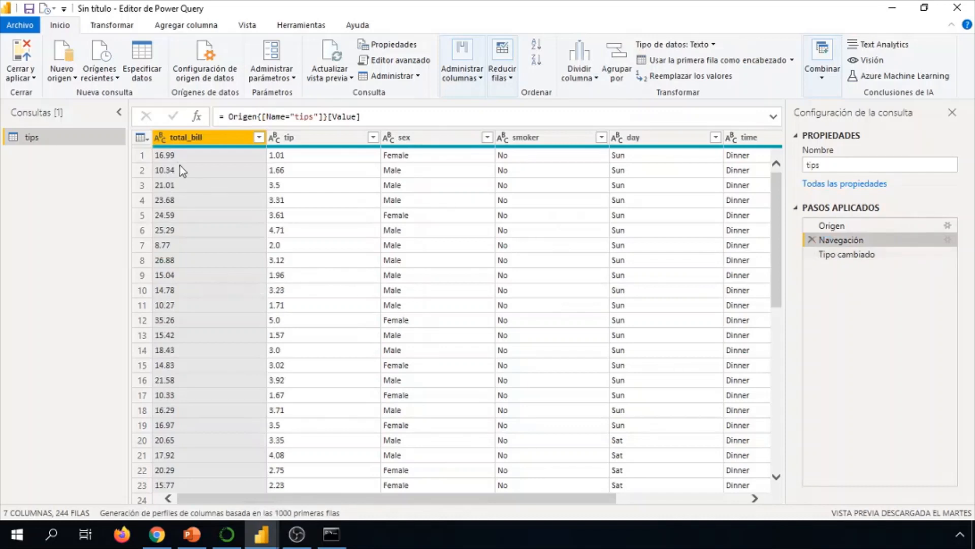
left_click(846, 254)
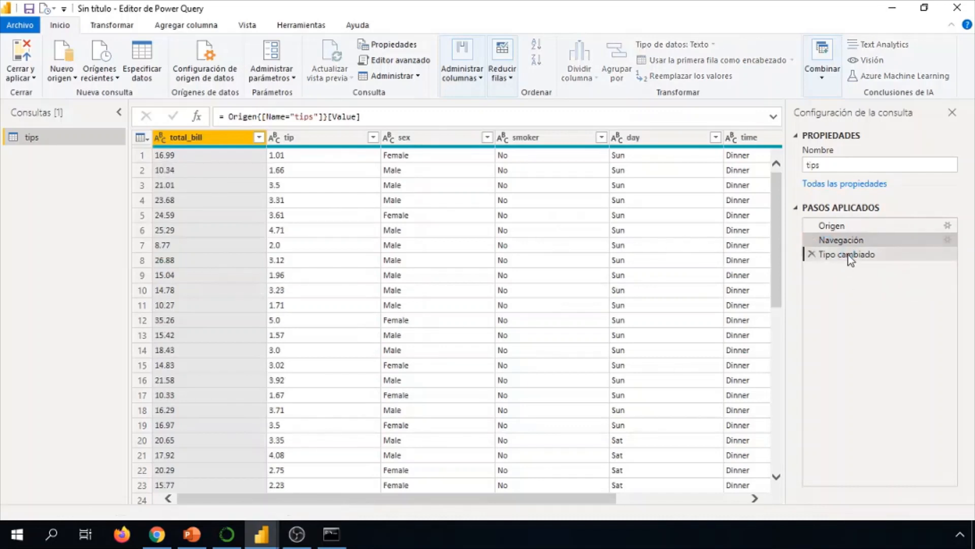
left_click(812, 254)
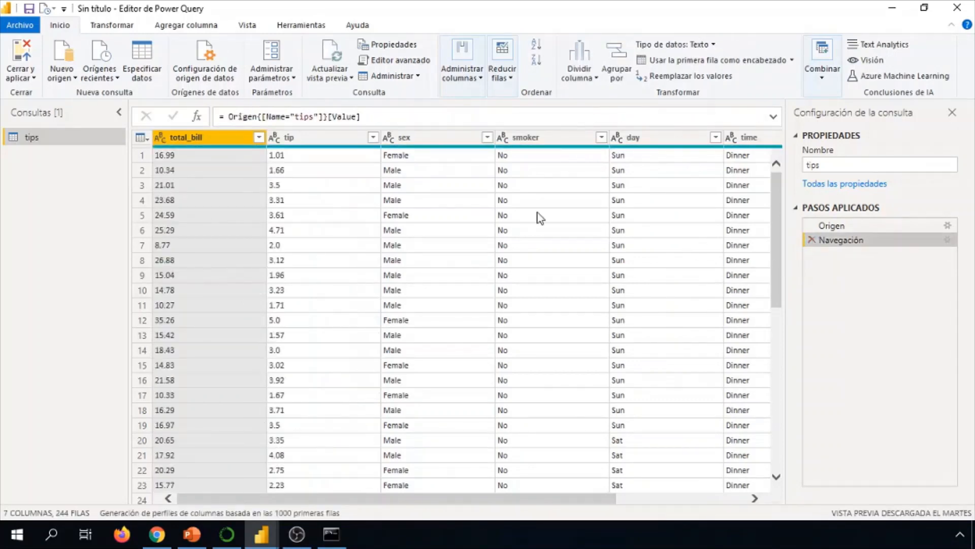
- Replace the decimal point "." with a comma "," in the total_bill and tip columns of the tips query
left_click(317, 138, "ctrl")
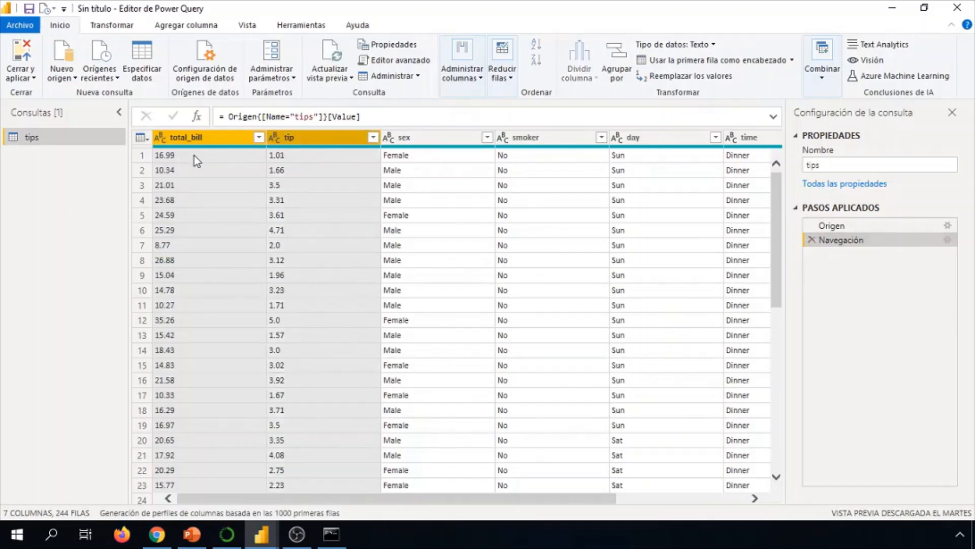
right_click(291, 141)
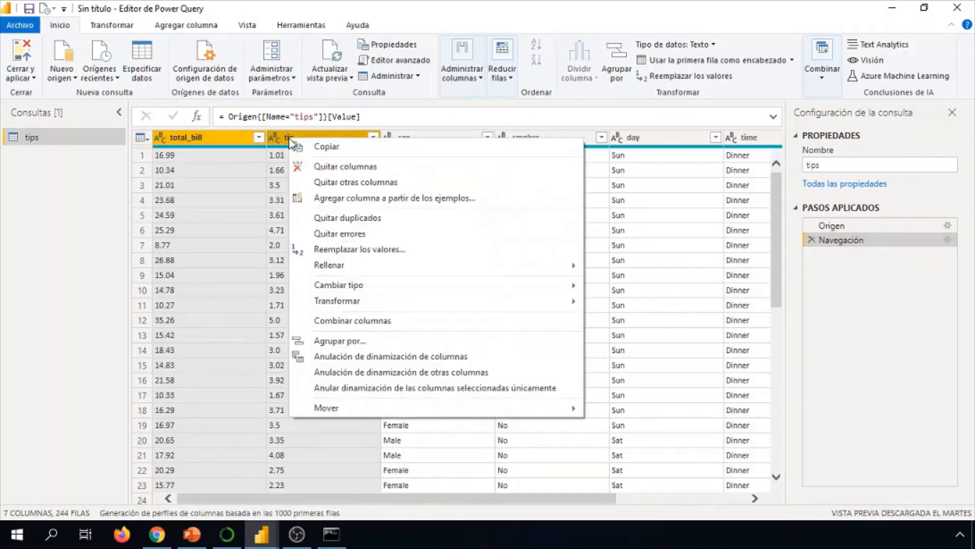
left_click(360, 249)
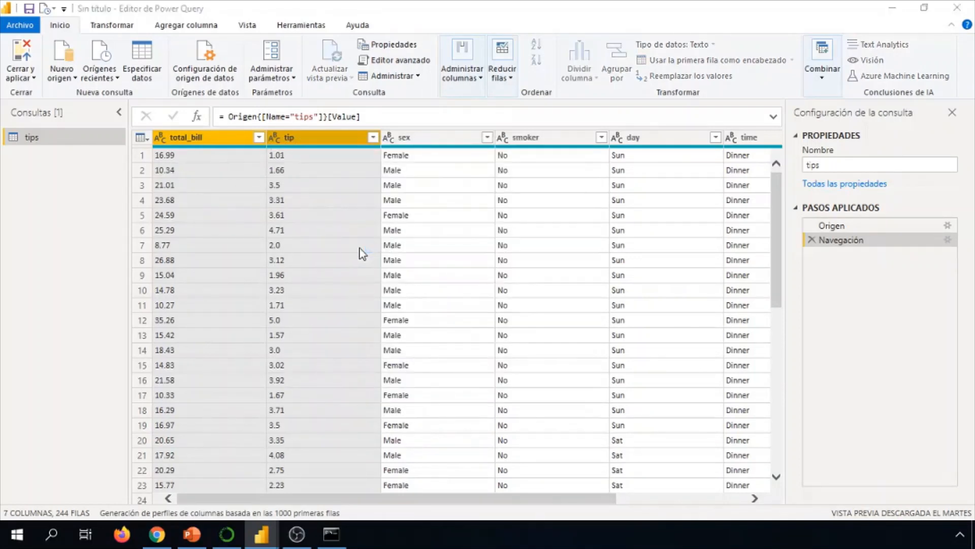
type(".")
key("Tab")
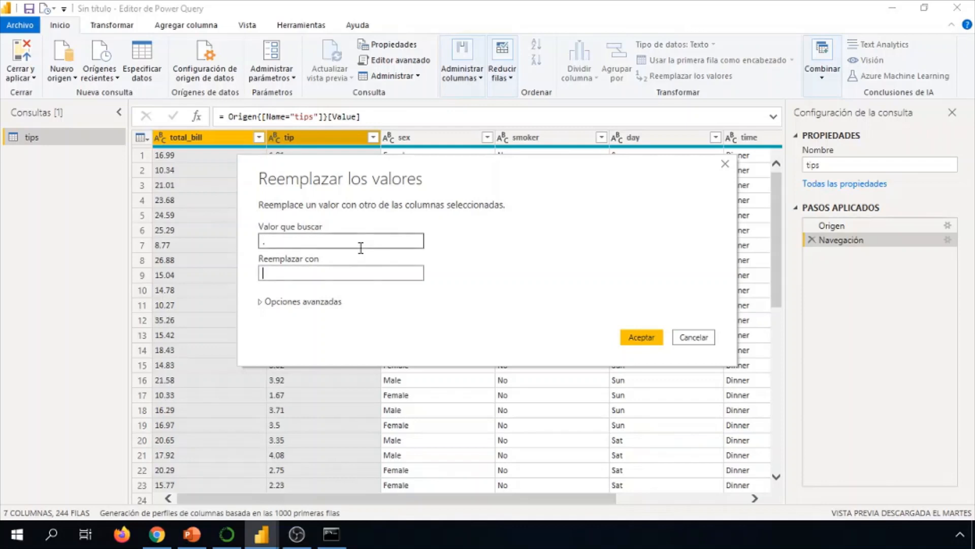
type(",")
left_click(642, 338)
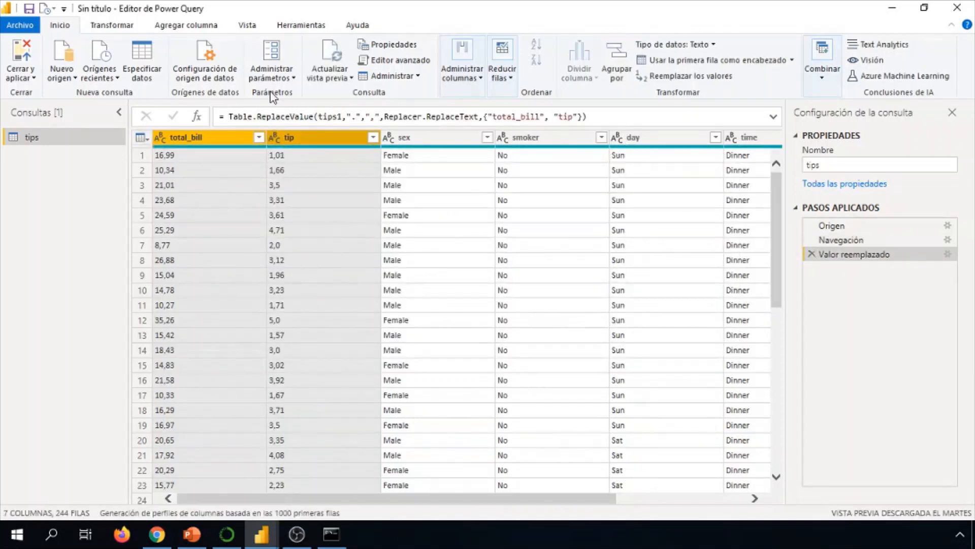
- Set the total_bill and tip columns to Número decimal and the size column to Número entero
left_click(111, 25)
left_click(196, 48)
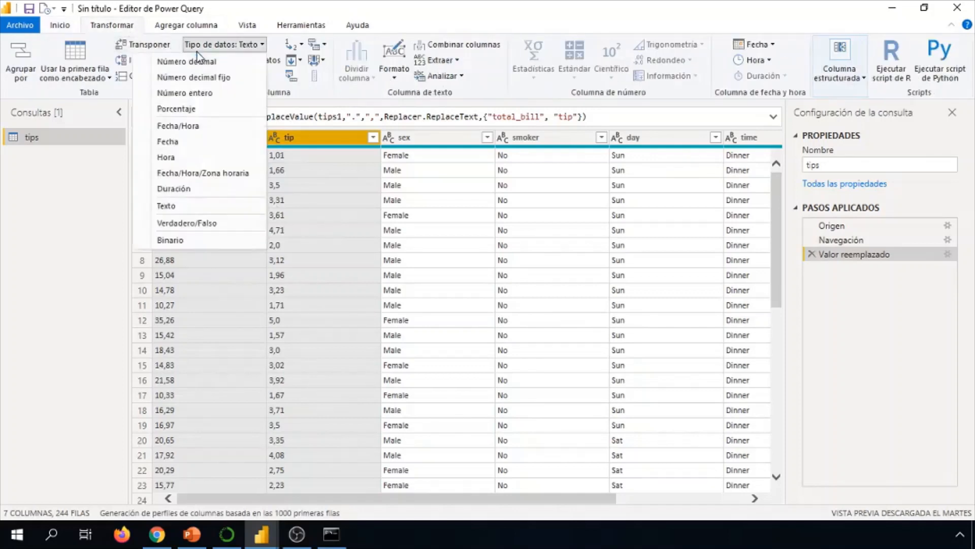
left_click(188, 61)
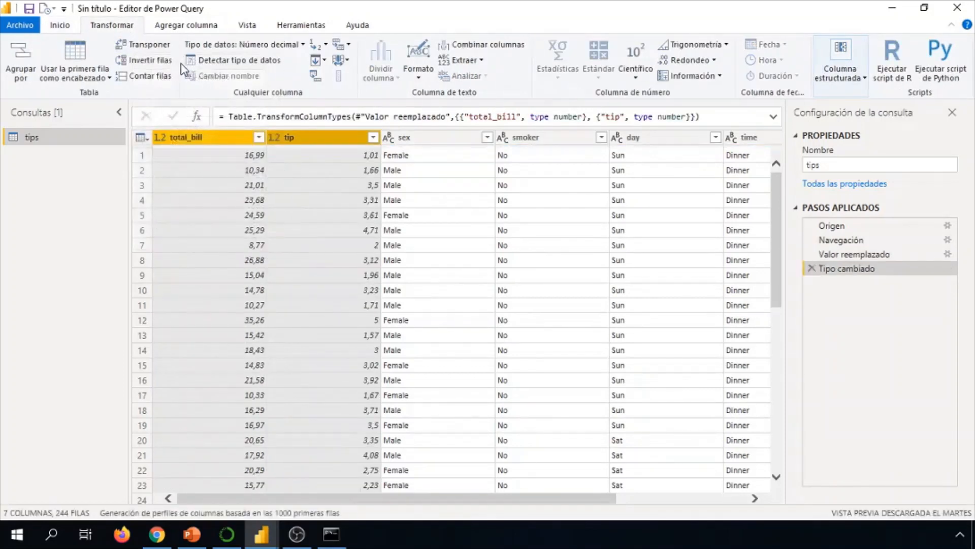
left_click_drag(506, 501, 685, 503)
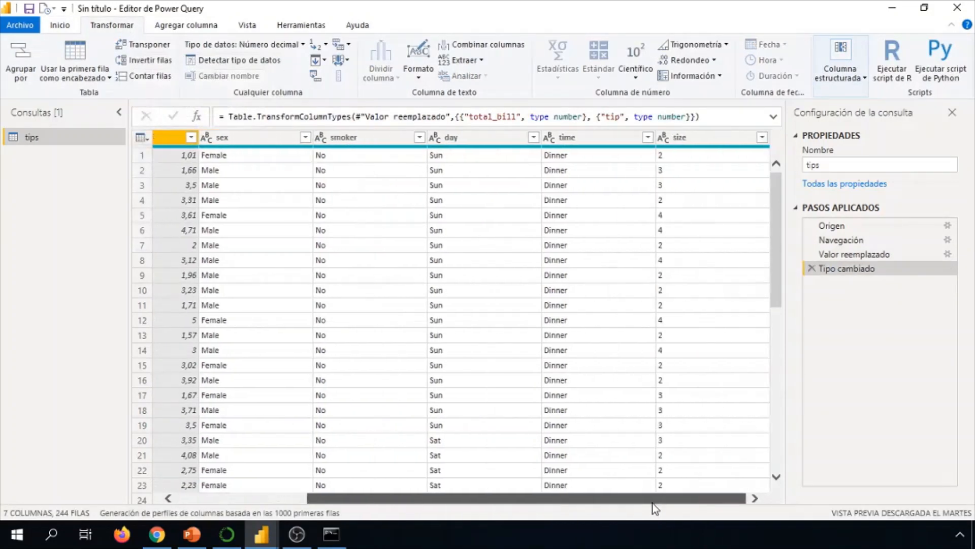
left_click(663, 139)
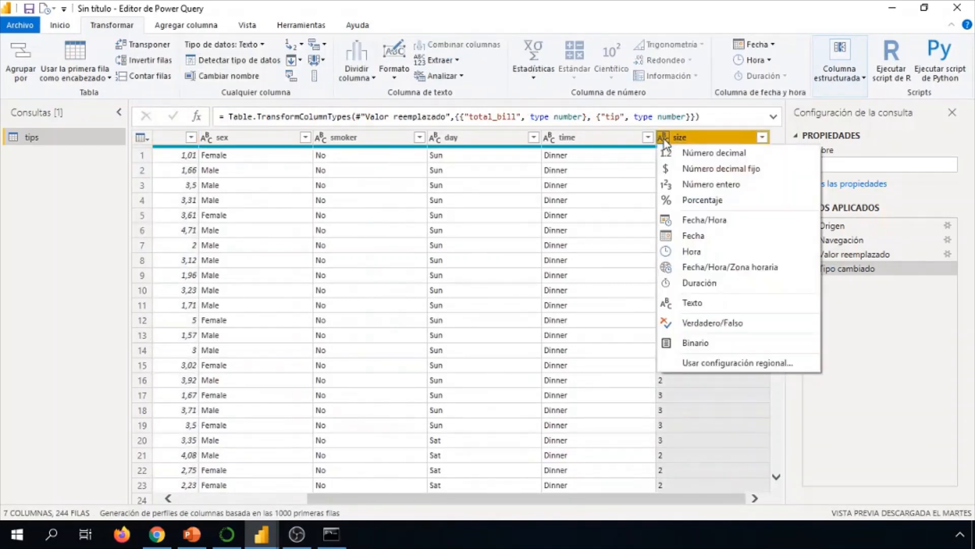
left_click(699, 184)
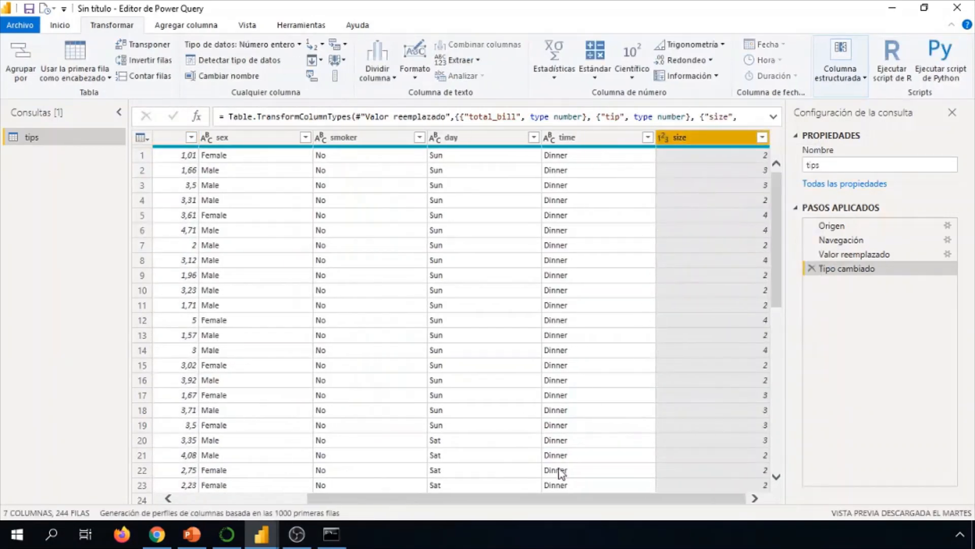
left_click_drag(552, 501, 422, 503)
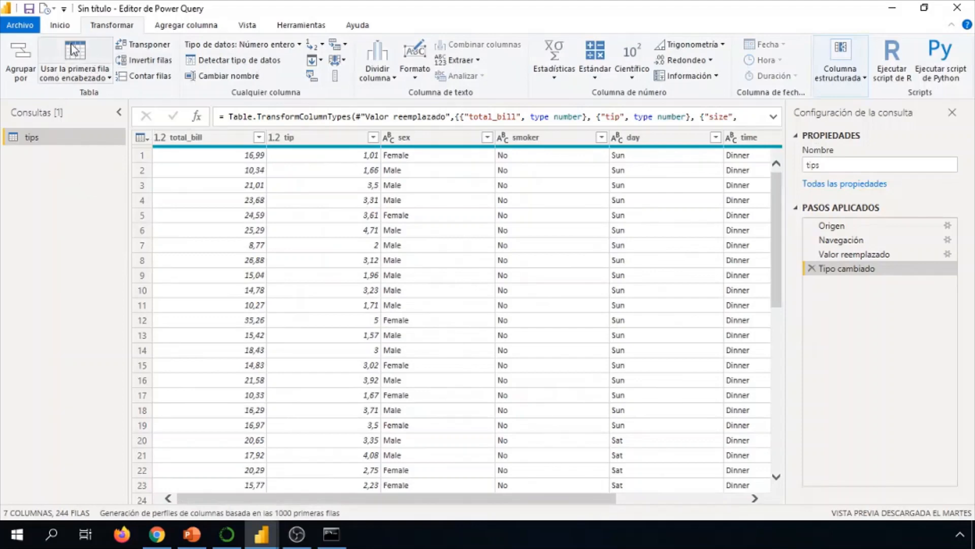
- Close Power Query Editor applying the changes to the report, and check the Índice slide in PowerPoint
left_click(66, 26)
left_click(26, 58)
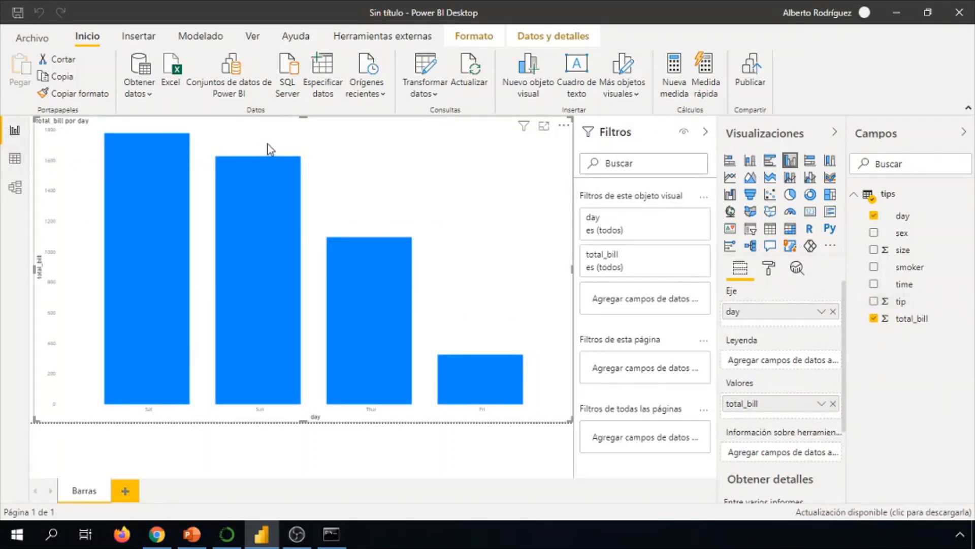
left_click(190, 537)
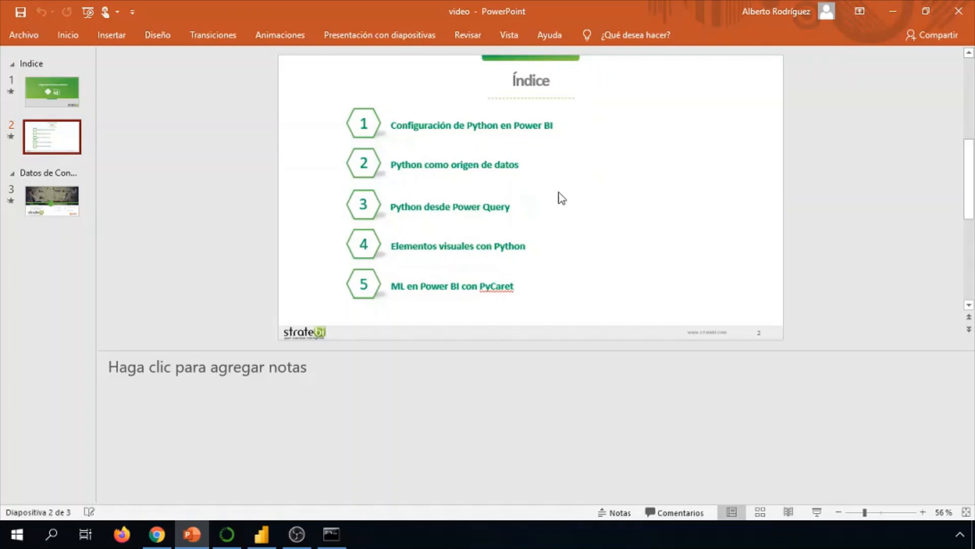
left_click(889, 10)
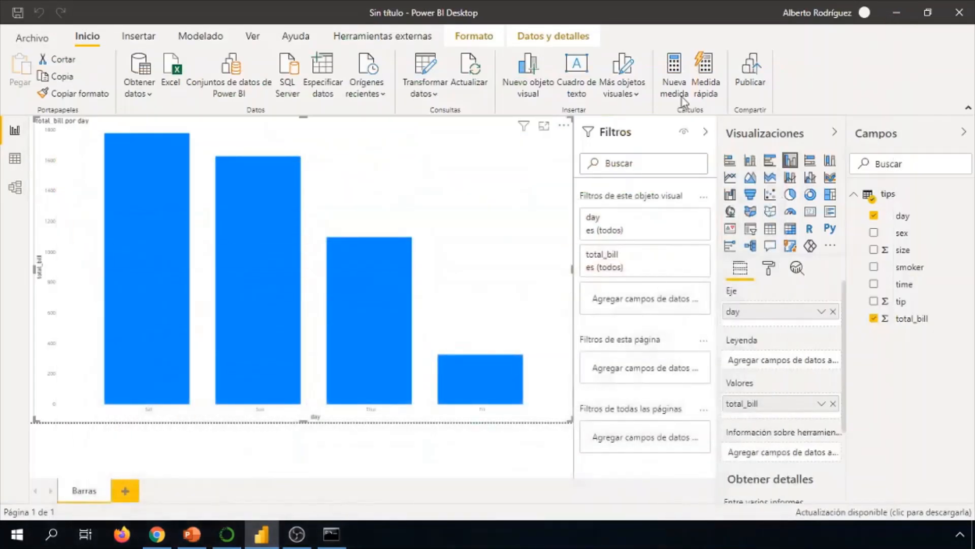
- Reopen the tips query in Power Query Editor, start a Python script transformation, and review the prefilled comment about dataset
left_click(419, 95)
left_click(437, 114)
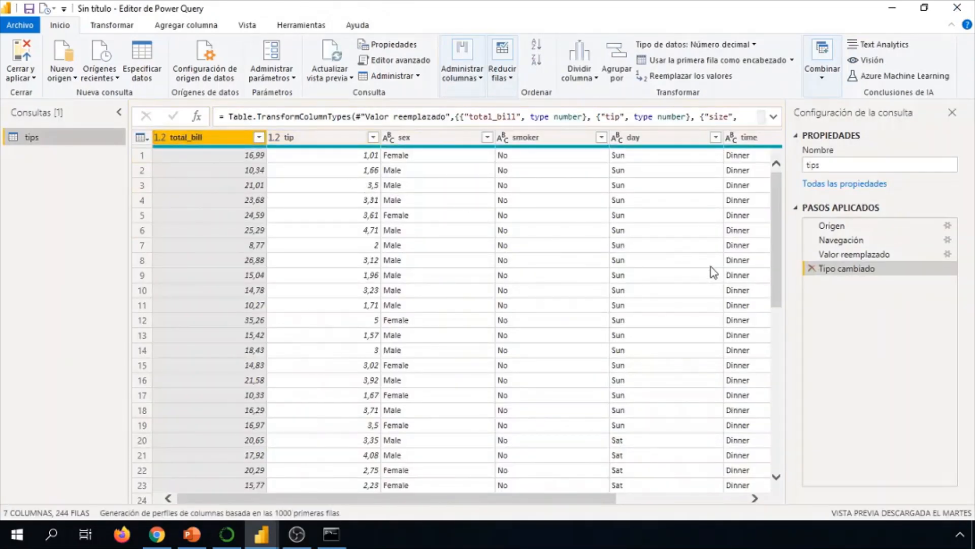
left_click(118, 28)
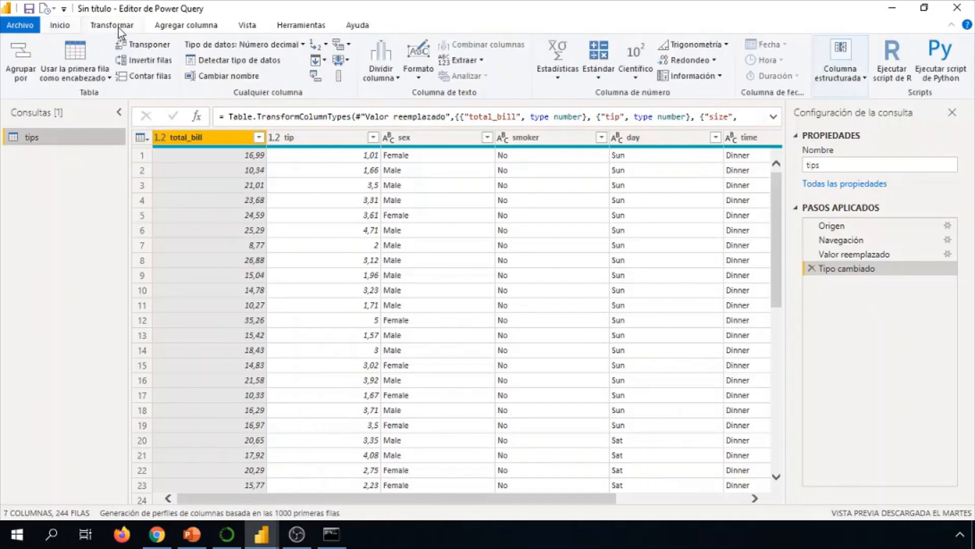
left_click(934, 82)
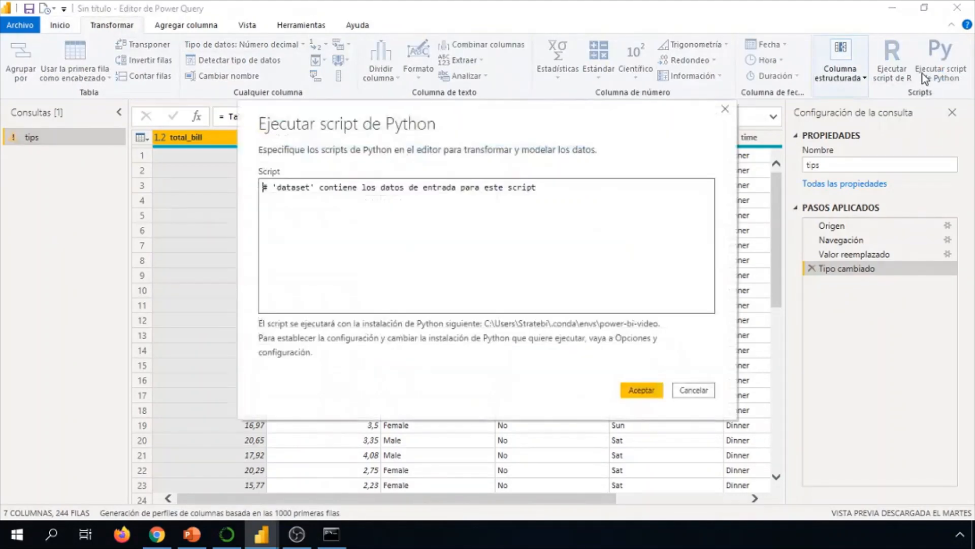
left_click(562, 188)
left_click_drag(354, 109, 468, 131)
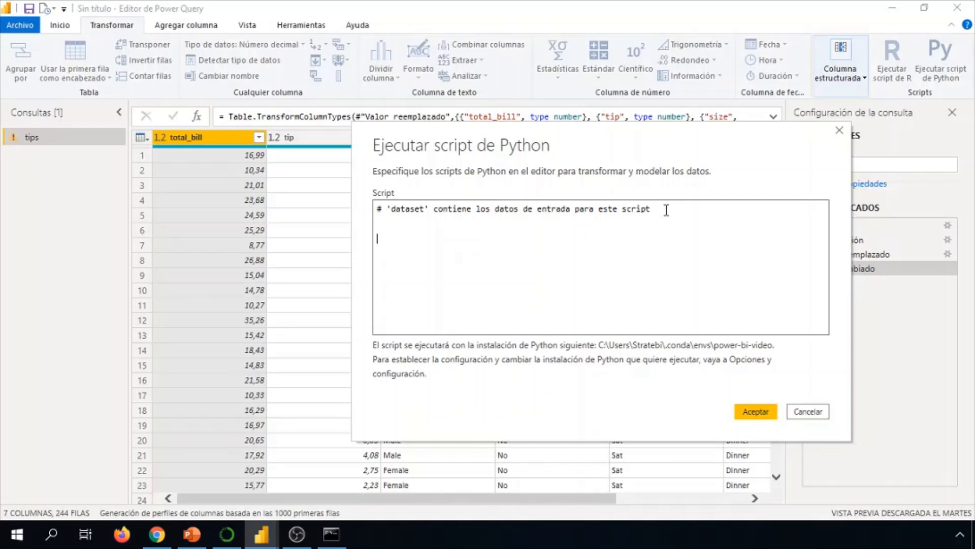
key("Return")
key("Return")
left_click_drag(654, 207, 635, 215)
left_click(387, 216)
key("shift+End")
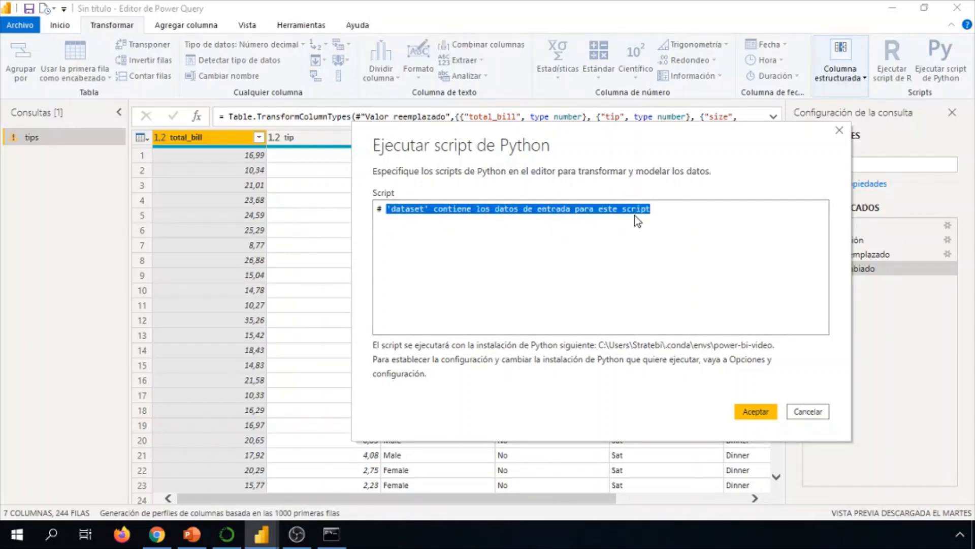
left_click(419, 234)
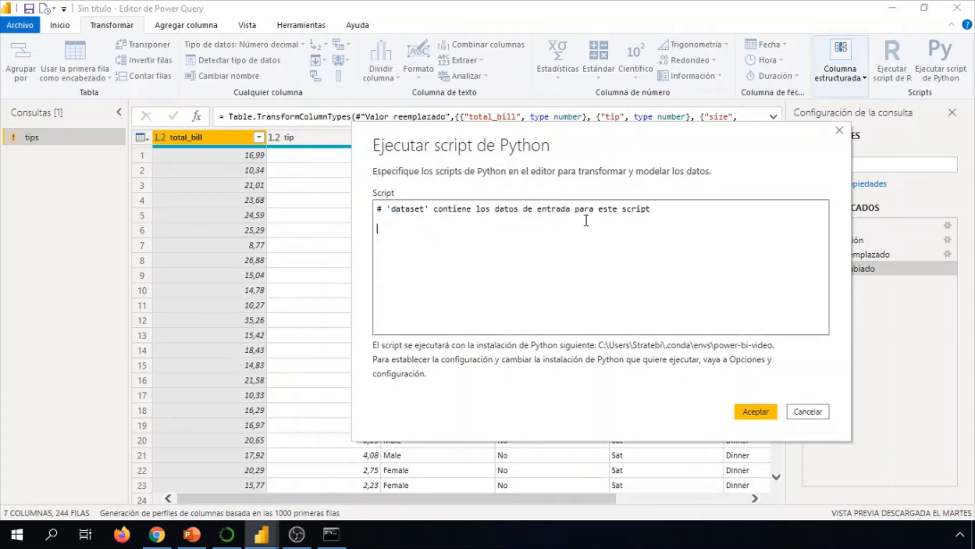
- Write dataset['total'] = dataset['total_bill'] + dataset['tip'] below the comment and run the Python script
key("Return")
key("Return")
type("dataset")
type("['total'] =")
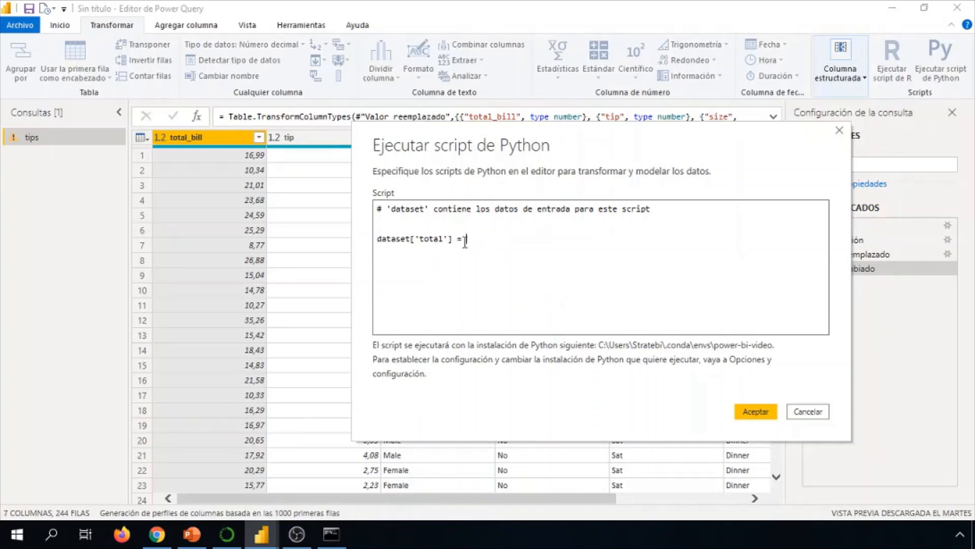
type("dataset['total_bill'] + dataset['tip")
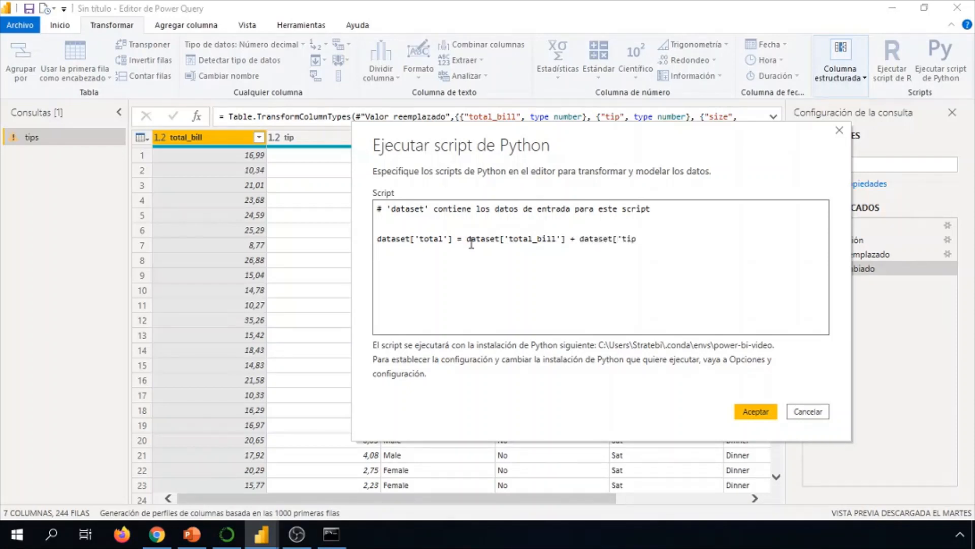
type("']")
left_click(756, 410)
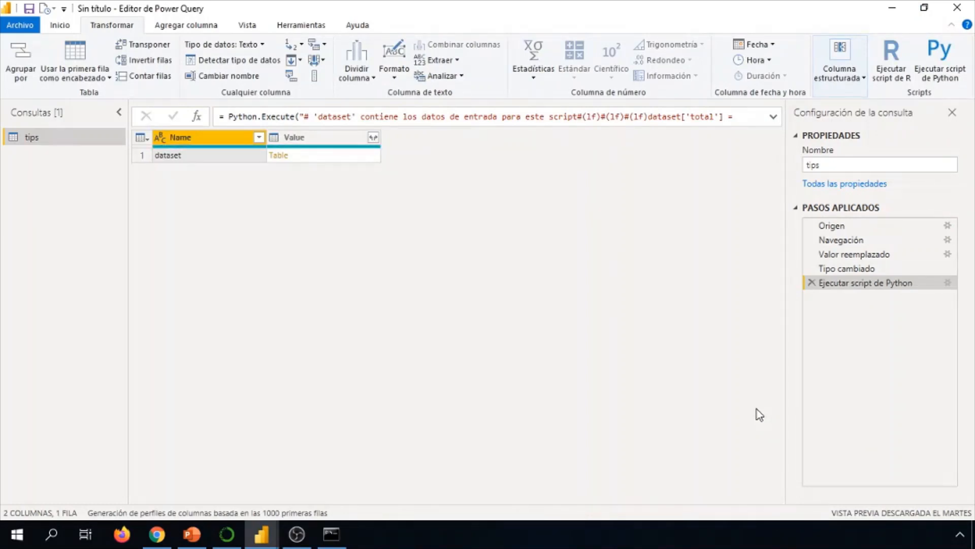
- Expand the Value table column into all its columns without using the original column name as prefix
left_click(374, 141)
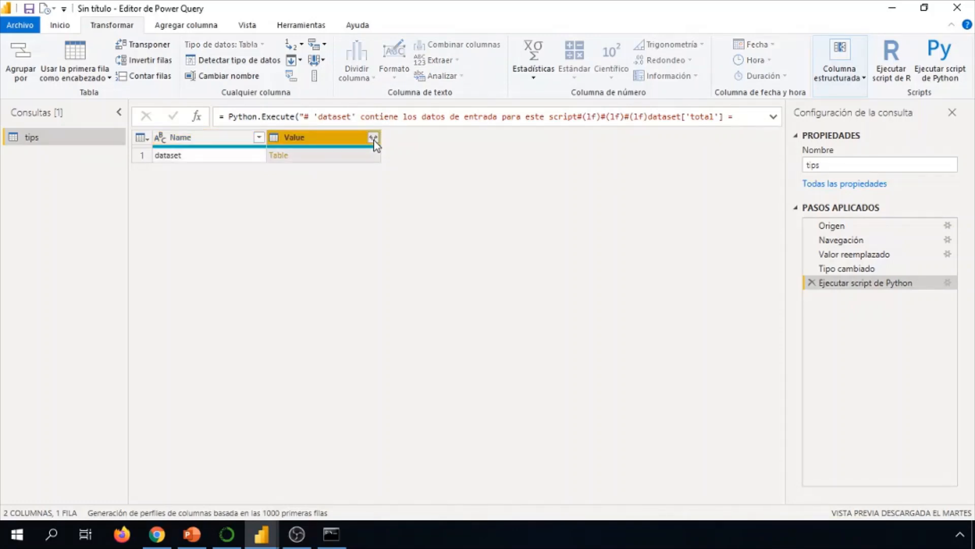
left_click(374, 141)
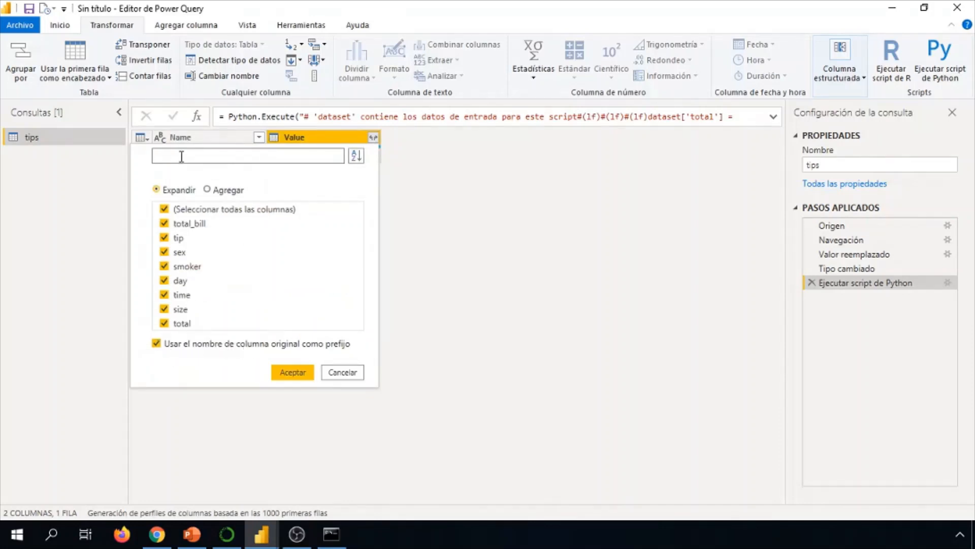
left_click(165, 345)
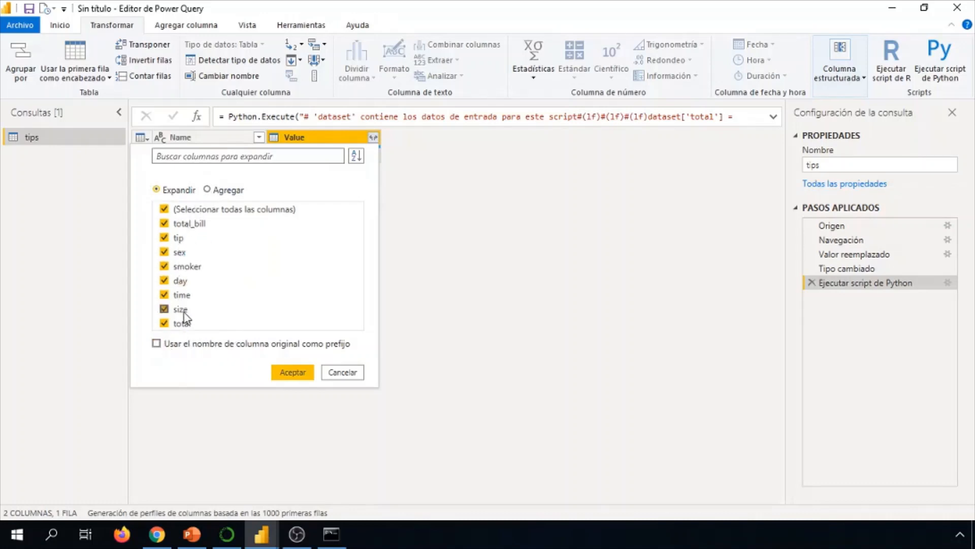
left_click(293, 374)
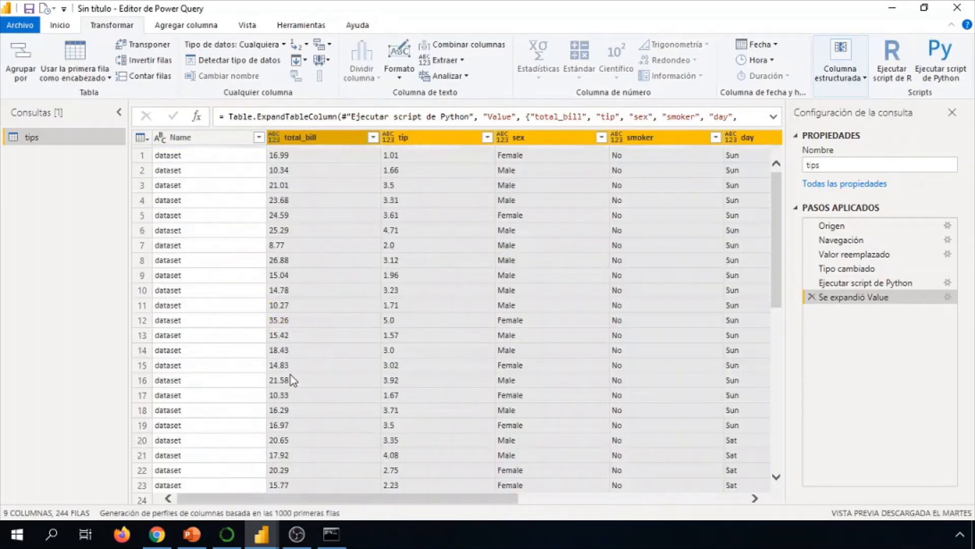
left_click_drag(350, 499, 350, 466)
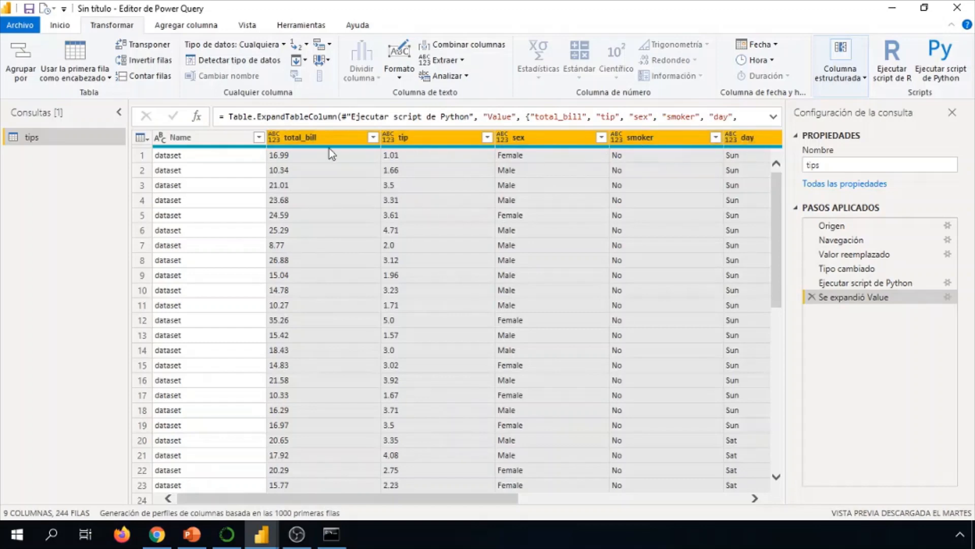
- Remove the Name column from the expanded tips table
left_click(192, 139)
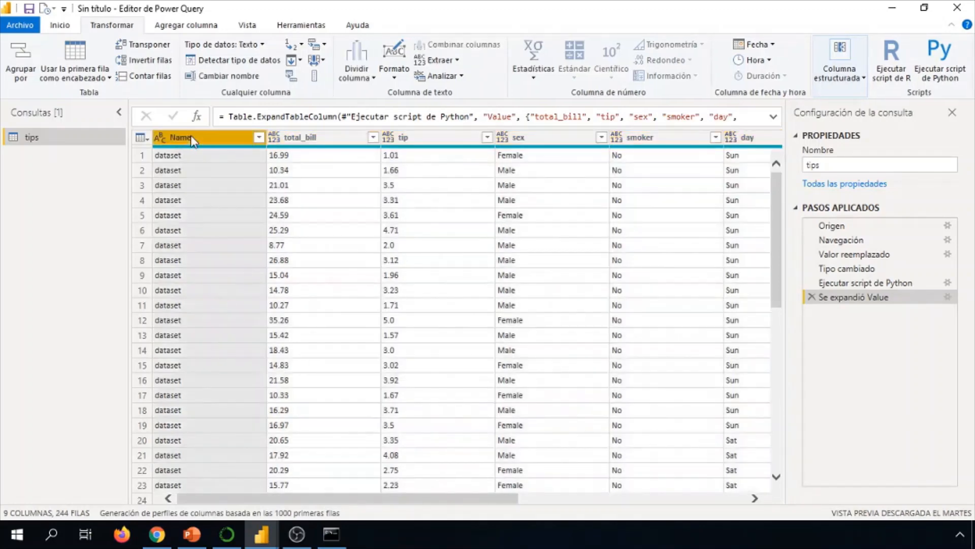
right_click(192, 138)
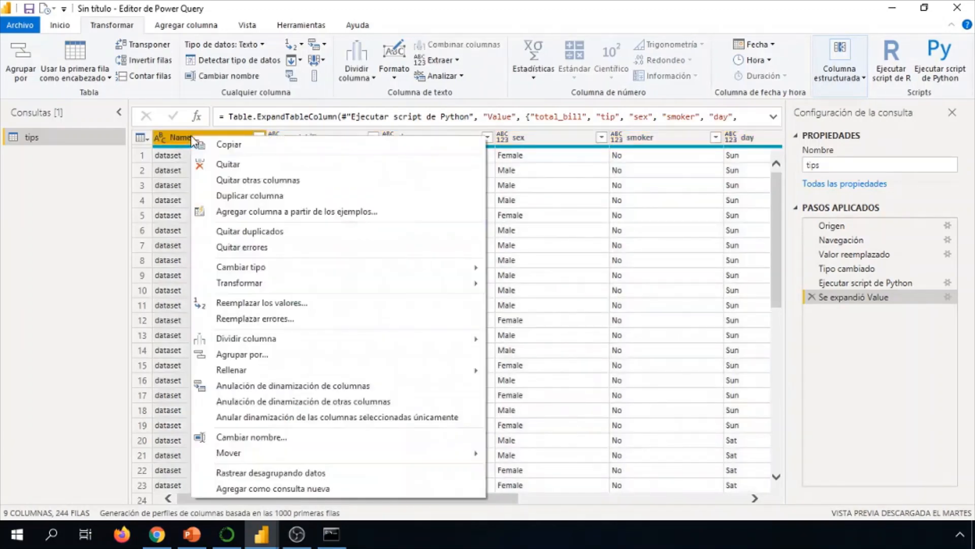
left_click(220, 158)
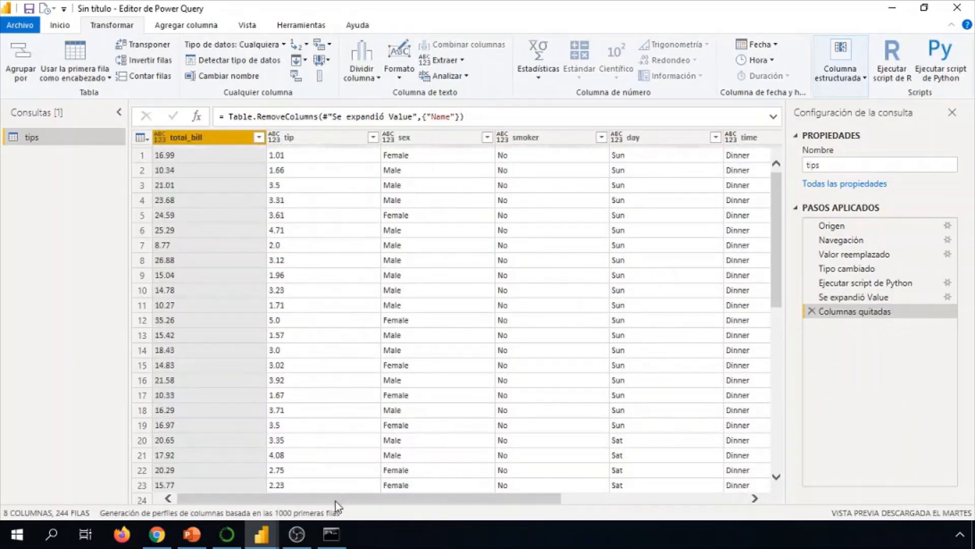
- Replace every period with a comma in the total_bill, tip and total columns of the tips query
left_click_drag(336, 499, 537, 518)
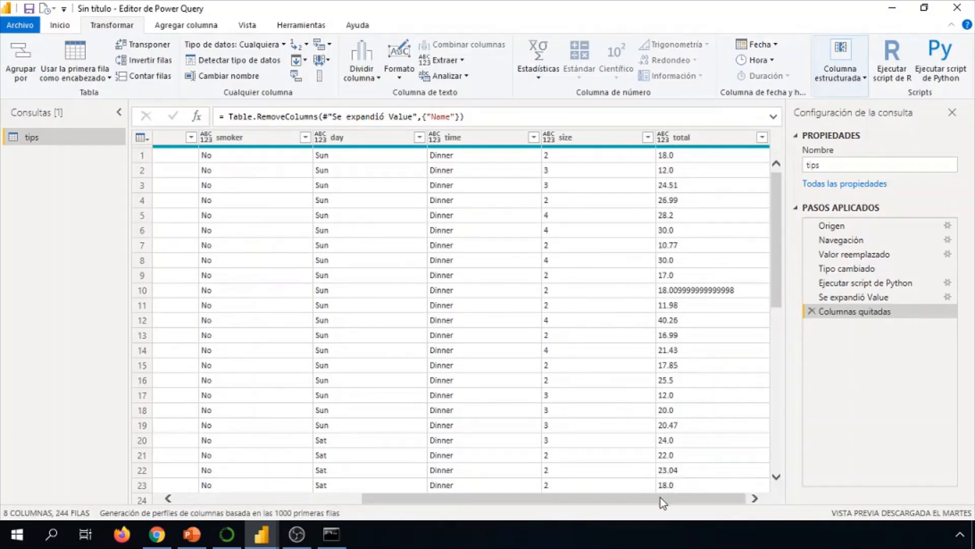
left_click_drag(660, 498, 325, 475)
left_click(304, 140, "ctrl")
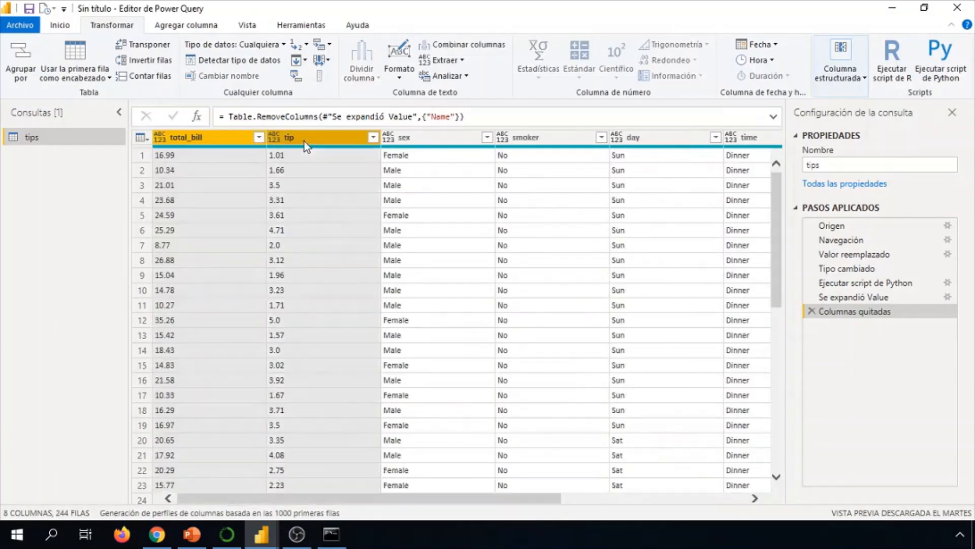
left_click_drag(450, 503, 634, 502)
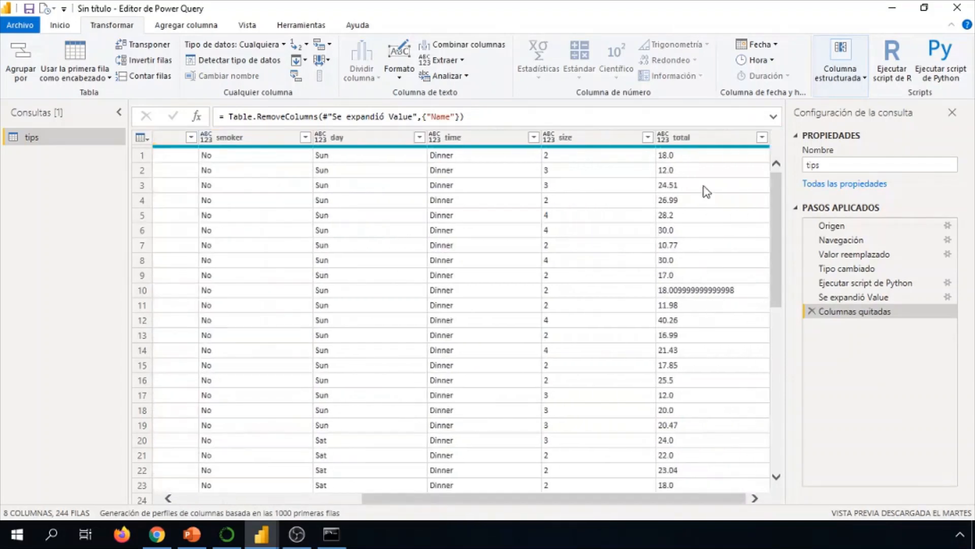
left_click(687, 140)
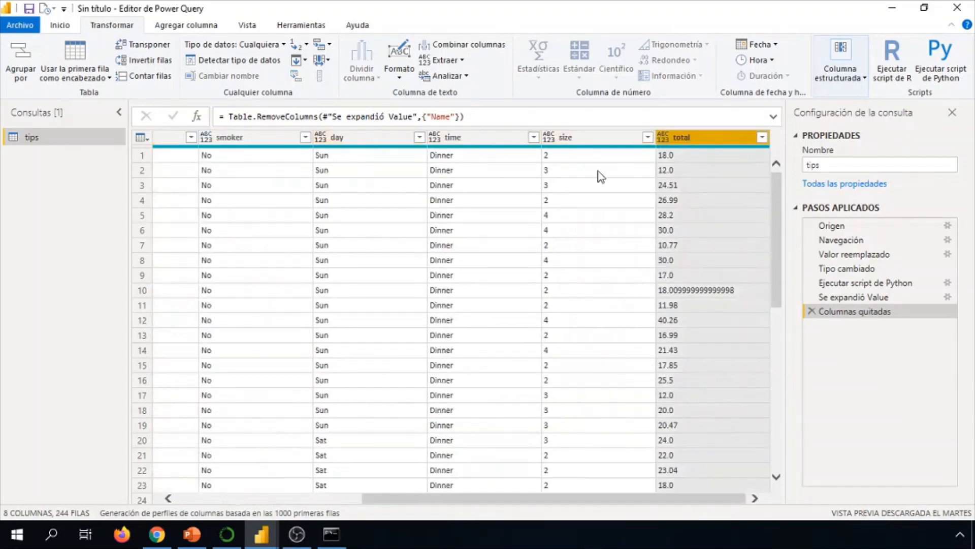
right_click(684, 136)
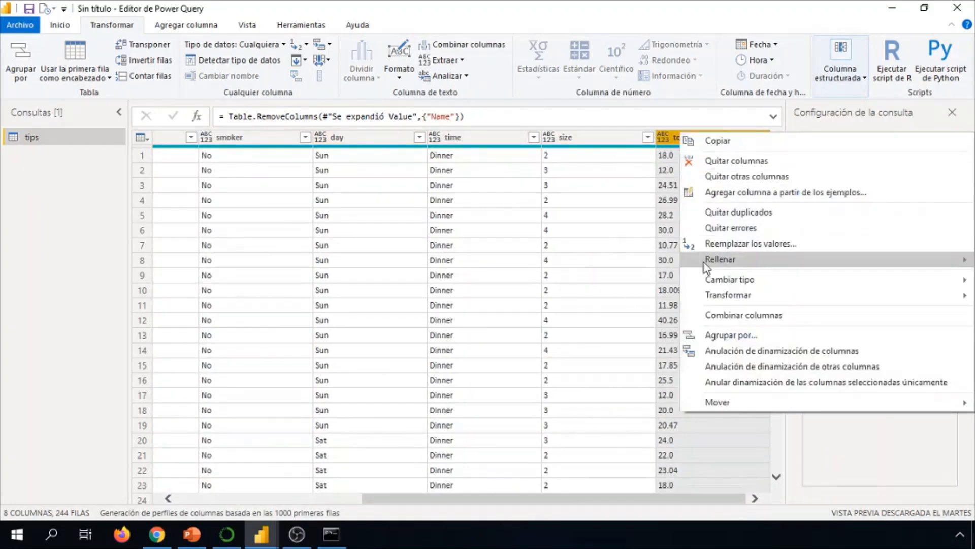
left_click(707, 244)
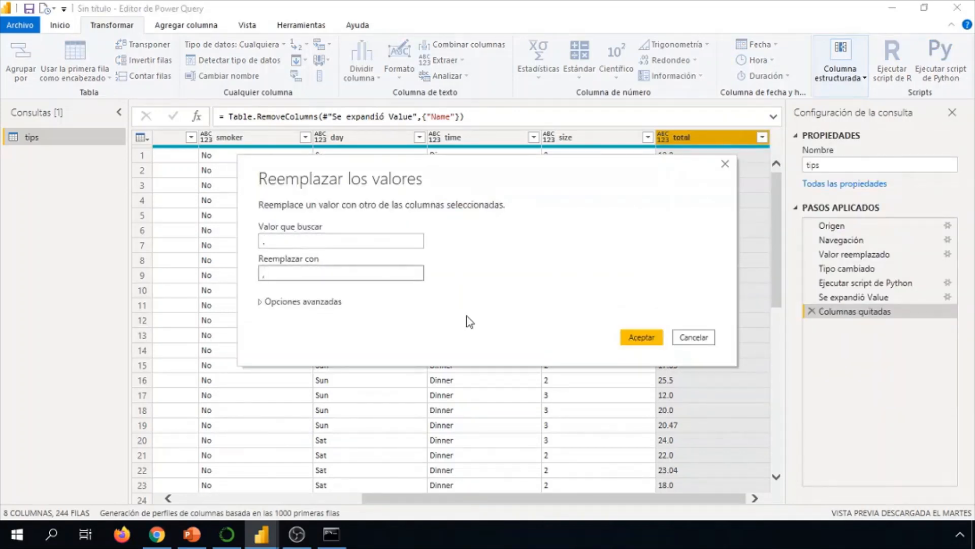
left_click(639, 338)
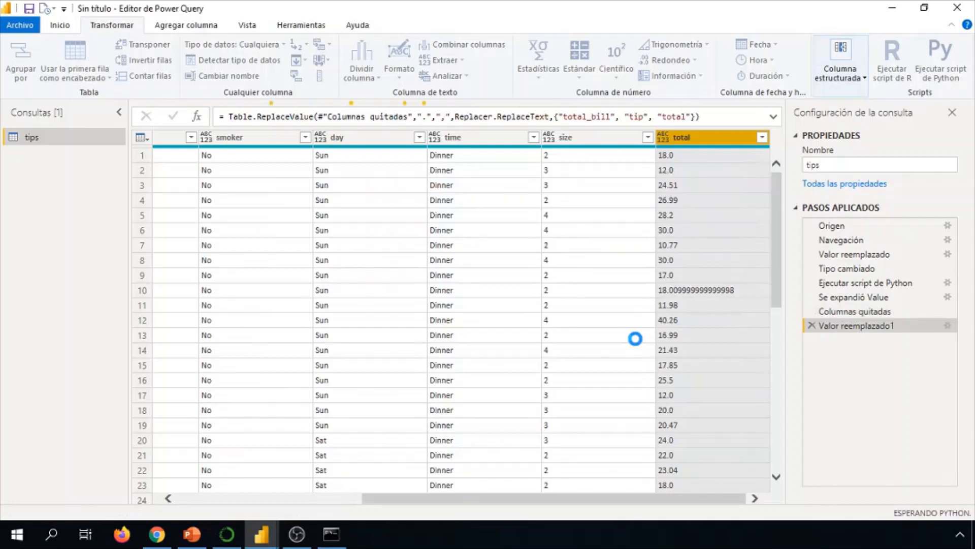
- Change the data type of the total_bill, tip and total columns to decimal number and check the converted values
left_click(211, 44)
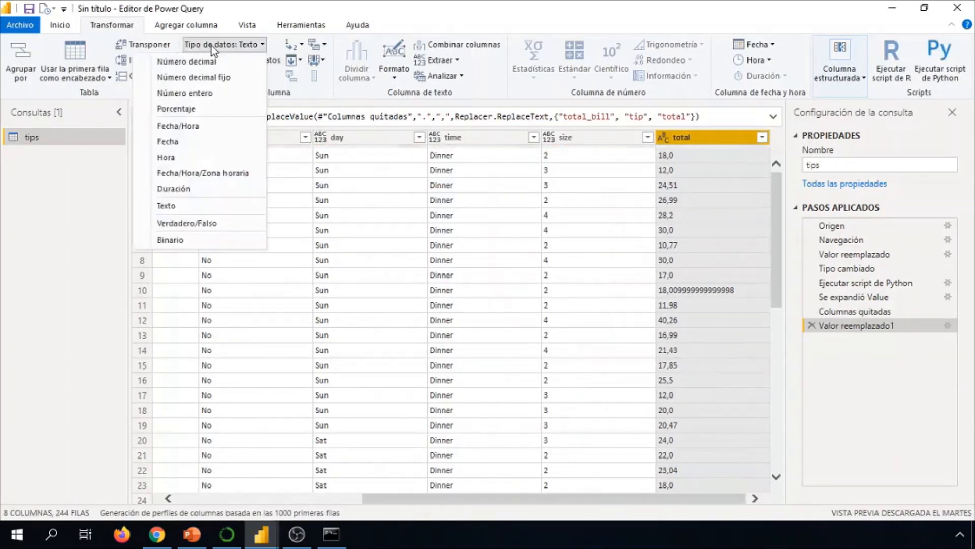
left_click(191, 62)
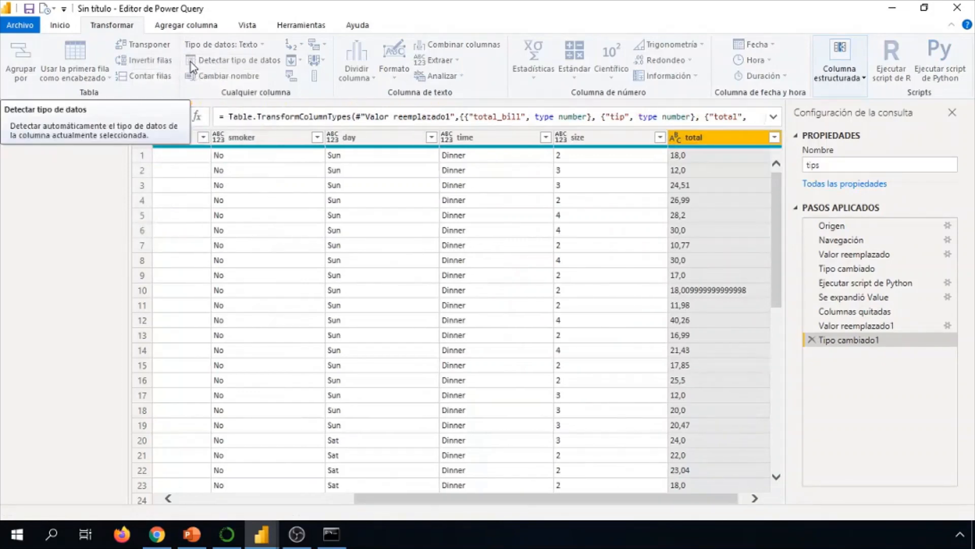
left_click_drag(614, 499, 189, 476)
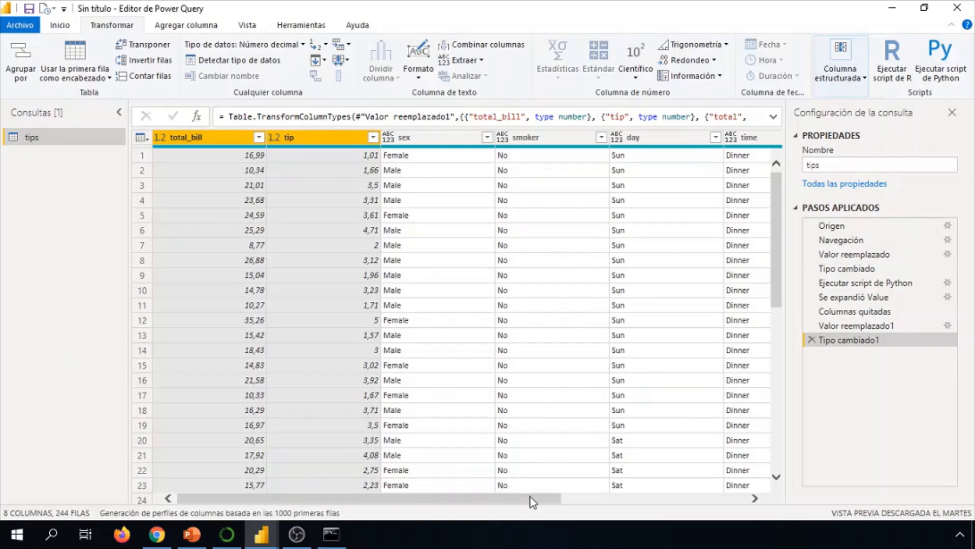
left_click_drag(523, 497, 708, 497)
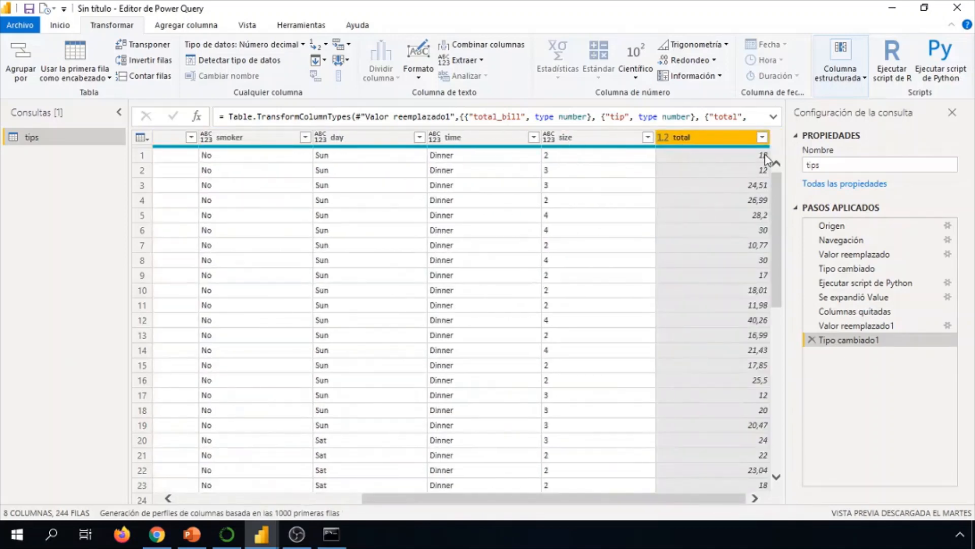
left_click_drag(694, 501, 423, 502)
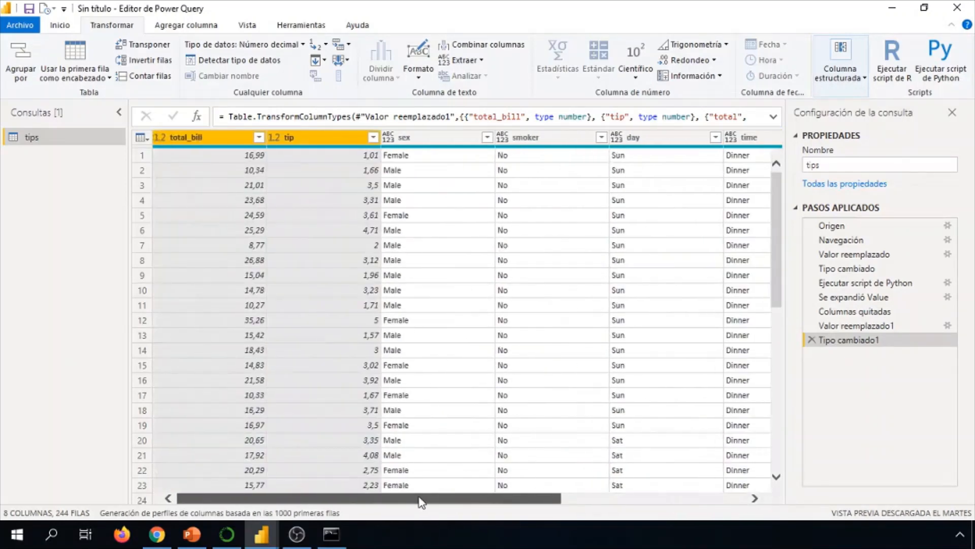
- Change the data type of the sex, smoker, day and time columns to text
left_click(406, 142)
left_click_drag(486, 500, 656, 501)
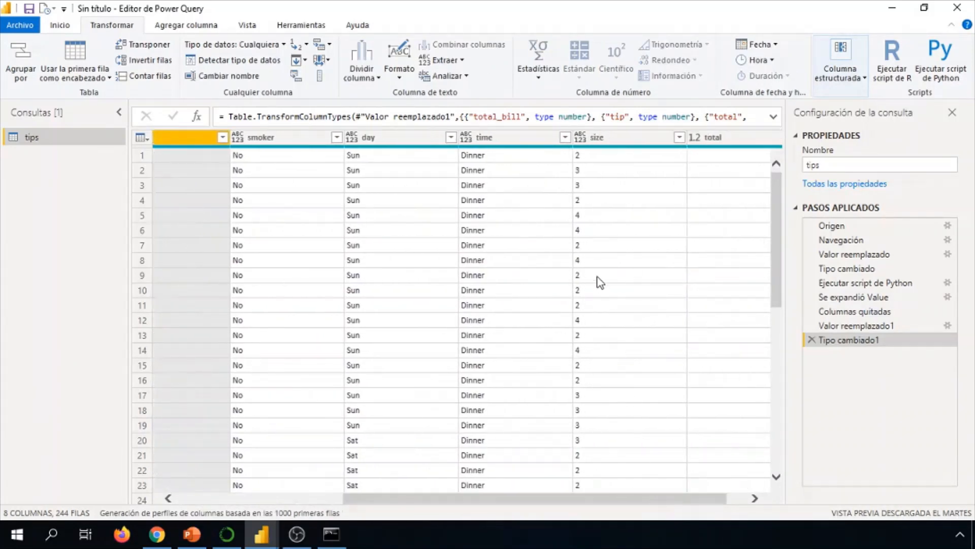
left_click(513, 138)
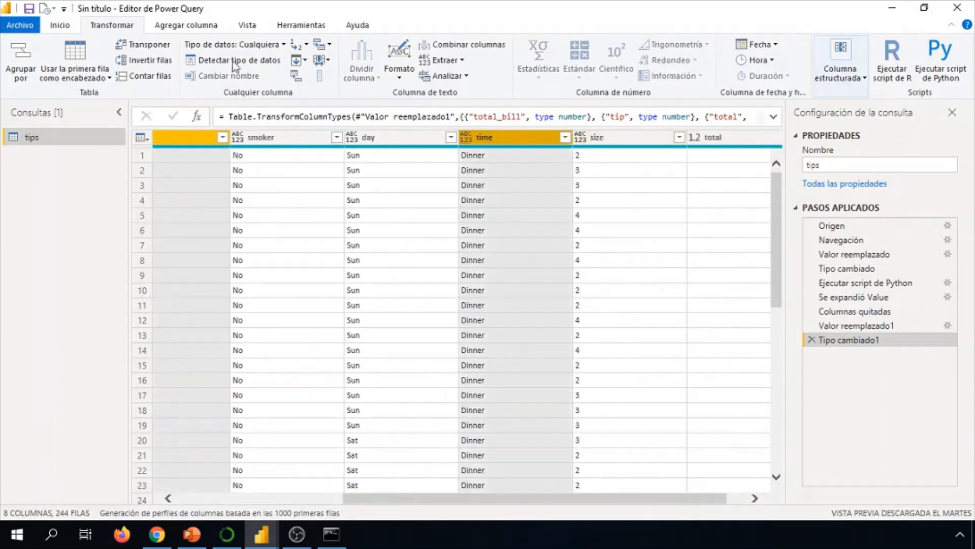
left_click(264, 139, "ctrl")
left_click(368, 138, "ctrl")
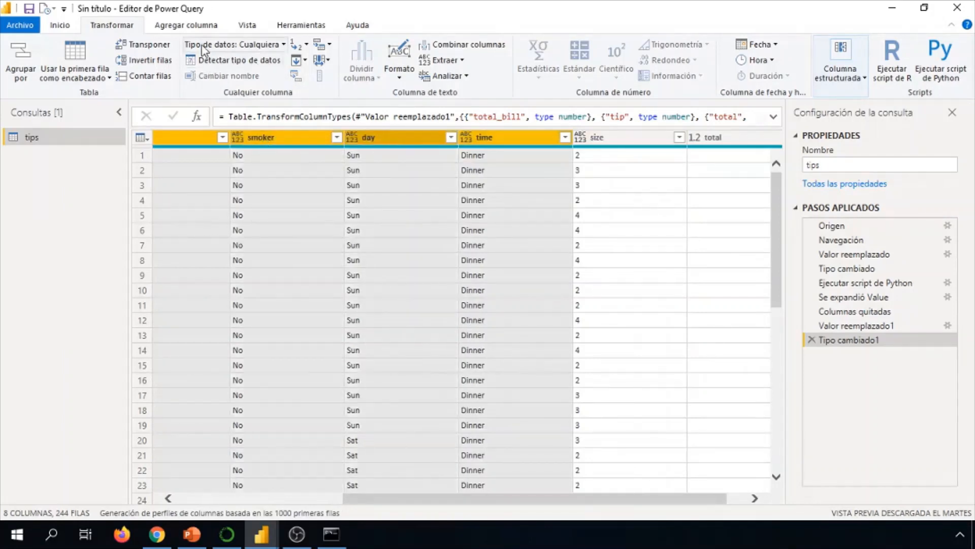
left_click(234, 44)
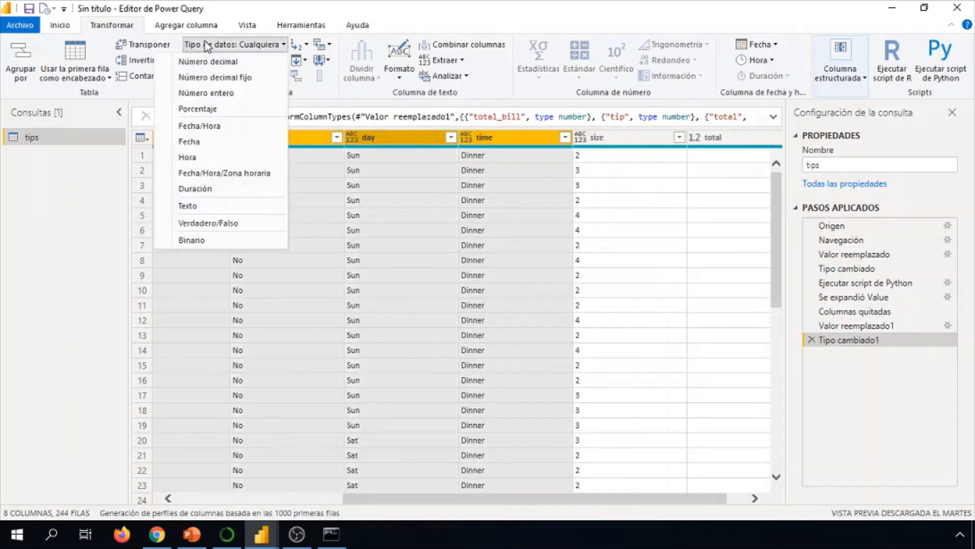
left_click(200, 207)
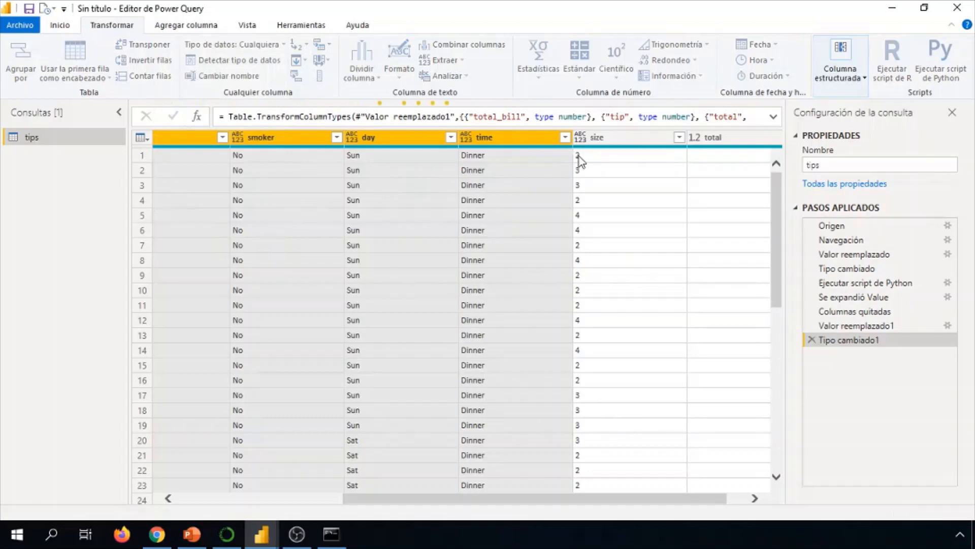
- Change the data type of the size column to whole number
left_click(607, 138)
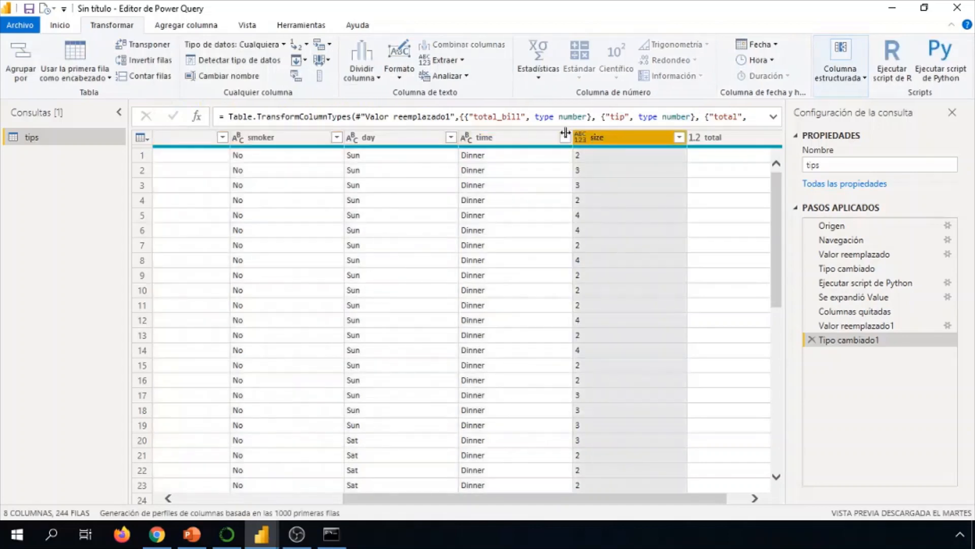
left_click(245, 47)
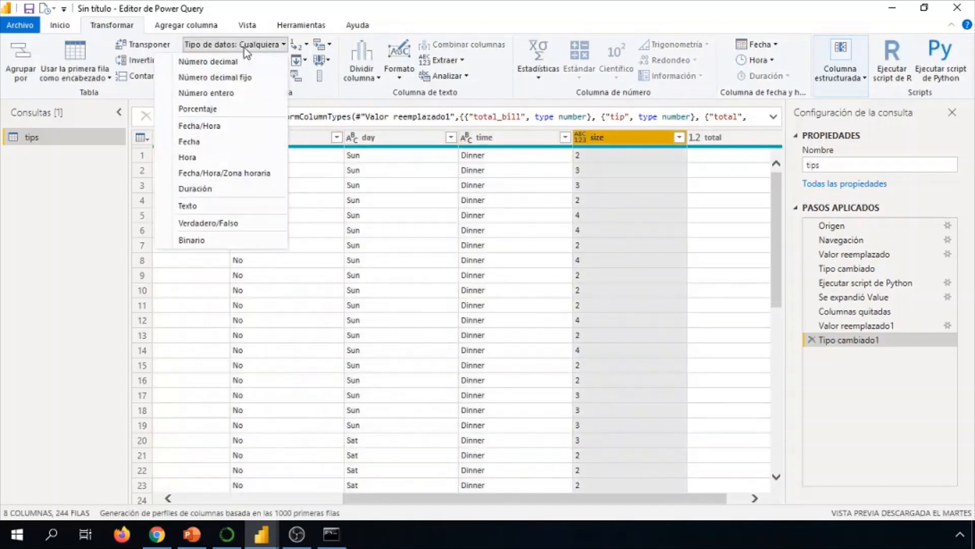
left_click(200, 95)
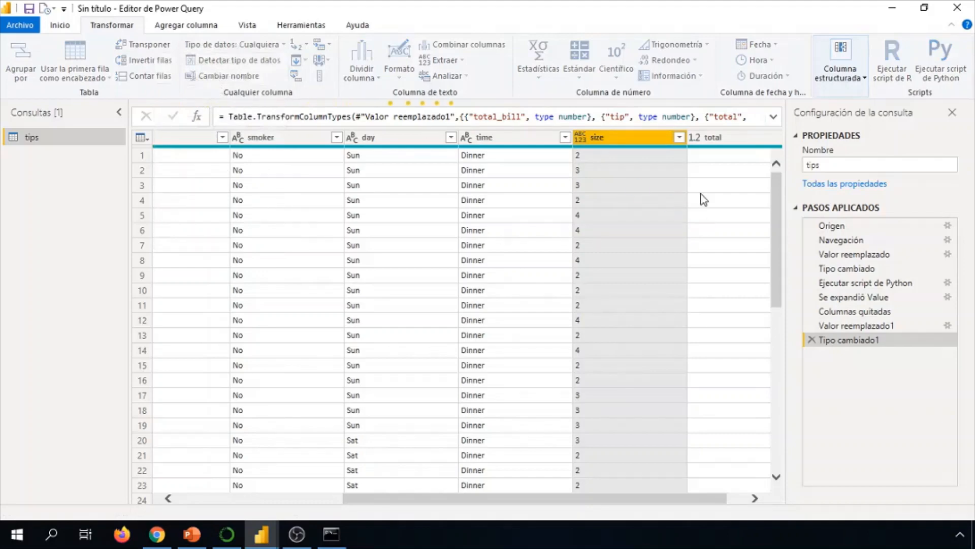
left_click_drag(639, 499, 934, 483)
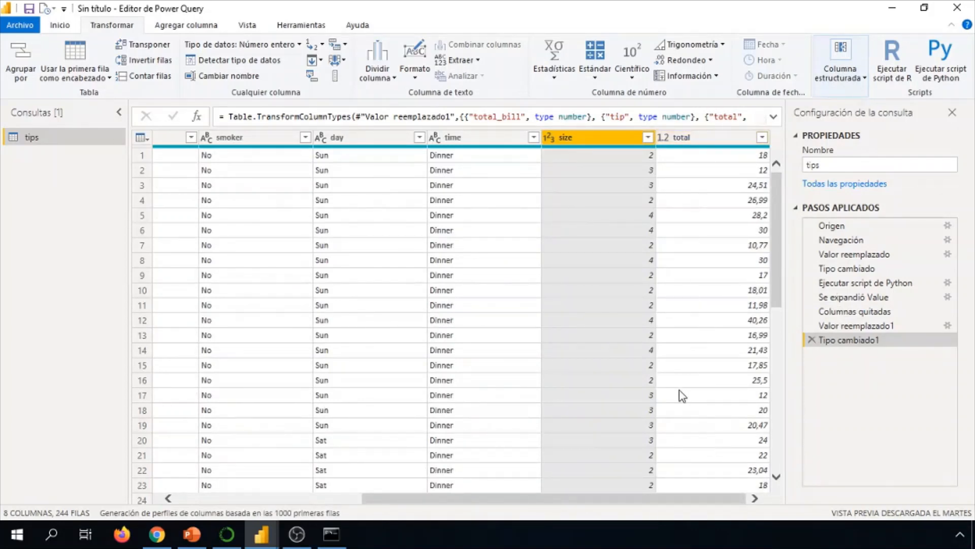
- Check the column types across the tips table, then close Power Query Editor and apply the changes to the report
left_click(681, 137)
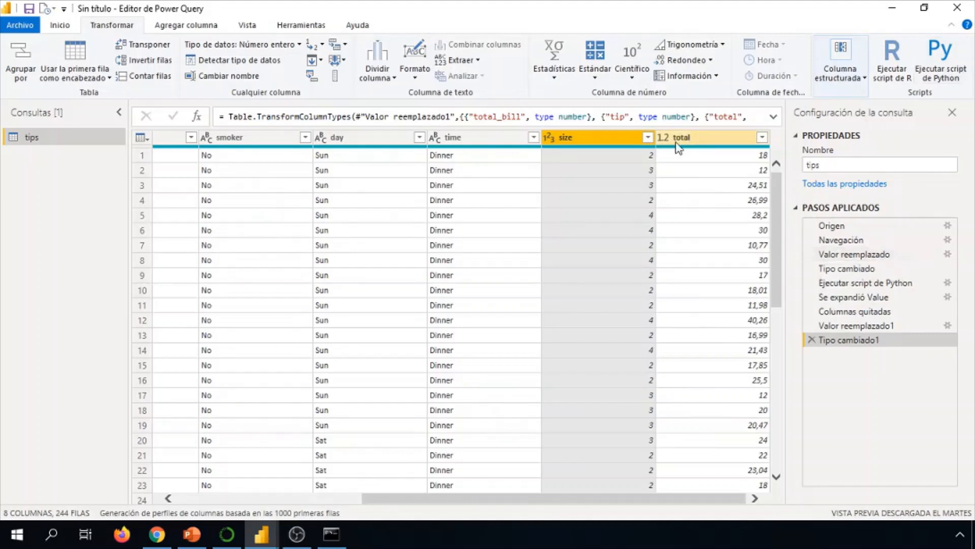
left_click_drag(607, 499, 41, 245)
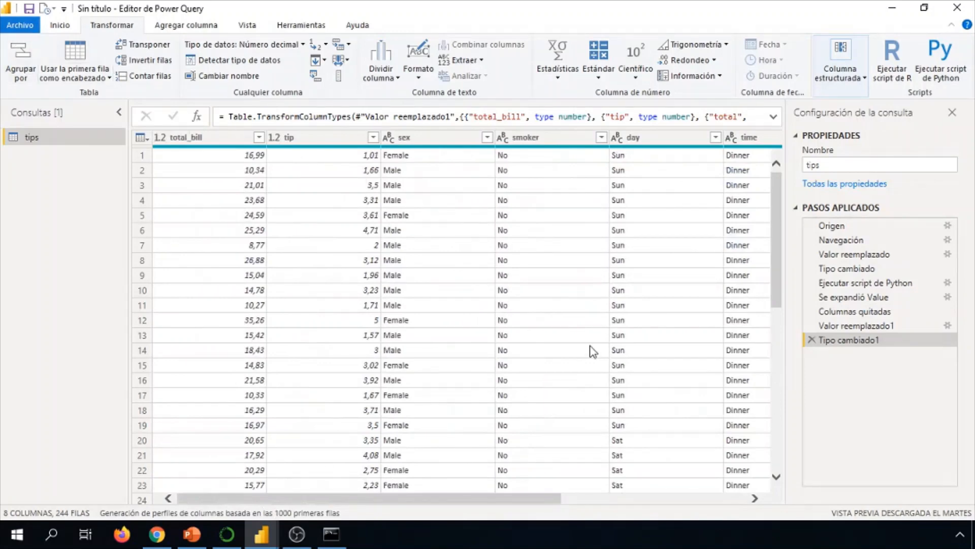
left_click(574, 500)
left_click_drag(573, 499, 152, 305)
left_click(59, 26)
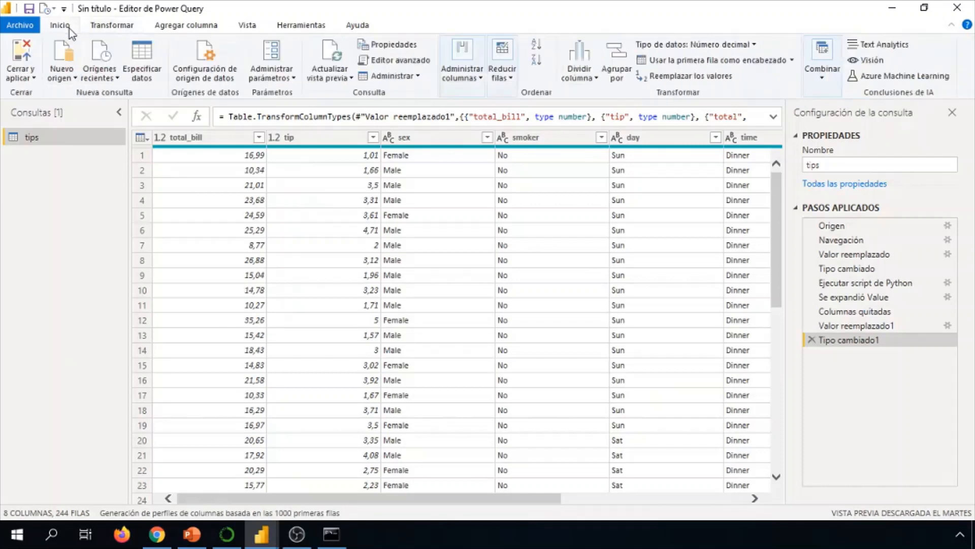
left_click(17, 59)
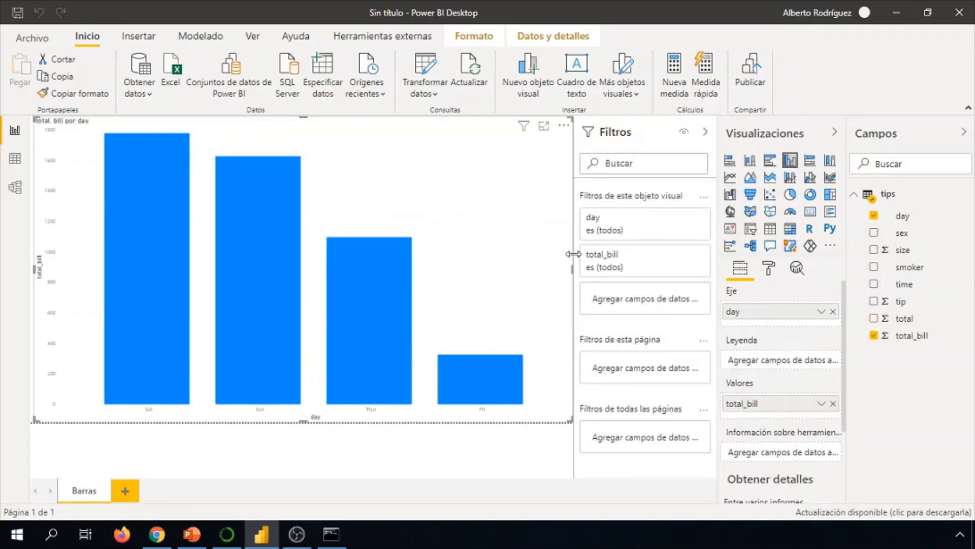
- Add the total field to the total_bill by day column chart and inspect the bar values for each day
left_click(874, 318)
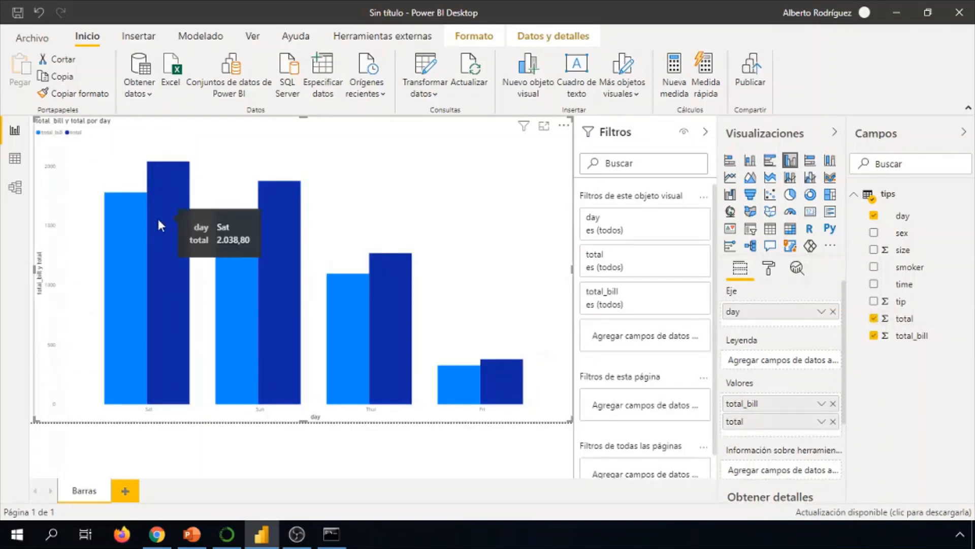
mouse_move(273, 234)
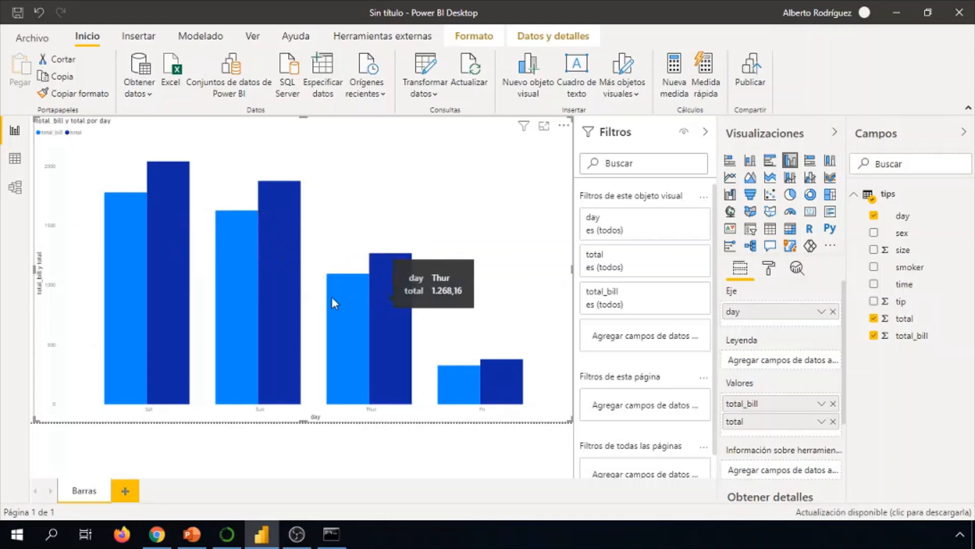
mouse_move(139, 268)
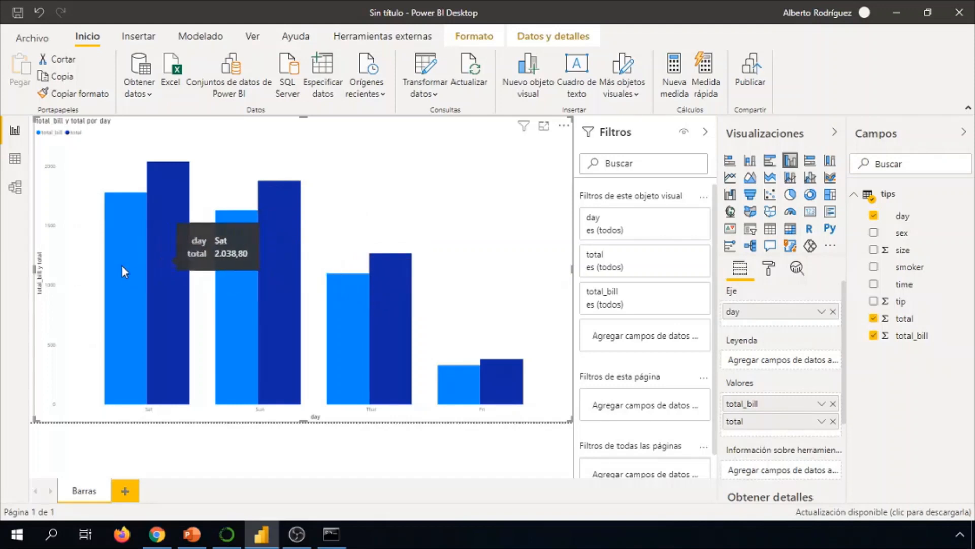
mouse_move(173, 264)
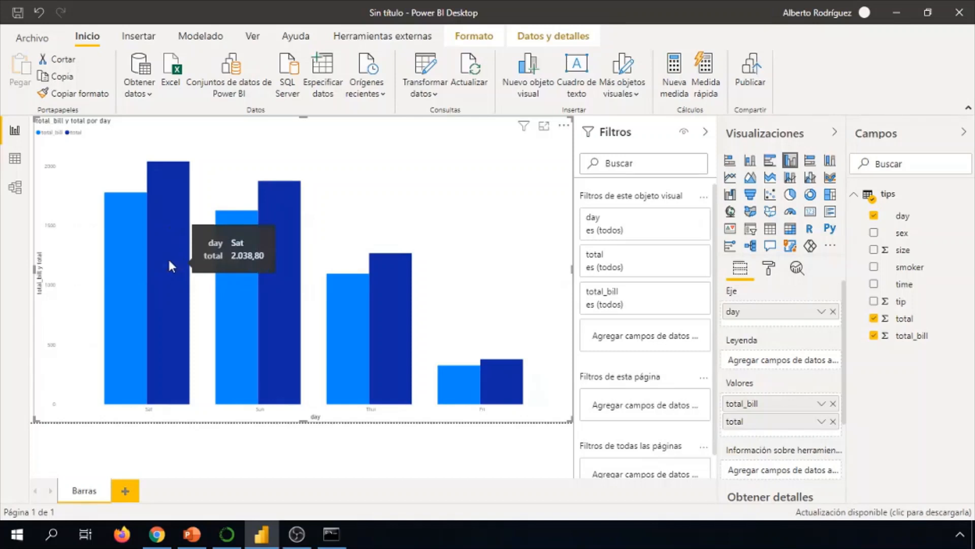
- Save the Power BI report in the Ejemplos folder under the name ejemplo
left_click(16, 14)
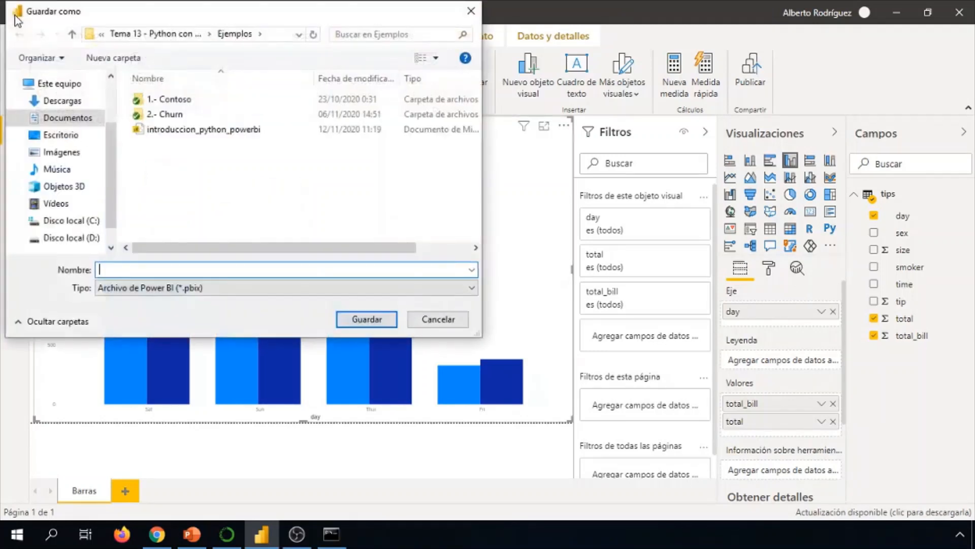
type("ejemplo")
key("Return")
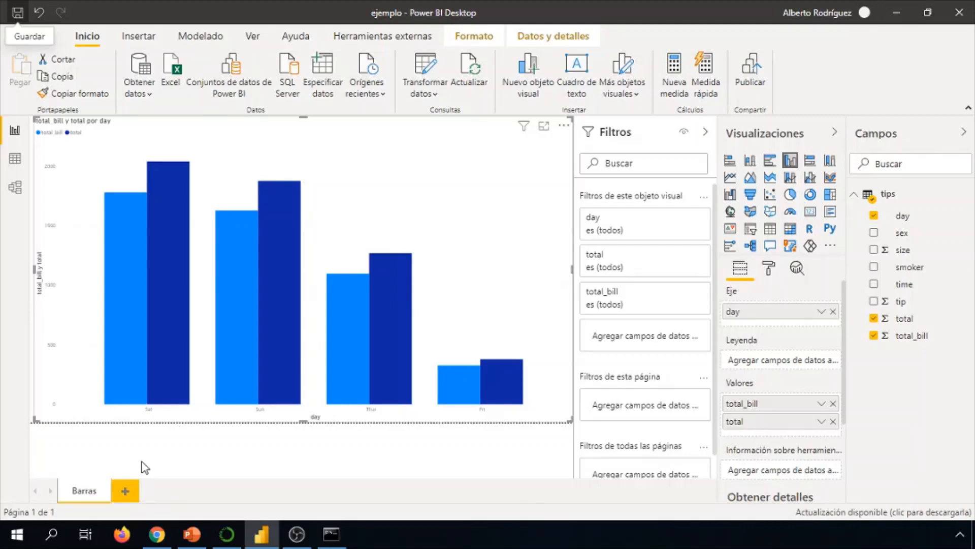
- Switch to Chrome and look through the catplot examples in seaborn's categorical data tutorial
left_click(157, 534)
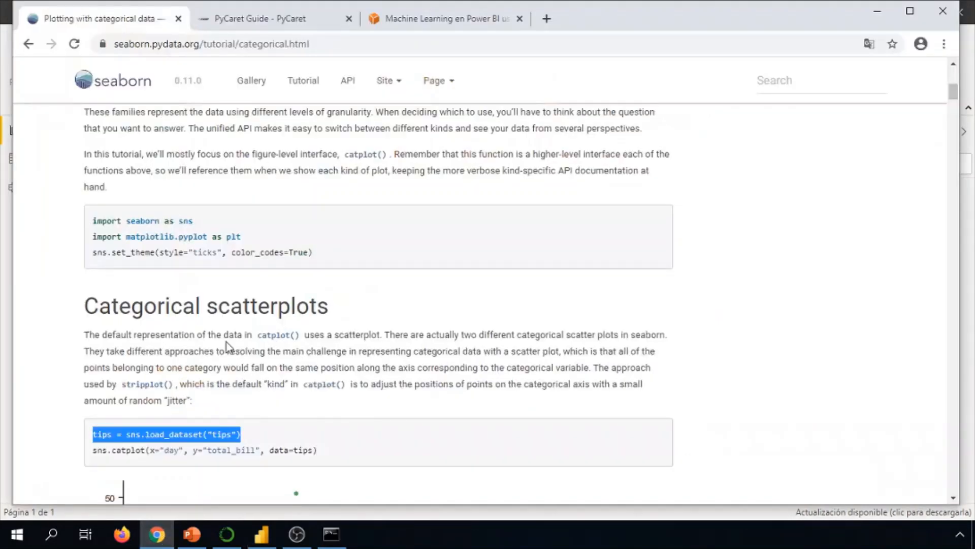
scroll(226, 349, "down", 10)
scroll(227, 343, "up", 5)
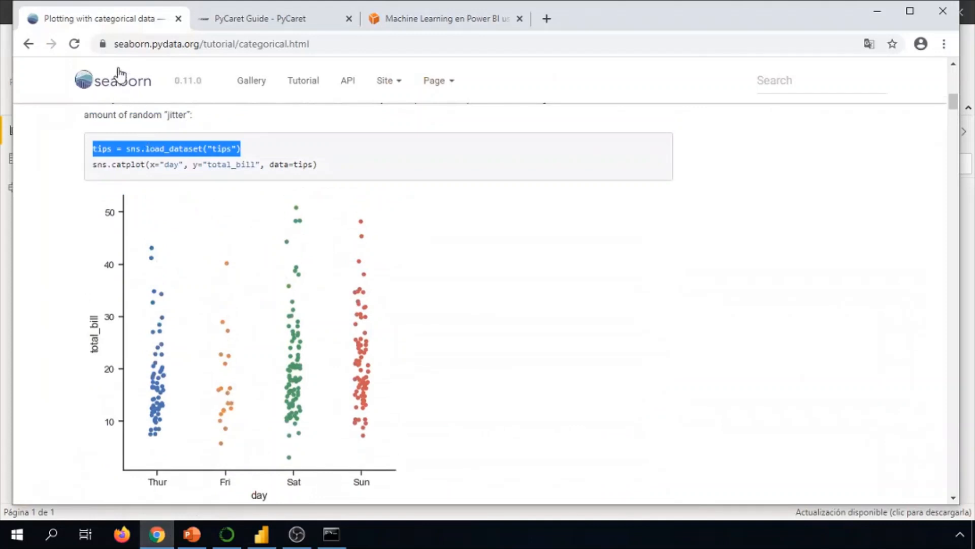
scroll(249, 236, "down", 10)
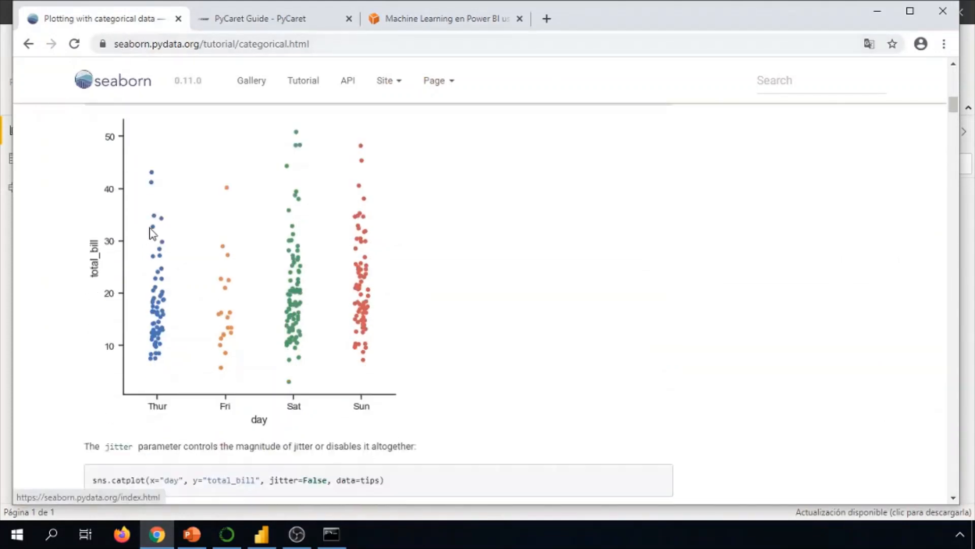
scroll(247, 231, "down", 10)
scroll(384, 296, "up", 8)
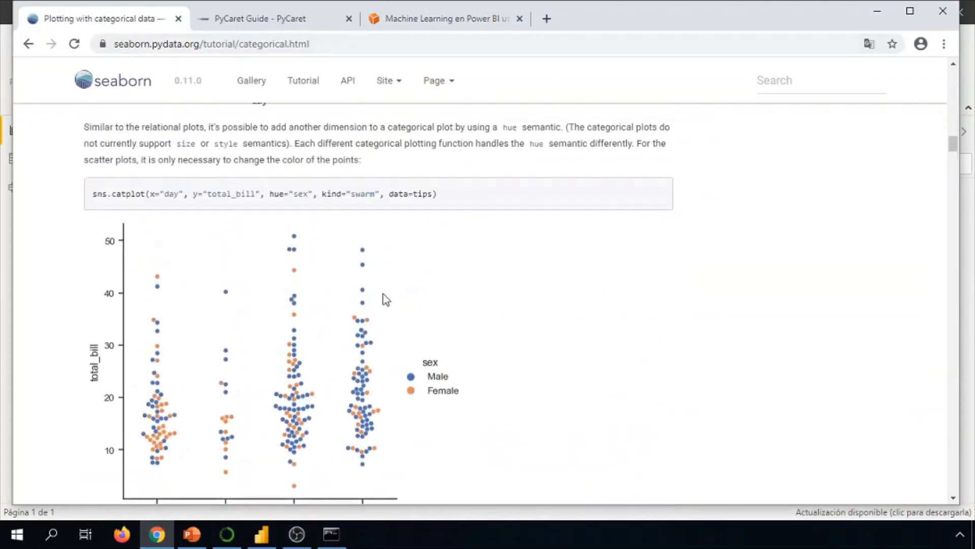
- Examine the swarm catplot example with hue="sex" in seaborn's categorical data tutorial
left_click_drag(437, 332, 86, 335)
scroll(87, 335, "down", 5)
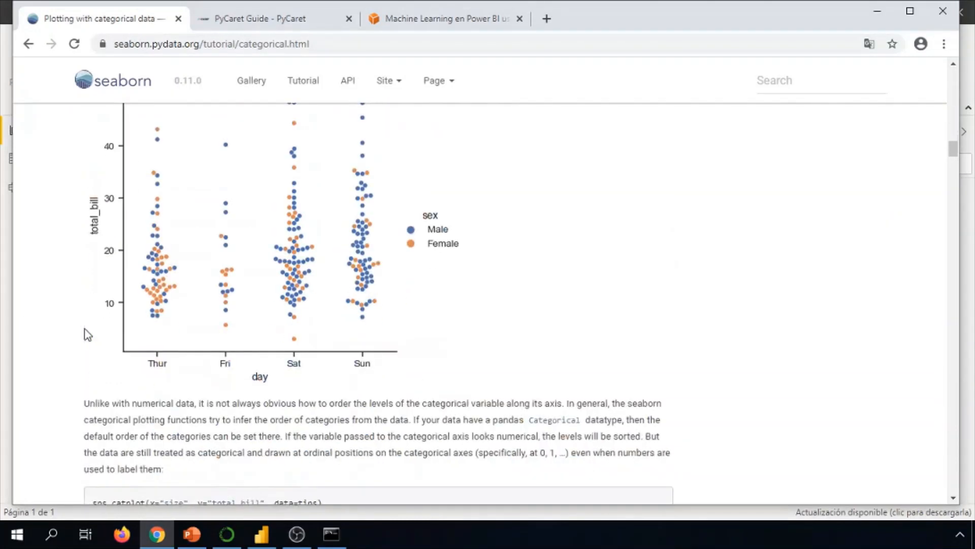
scroll(202, 392, "up", 1)
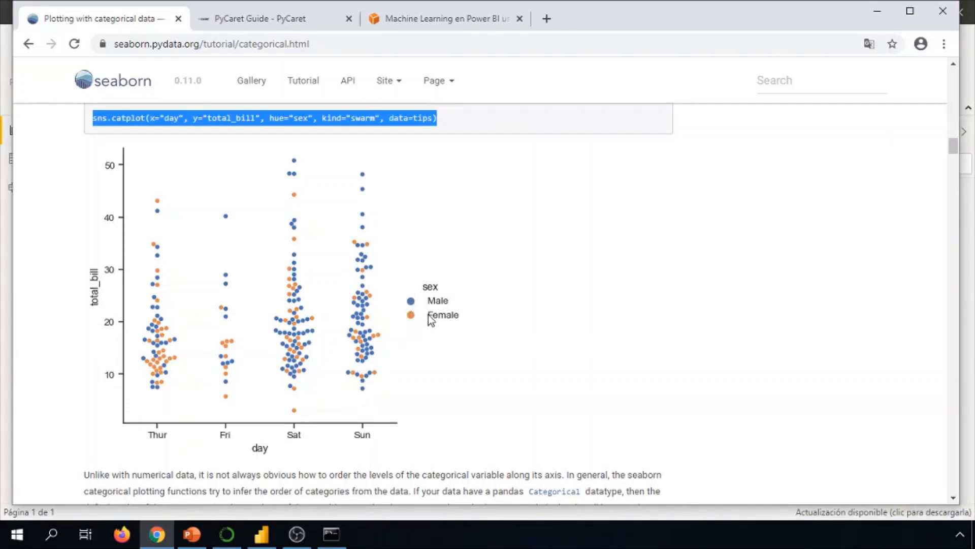
scroll(428, 315, "up", 3)
scroll(429, 315, "up", 3)
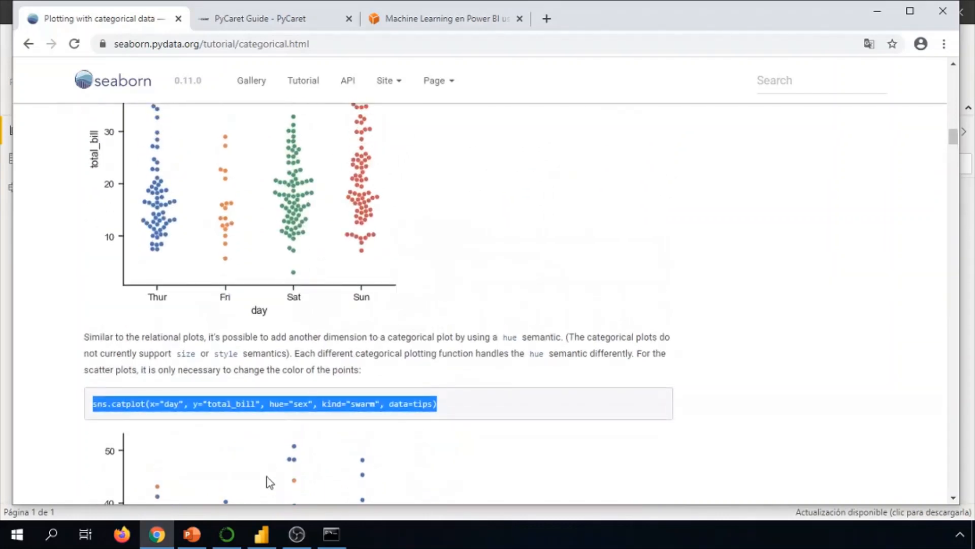
- Switch to Power BI, insert a Python visual on a new report page with script visuals enabled, and enlarge it to fill the page
left_click(272, 533)
left_click(125, 490)
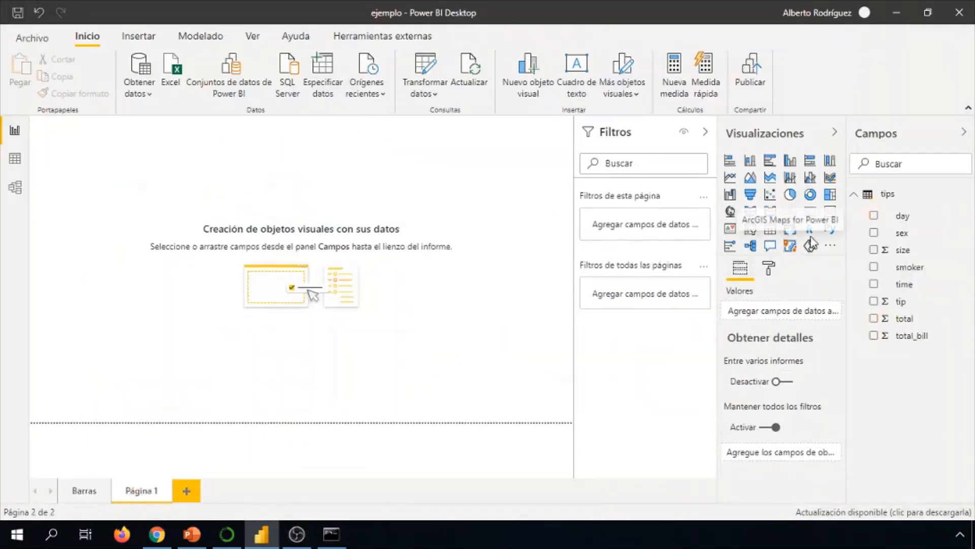
left_click(829, 232)
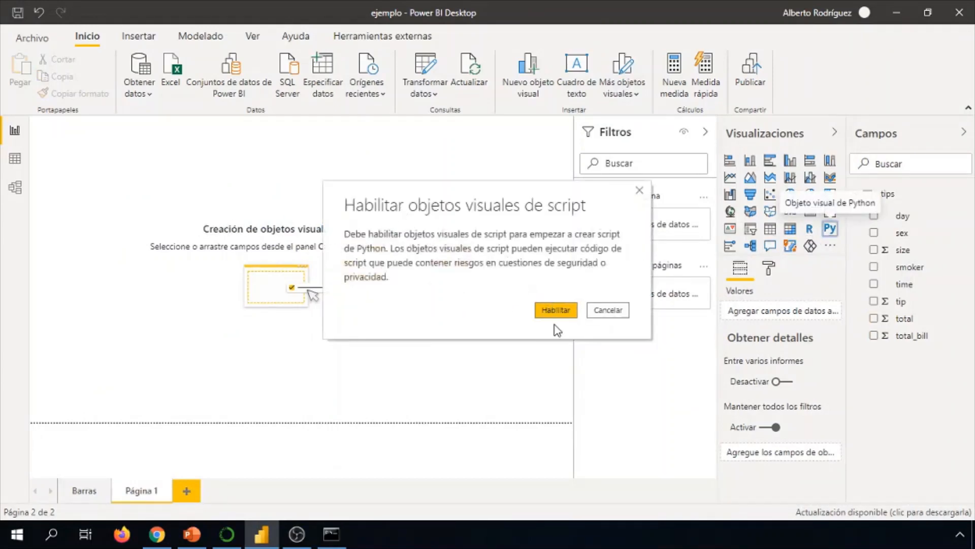
left_click(556, 311)
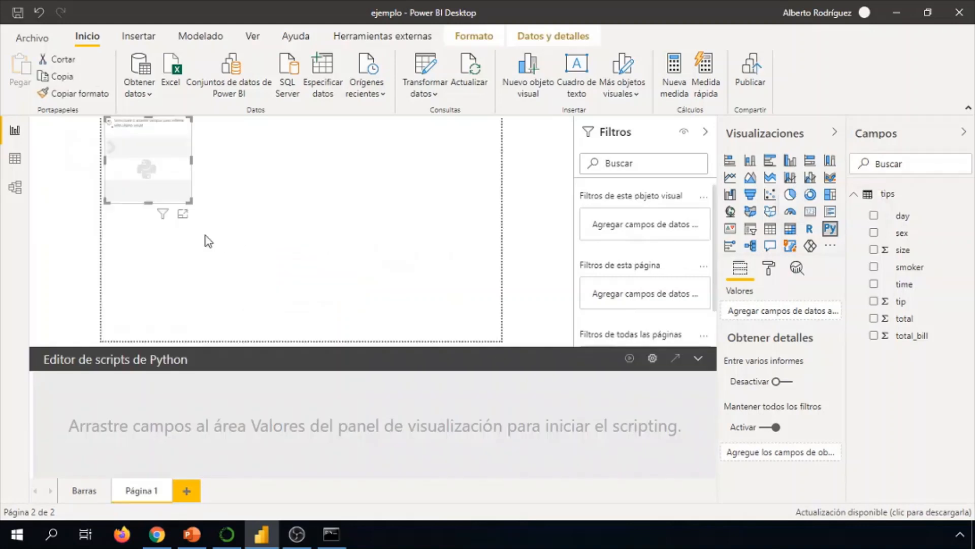
left_click_drag(189, 206, 505, 339)
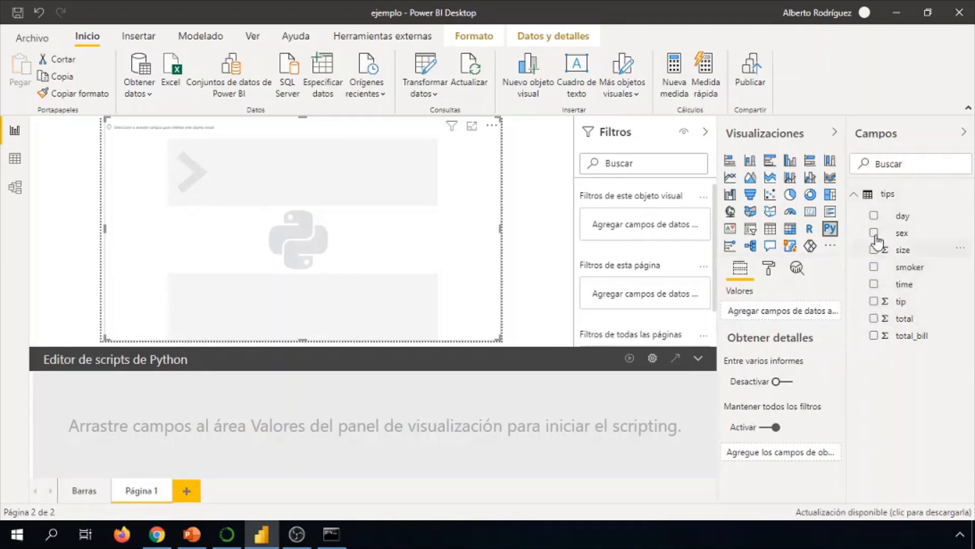
- Add the day field to the Python visual and insert two new lines at the end of its script
left_click(874, 216)
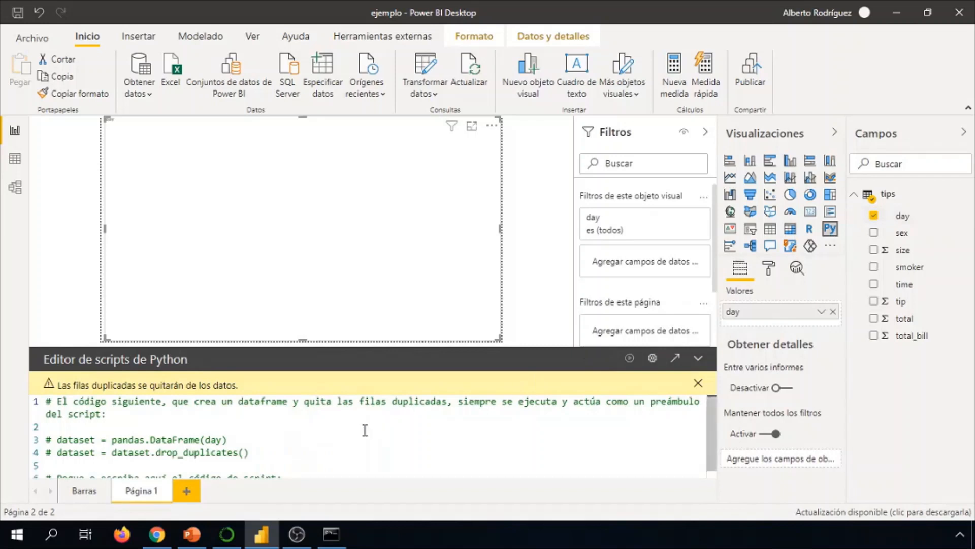
scroll(365, 431, "down", 1)
left_click(296, 470)
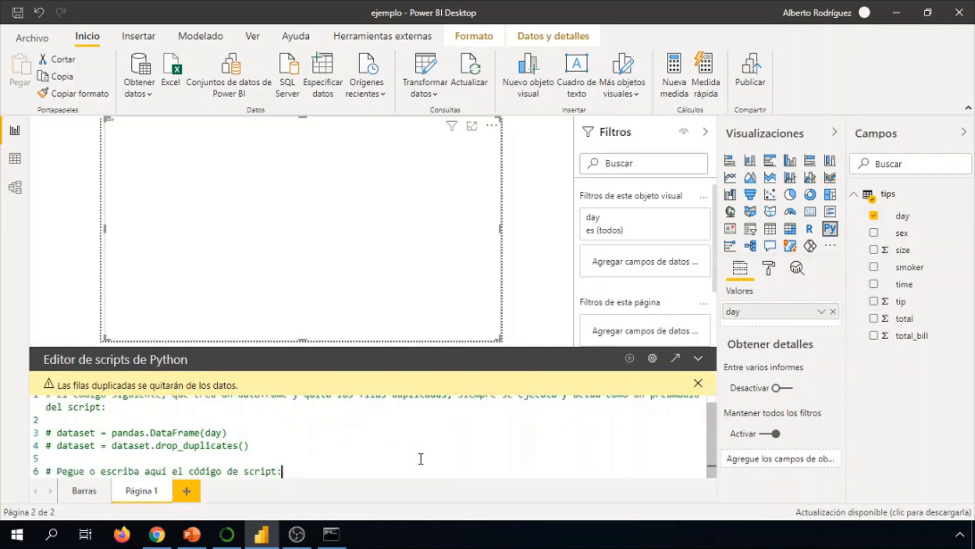
left_click(697, 358)
left_click(699, 463)
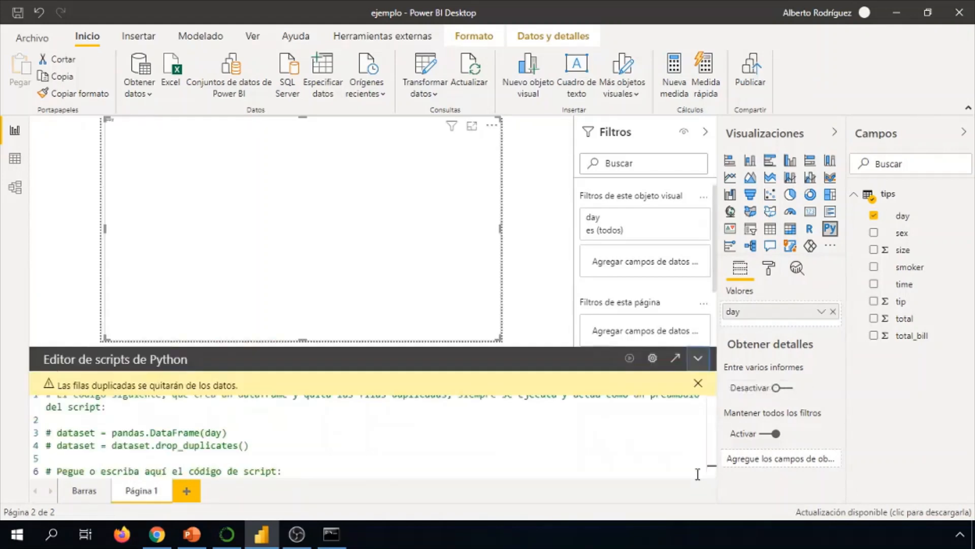
left_click(671, 366)
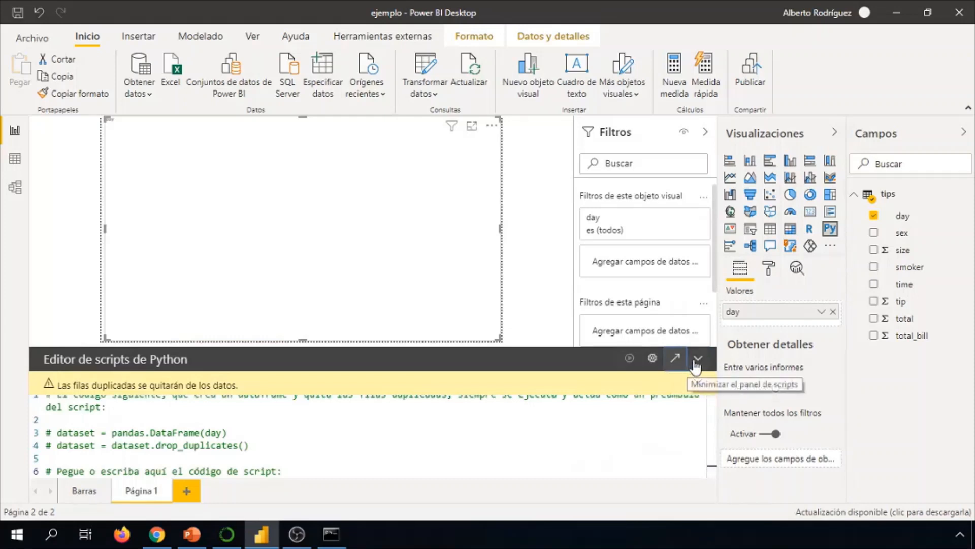
left_click(300, 472)
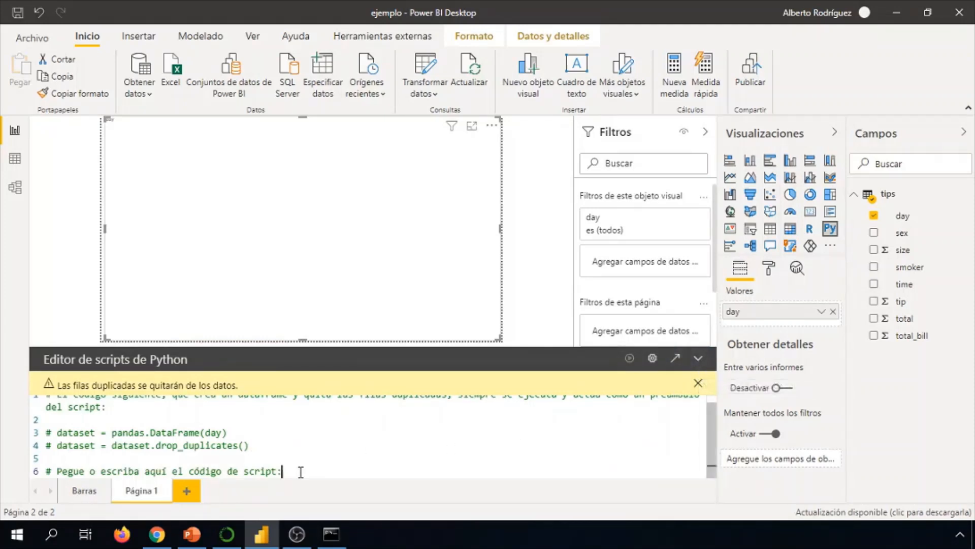
key("Return")
key("Return")
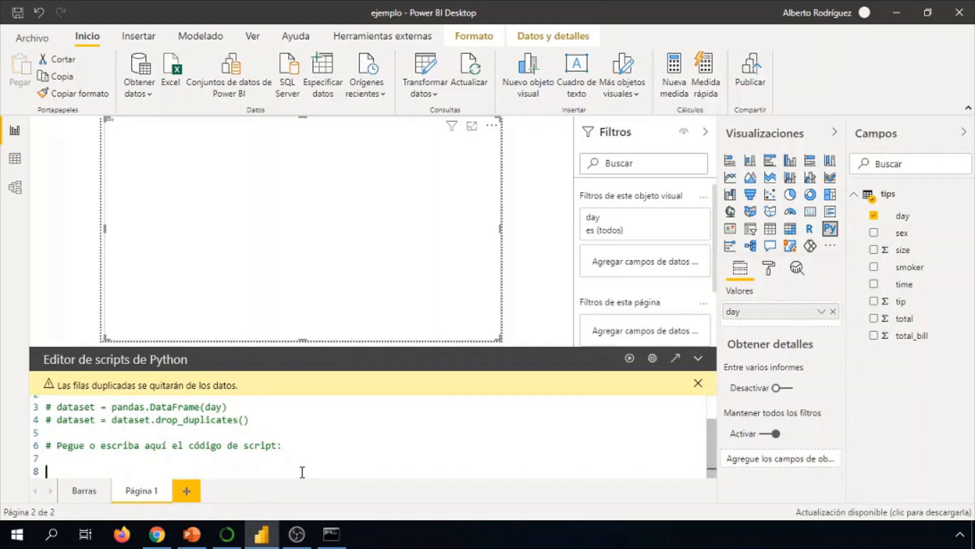
- Switch to Chrome and copy the swarm catplot call with hue="sex" from the seaborn tutorial
left_click(157, 534)
scroll(123, 370, "up", 1)
scroll(123, 371, "up", 3)
scroll(229, 385, "down", 3)
left_click_drag(466, 407, 91, 411)
key("ctrl+c")
scroll(163, 356, "down", 7)
scroll(163, 361, "up", 5)
scroll(163, 363, "down", 2)
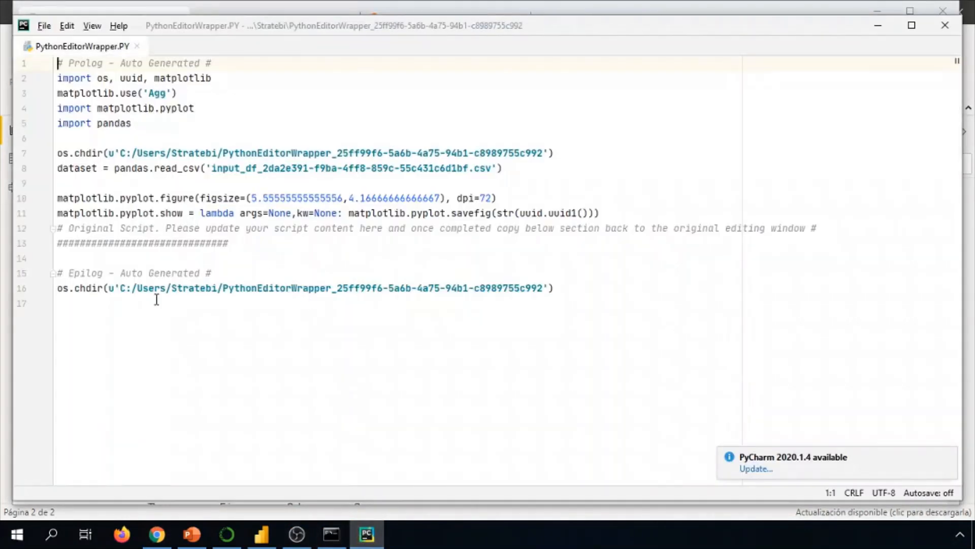
- Look over the auto-generated PythonEditorWrapper.PY script in PyCharm, then close PyCharm
left_click_drag(566, 303, 68, 78)
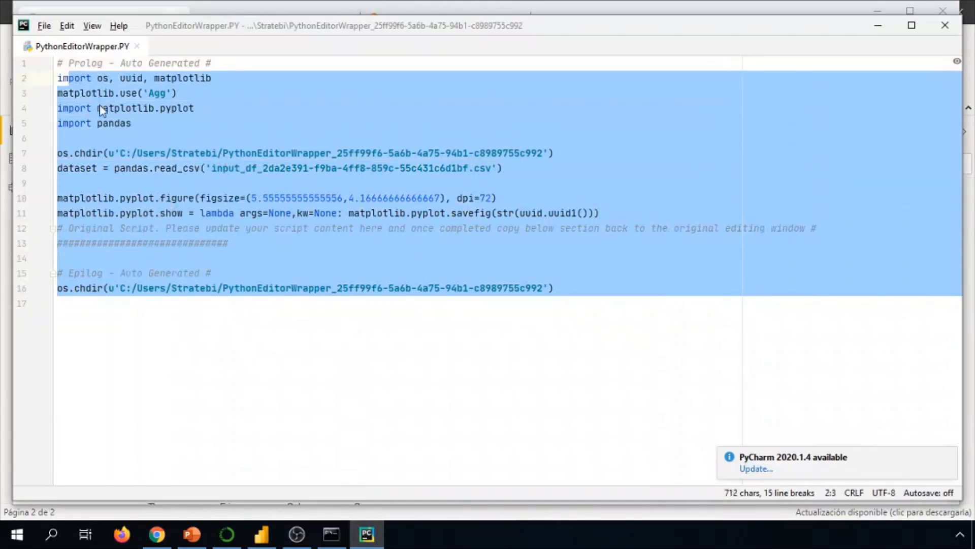
left_click(148, 168)
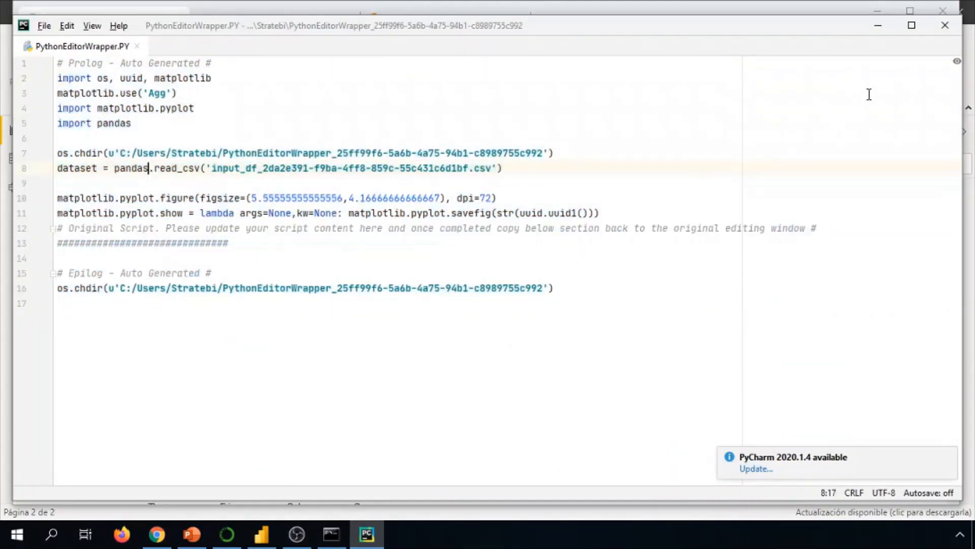
left_click(942, 30)
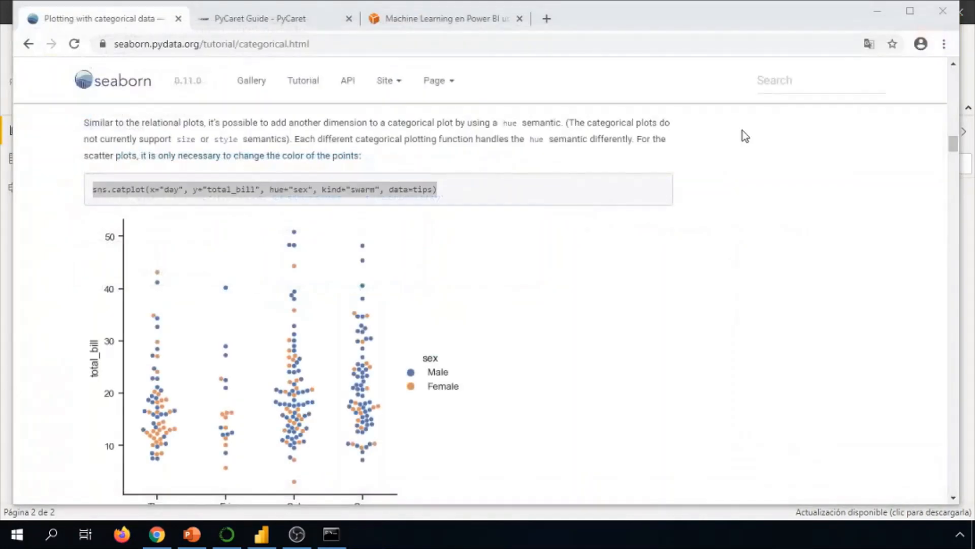
- Switch to Power BI and paste the copied catplot call at the end of the Python visual's script
left_click(261, 534)
left_click(257, 483)
key("ctrl+v")
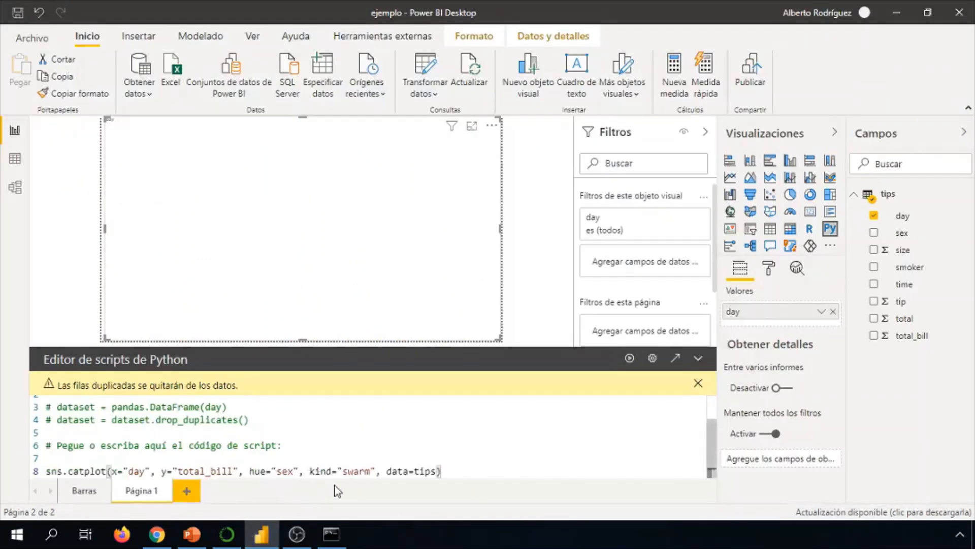
- Switch to Chrome and copy the seaborn and matplotlib.pyplot import lines from the start of the tutorial
left_click(157, 535)
scroll(163, 424, "up", 15)
scroll(161, 424, "up", 3)
scroll(222, 259, "up", 7)
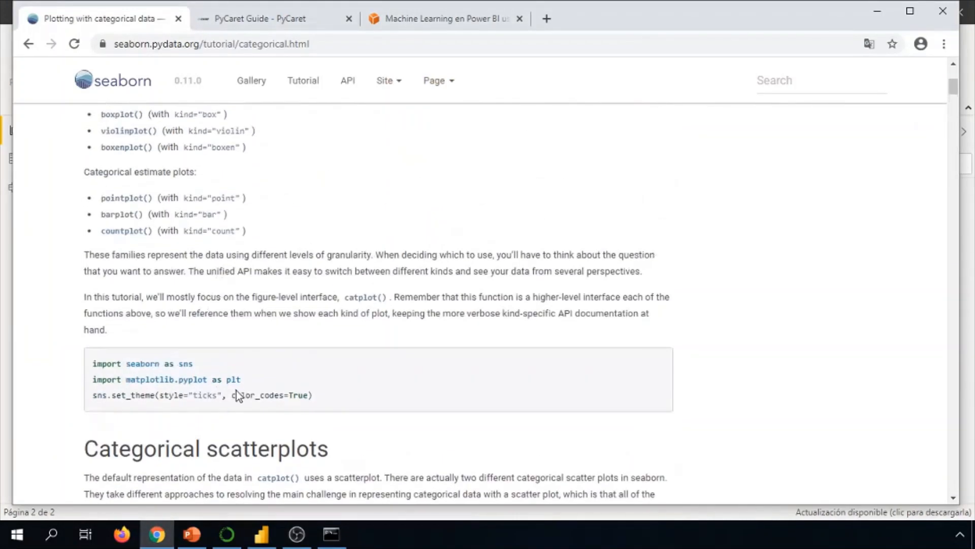
left_click_drag(244, 438, 251, 379)
key("ctrl+c")
left_click(97, 368)
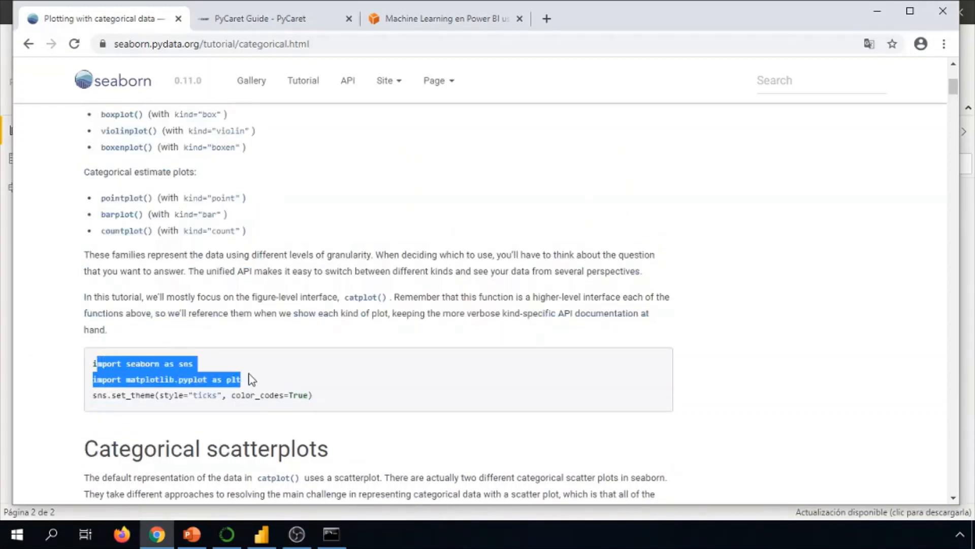
- In Power BI, paste the imports above the catplot call, complete the truncated import keyword, and set the imports off with blank lines
left_click(262, 534)
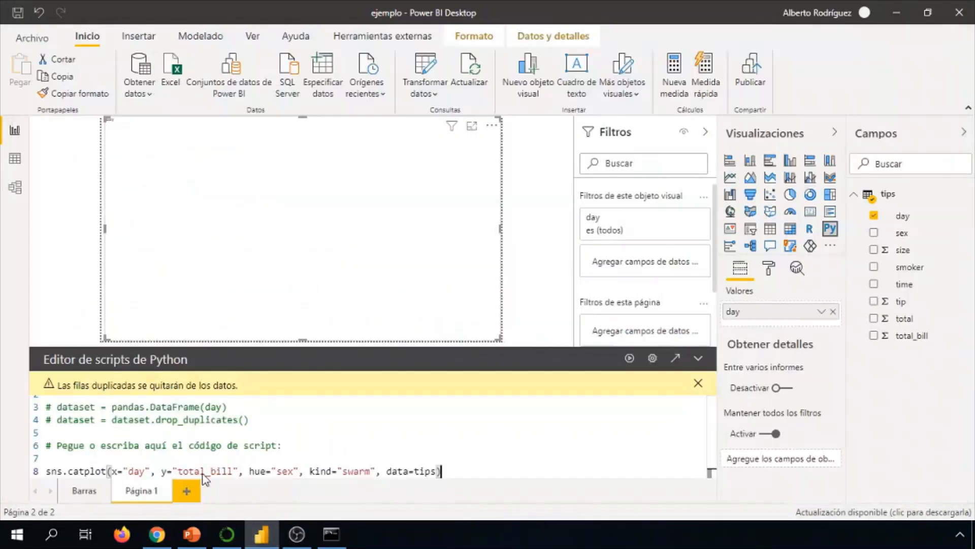
left_click(93, 459)
key("ctrl+v")
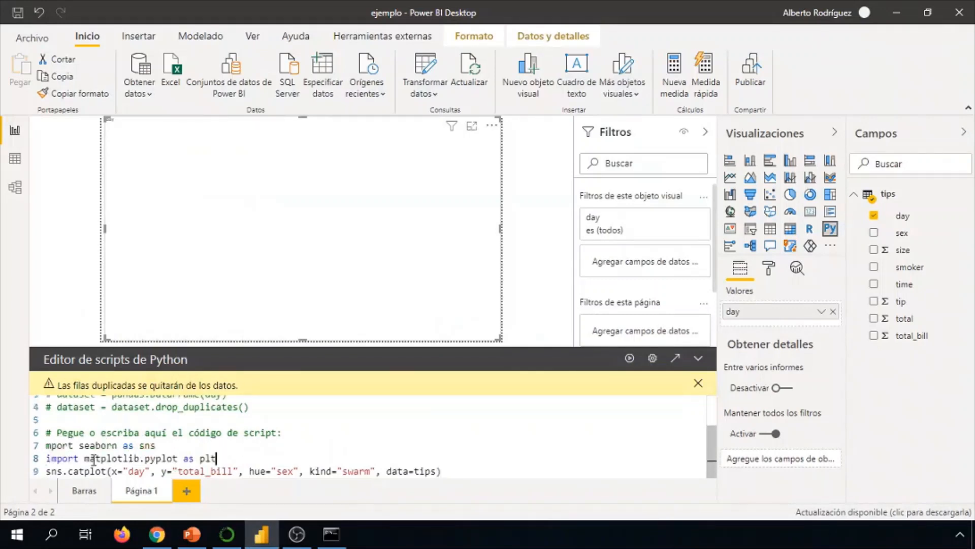
left_click(51, 446)
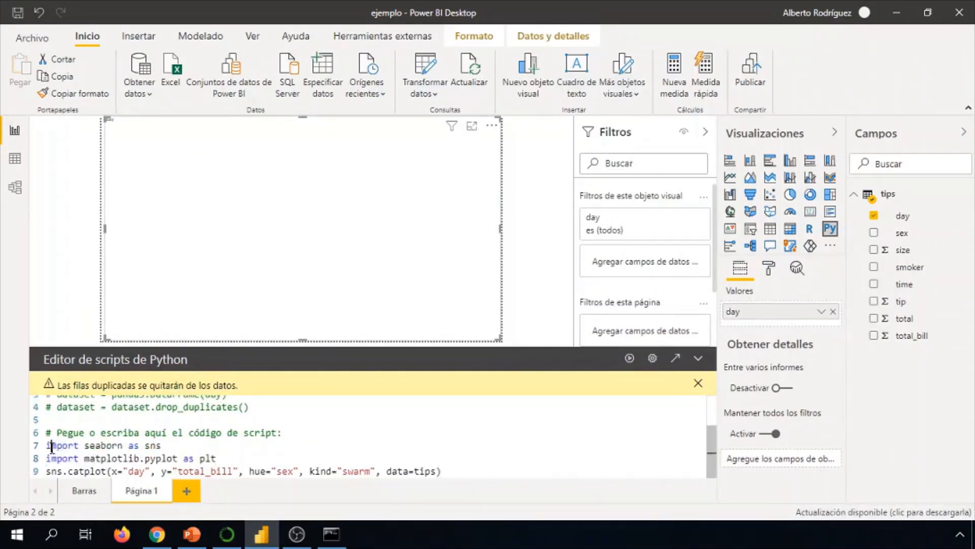
key("Return")
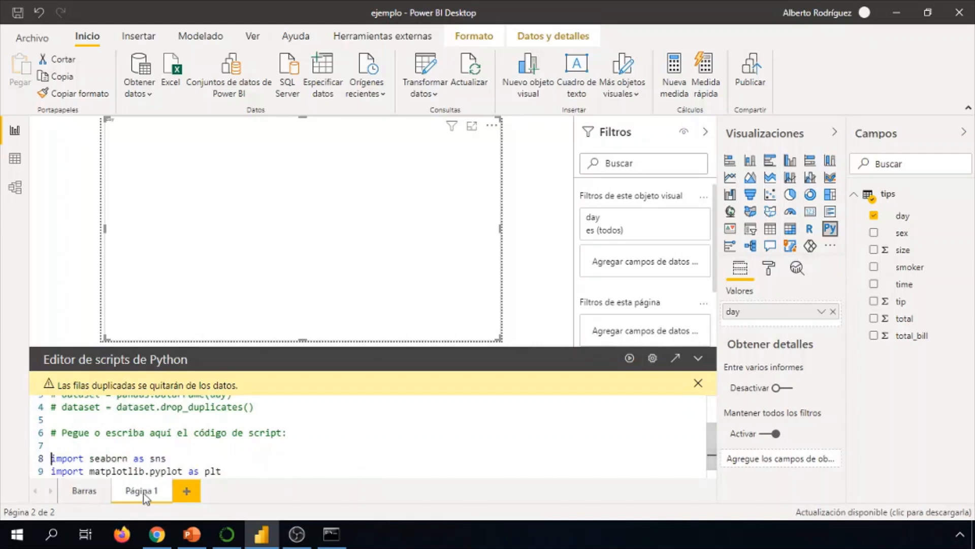
scroll(52, 446, "down", 1)
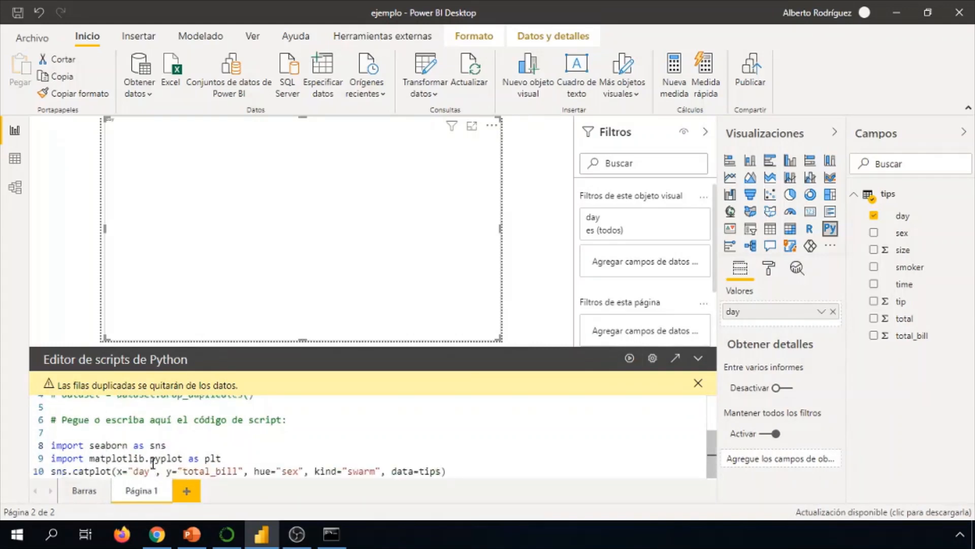
left_click(54, 466)
key("Return")
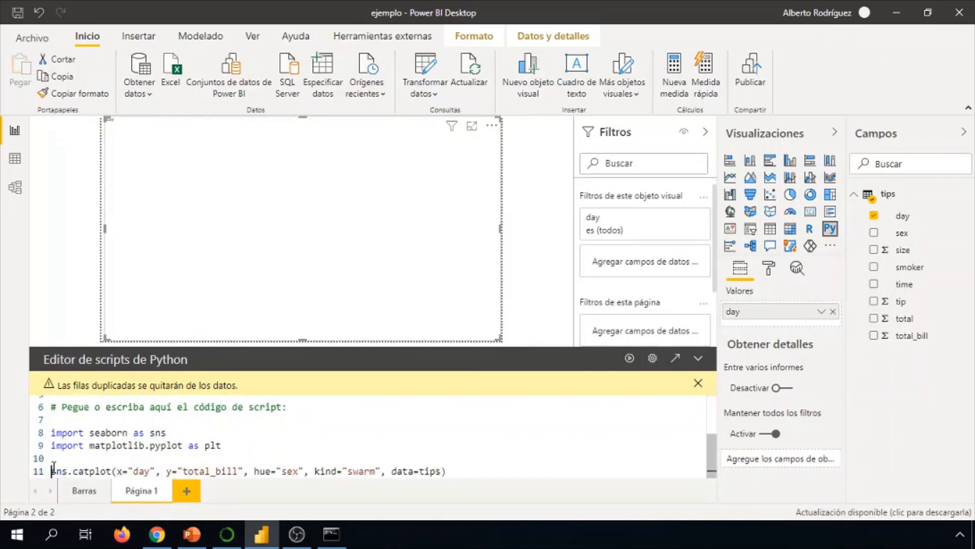
- Check the catplot column arguments, run the Python visual's script, and read the visual's error details before closing them
double_click(142, 471)
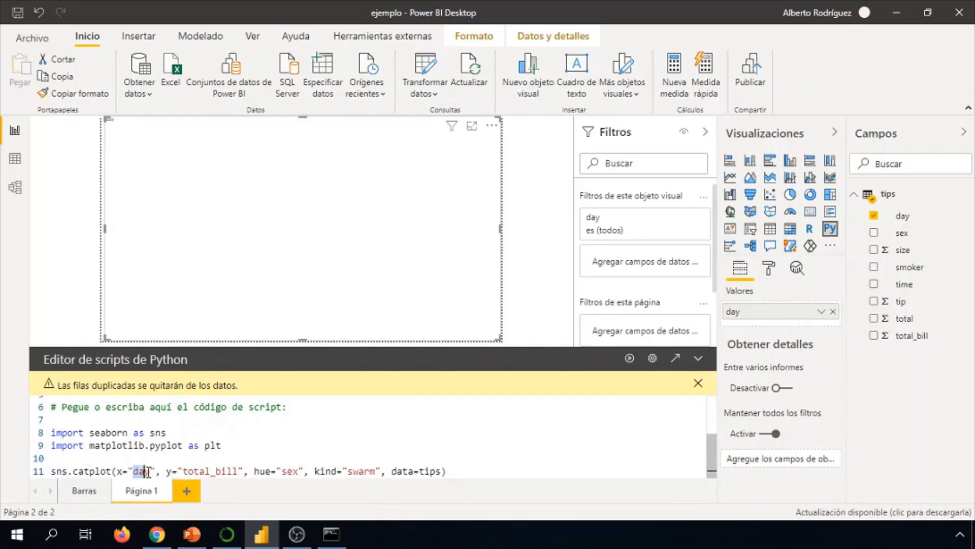
double_click(185, 471)
double_click(290, 471)
left_click(626, 361)
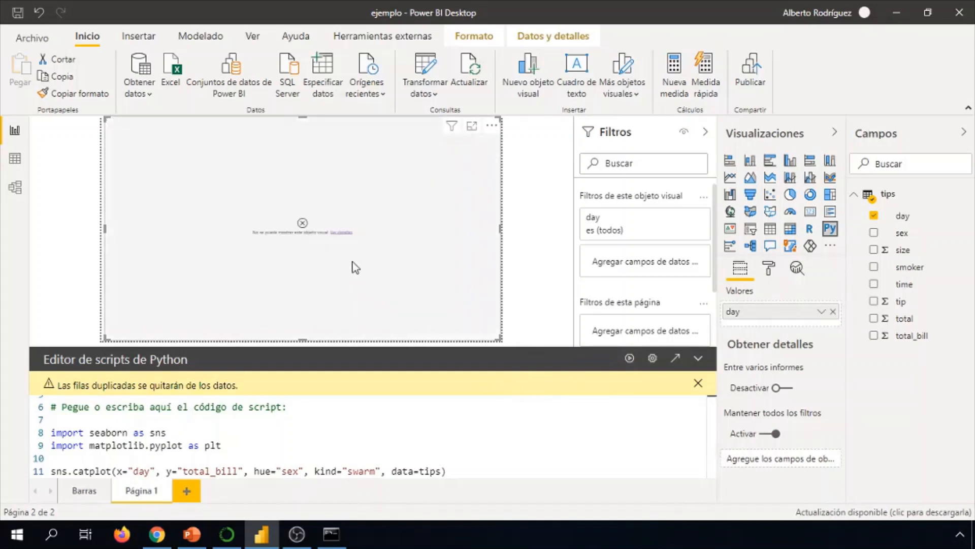
left_click(343, 232)
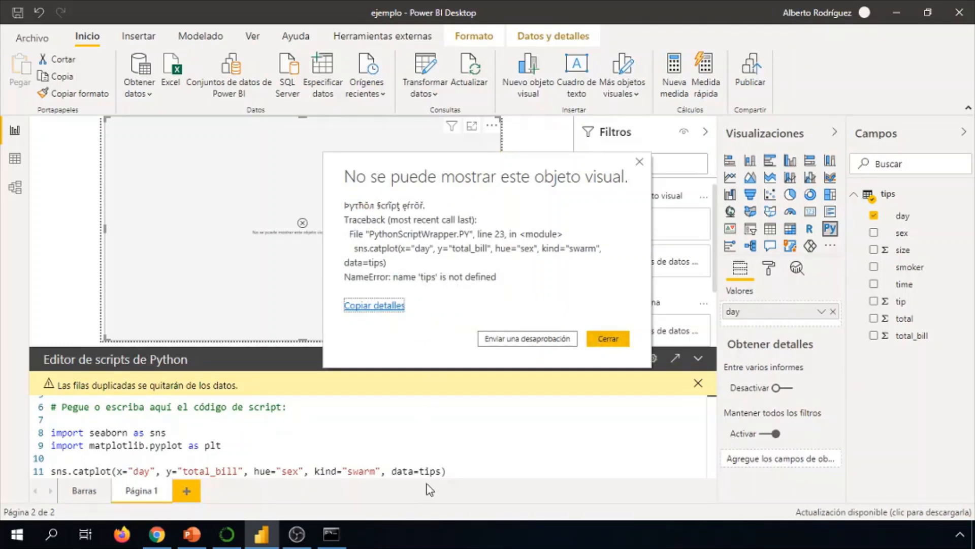
left_click(601, 341)
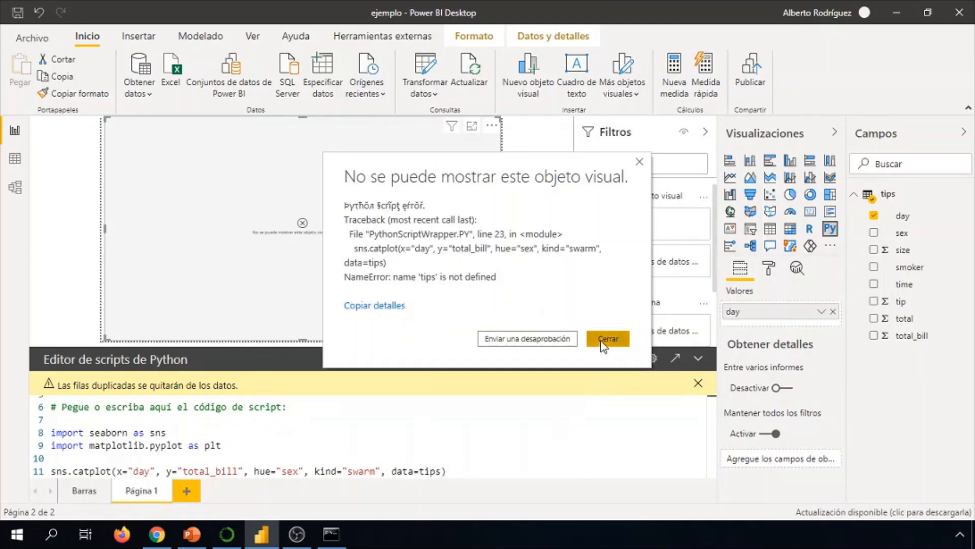
- Check the dataframe name in the script preamble and set the catplot call's data argument to dataset
scroll(222, 439, "up", 2)
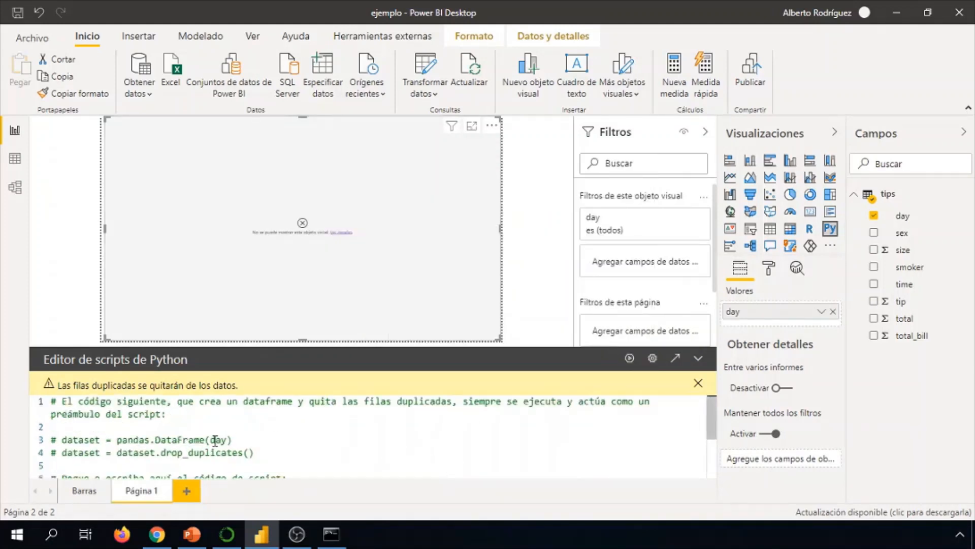
left_click_drag(101, 439, 62, 439)
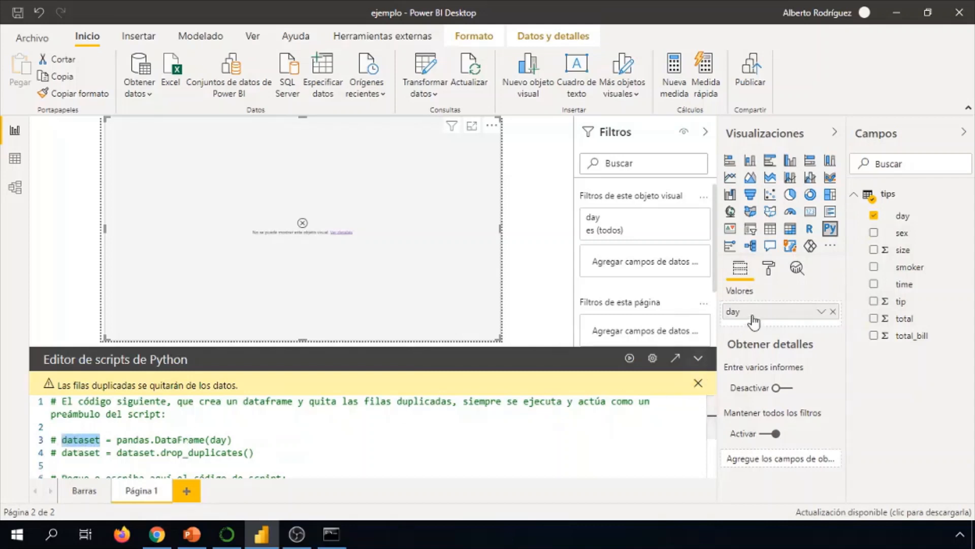
scroll(224, 439, "down", 1)
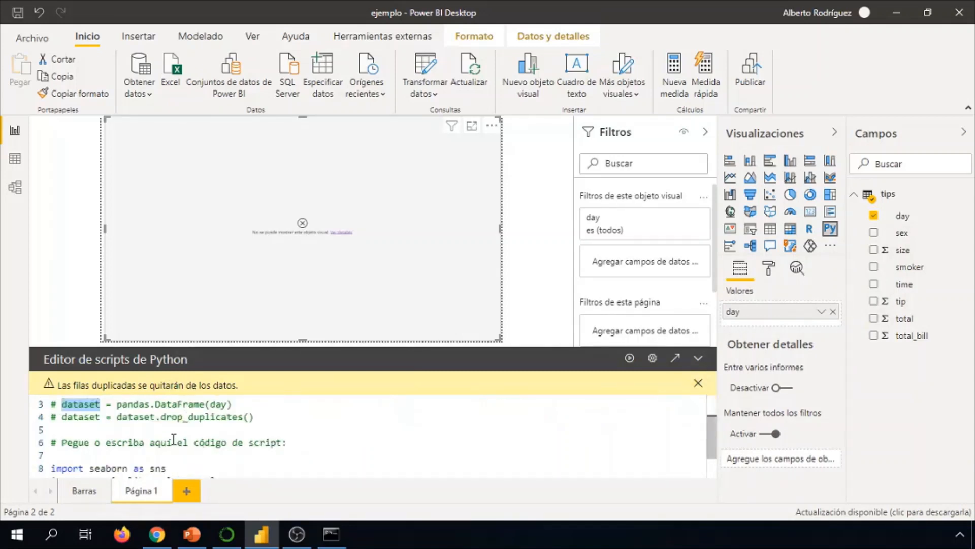
scroll(126, 416, "down", 1)
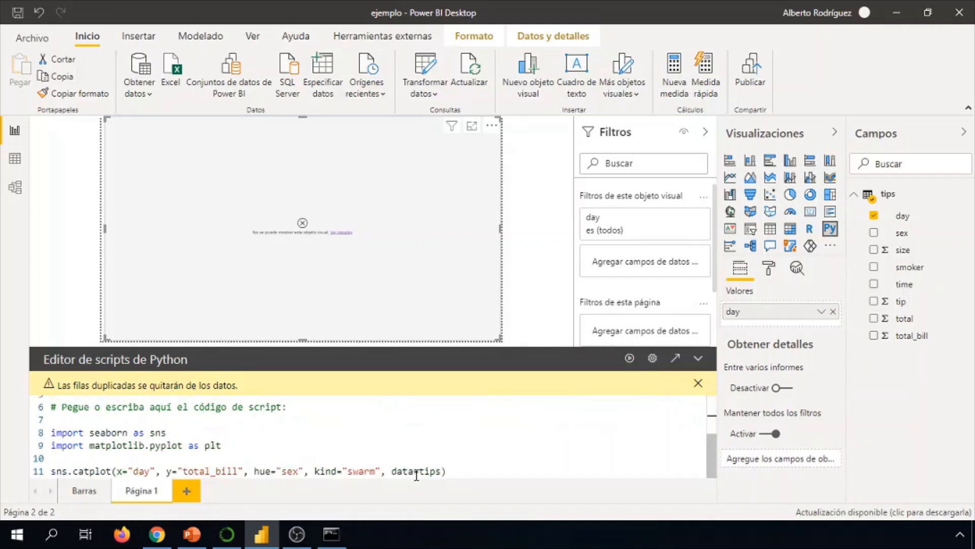
left_click_drag(420, 472, 438, 471)
key("BackSpace")
type("dataset")
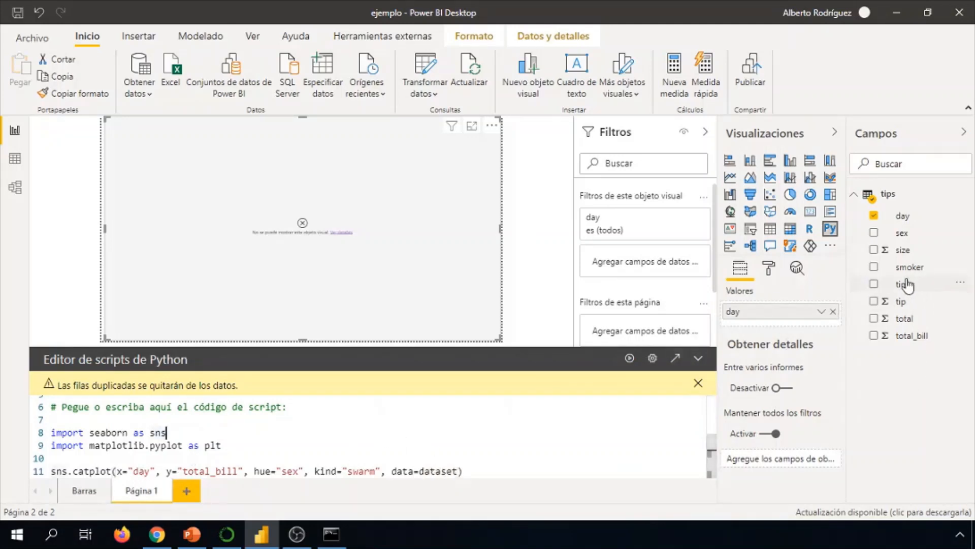
- Add total_bill and sex to the Python visual's values, and read the visual's error details before closing them
left_click(874, 335)
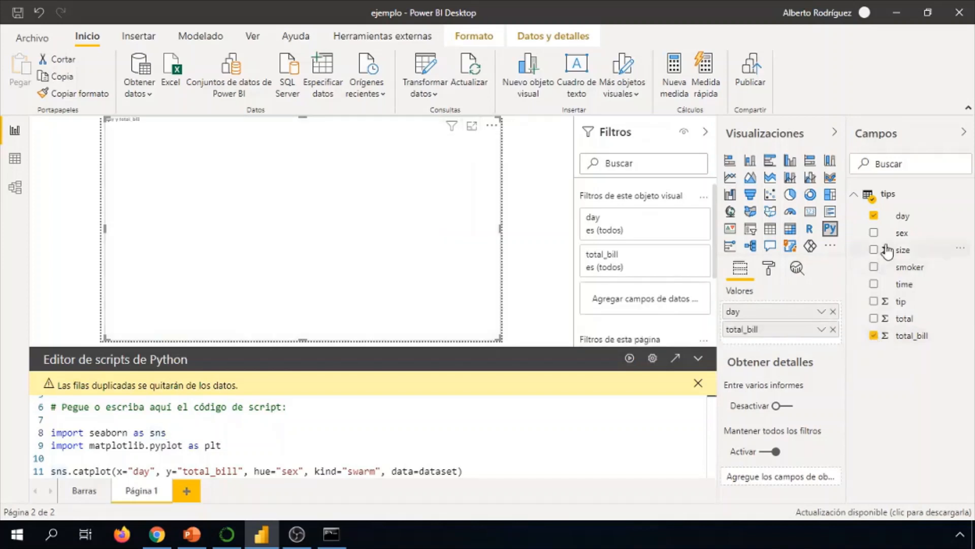
left_click(874, 232)
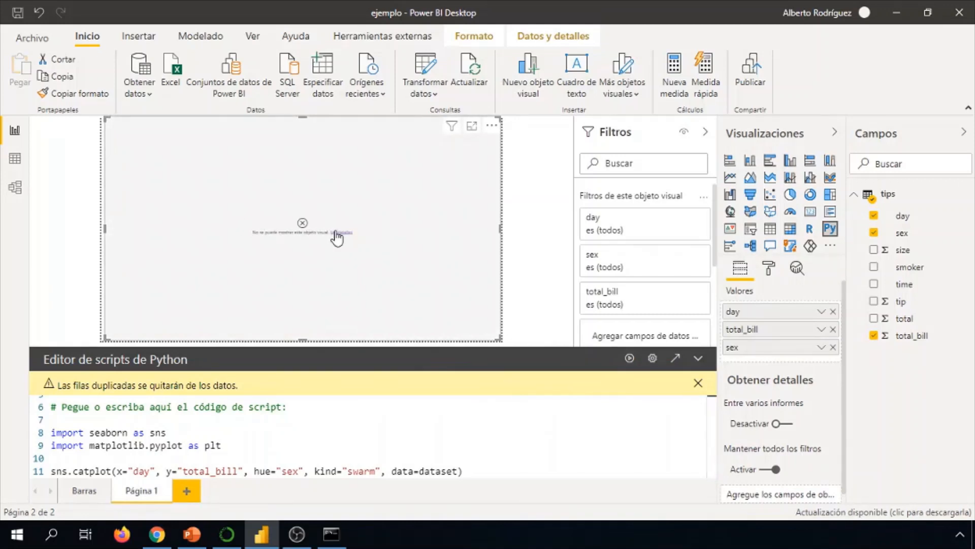
left_click(342, 232)
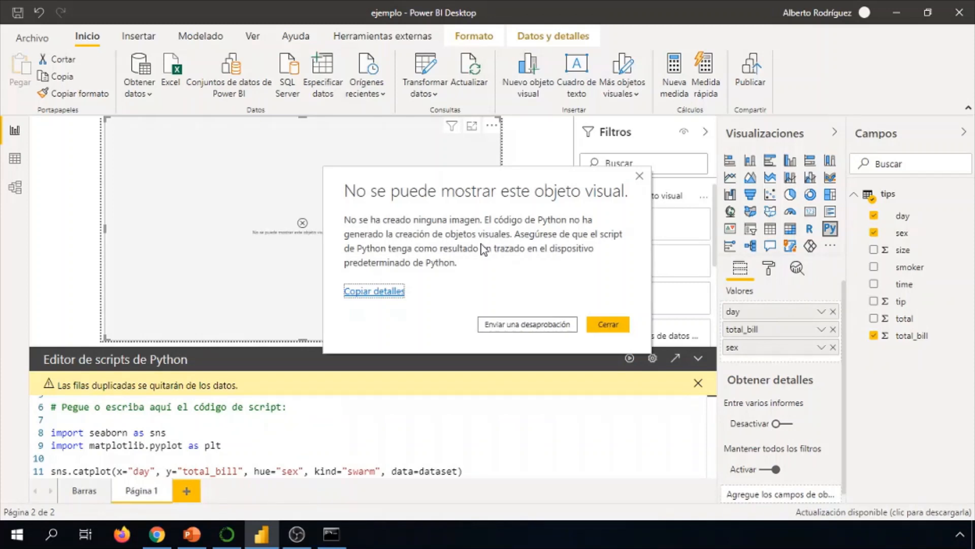
left_click(626, 324)
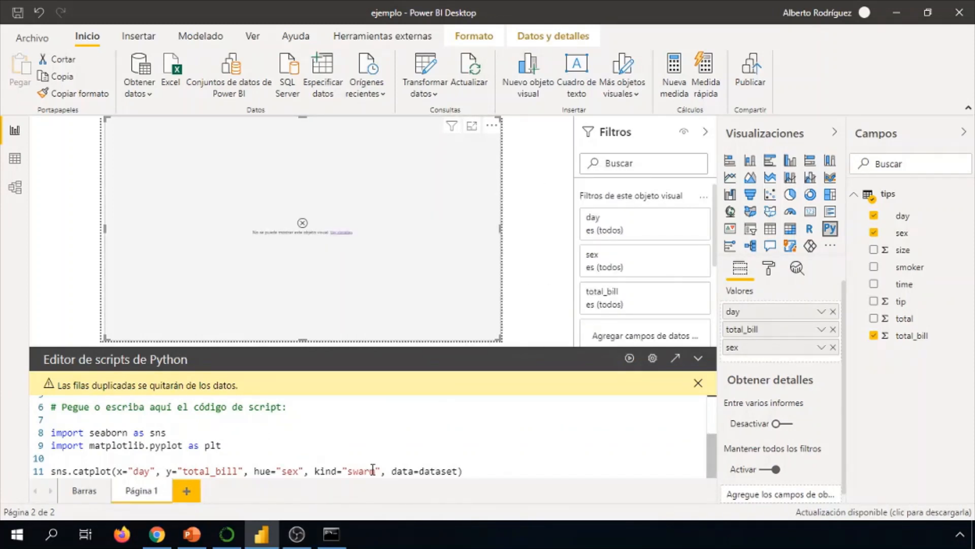
- Add plt.show() below the catplot call, separated by a blank line, and run the Python visual's script
left_click(504, 470)
key("Return")
key("Return")
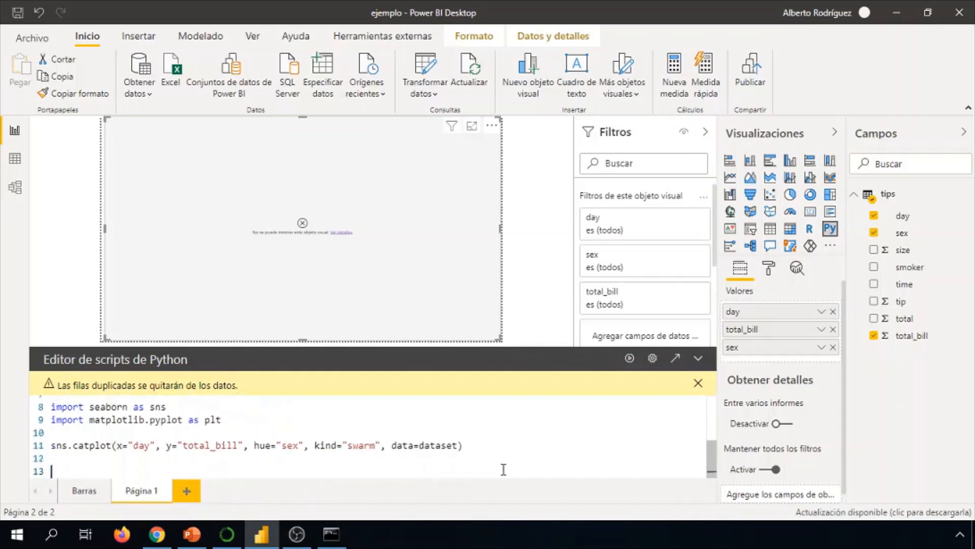
type("plt.show(")
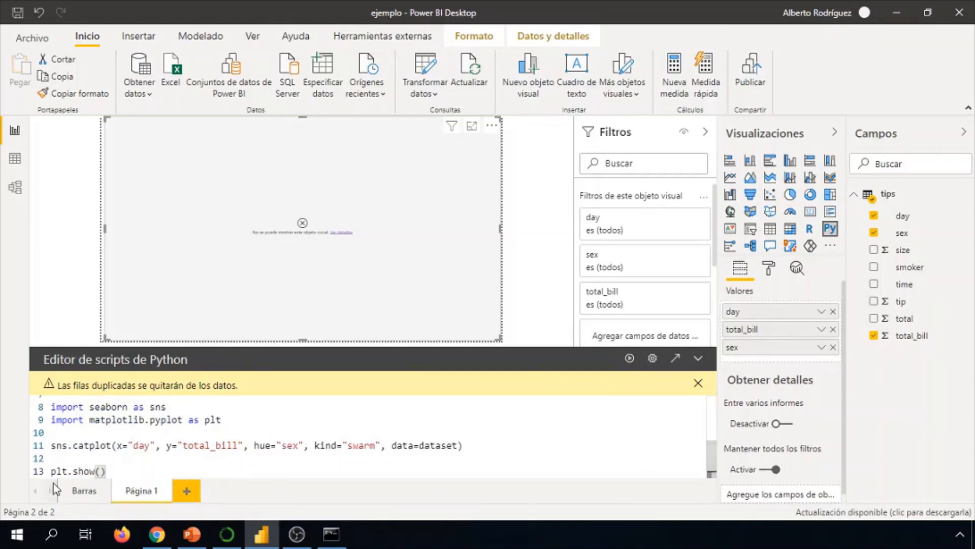
left_click(632, 360)
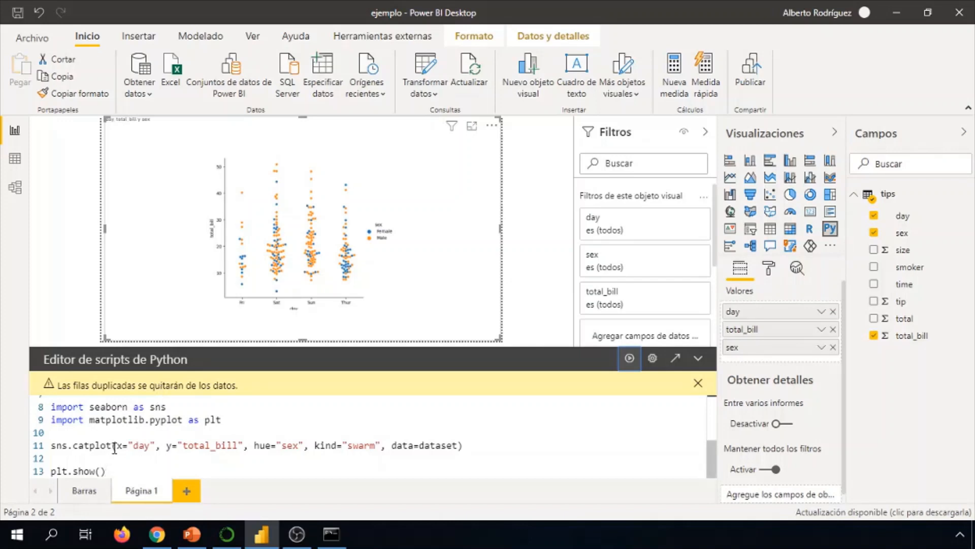
- Compare the catplot's hard-coded column arguments and the preamble's dataset variable with the fields in the visual's values
left_click_drag(129, 445, 155, 446)
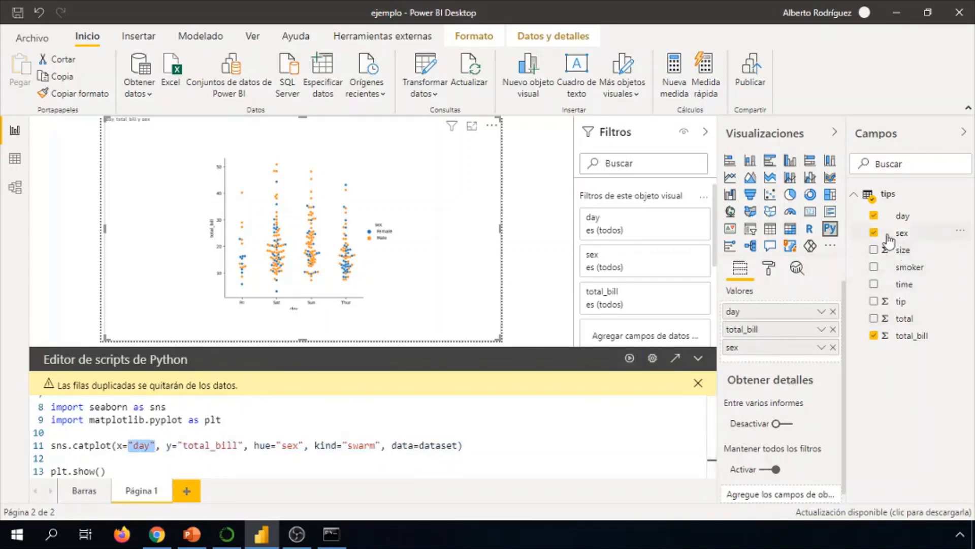
left_click(873, 267)
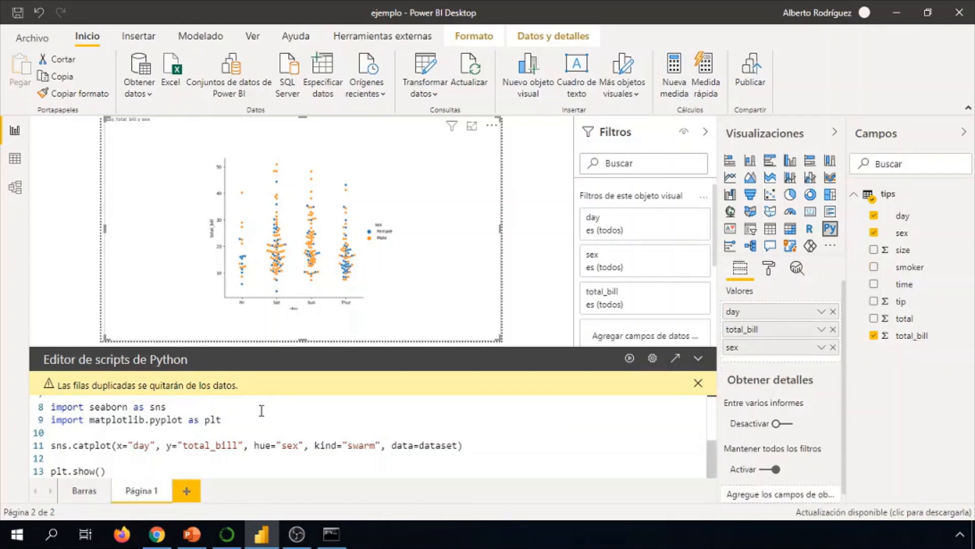
scroll(259, 414, "up", 3)
left_click_drag(100, 440, 61, 437)
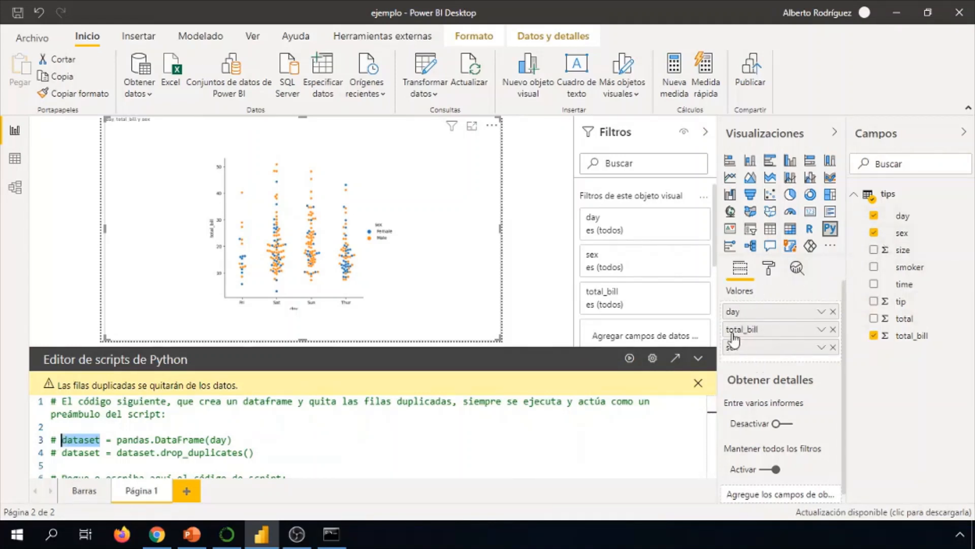
- Define variables = list(dataset) on its own line between the imports and the catplot call, and check both sides of the assignment
scroll(266, 432, "down", 3)
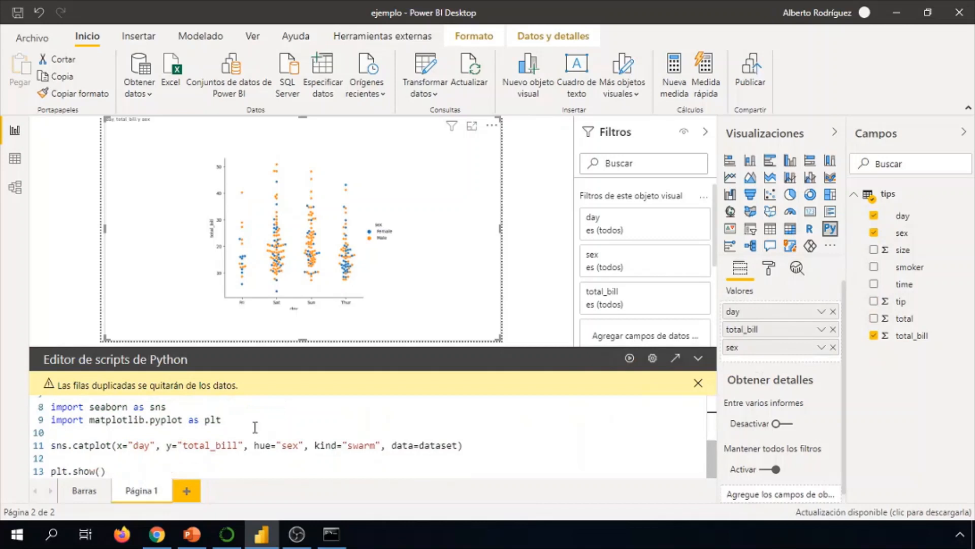
left_click(239, 423)
key("Return")
key("Return")
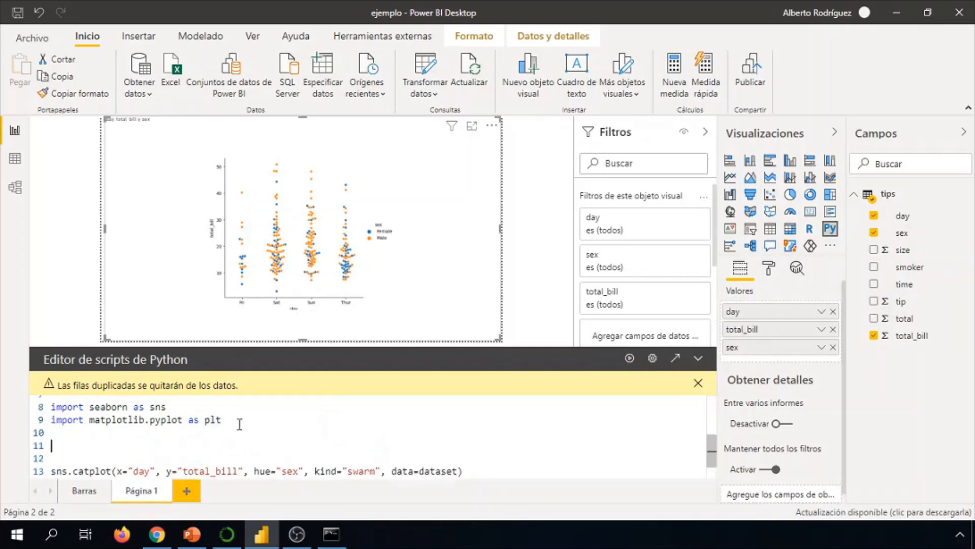
type("variables = list(dataset")
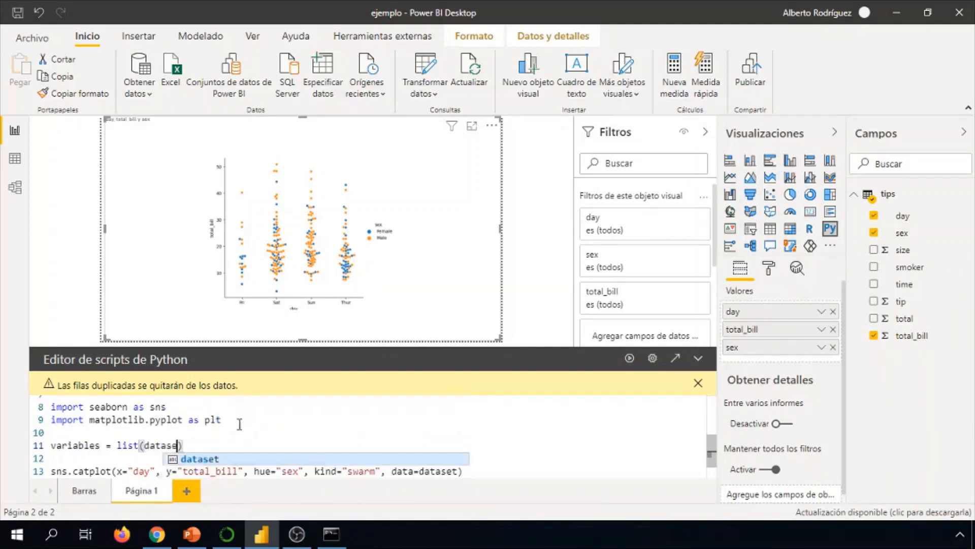
left_click(240, 423)
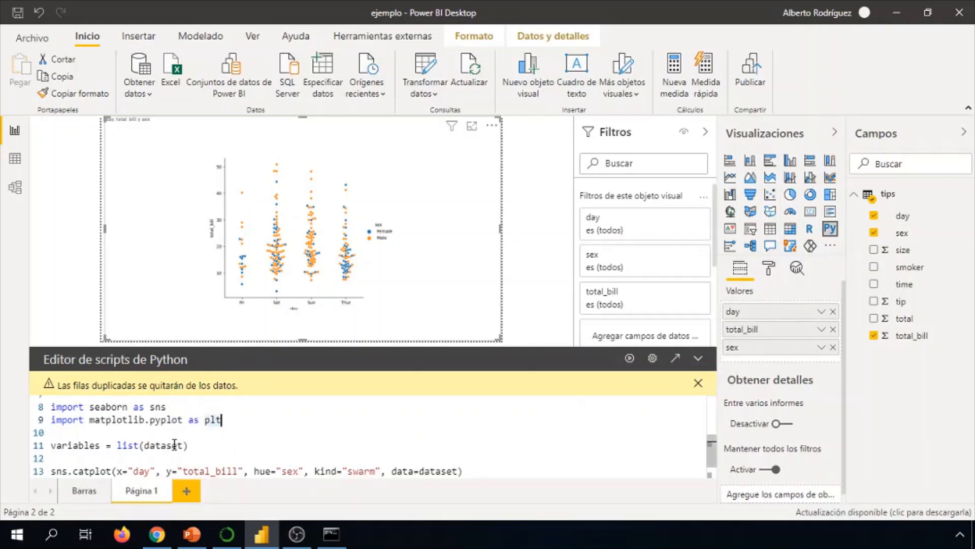
left_click(198, 446)
left_click_drag(51, 447, 101, 447)
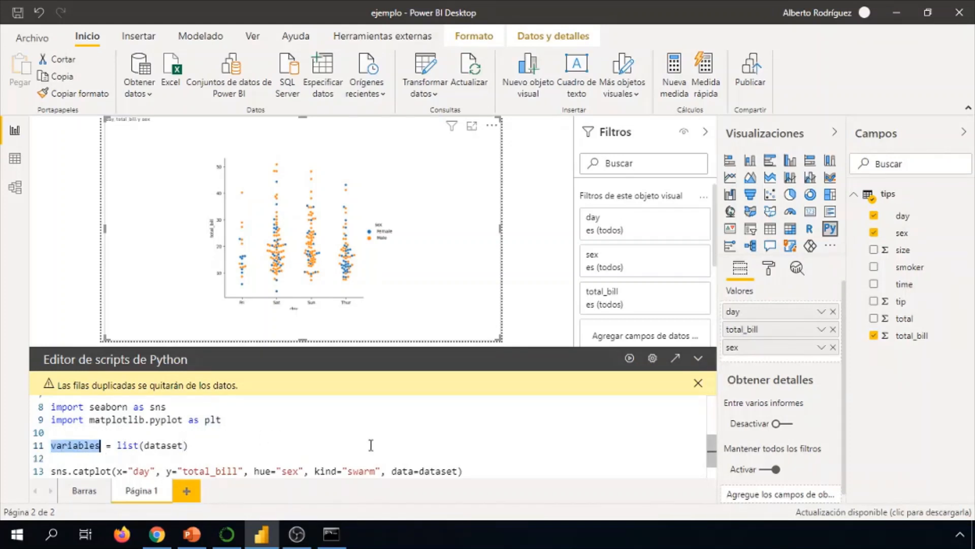
left_click(116, 445)
left_click_drag(133, 442, 308, 449)
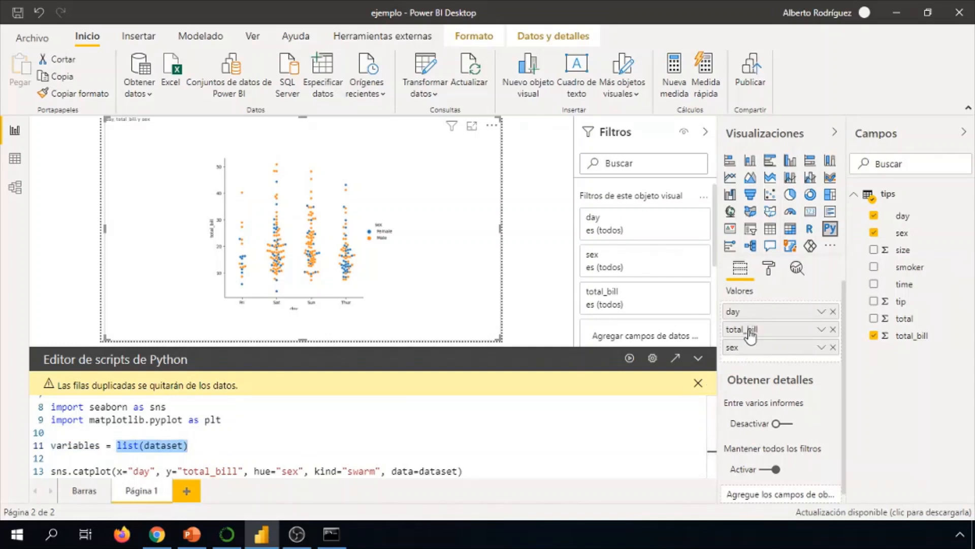
left_click(137, 457)
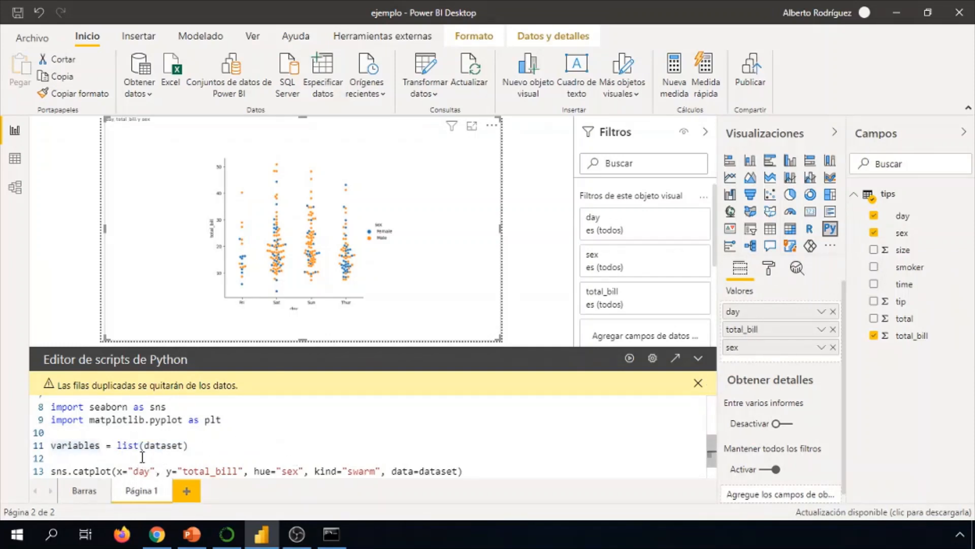
- Replace the catplot's x argument "day" with variables[0]
left_click_drag(154, 470, 127, 451)
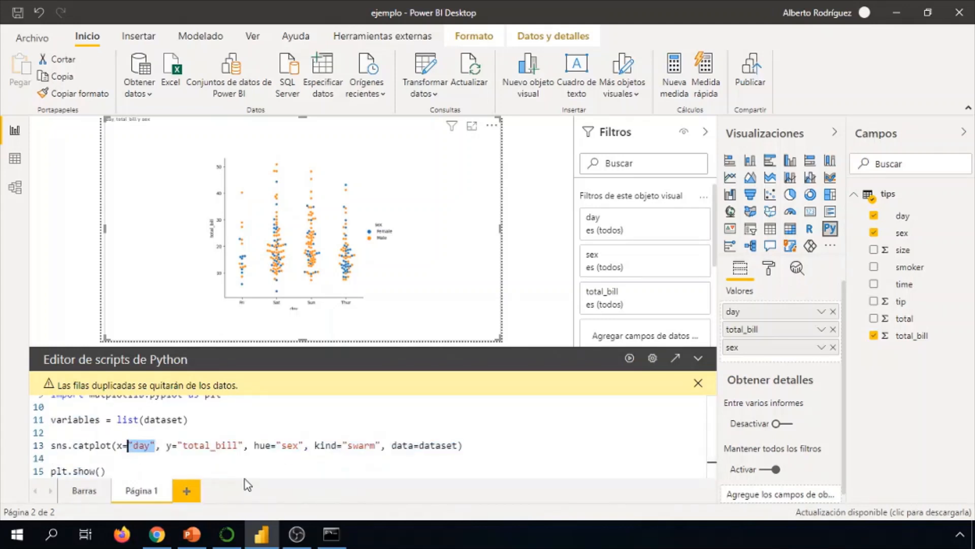
type("variables")
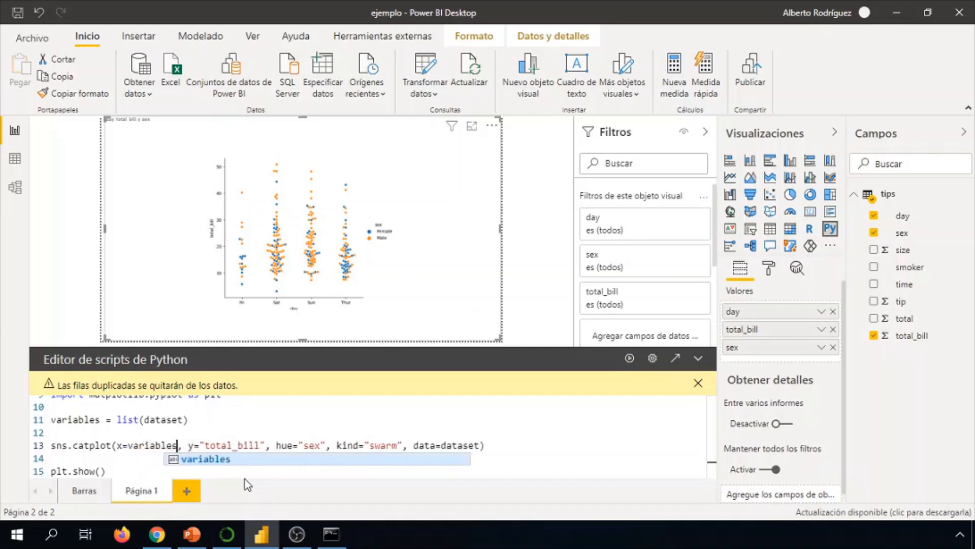
type("[0")
key("Right")
key("Right")
key("Right")
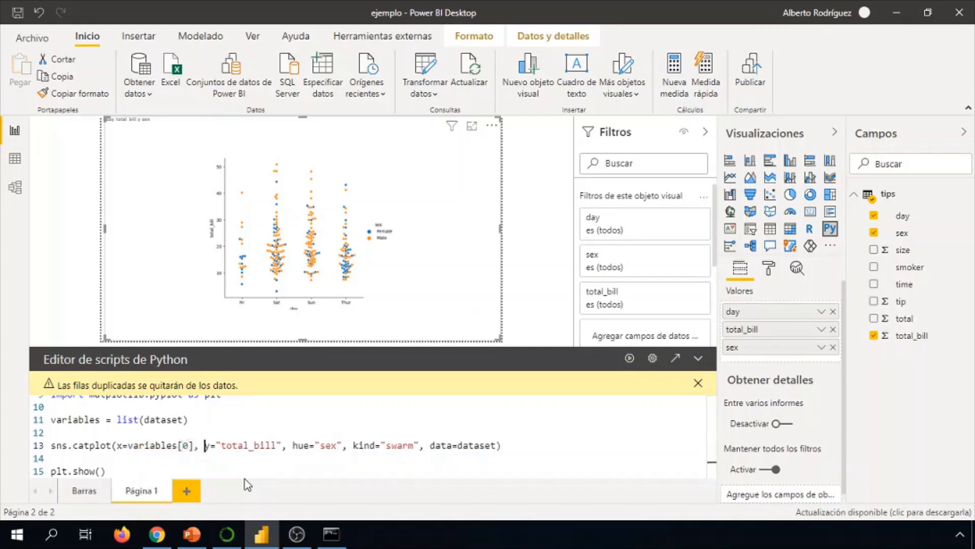
- Replace the catplot's y argument "total_bill" with variables[1]
key("Left")
key("Delete")
key("Delete")
key("Delete")
key("Delete")
key("Delete")
key("Delete")
key("Delete")
key("Delete")
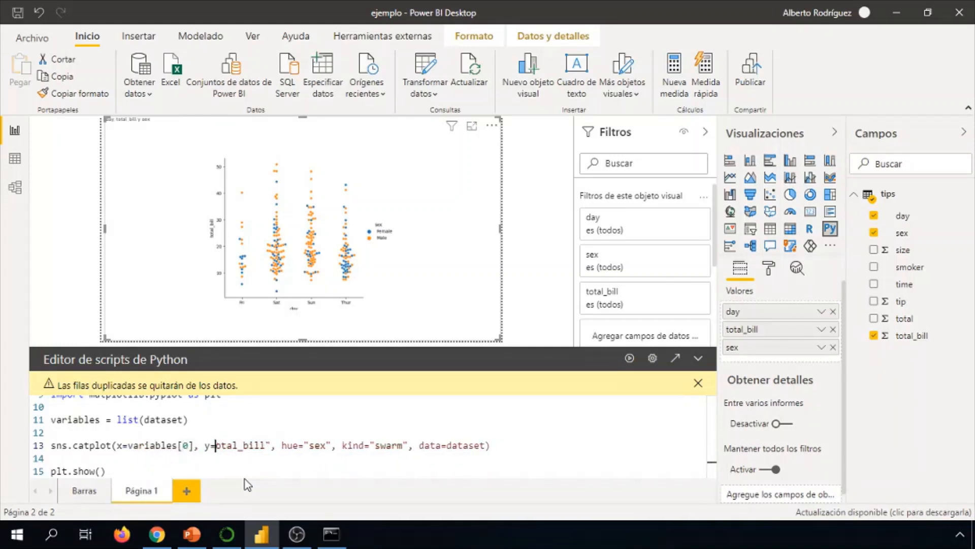
key("Delete")
key("Delete")
key("Delete")
key("Delete")
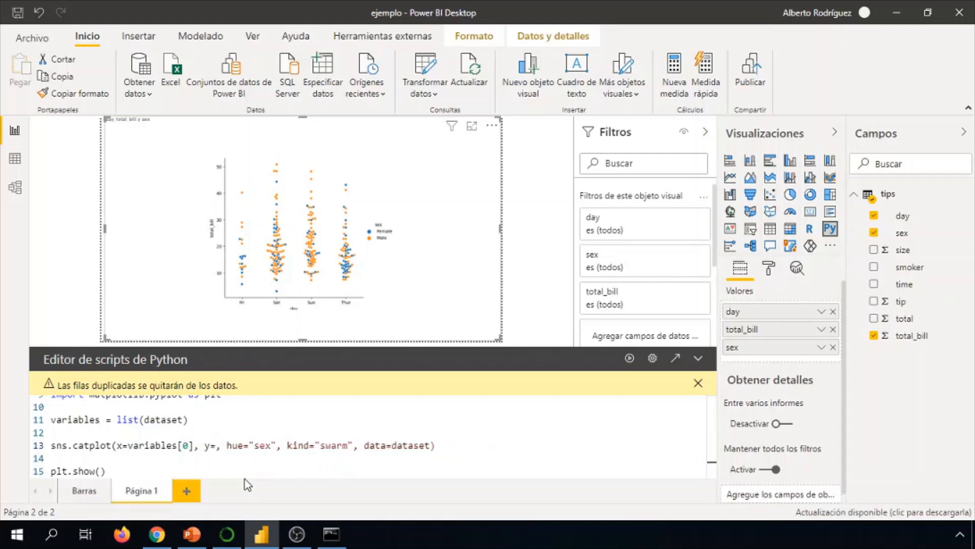
type("variables[1")
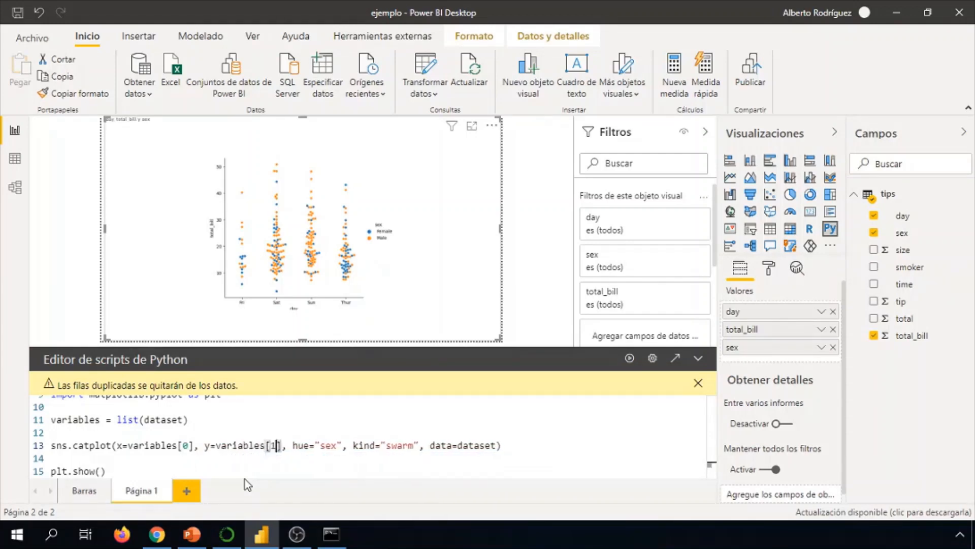
- Replace the catplot's hue argument "sex" with variables[2] and run the script
key("Right")
key("Right")
key("Right")
key("Right")
key("Right")
key("Right")
key("Right")
key("Delete")
key("Delete")
key("Delete")
key("Delete")
key("BackSpace")
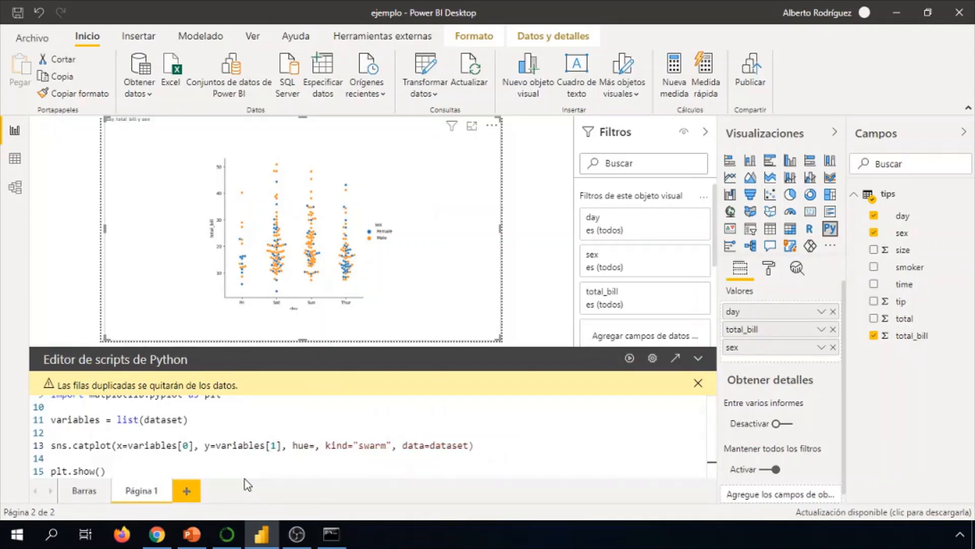
type("variables[")
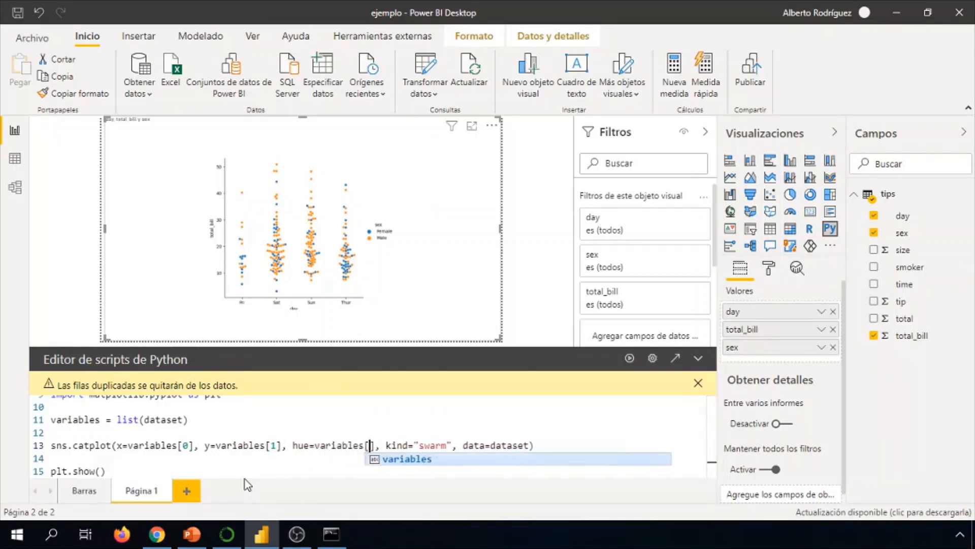
type("2")
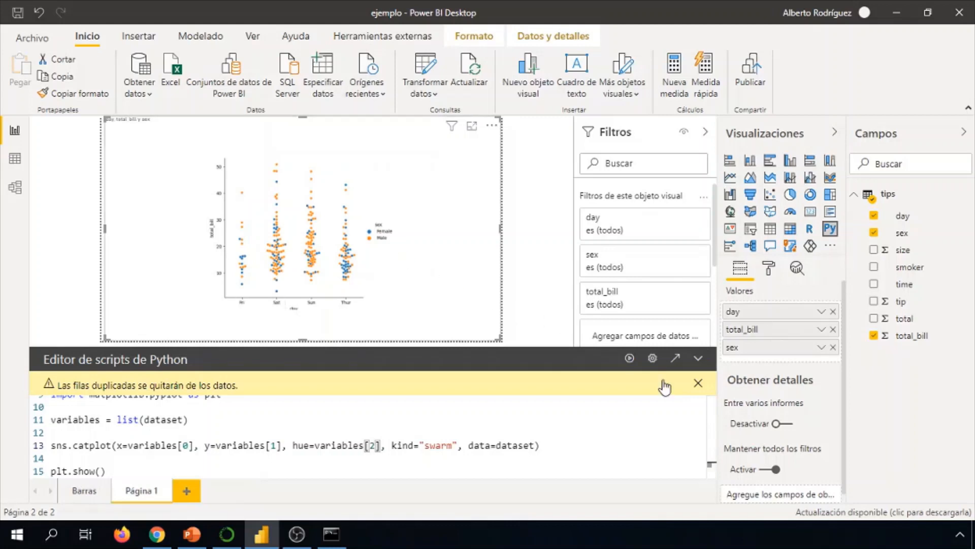
left_click(631, 360)
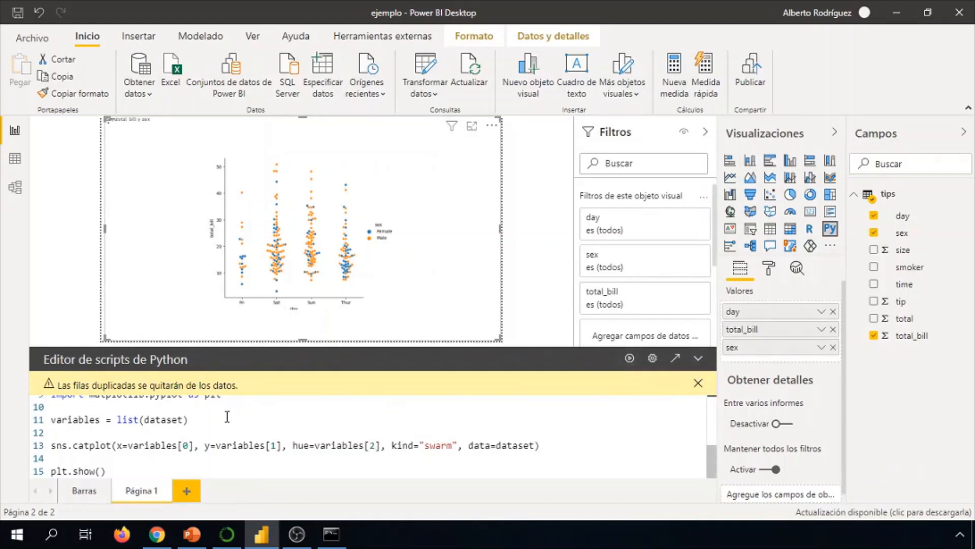
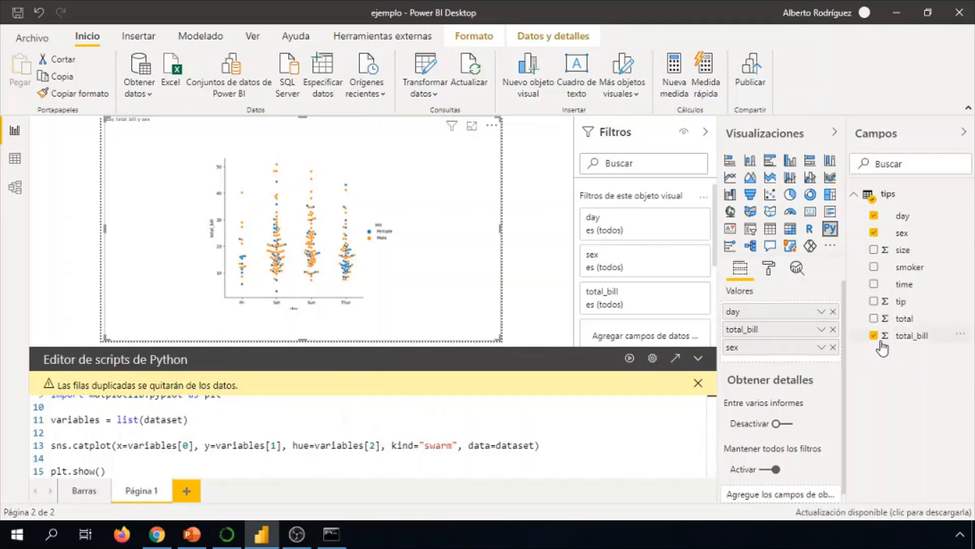
- Replace total_bill with total in the Python visual's values, and clear all fields from the visual
left_click_drag(899, 323, 772, 330)
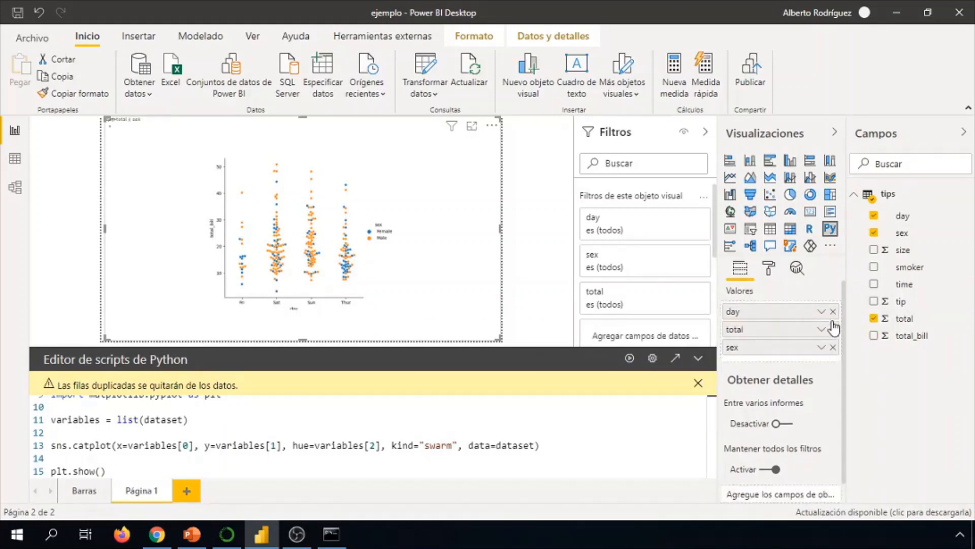
left_click(833, 312)
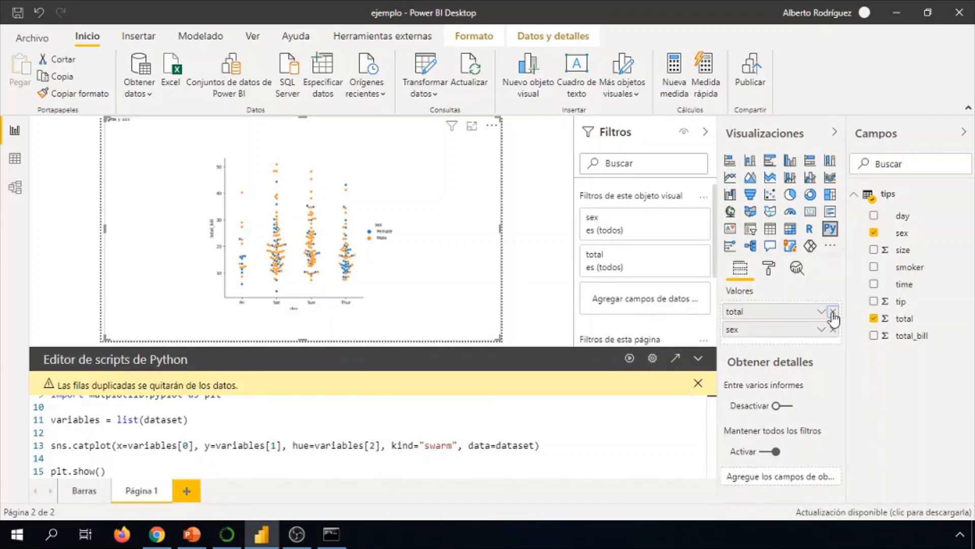
left_click(833, 313)
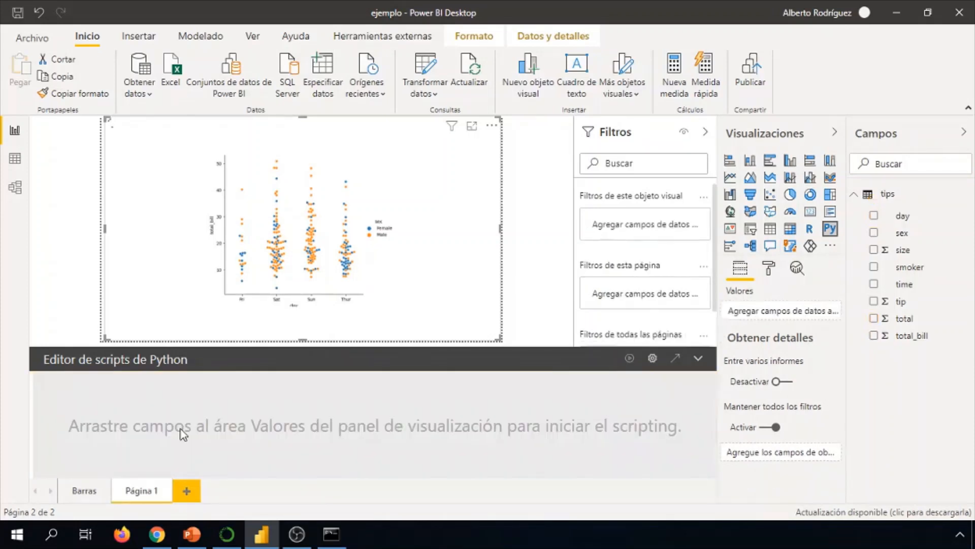
left_click(874, 233)
left_click(875, 233)
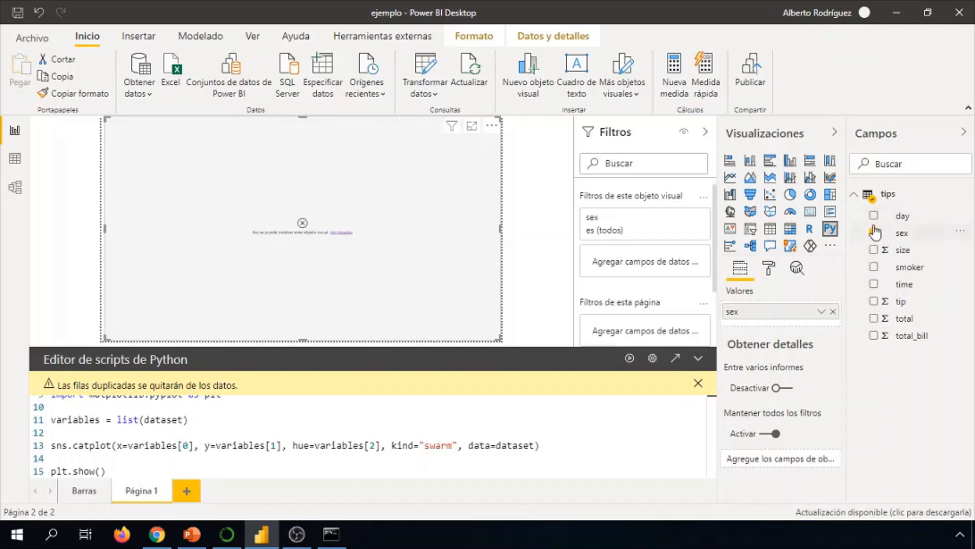
left_click(875, 216)
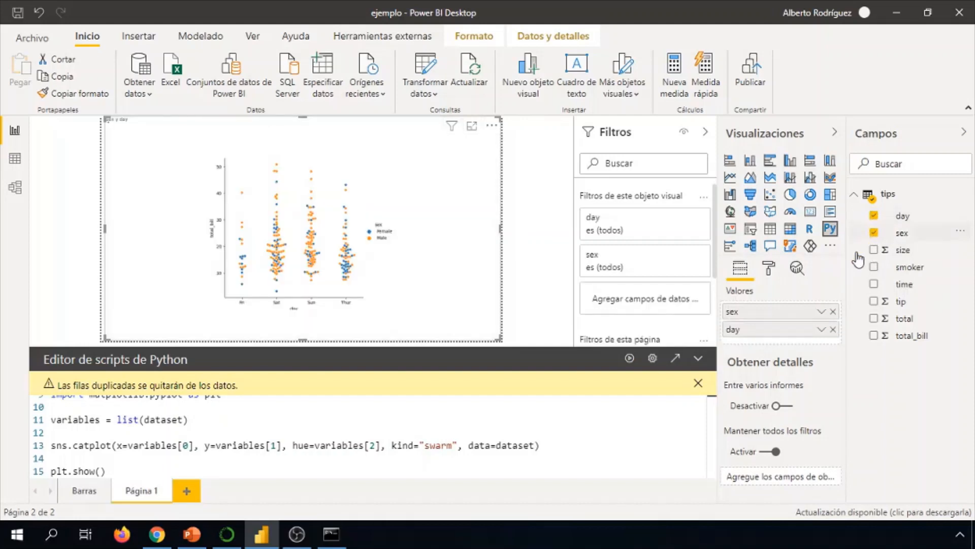
left_click(832, 312)
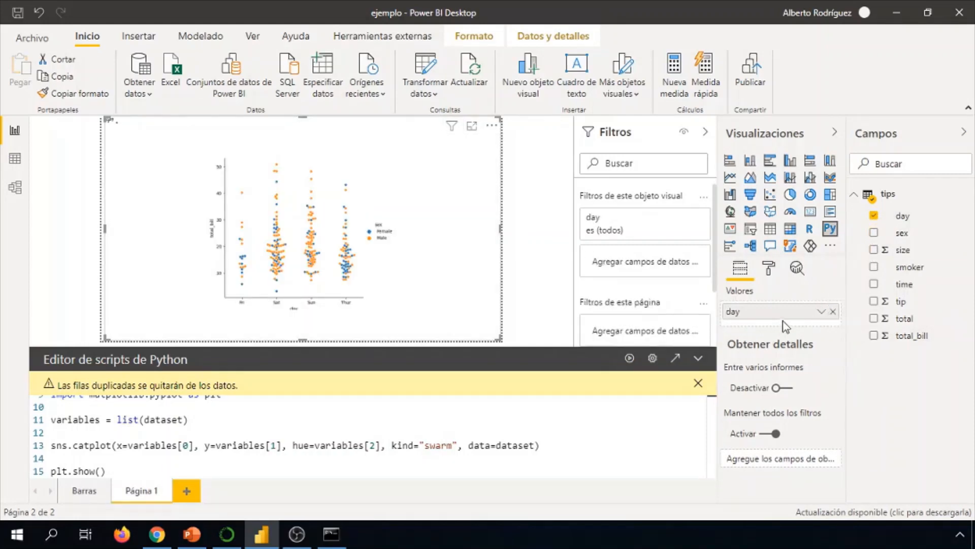
left_click(833, 312)
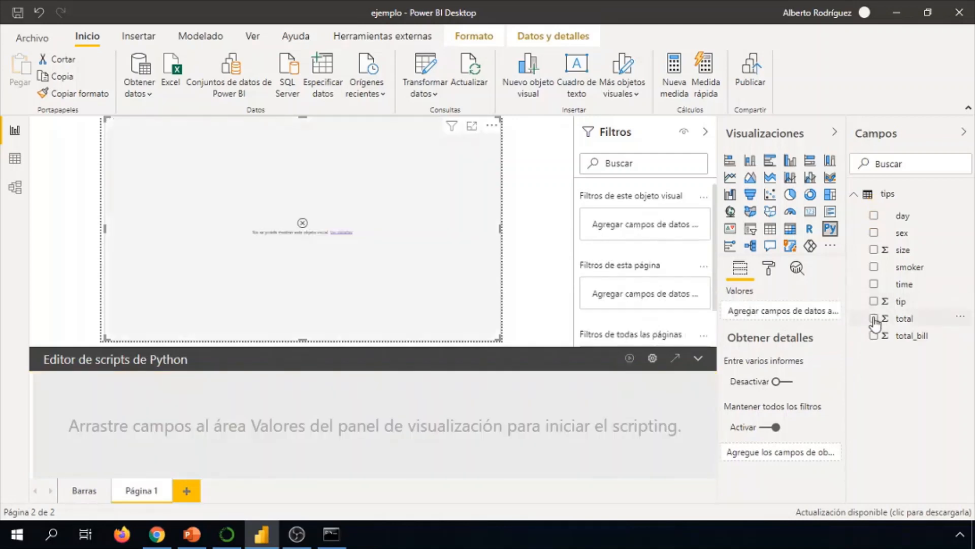
- Add the time, tip and smoker fields, in that order, to the Python visual's values
left_click(874, 284)
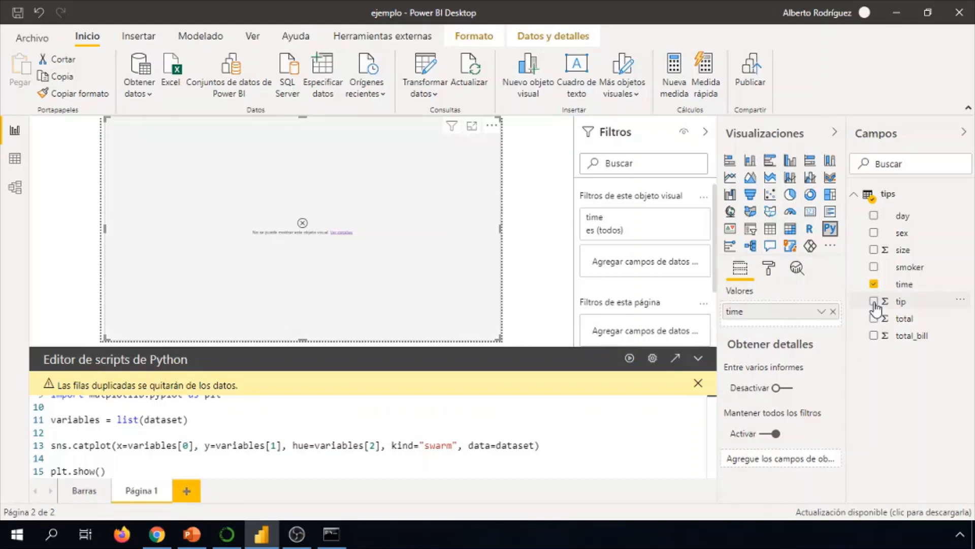
left_click(874, 302)
left_click(874, 267)
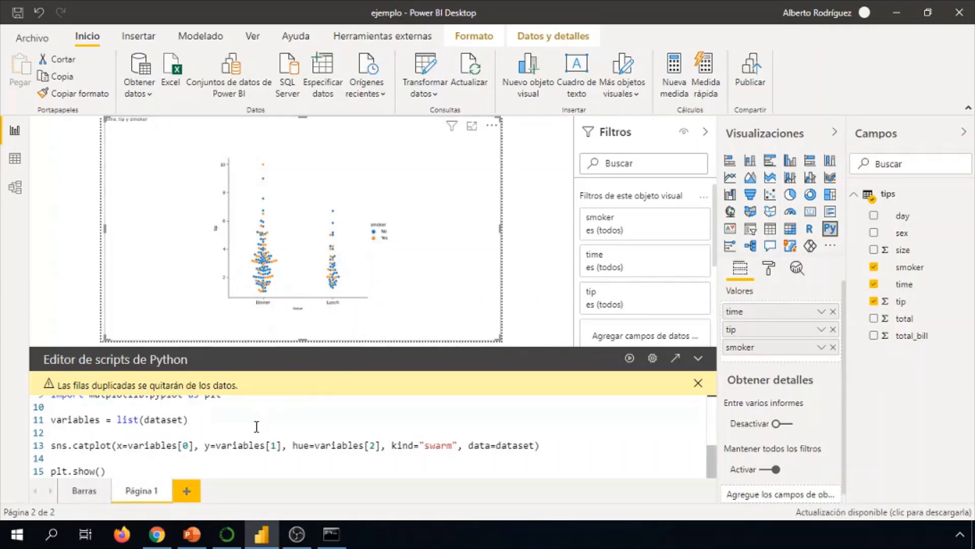
scroll(226, 452, "up", 1)
scroll(226, 452, "down", 1)
scroll(220, 452, "up", 1)
scroll(316, 446, "down", 1)
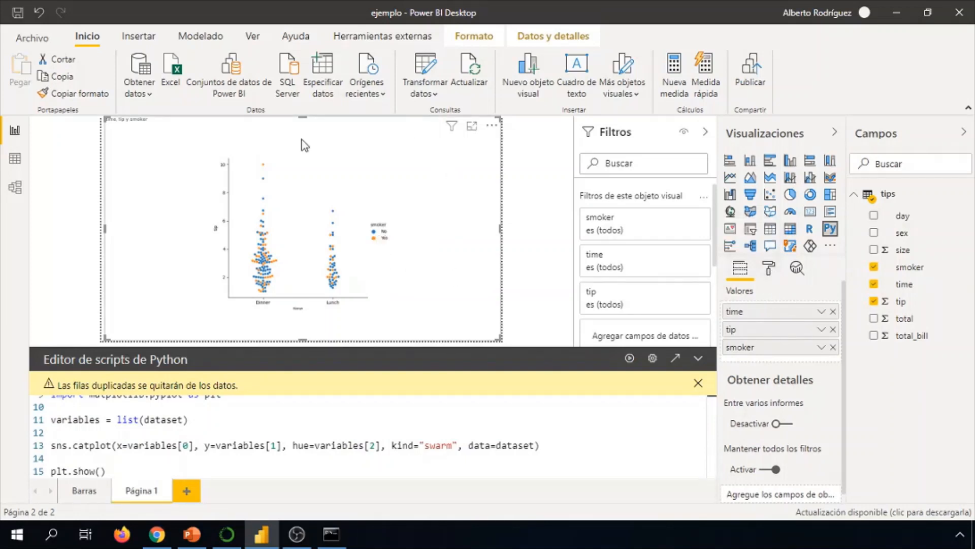
- Shrink the Python visual from its upper-left corner to free space beside it, and deselect it
left_click_drag(104, 118, 226, 153)
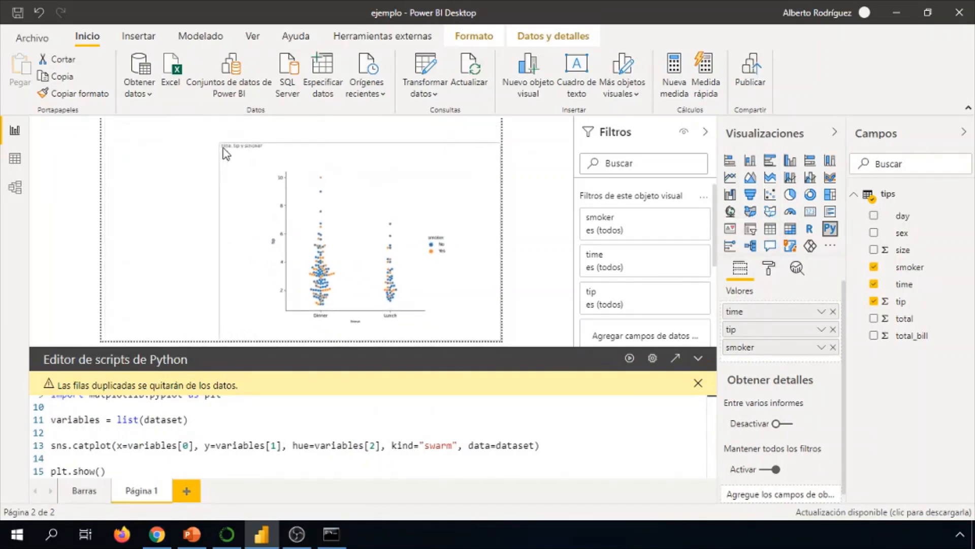
left_click(160, 191)
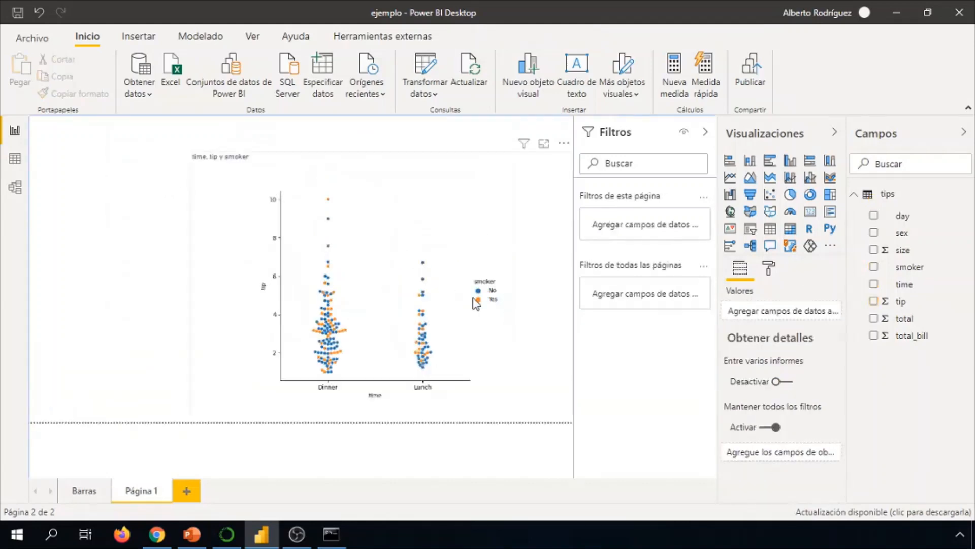
left_click(431, 306)
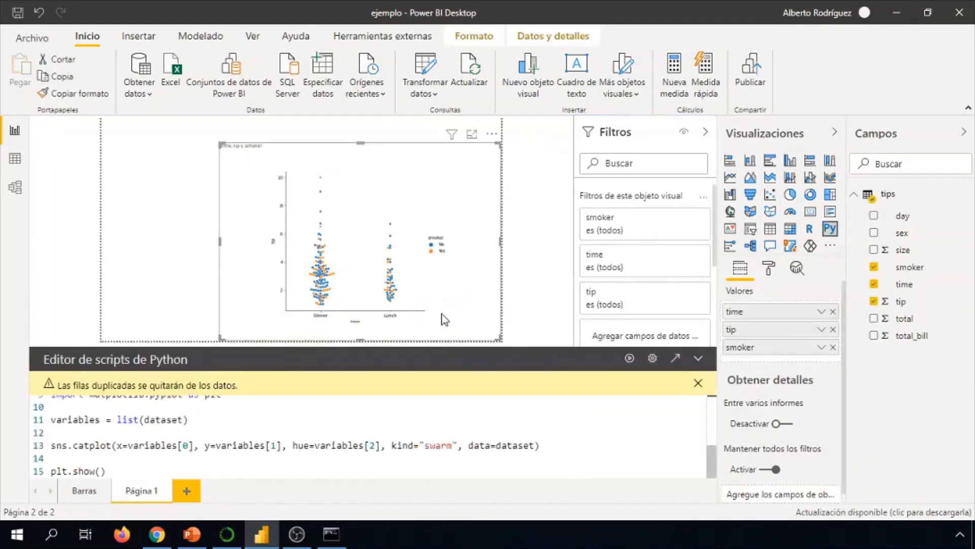
left_click(561, 264)
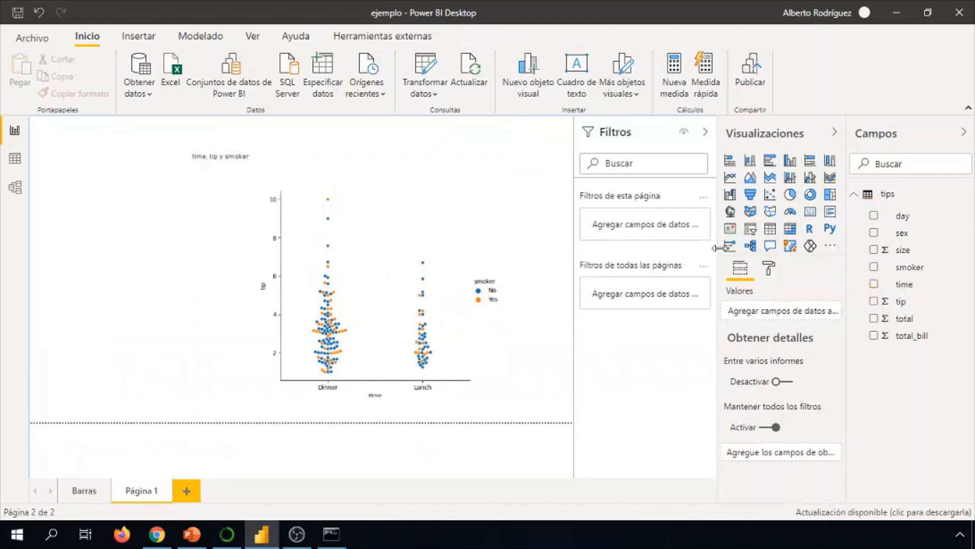
- Insert a slicer on the time field, sized to fit the free space beside the swarm plot
left_click(752, 235)
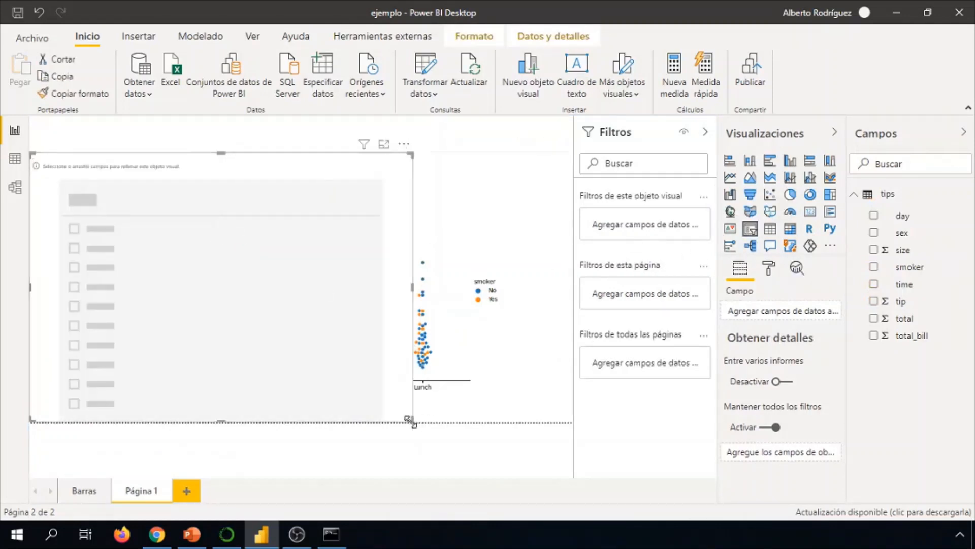
left_click_drag(381, 372, 166, 300)
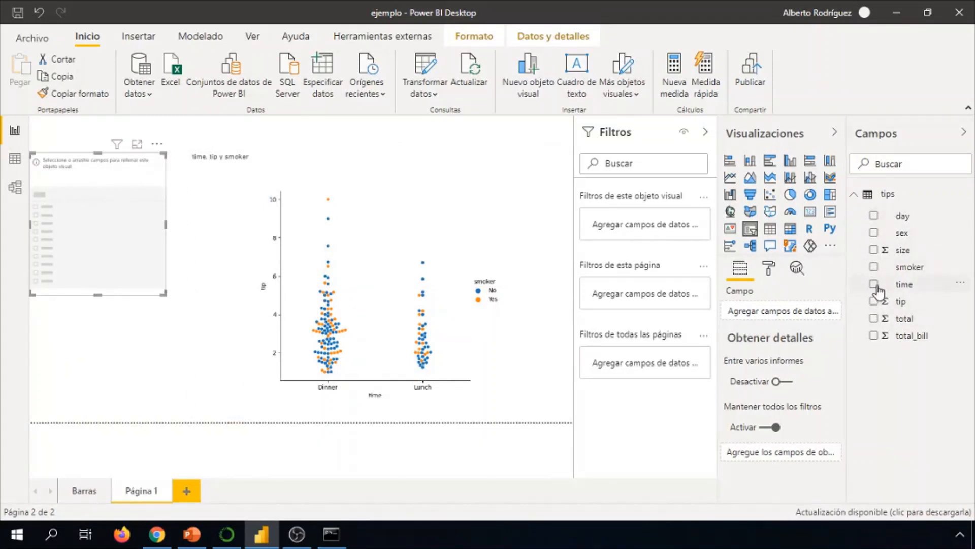
left_click(875, 285)
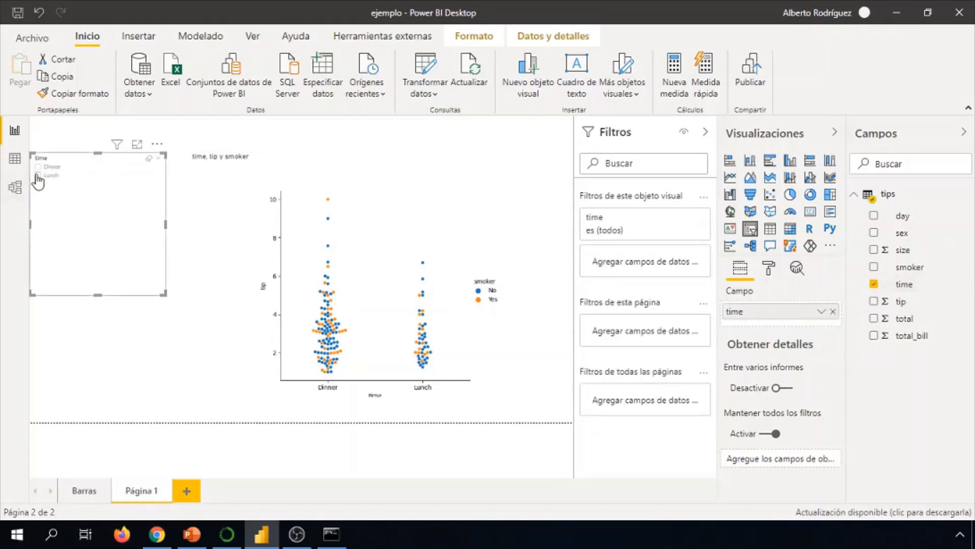
- Try filtering the plot to Lunch with the time slicer, clear the selection, and reduce the slicer's height
left_click(37, 175)
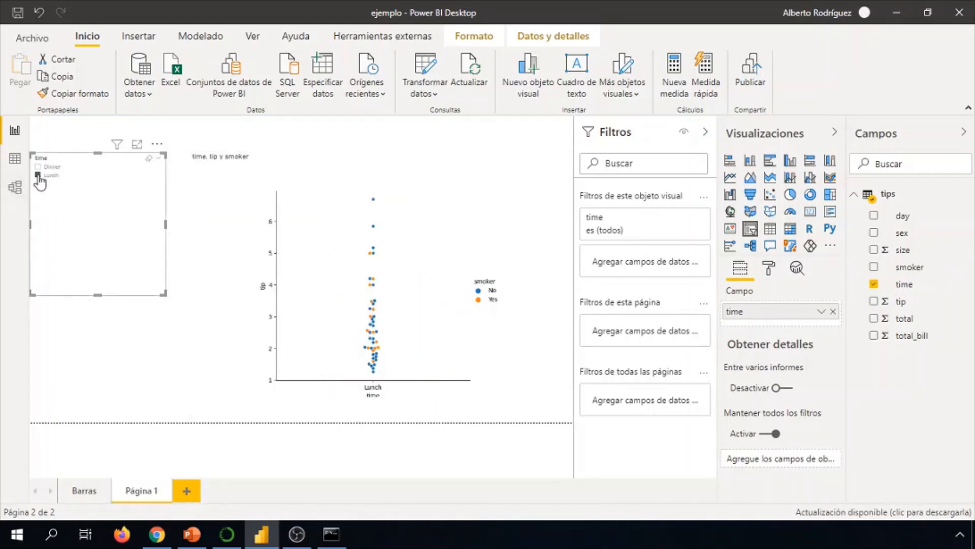
left_click(37, 176)
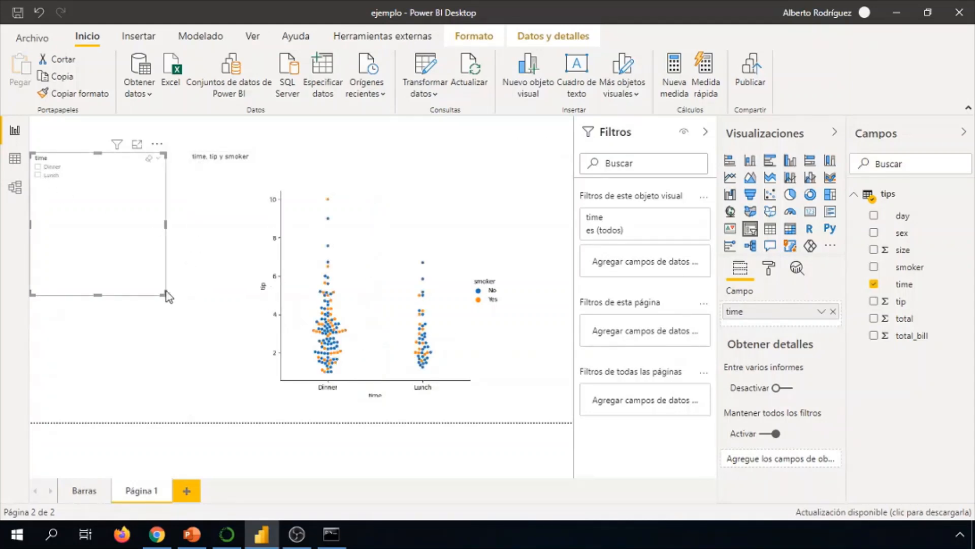
left_click_drag(168, 231, 177, 217)
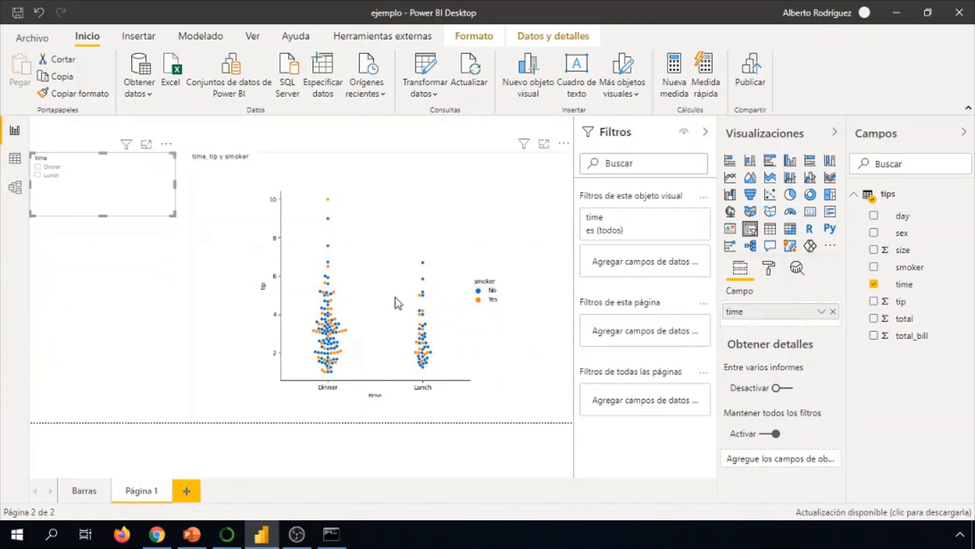
- Set the Python visual's title text to "Prueba scatterplot"
left_click(398, 323)
left_click(770, 268)
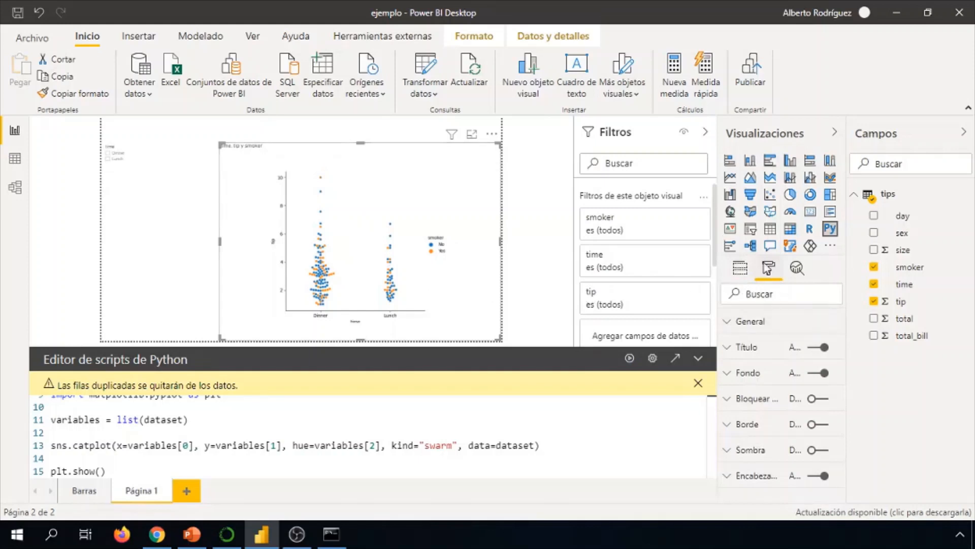
left_click(747, 347)
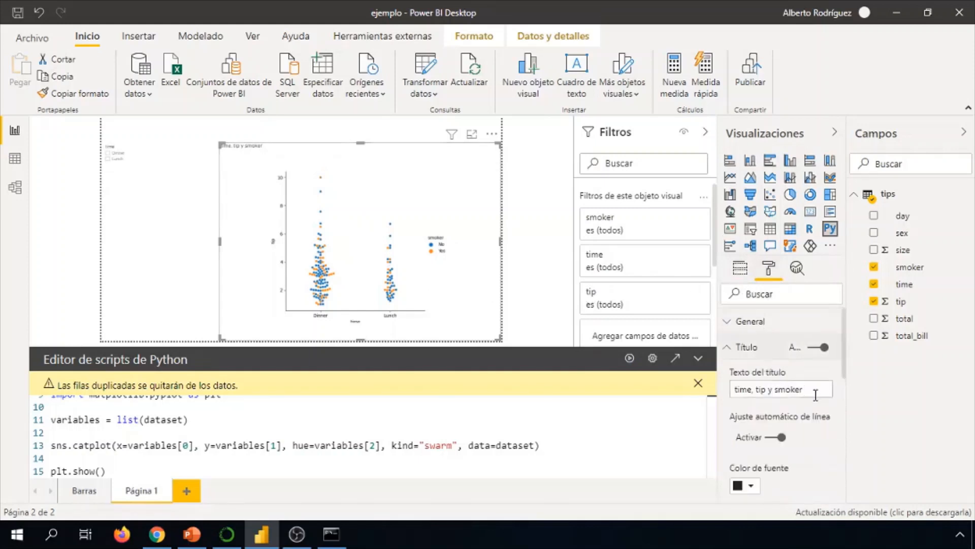
left_click_drag(808, 391, 669, 388)
type("Pr")
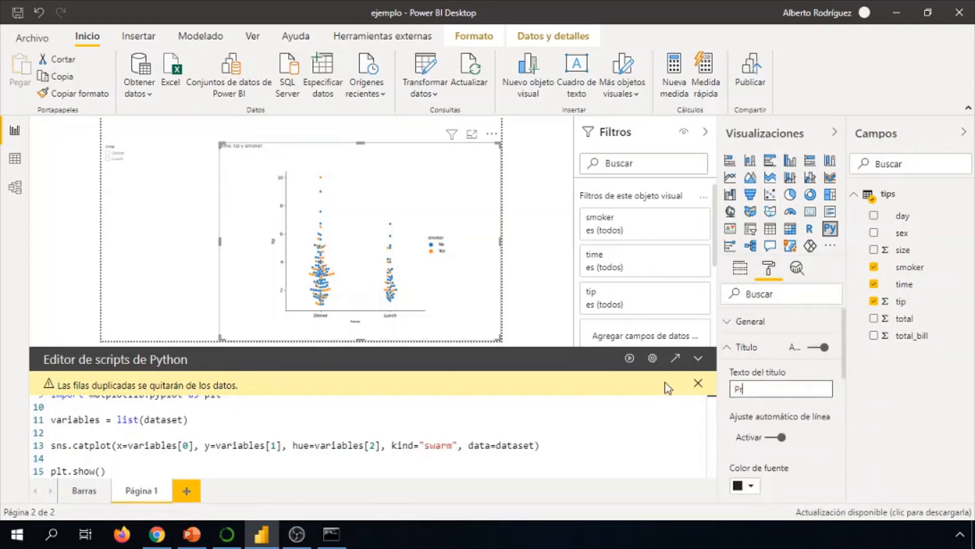
type("ueba scatterplot")
- Center the Python visual's title and set its text size to 23 pt
scroll(782, 404, "down", 5)
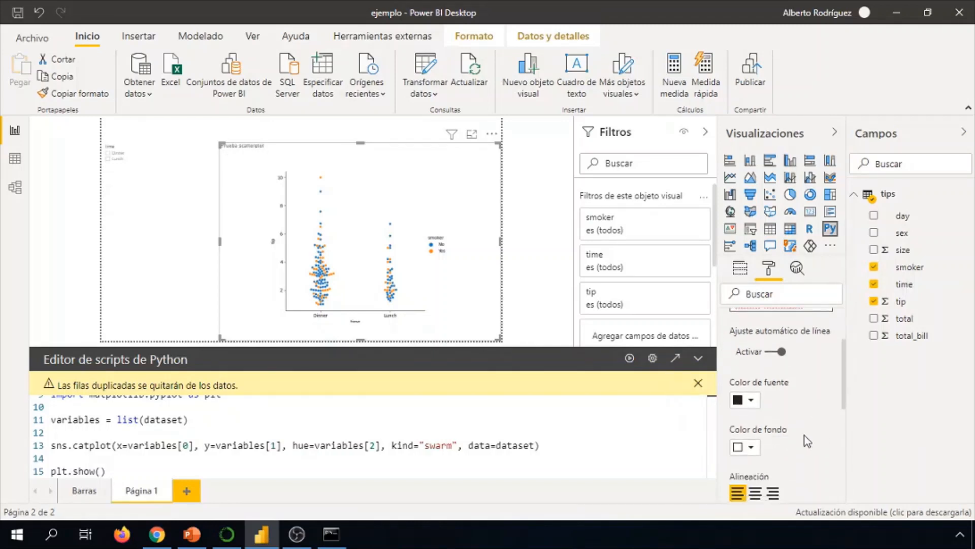
left_click(755, 421)
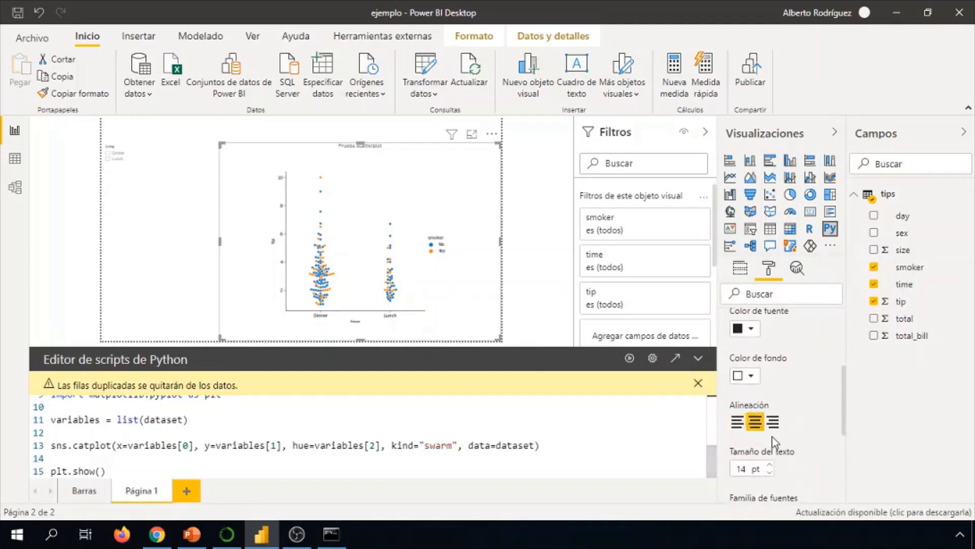
scroll(783, 406, "down", 3)
left_click(770, 394)
left_click(770, 395)
left_click(770, 394)
left_click(770, 394)
left_click(770, 394)
left_click(771, 394)
left_click(770, 394)
left_click(770, 394)
left_click(770, 394)
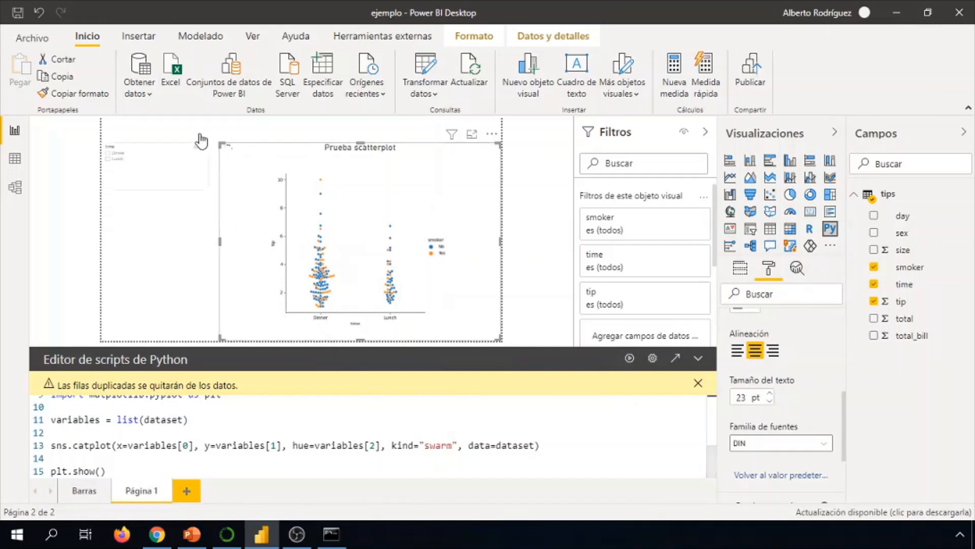
- Collapse the Python script editor and deselect the visual
left_click(698, 357)
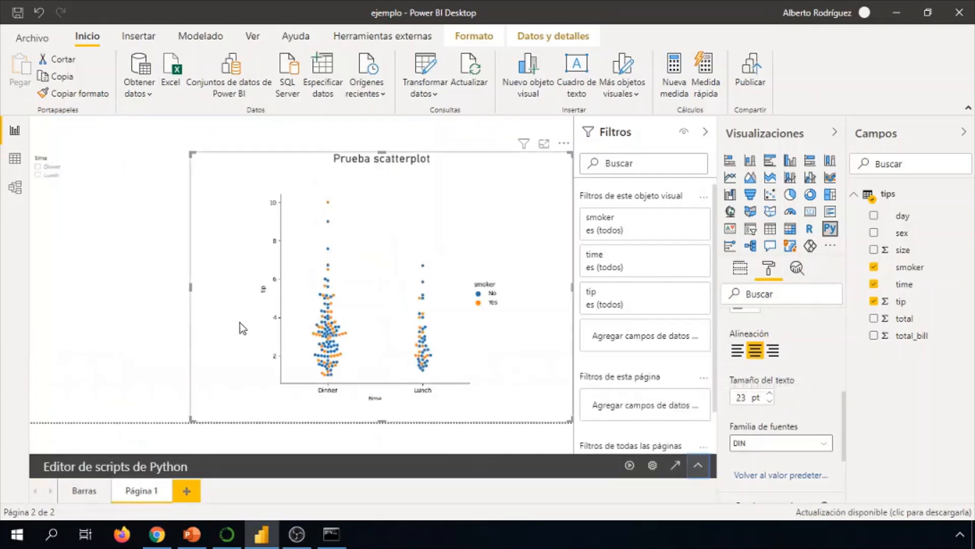
left_click(140, 268)
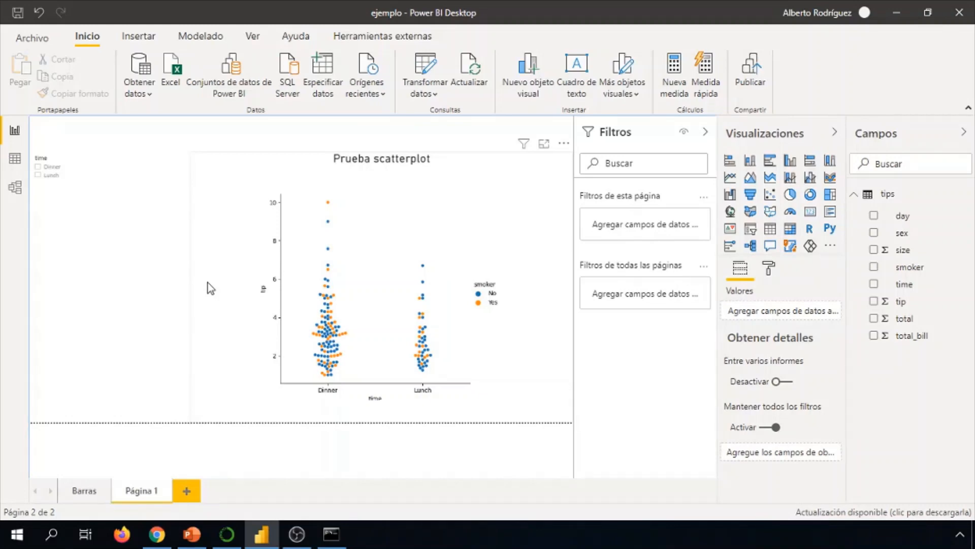
- Switch to Chrome and review the box and violin plot examples in seaborn's categorical plotting tutorial
left_click(157, 534)
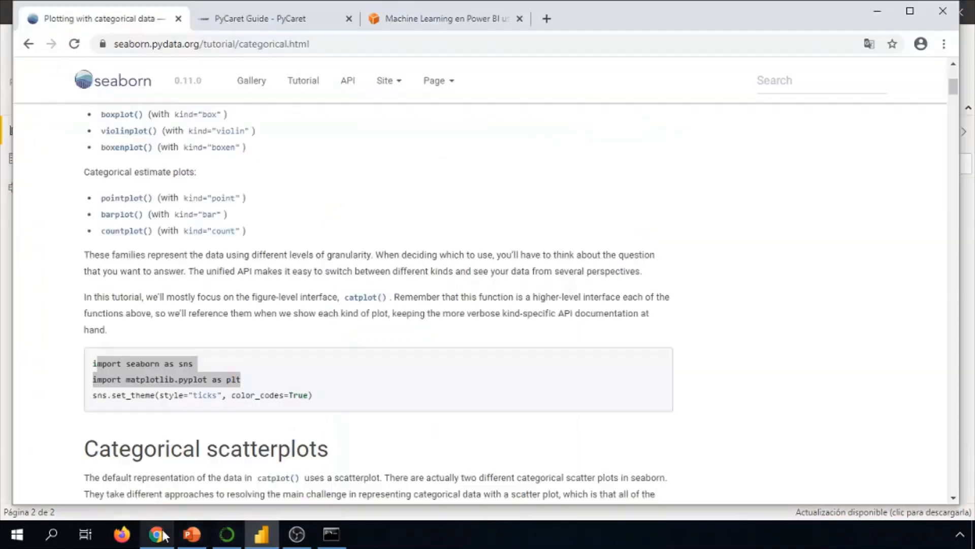
scroll(147, 359, "down", 20)
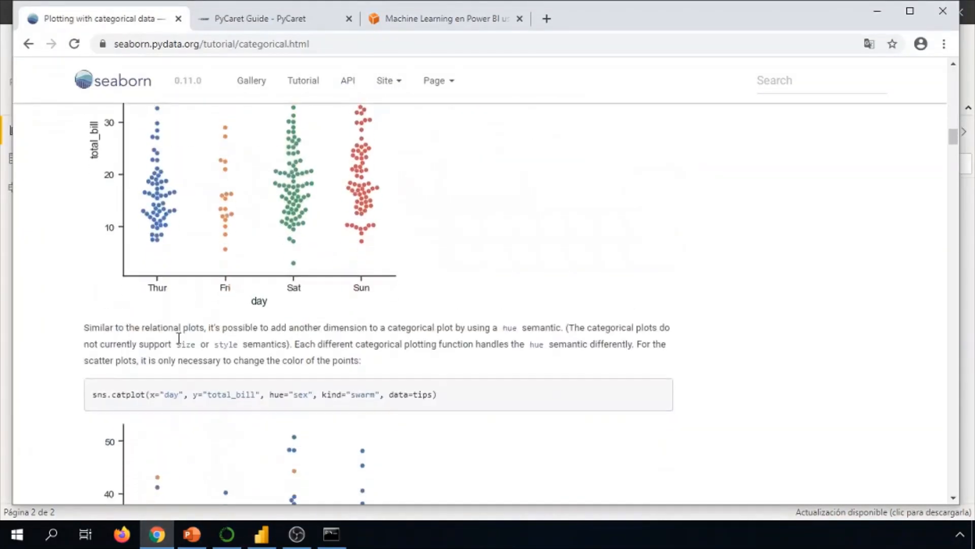
scroll(217, 360, "down", 20)
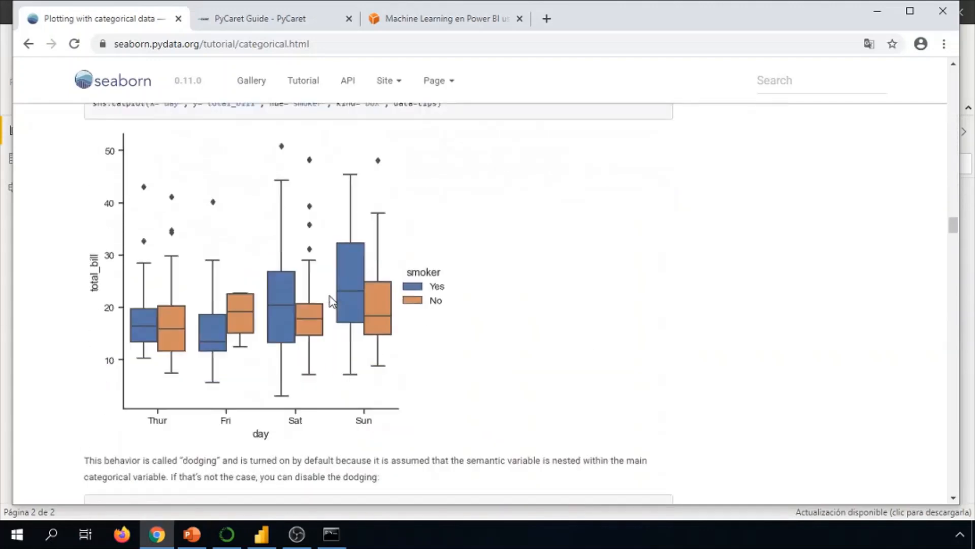
scroll(493, 328, "down", 15)
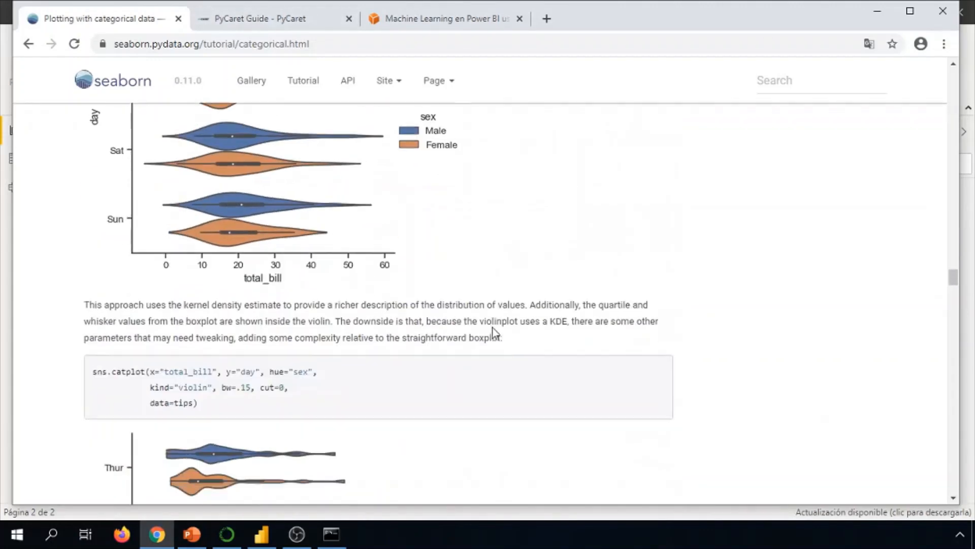
scroll(451, 301, "down", 5)
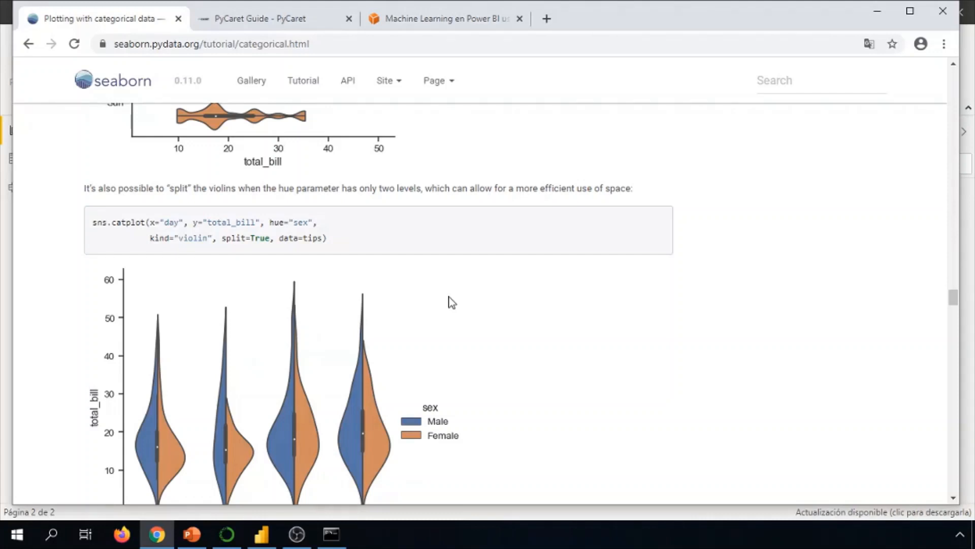
- Check the index slide in PowerPoint, and look through the PyCaret guide page in Chrome
left_click(195, 540)
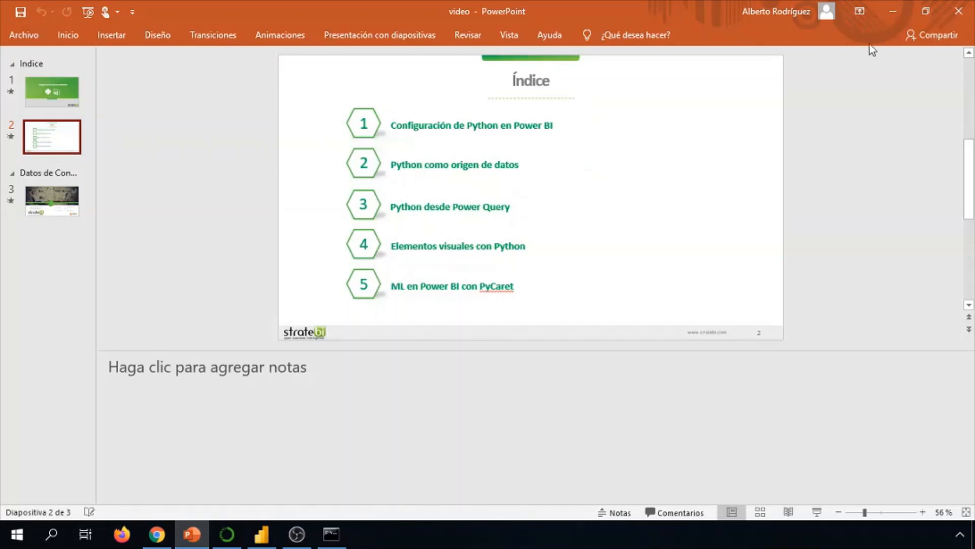
left_click(893, 11)
left_click(229, 18)
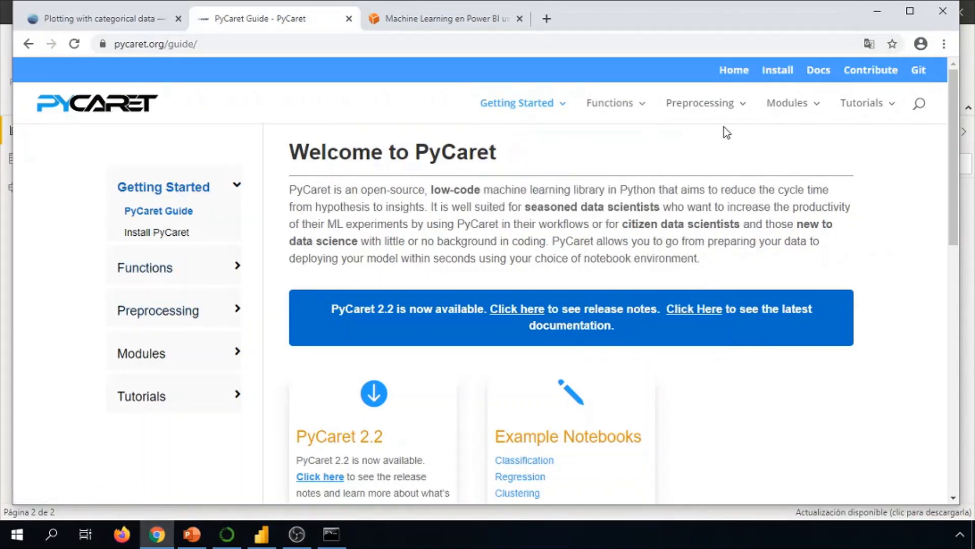
scroll(422, 308, "down", 5)
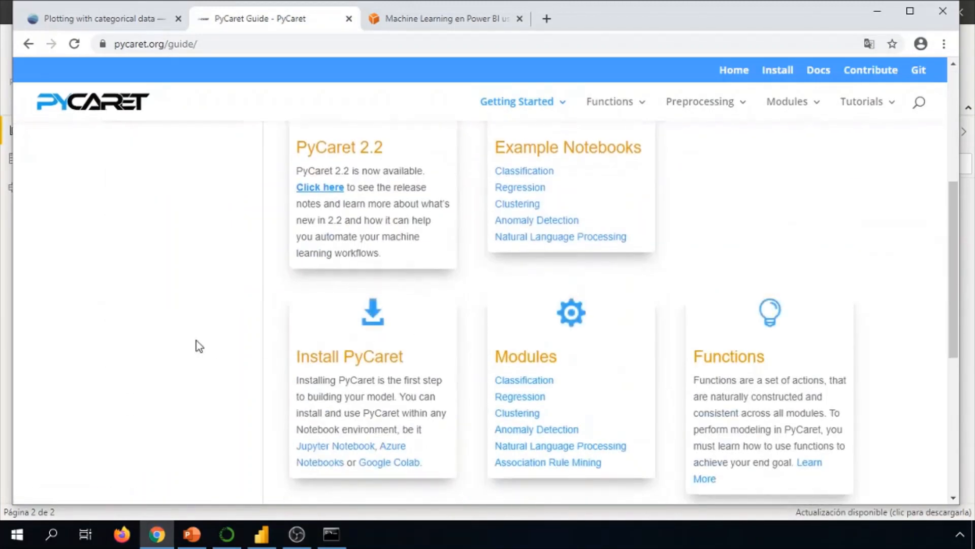
scroll(197, 344, "up", 5)
- Skim the TodoBI article on machine learning in Power BI with PyCaret and return to the PyCaret guide
left_click(386, 19)
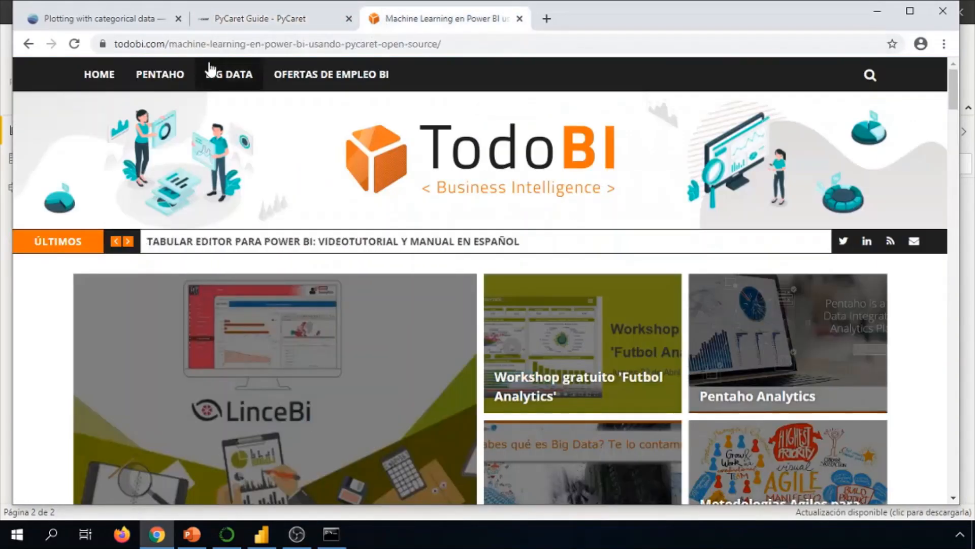
scroll(24, 330, "down", 8)
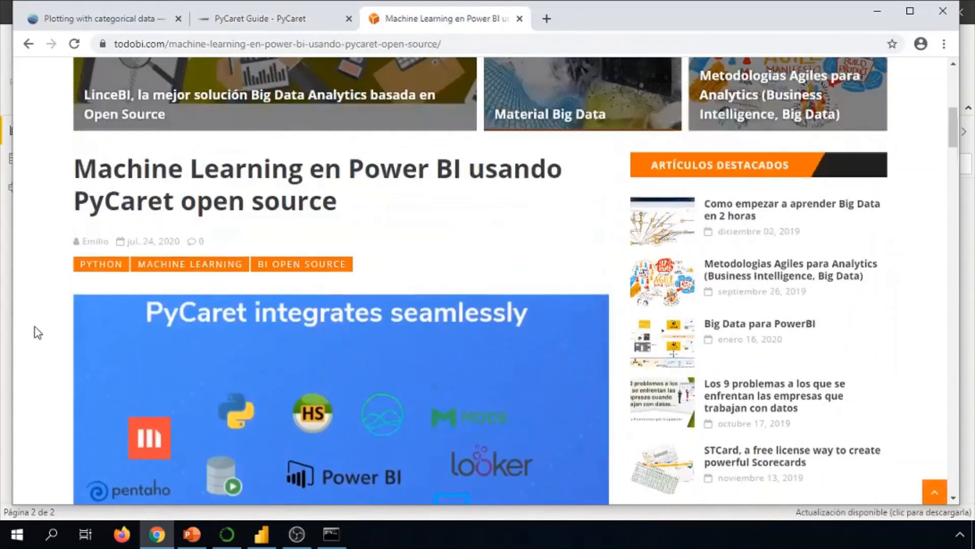
scroll(89, 182, "down", 20)
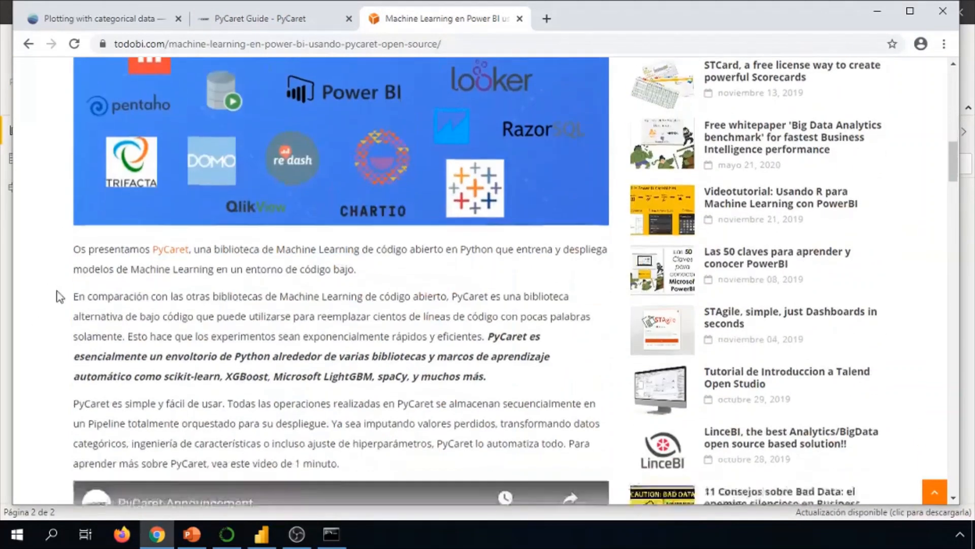
left_click(295, 15)
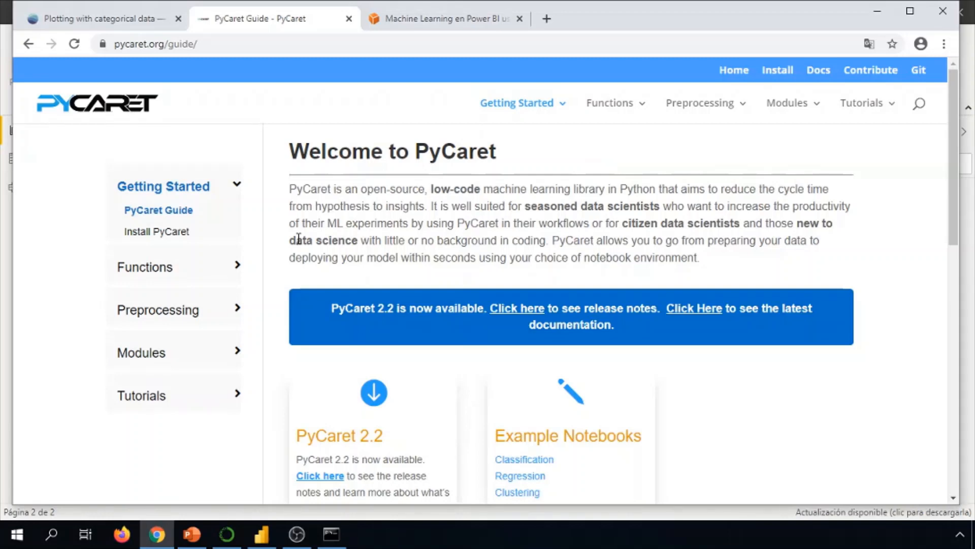
- Switch to the Command Prompt with the power-bi-video environment and run pip install pycaret
left_click(262, 534)
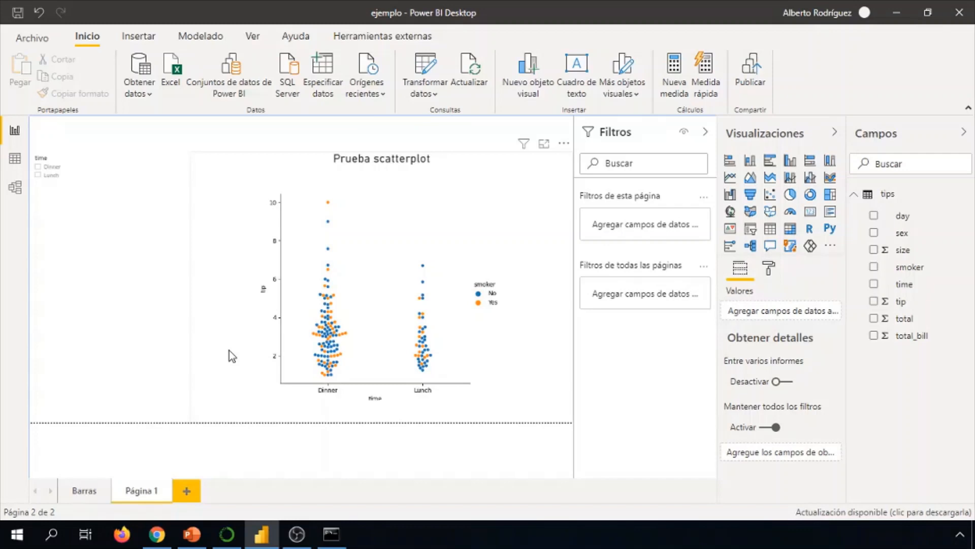
left_click(331, 534)
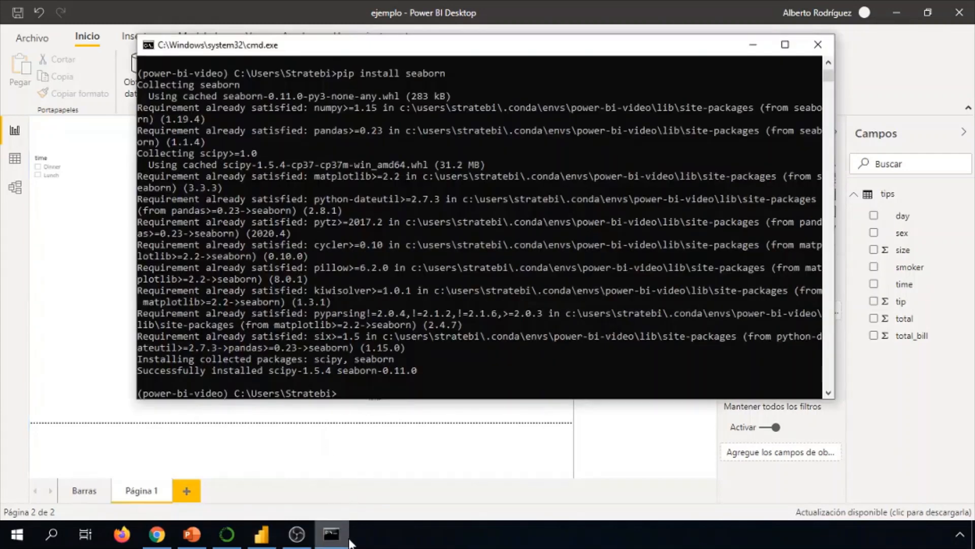
type("pip install pycaret")
key("Return")
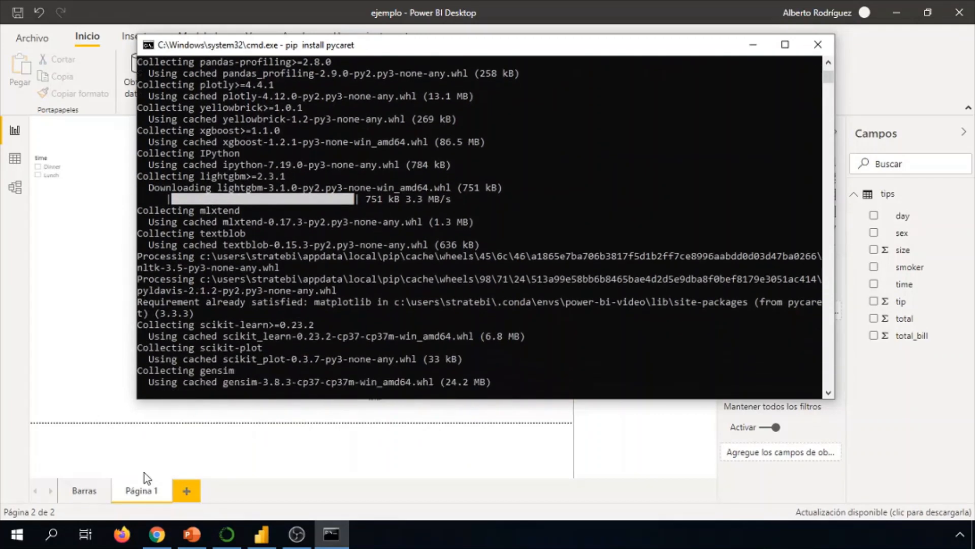
- Switch to Chrome, look through PyCaret's tutorials list and Regression module documentation, and return to the PyCaret guide
left_click(157, 534)
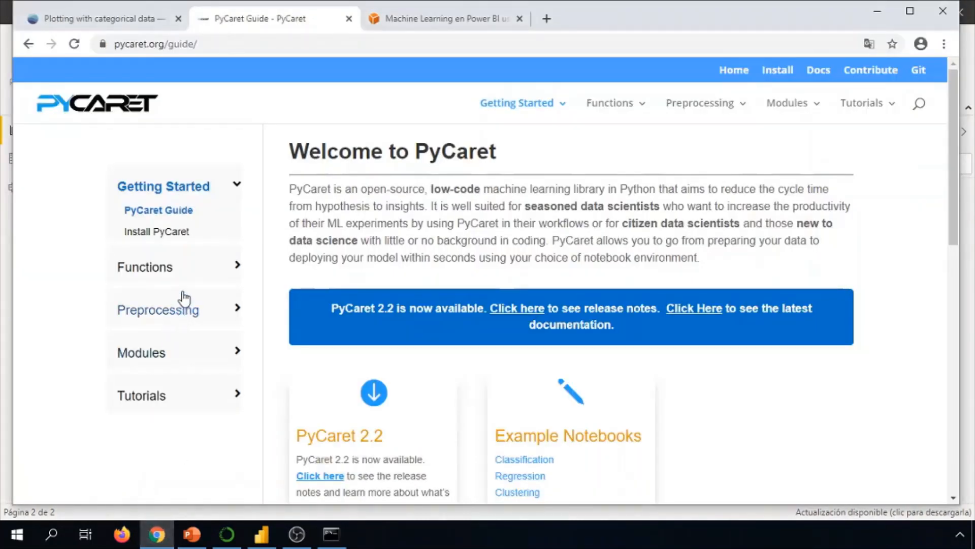
left_click(179, 393)
scroll(178, 386, "down", 2)
left_click(161, 348)
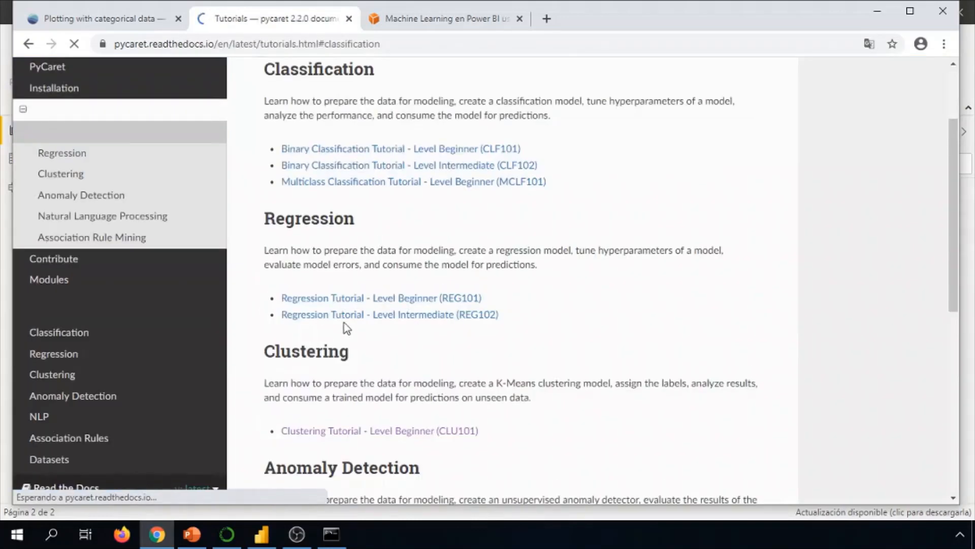
scroll(335, 331, "down", 8)
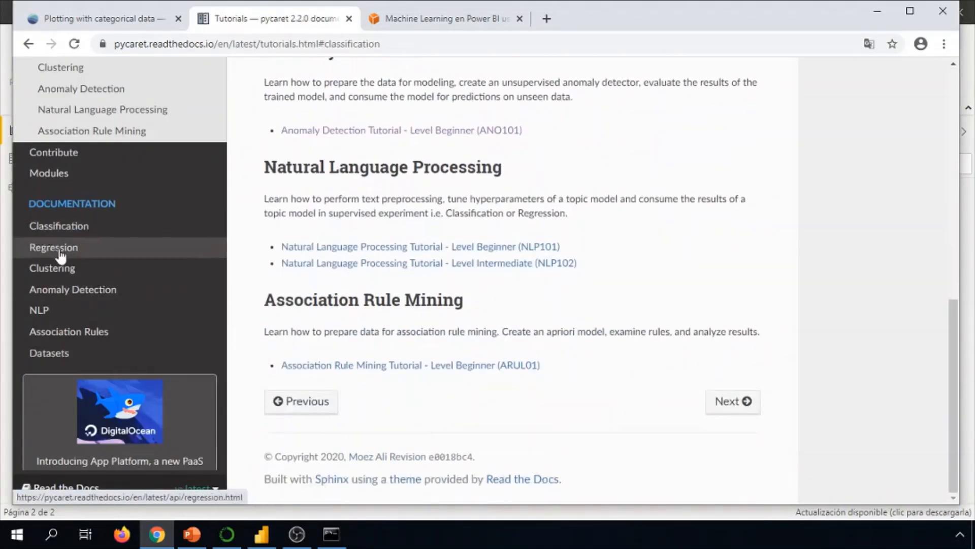
left_click(60, 254)
scroll(449, 307, "down", 6)
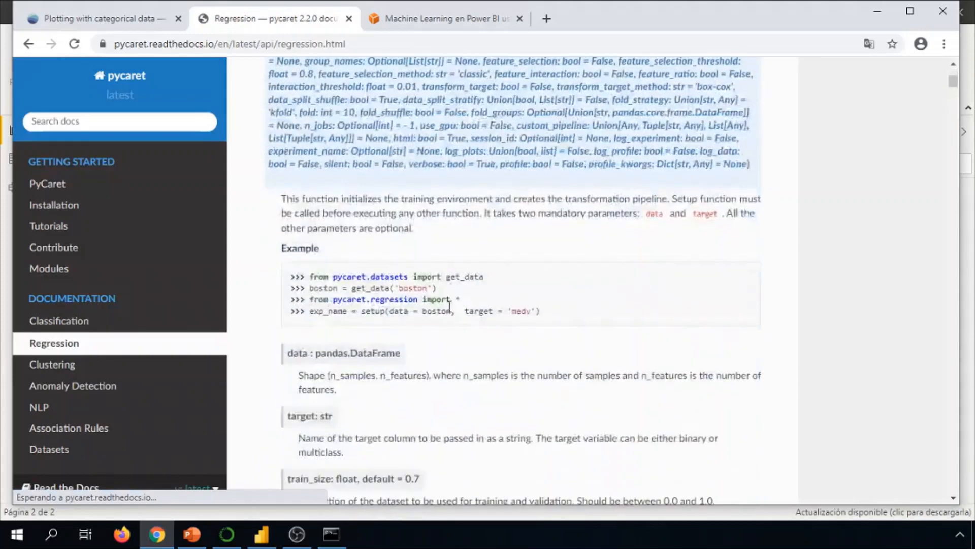
scroll(449, 307, "down", 15)
scroll(436, 321, "down", 8)
scroll(409, 320, "up", 14)
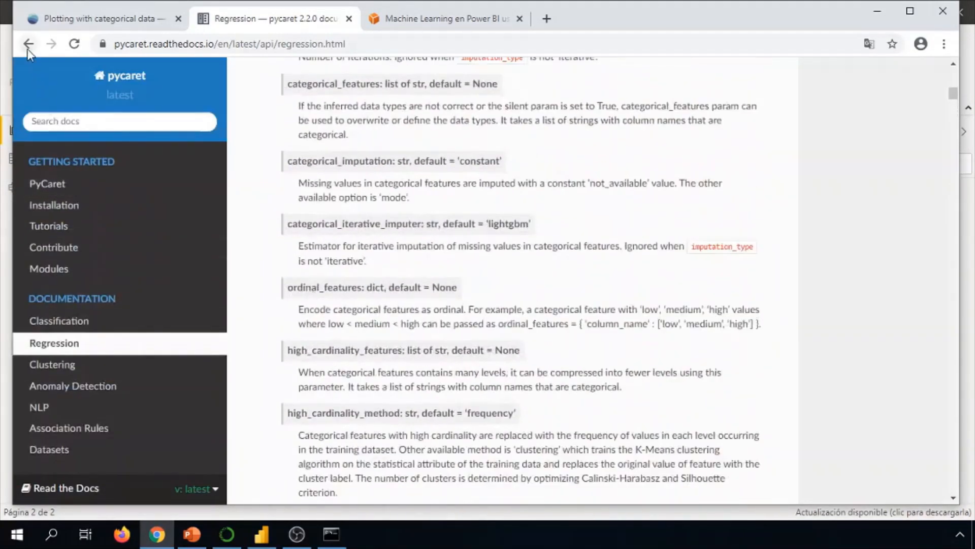
left_click(28, 44)
scroll(246, 202, "up", 10)
left_click(28, 45)
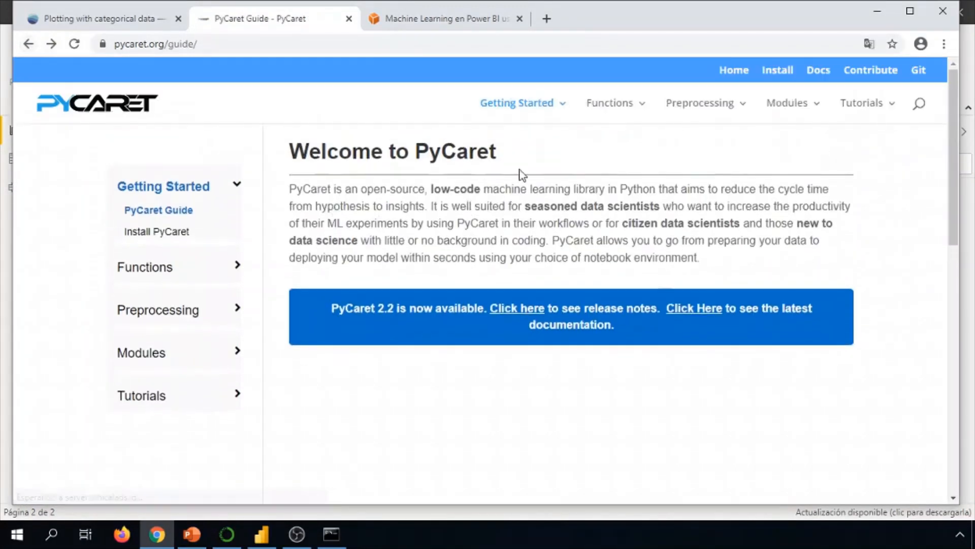
- Explore PyCaret's function categories, and review the code examples on the Compare Models page
mouse_move(514, 109)
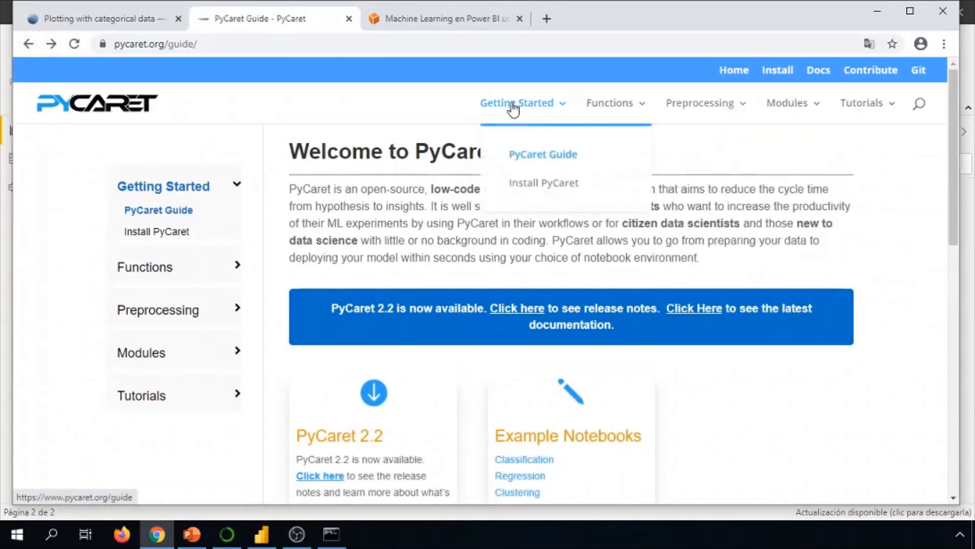
mouse_move(590, 107)
mouse_move(618, 154)
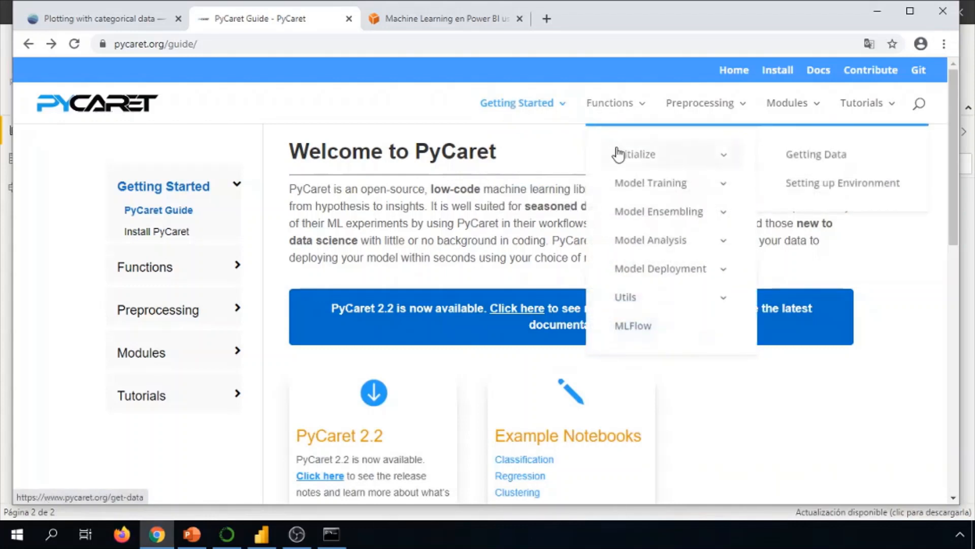
mouse_move(634, 183)
left_click(808, 185)
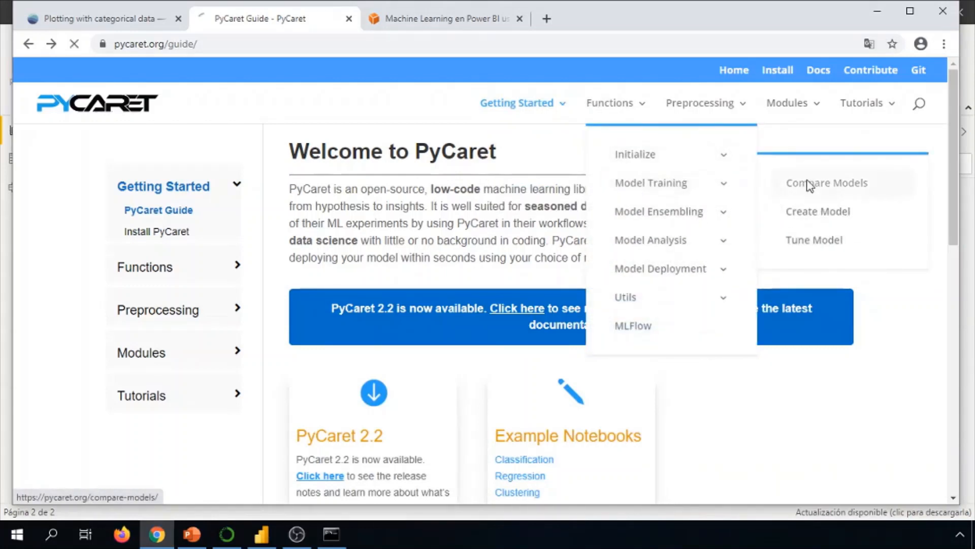
mouse_move(672, 222)
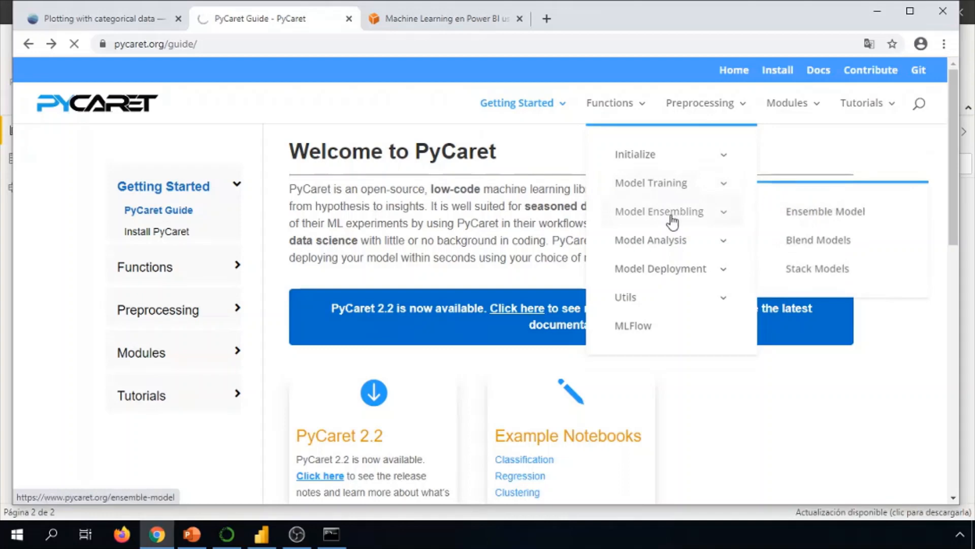
scroll(346, 250, "down", 4)
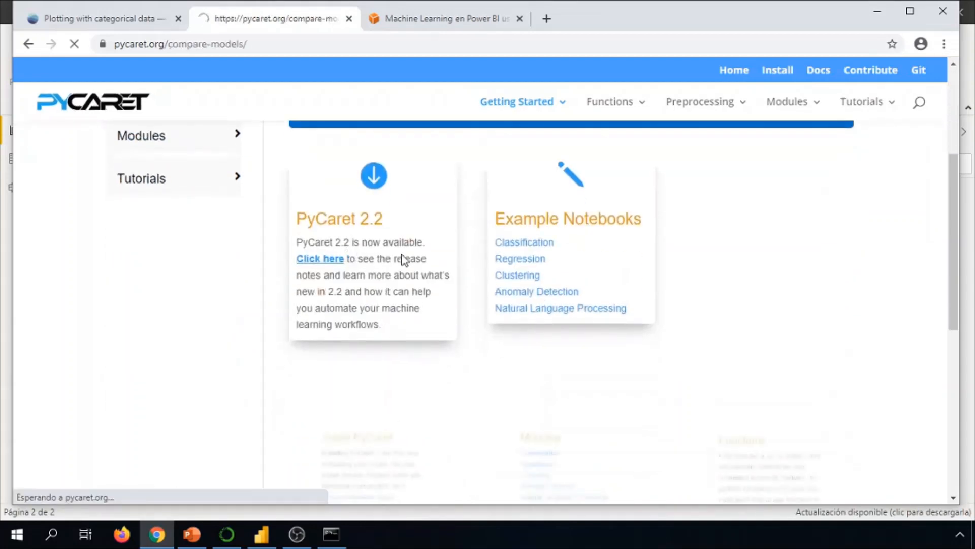
scroll(518, 246, "down", 8)
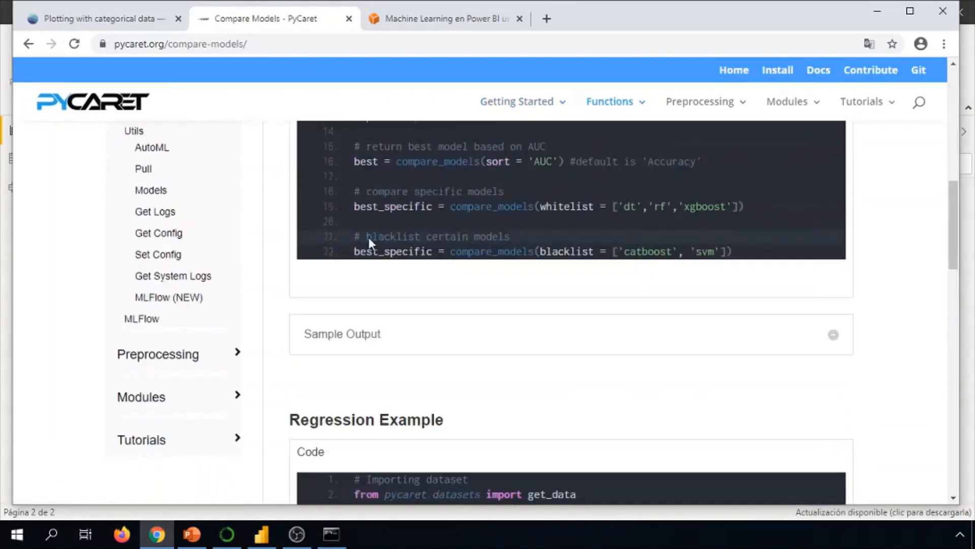
scroll(397, 262, "up", 3)
scroll(395, 271, "down", 10)
scroll(395, 271, "up", 6)
scroll(395, 275, "down", 20)
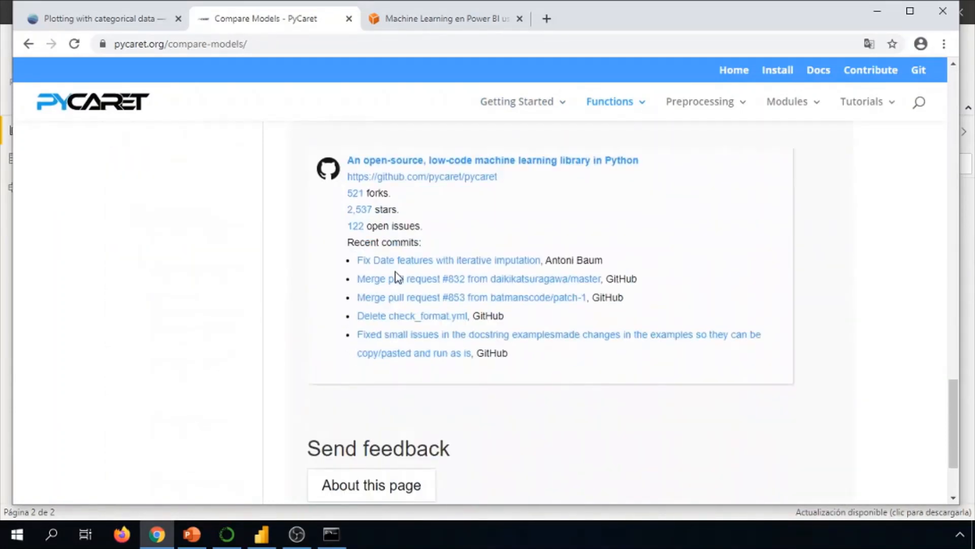
scroll(391, 279, "up", 8)
scroll(386, 266, "up", 10)
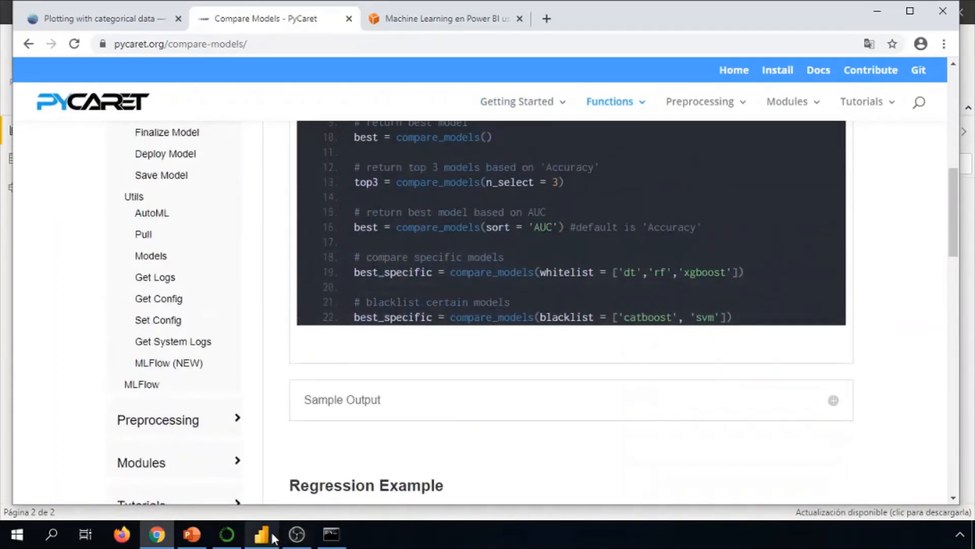
- Check the progress of the PyCaret installation in the Command Prompt
left_click(317, 540)
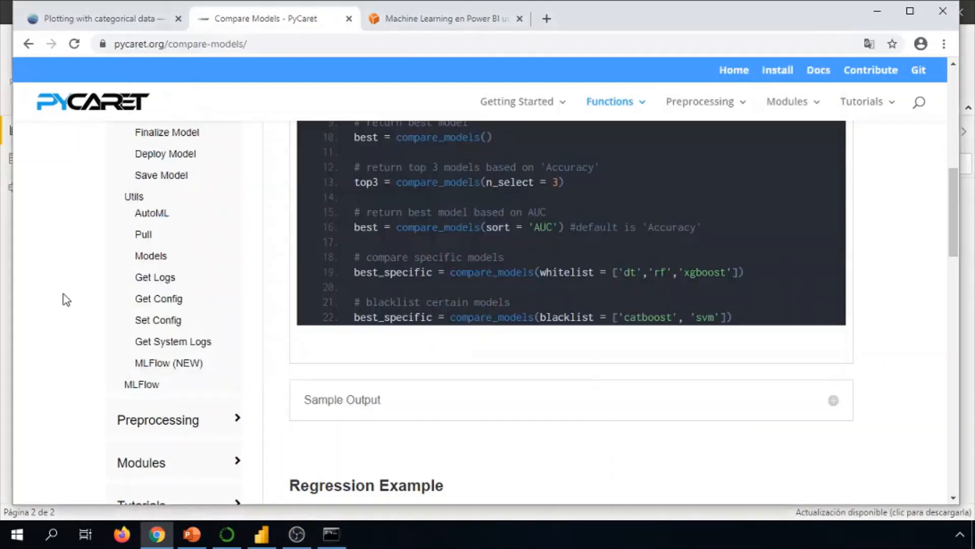
left_click(66, 299)
left_click(336, 531)
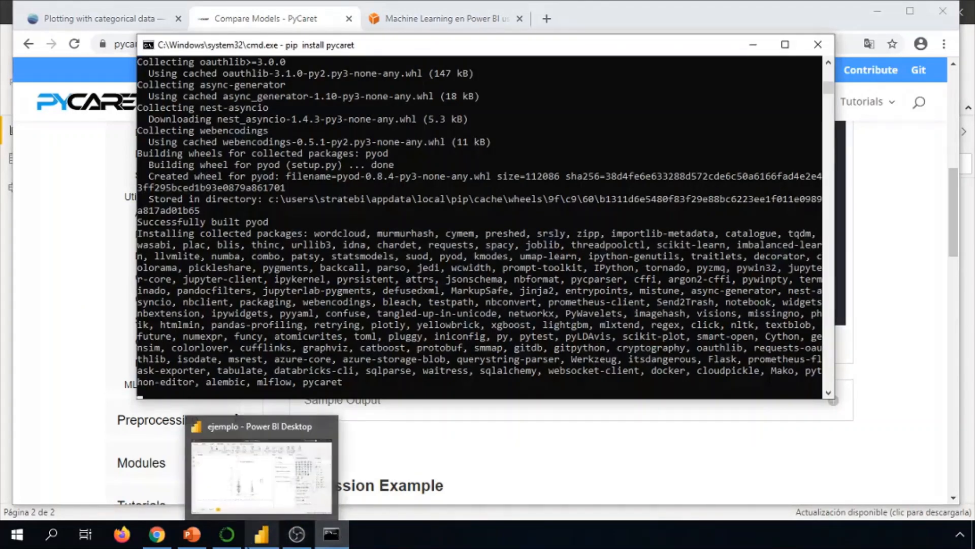
- Switch to Power BI, open the tips query in Power Query Editor, and start a Run Python script transformation
left_click(262, 533)
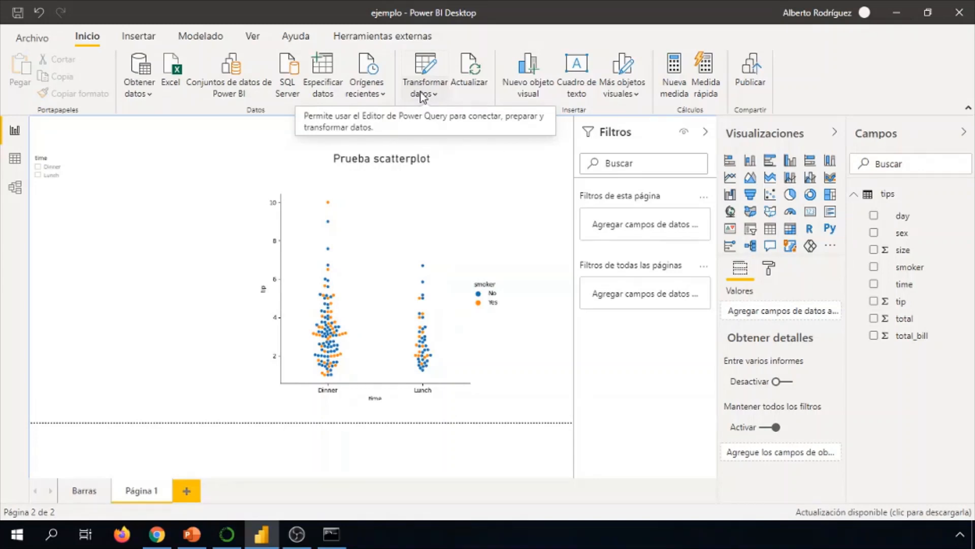
left_click(422, 94)
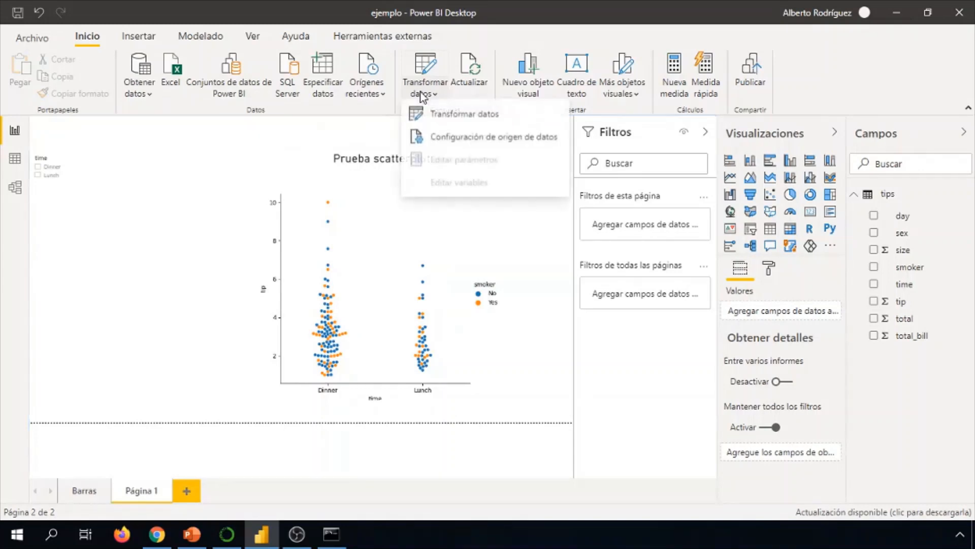
left_click(435, 117)
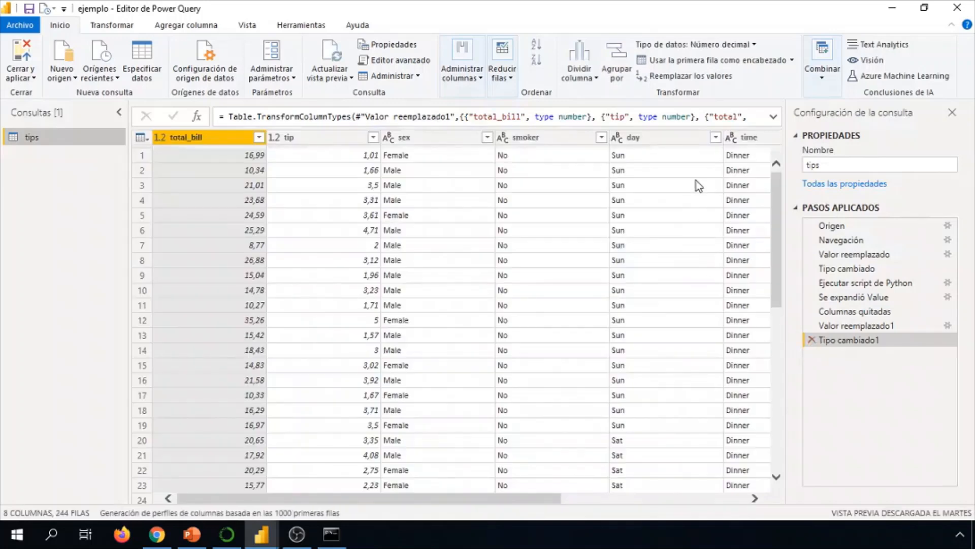
left_click(112, 26)
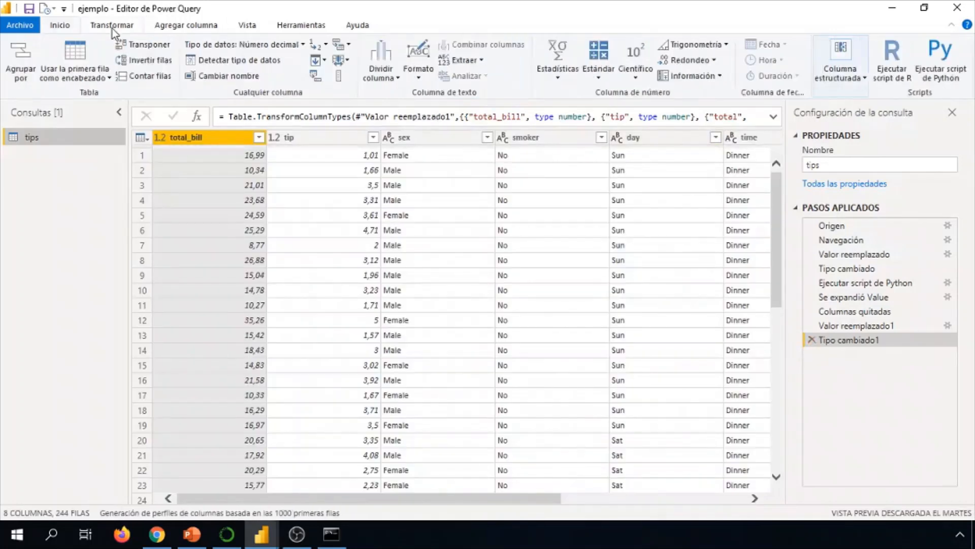
left_click(953, 72)
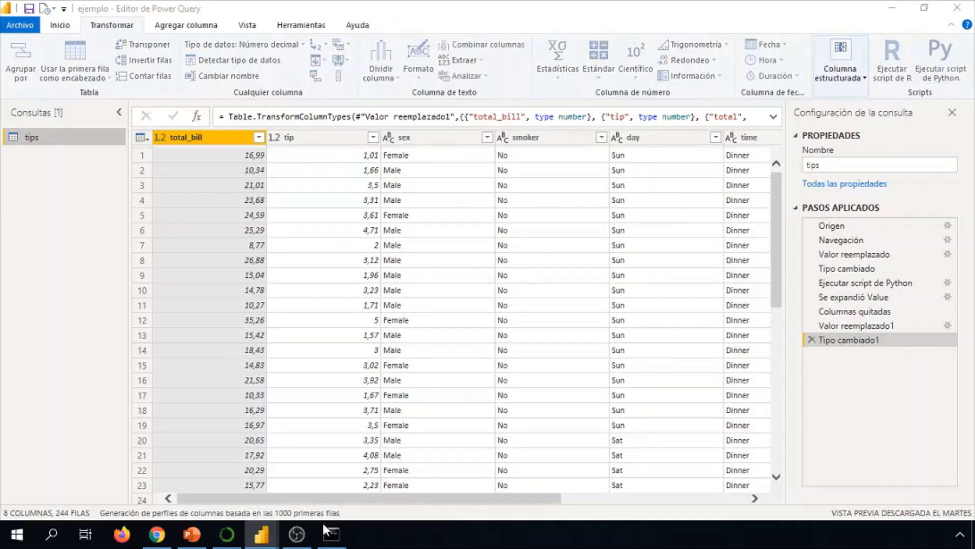
left_click(328, 532)
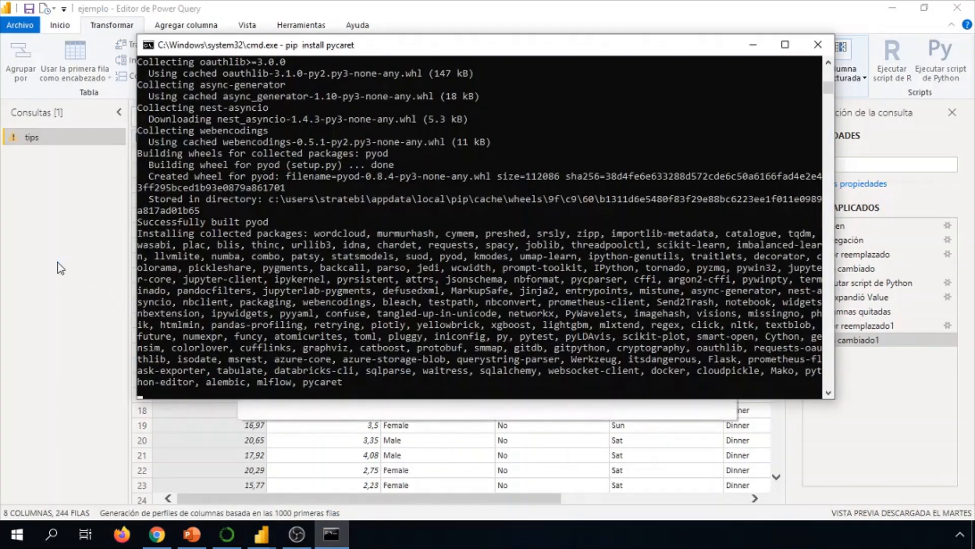
left_click(756, 46)
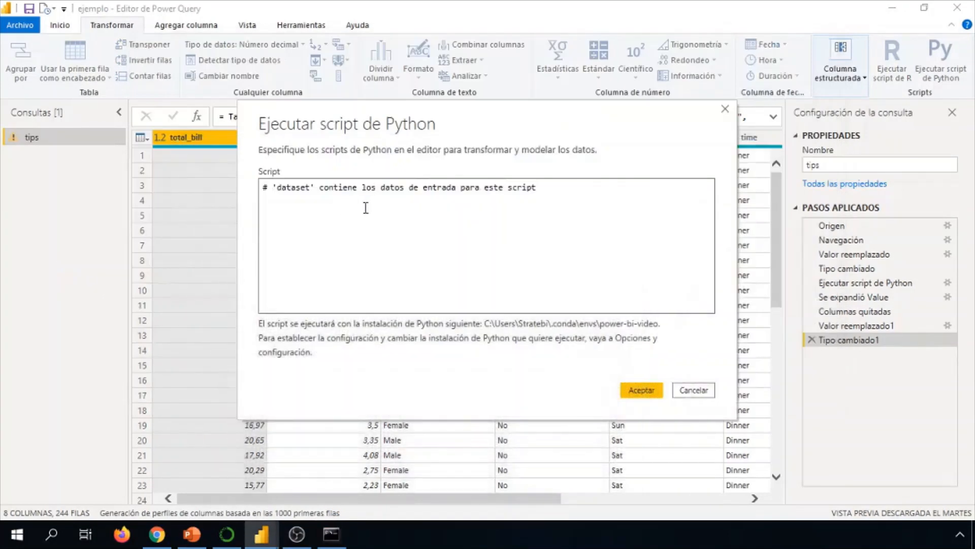
- Write a script with "from pycaret.clustering import *" and "dataset = get_clusters(data=dataset)" in the Python script dialog
type("from pycaret.clustering import")
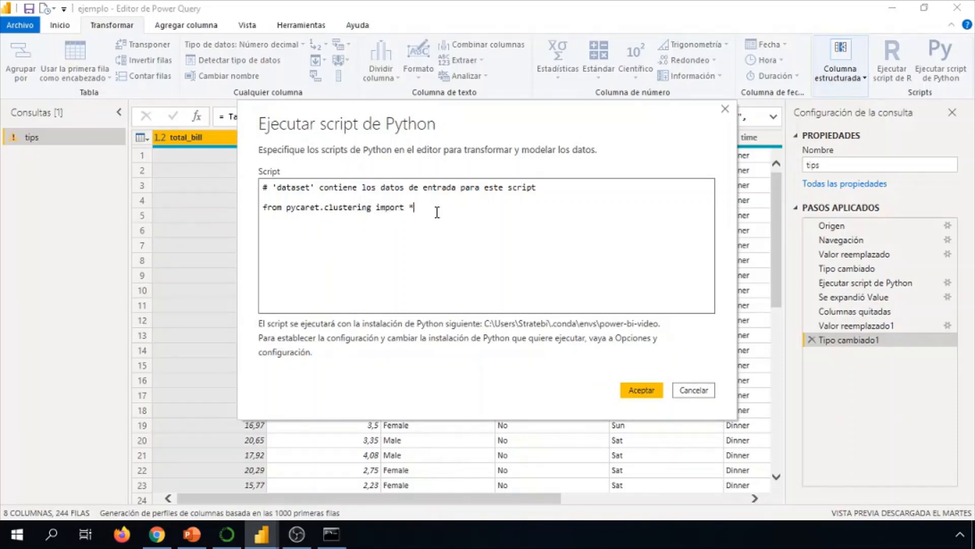
type(" *")
key("Return")
type("dataset = get_clusters(")
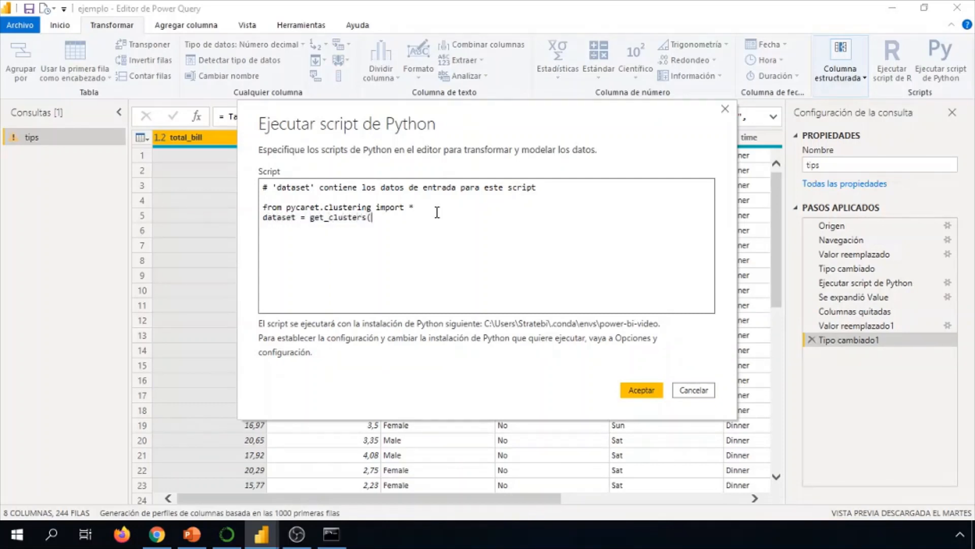
type("data=dataset)")
left_click_drag(310, 218, 242, 211)
left_click(441, 217)
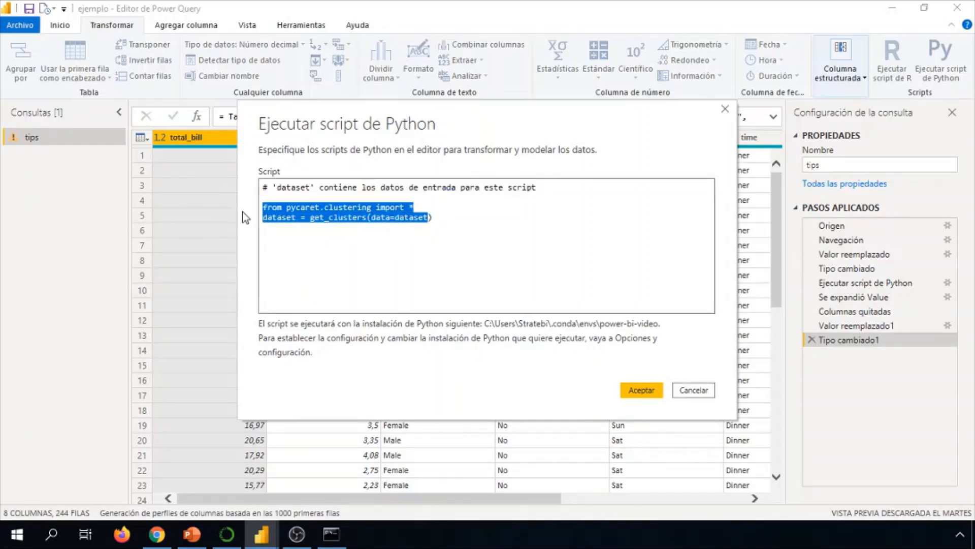
left_click_drag(433, 219, 262, 207)
- Recheck the PyCaret installation in the Command Prompt, and look again at the Compare Models page in Chrome
left_click(343, 539)
left_click(307, 533)
left_click(333, 534)
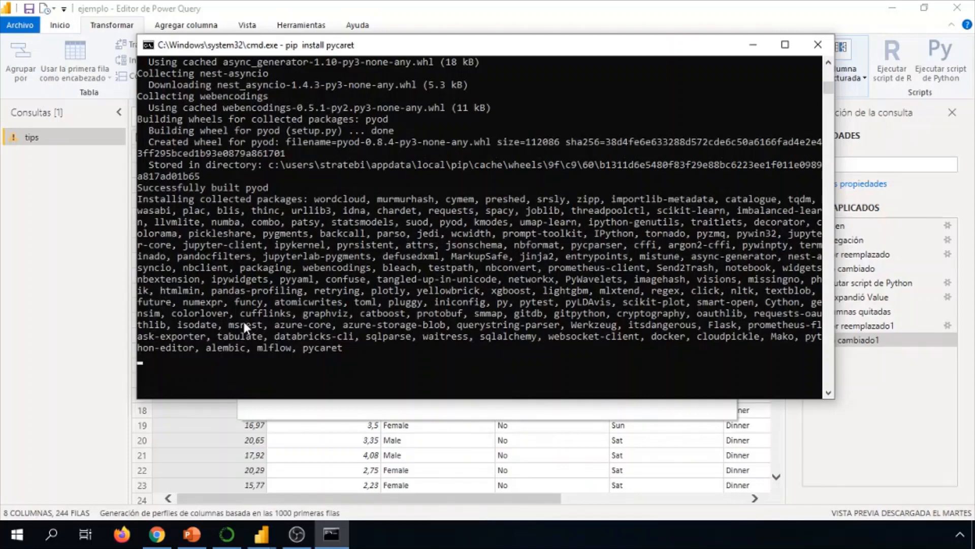
left_click(309, 410)
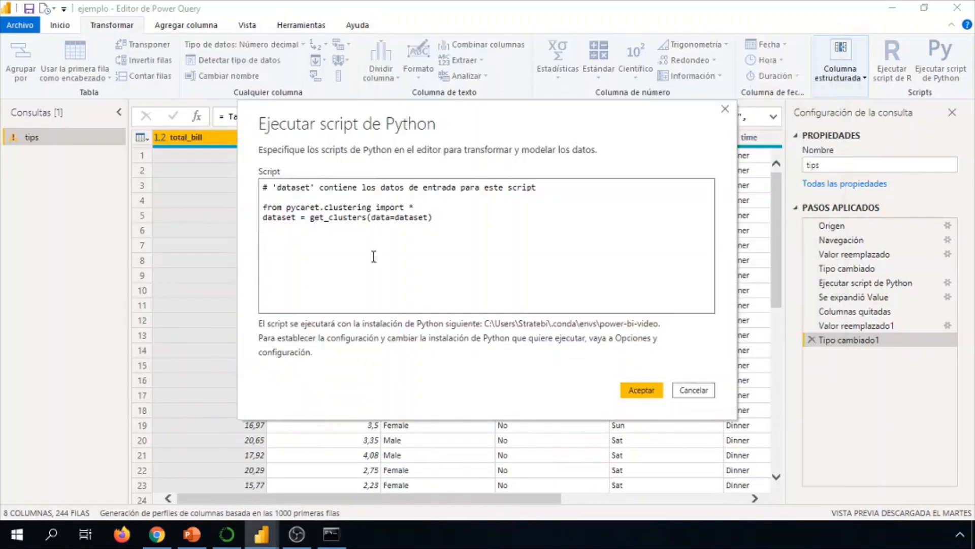
left_click_drag(434, 217, 237, 195)
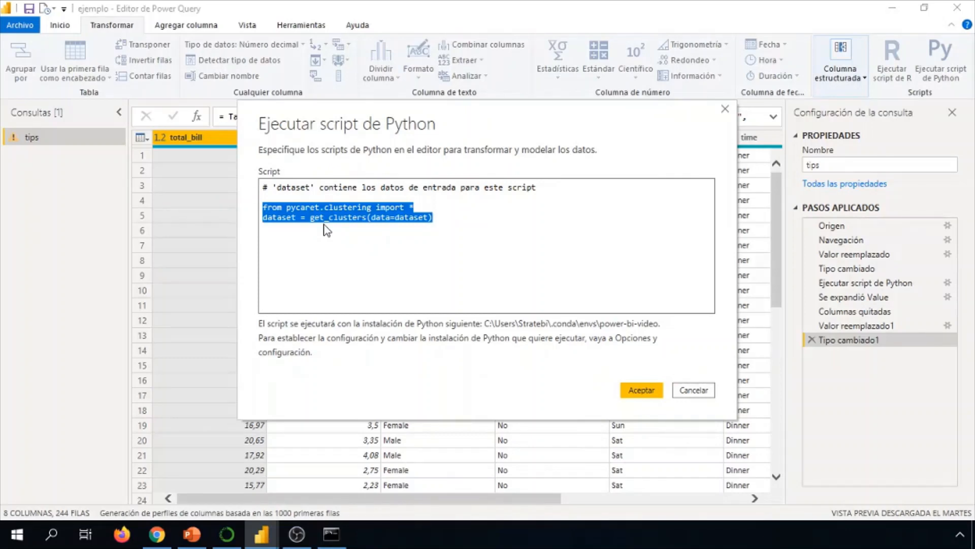
left_click(331, 533)
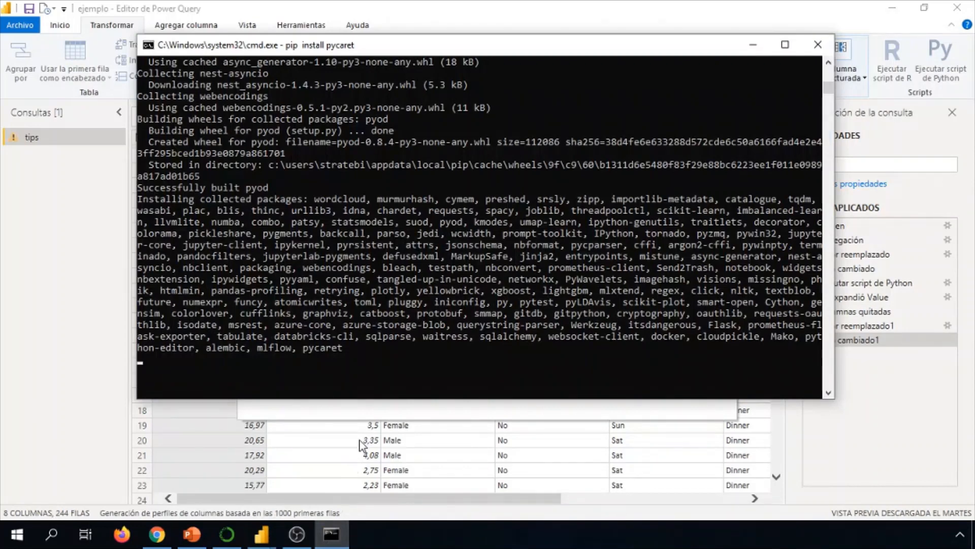
left_click(166, 533)
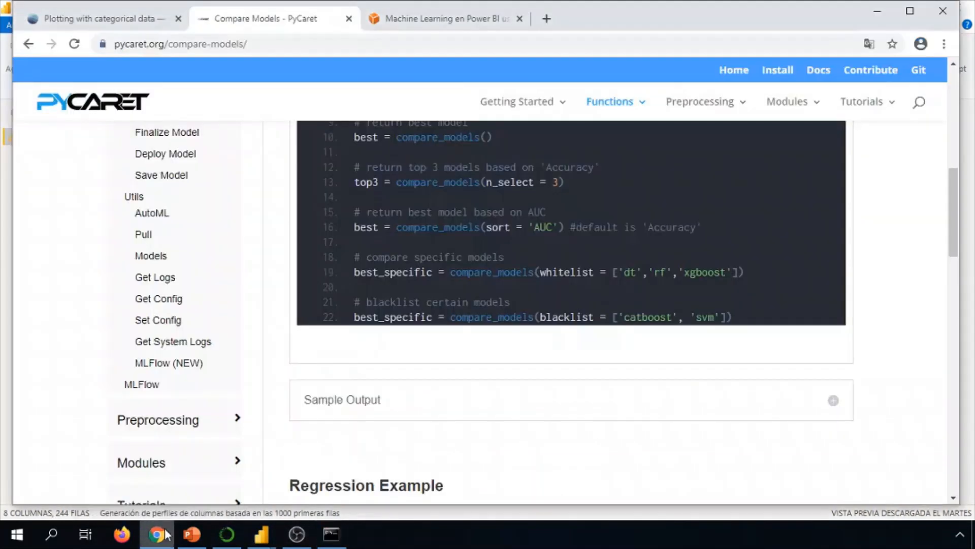
scroll(416, 350, "down", 2)
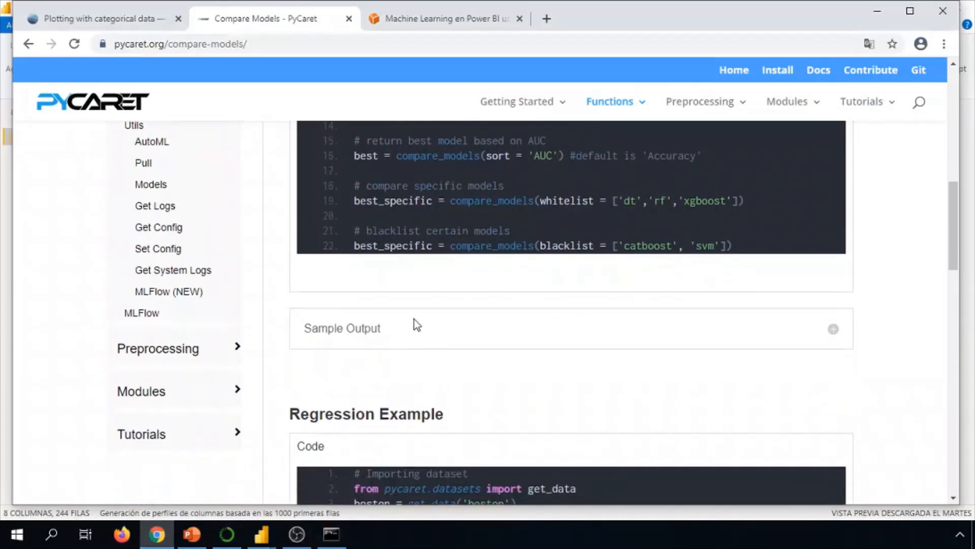
- Close the "Plotting with categorical data" page and examine the regression example code on PyCaret's Compare Models page
left_click(178, 18)
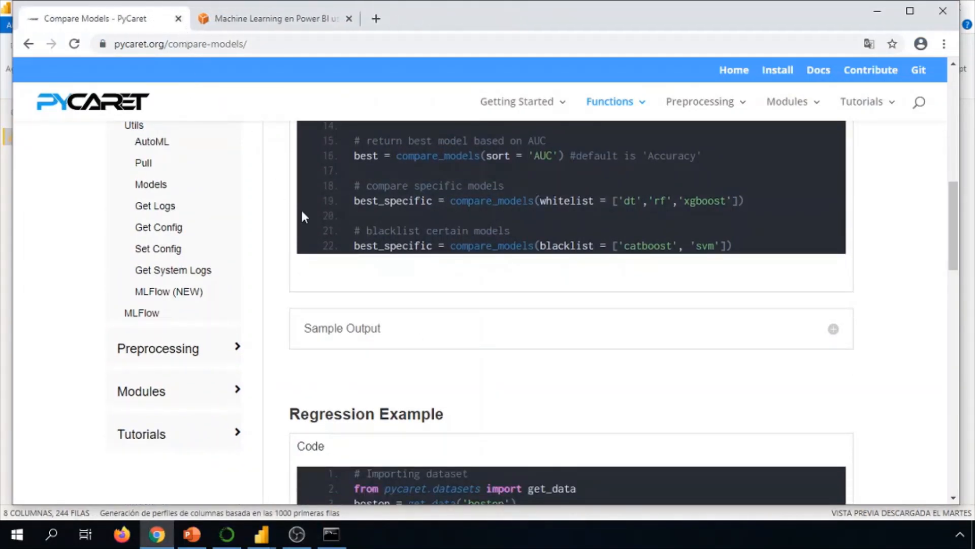
scroll(362, 292, "down", 8)
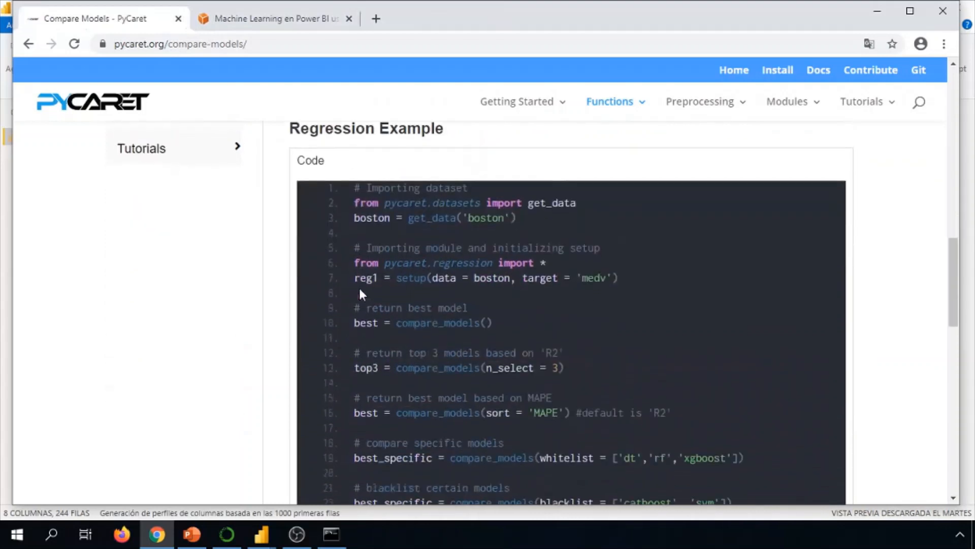
scroll(360, 290, "down", 2)
scroll(359, 294, "up", 6)
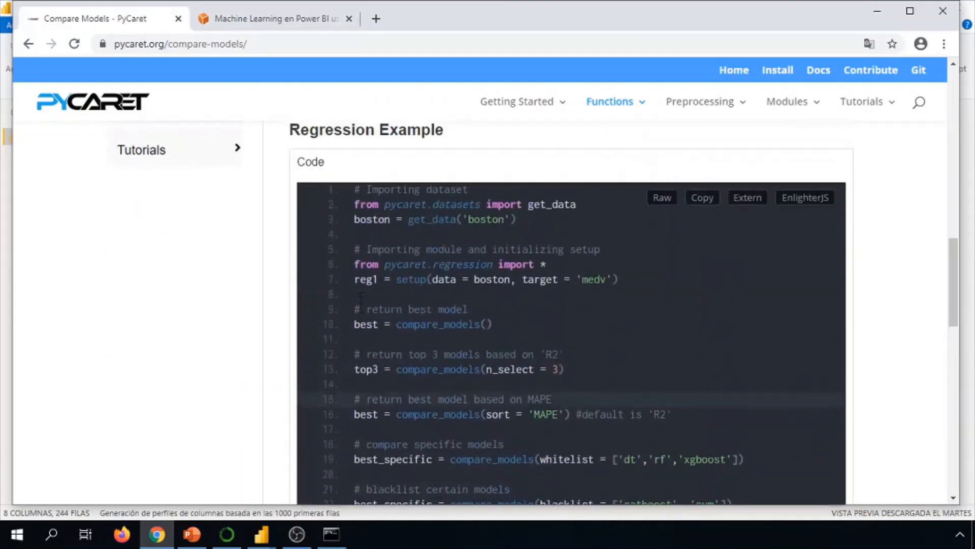
scroll(358, 304, "down", 1)
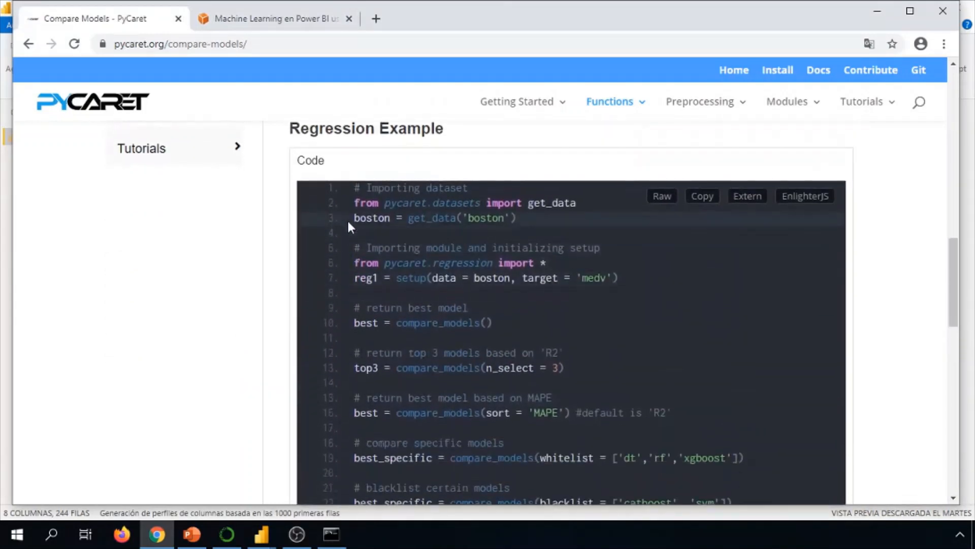
scroll(358, 229, "up", 1)
scroll(355, 295, "down", 1)
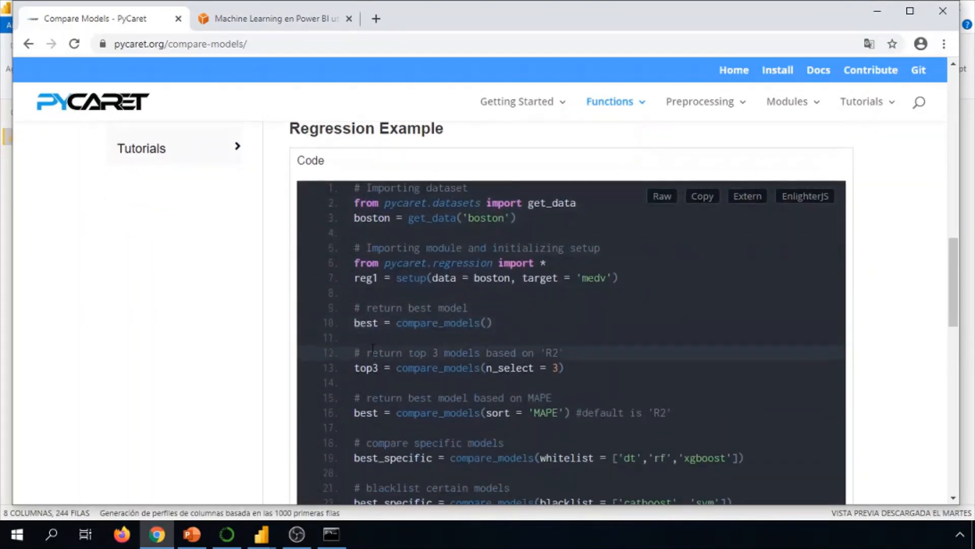
scroll(370, 353, "up", 1)
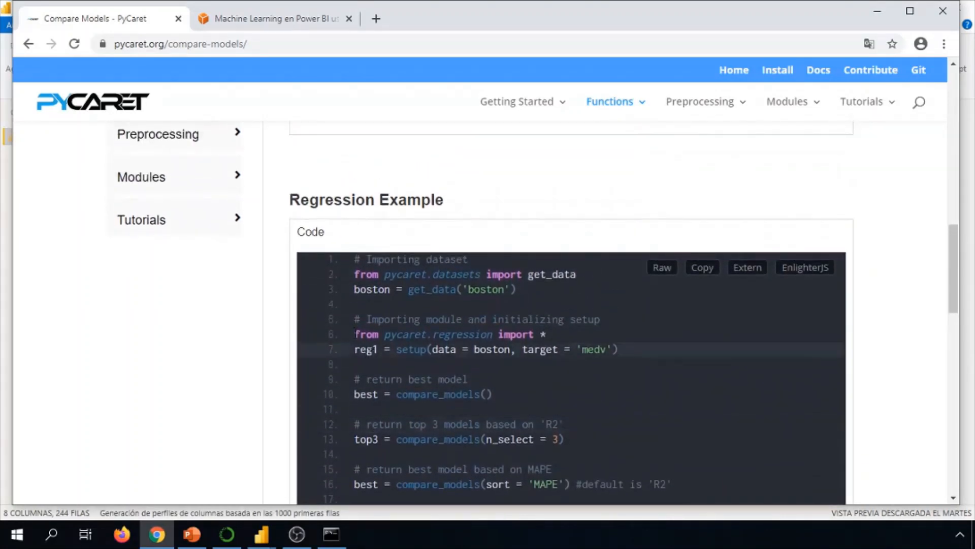
scroll(352, 299, "down", 1)
scroll(355, 301, "down", 2)
scroll(364, 317, "down", 1)
scroll(362, 288, "up", 1)
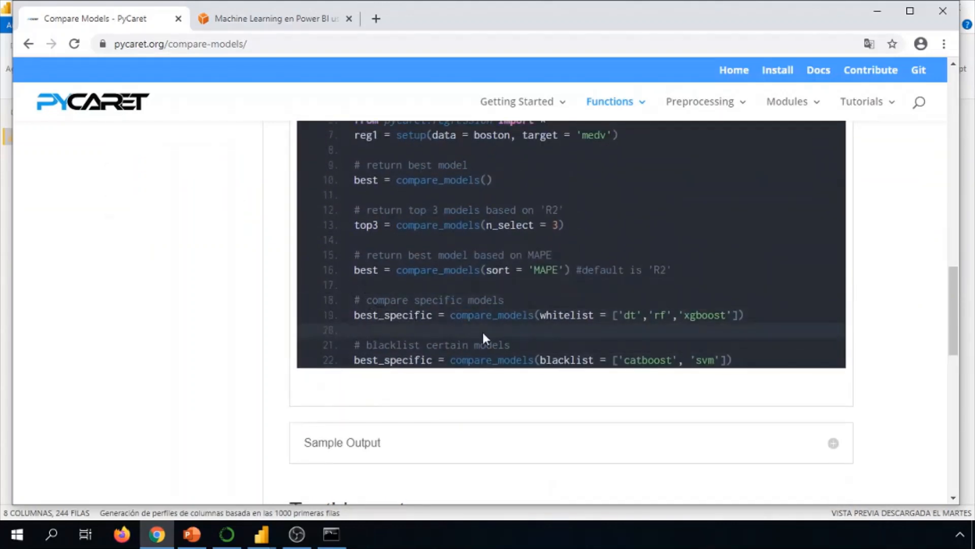
scroll(474, 329, "up", 1)
scroll(491, 356, "down", 3)
scroll(493, 355, "up", 4)
scroll(451, 348, "down", 1)
scroll(442, 356, "up", 10)
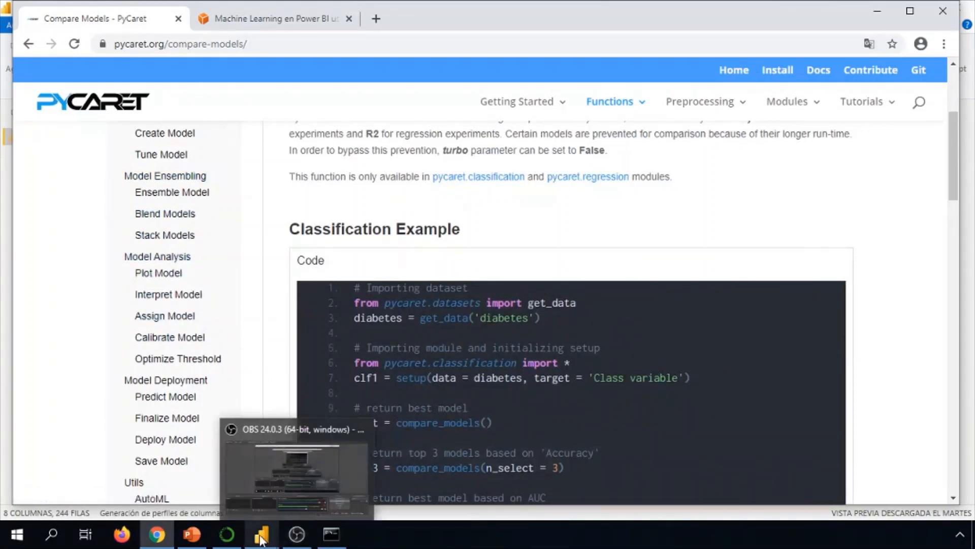
- Recheck the PyCaret installation in the Command Prompt, and review the machine learning tasks described in the "Machine Learning en Power BI" article in Chrome
left_click(331, 538)
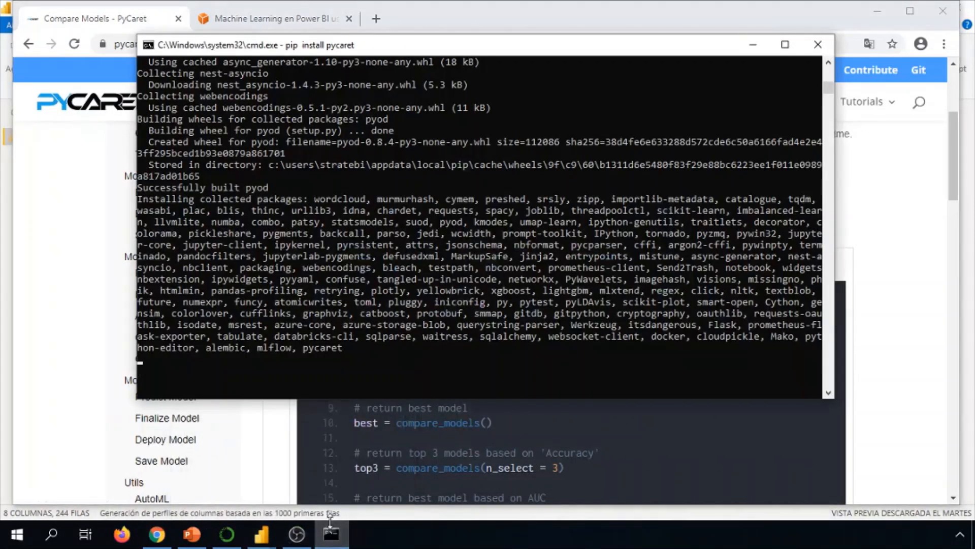
left_click(241, 18)
scroll(224, 284, "down", 5)
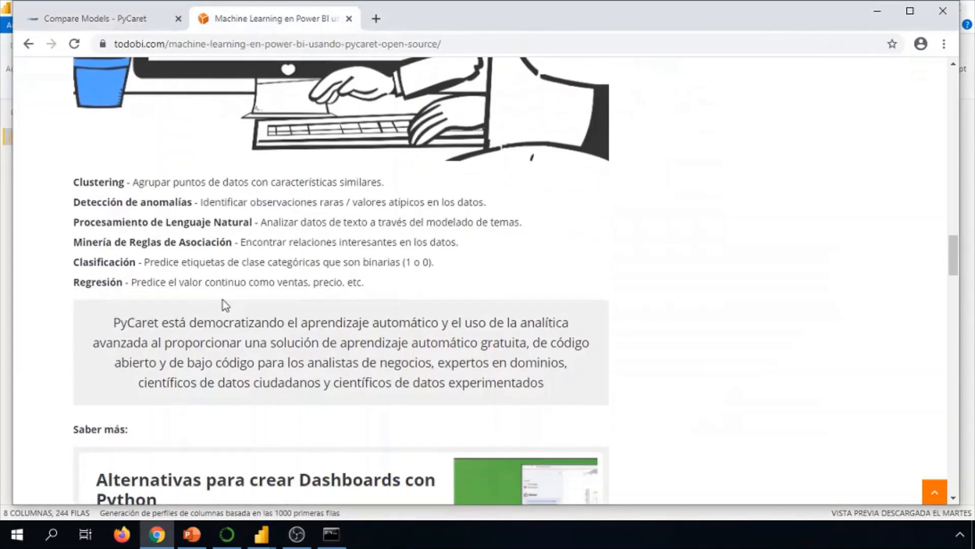
scroll(224, 304, "up", 20)
scroll(224, 305, "down", 3)
scroll(224, 305, "down", 12)
scroll(95, 304, "up", 3)
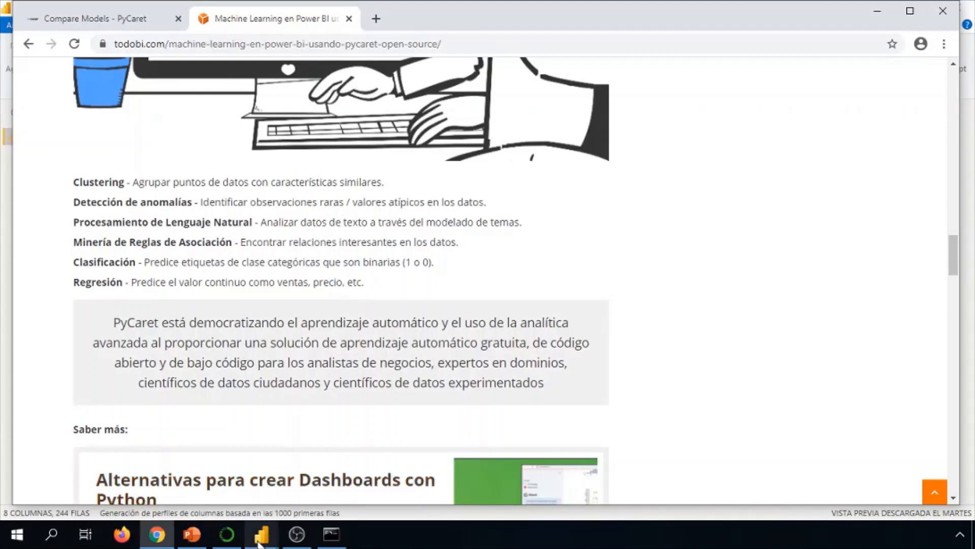
- Read the PyCaret installation output to its end in the Command Prompt, and run the clustering script in Power Query Editor
left_click(331, 536)
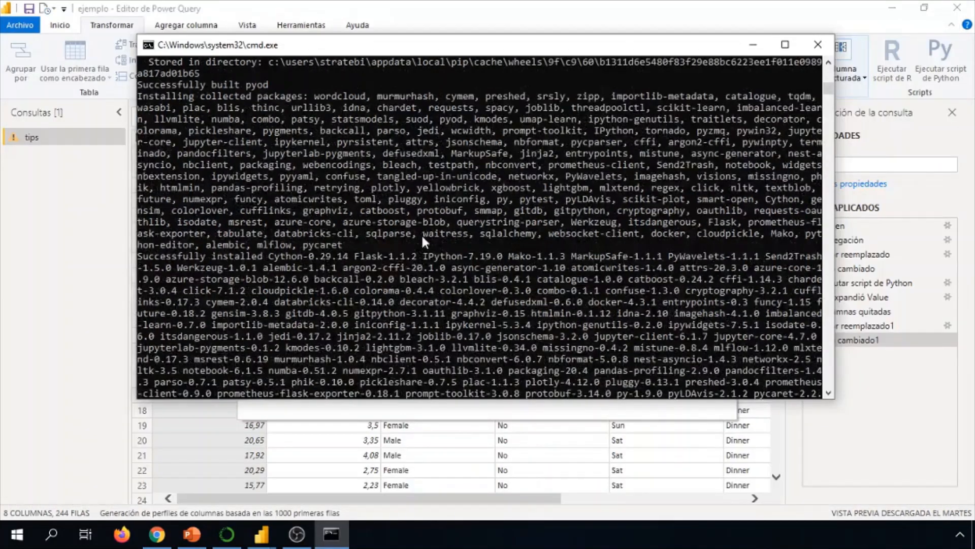
scroll(422, 234, "down", 2)
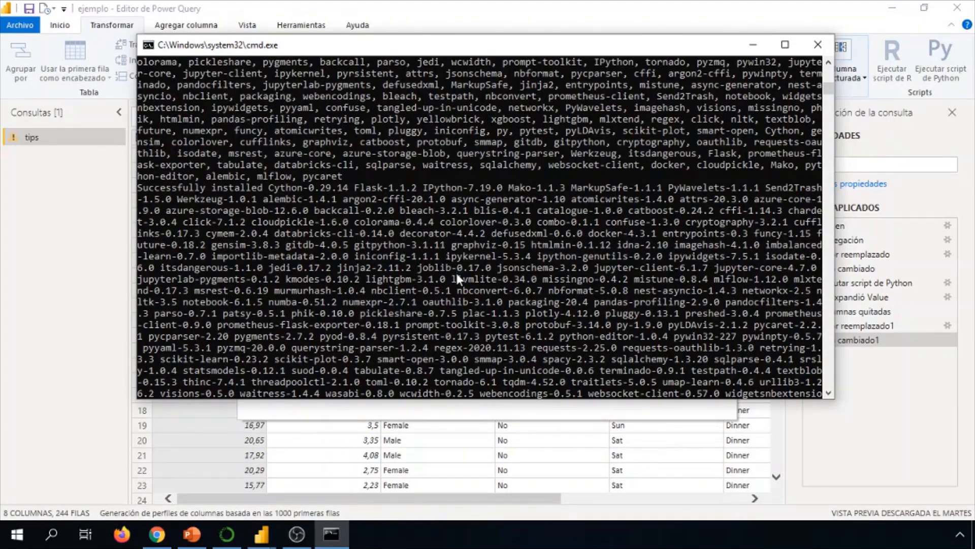
scroll(455, 270, "down", 2)
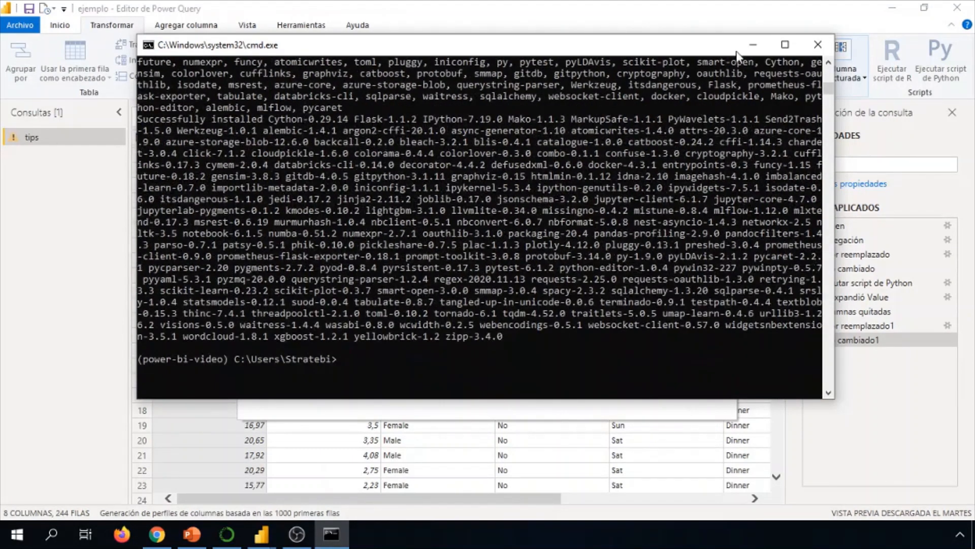
left_click(753, 44)
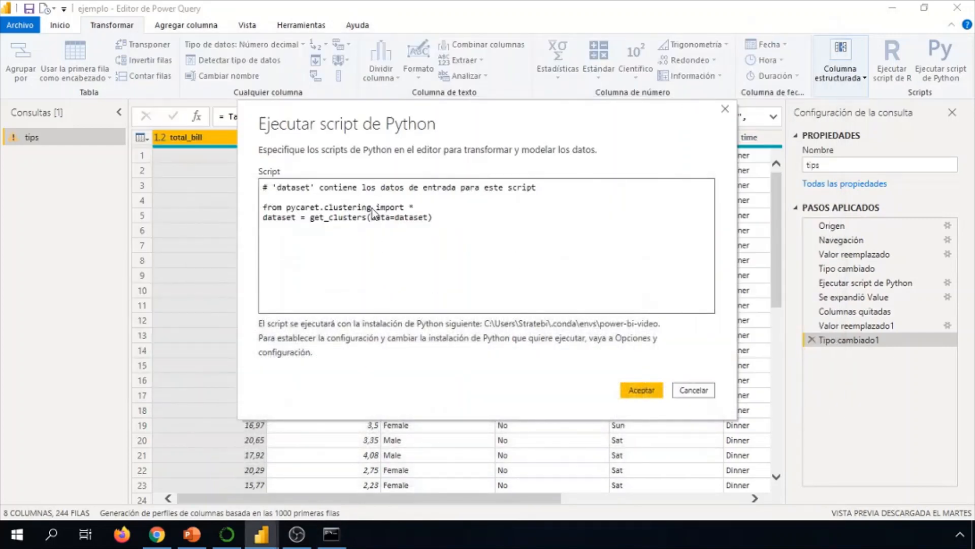
left_click(635, 387)
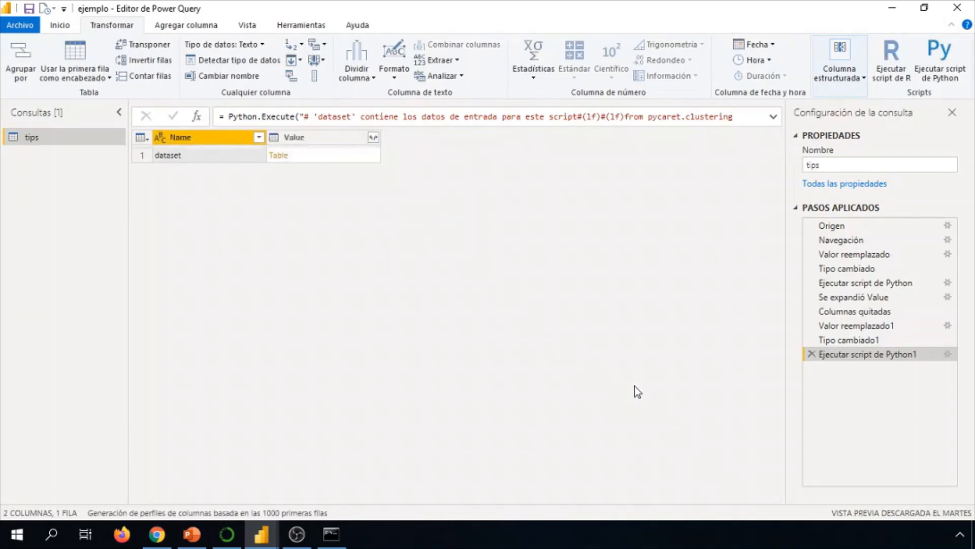
- Expand all columns of the Value table without the original column name as prefix, and remove the Name column
left_click(375, 141)
left_click(374, 139)
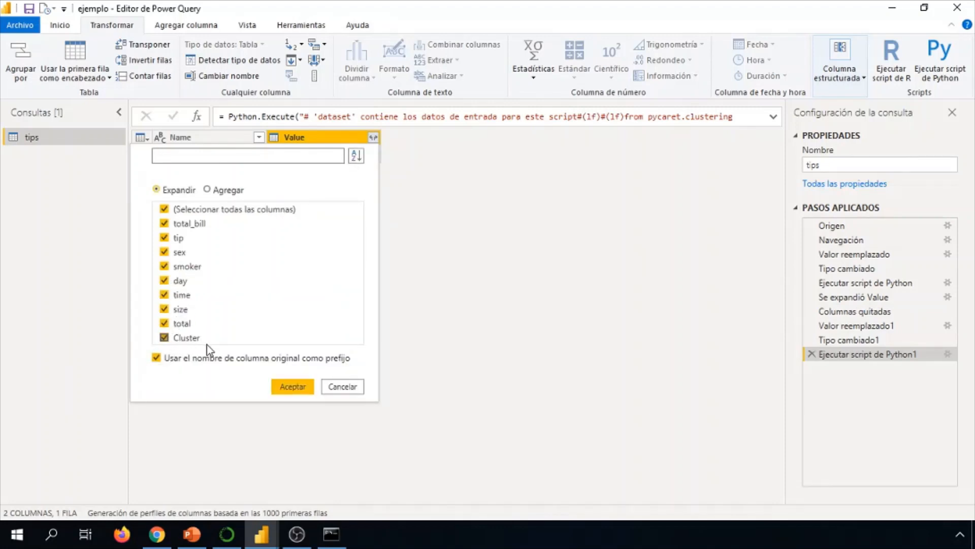
left_click(158, 362)
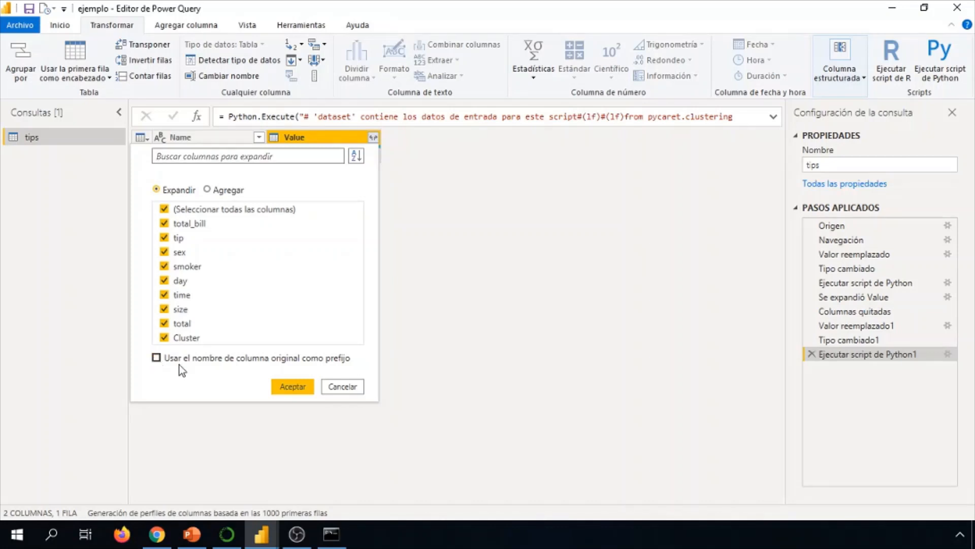
left_click(290, 389)
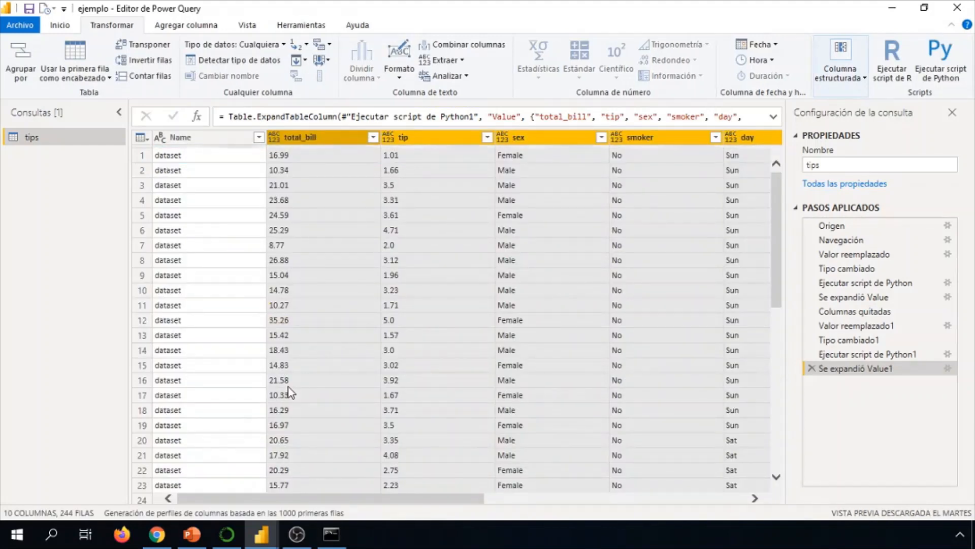
right_click(183, 147)
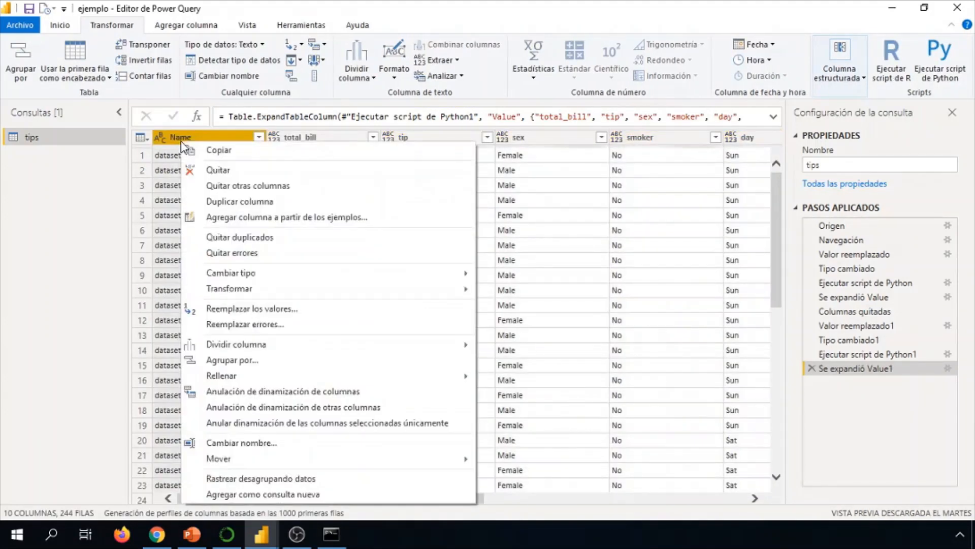
left_click(221, 167)
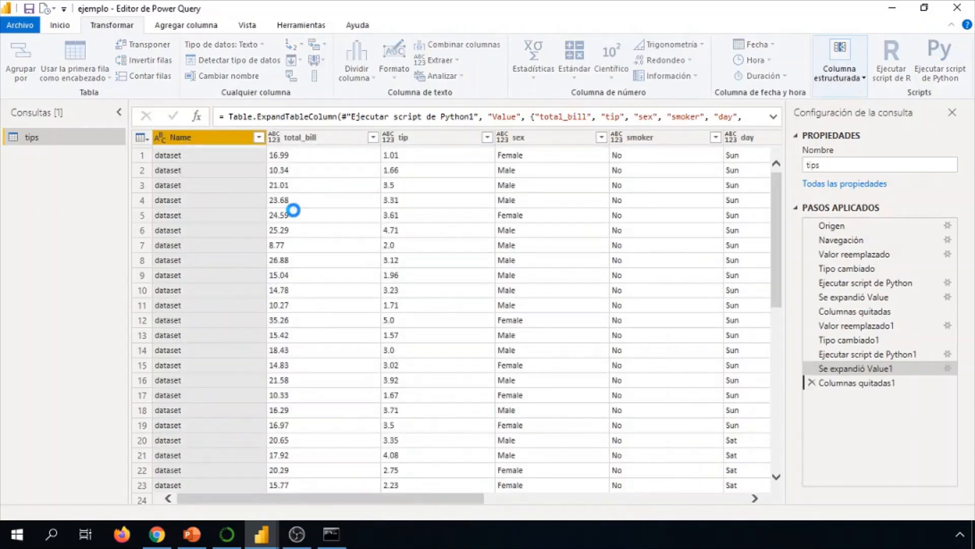
- Replace "." with "," in the total_bill, tip and total columns
left_click_drag(432, 499, 659, 506)
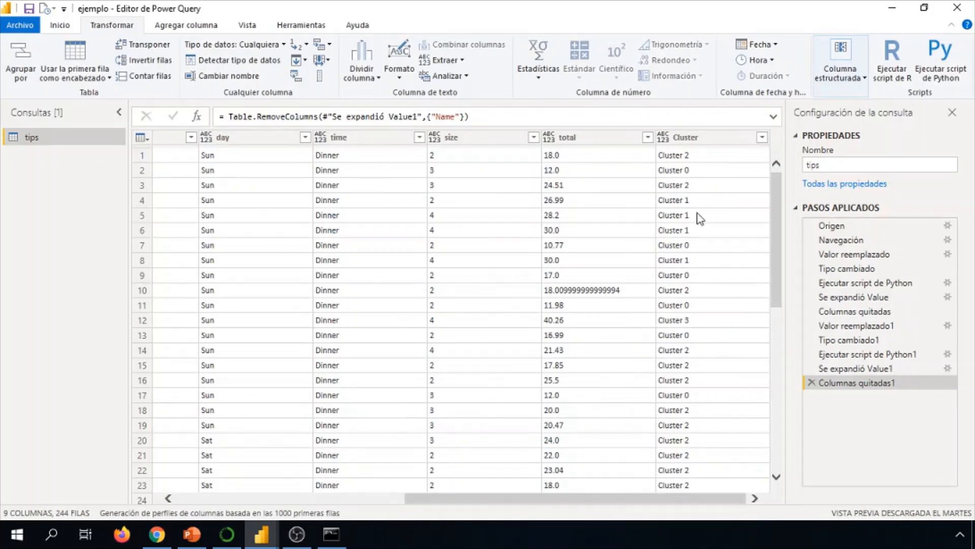
scroll(701, 219, "down", 9)
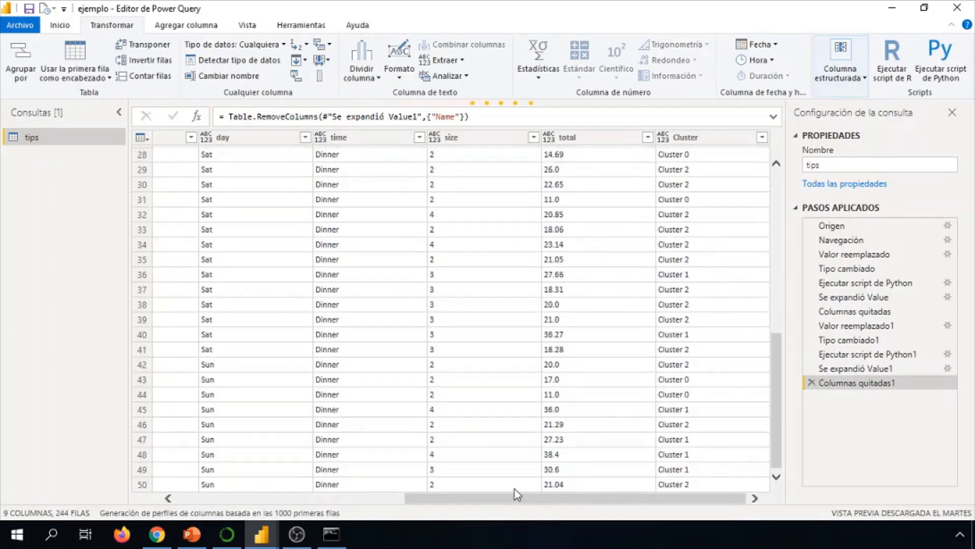
left_click(294, 500)
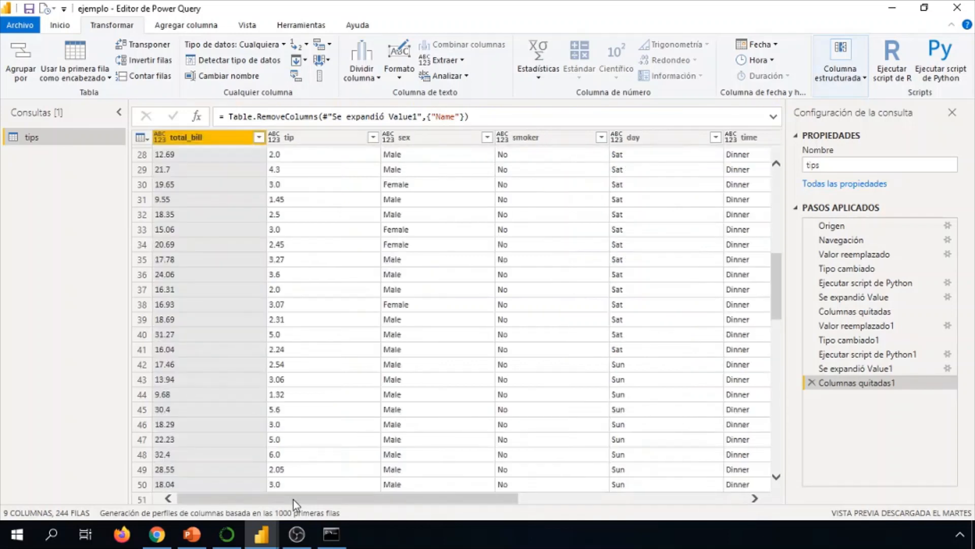
left_click(304, 138, "ctrl")
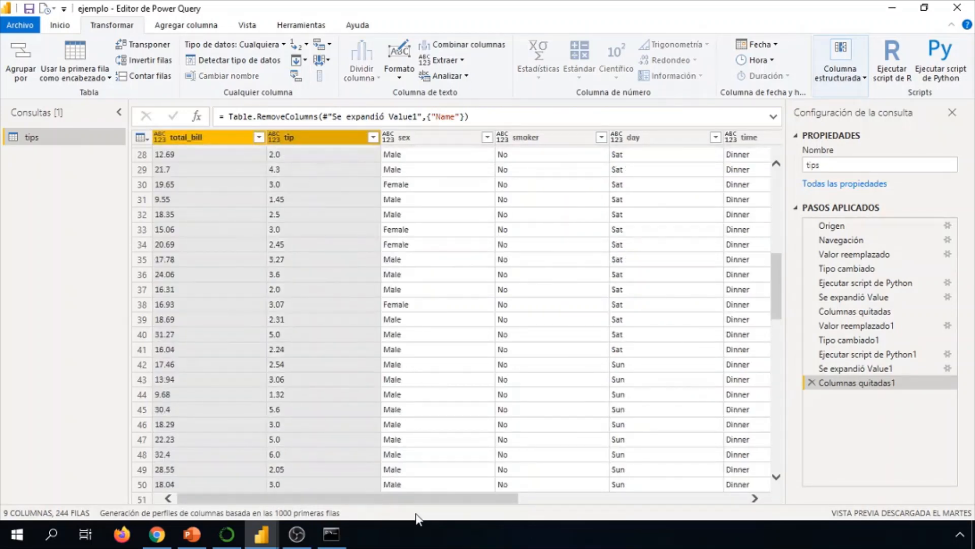
left_click_drag(422, 502, 650, 502)
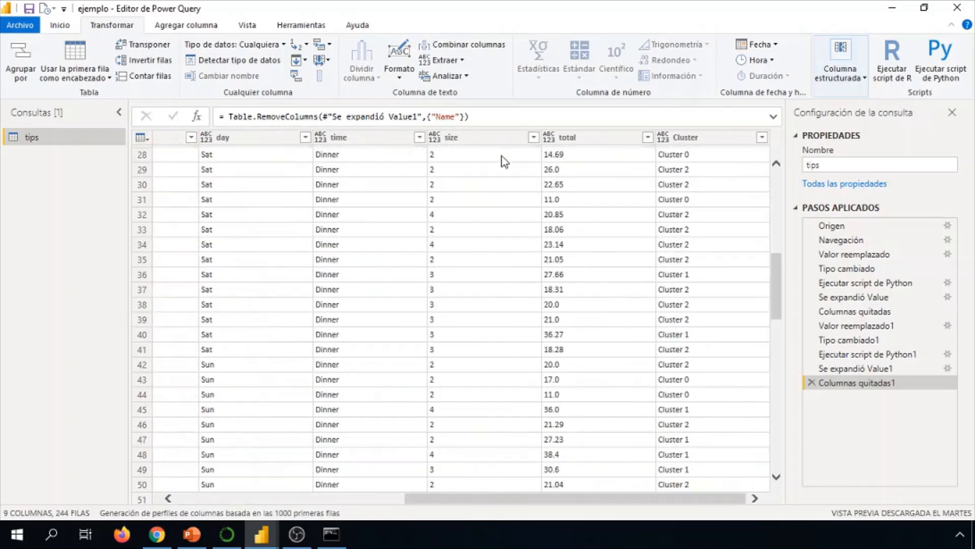
left_click(599, 138)
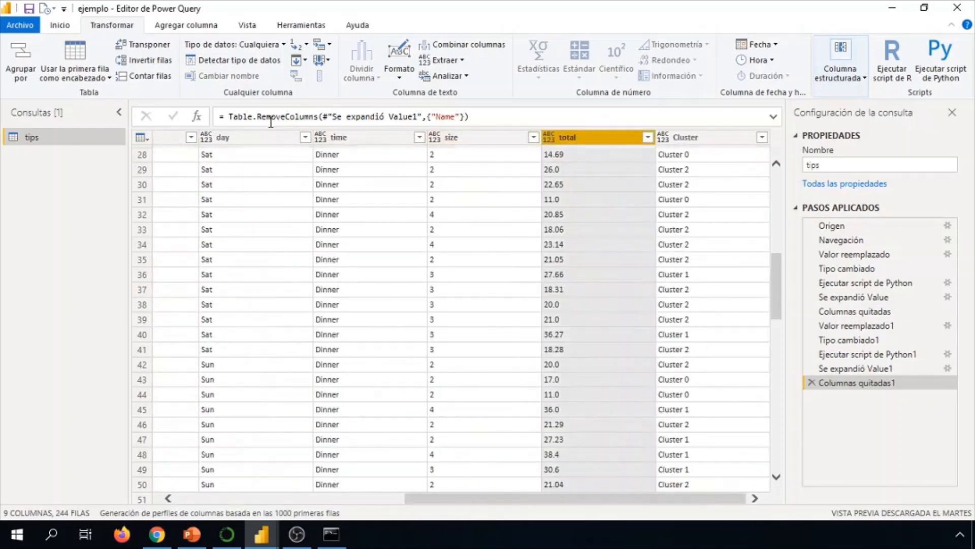
right_click(608, 143)
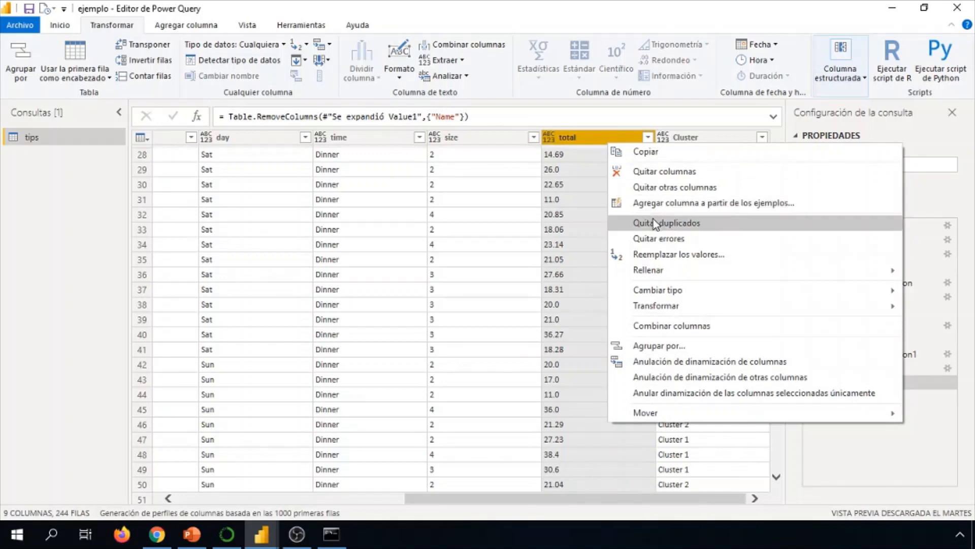
left_click(661, 261)
type(".")
key("Tab")
type(",")
key("Return")
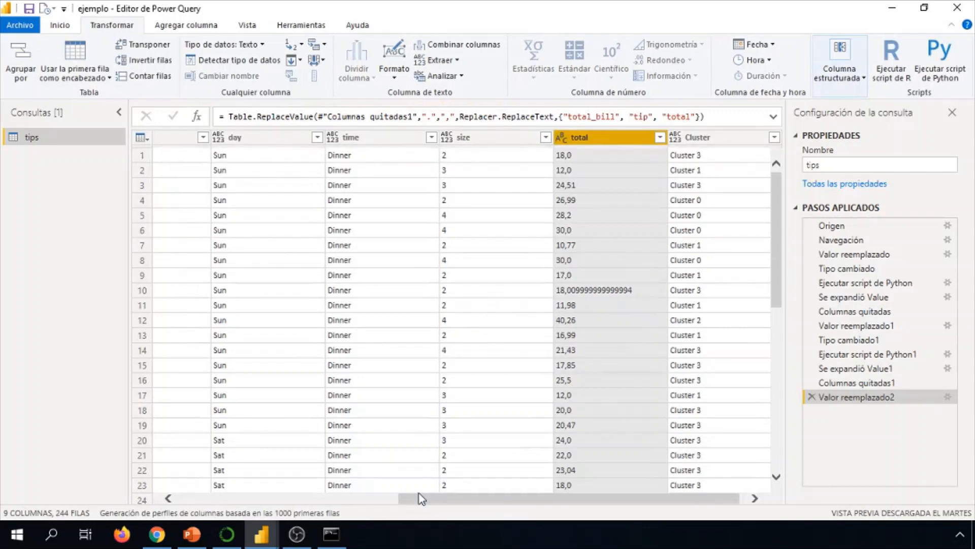
- Change the data type of the total_bill, tip and total columns to decimal number
left_click_drag(422, 498, 206, 498)
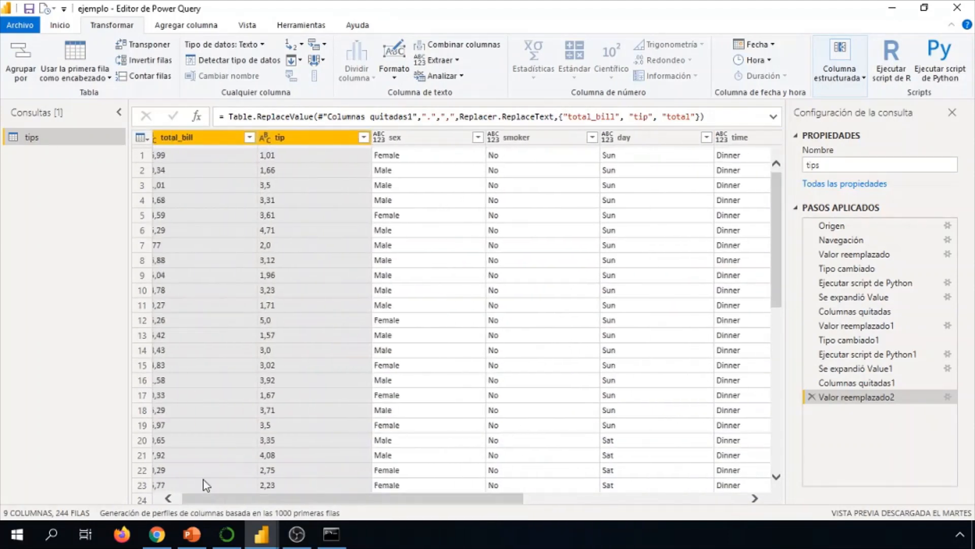
left_click(233, 46)
left_click(193, 61)
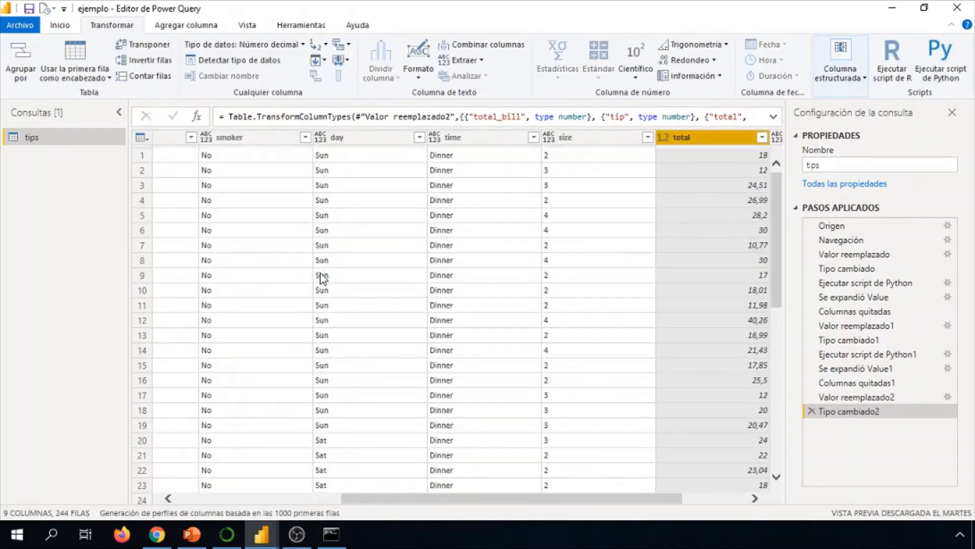
left_click_drag(639, 501, 703, 501)
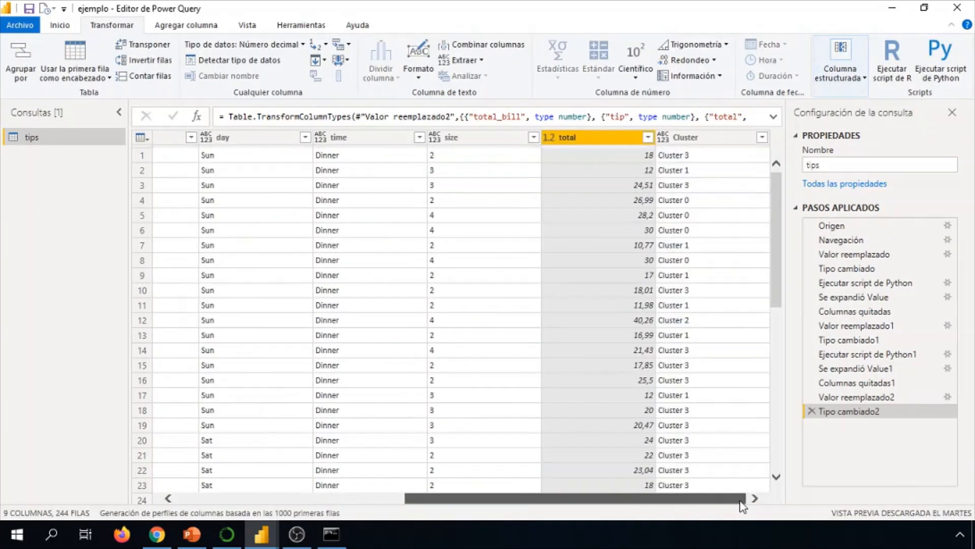
- Close and apply the query changes, and add a new page to the report in Power BI Desktop
left_click(60, 25)
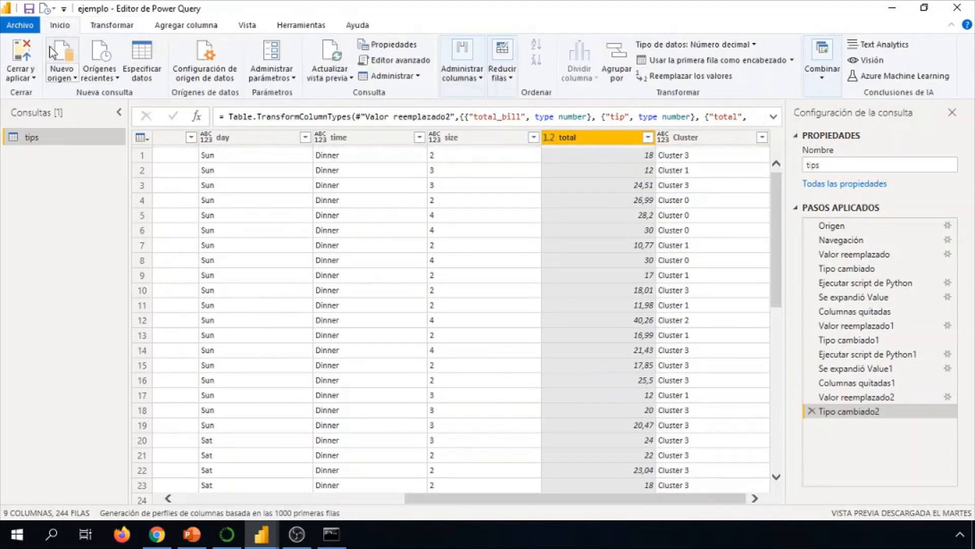
left_click(21, 57)
left_click(262, 536)
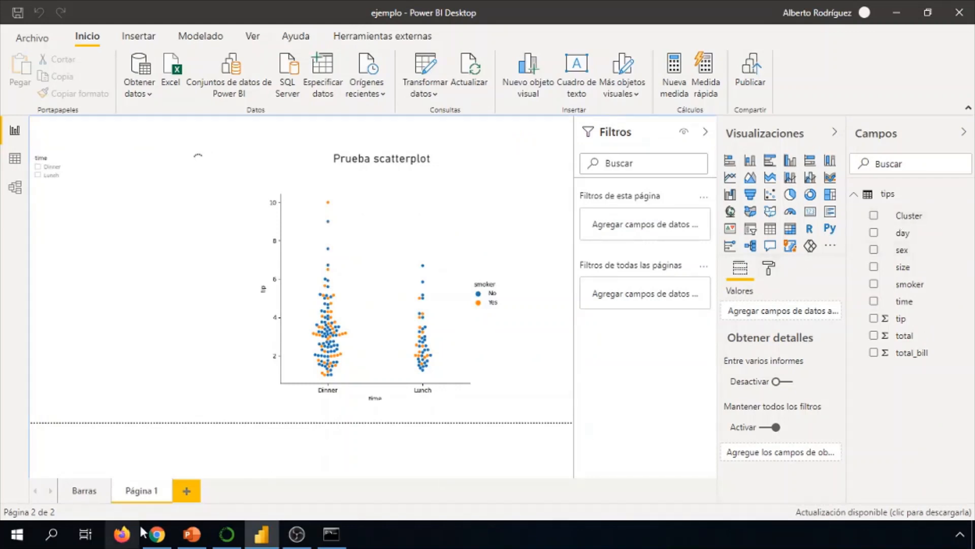
left_click(187, 491)
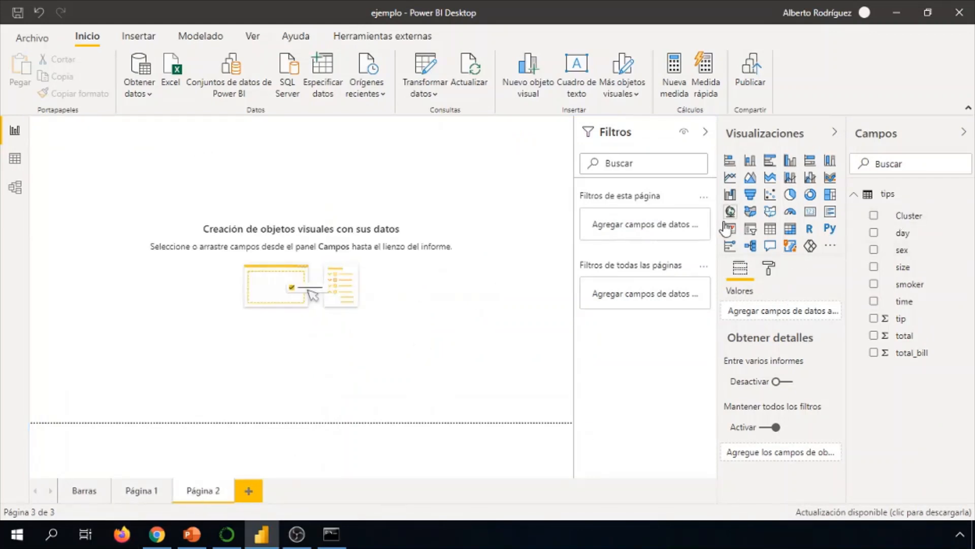
- Insert a scatter chart filling the page, with total_bill on the X axis, tip on the Y axis and Cluster as details
left_click(770, 196)
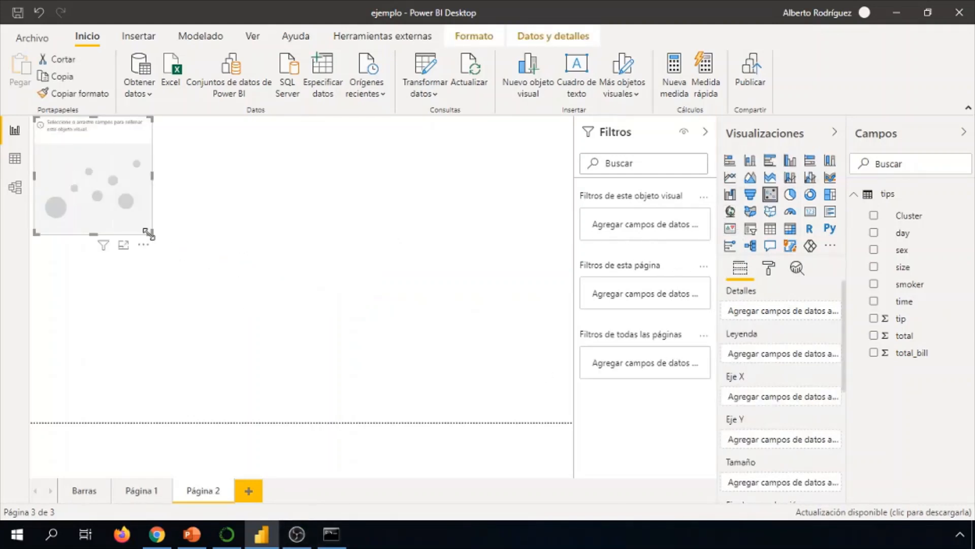
left_click_drag(148, 234, 571, 422)
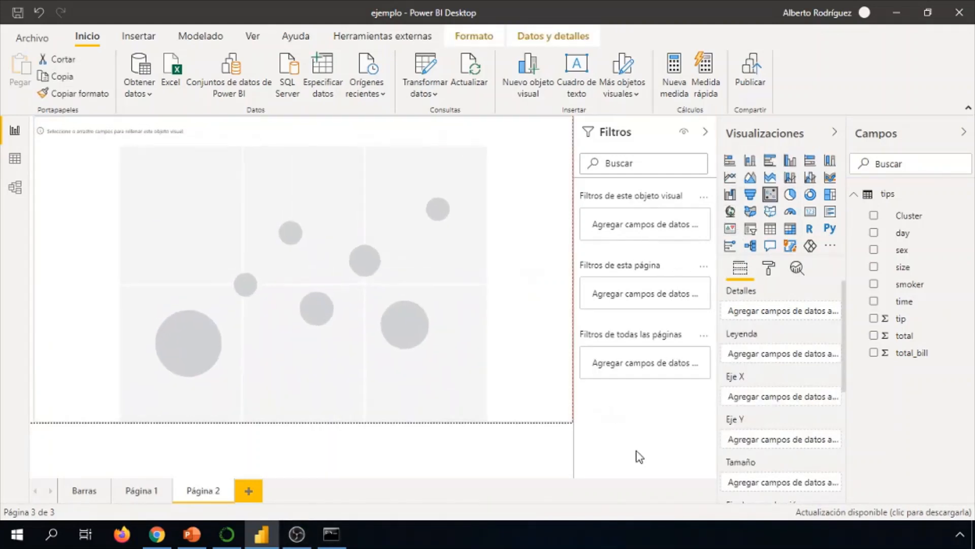
left_click(874, 353)
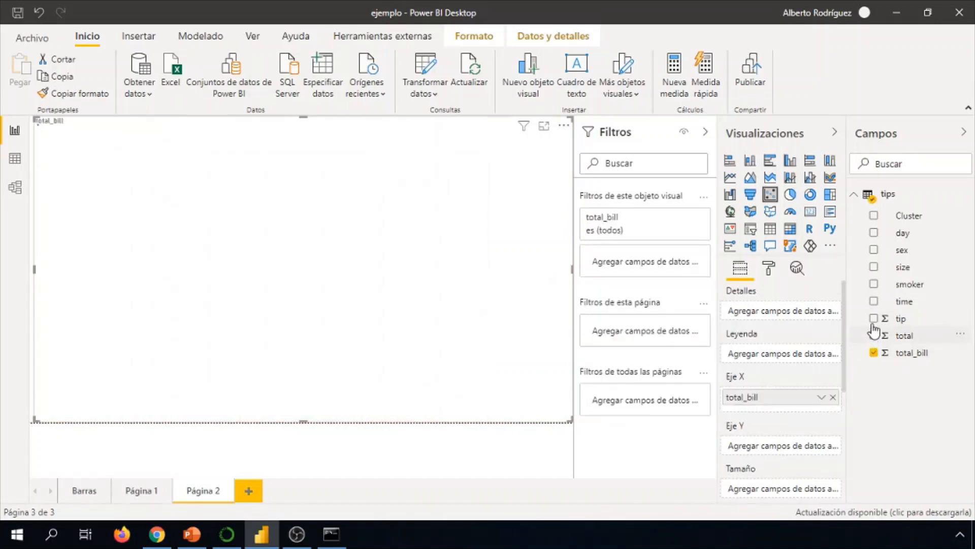
left_click(874, 319)
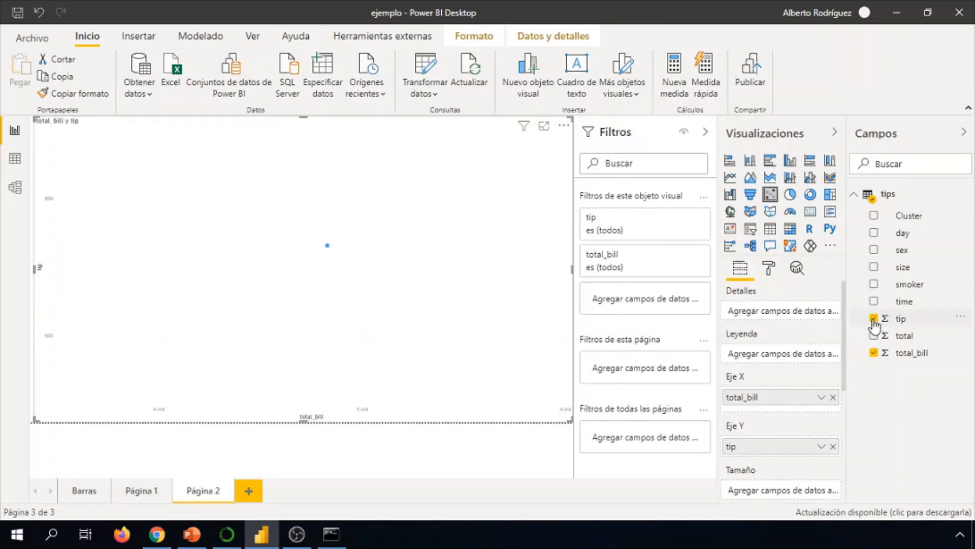
left_click(875, 217)
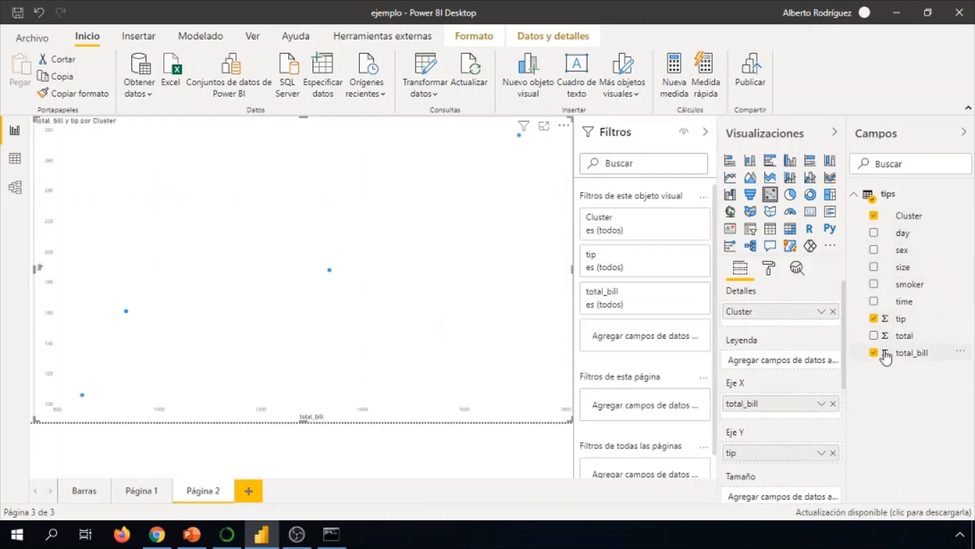
- Set total_bill and tip to not be summarized, and move Cluster from the chart's details to its legend
left_click(822, 406)
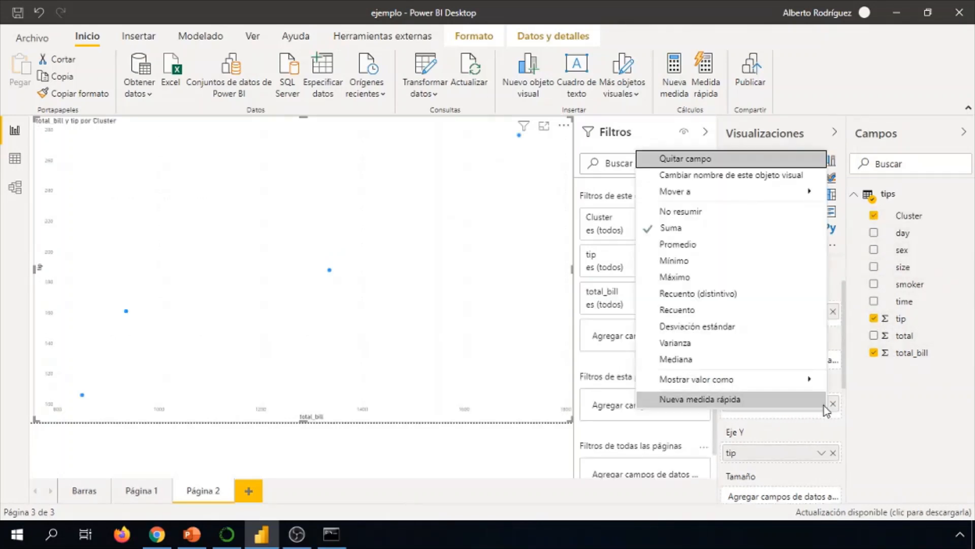
left_click(722, 220)
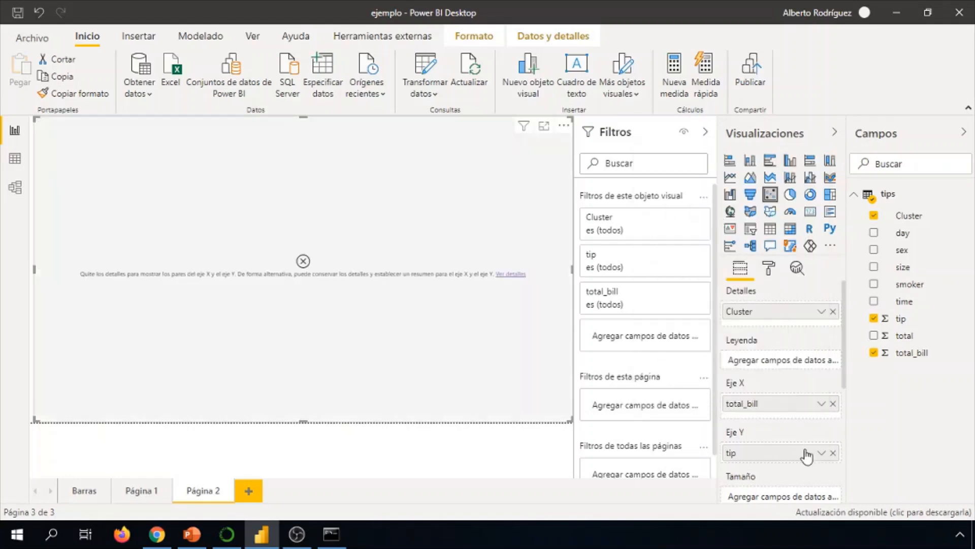
left_click(821, 452)
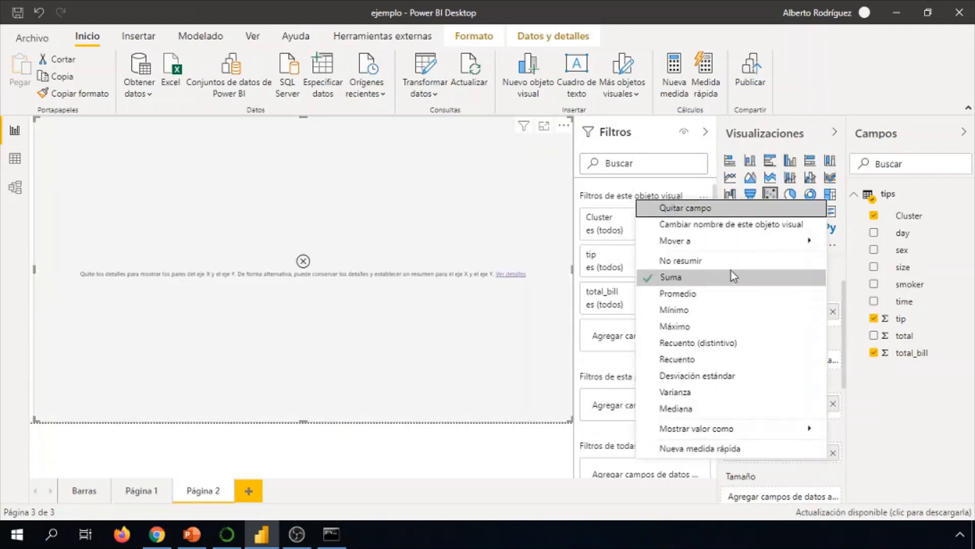
left_click(733, 257)
left_click(833, 312)
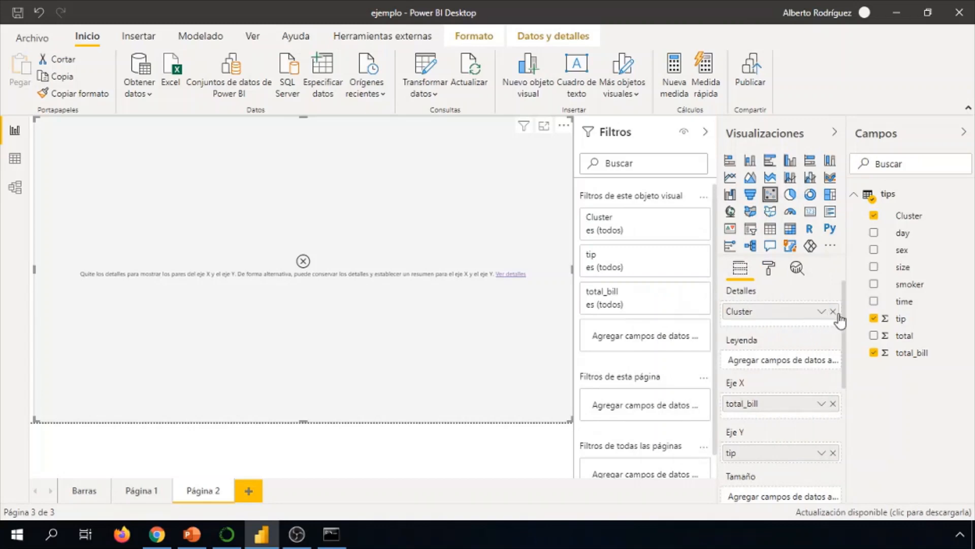
left_click_drag(809, 367, 771, 358)
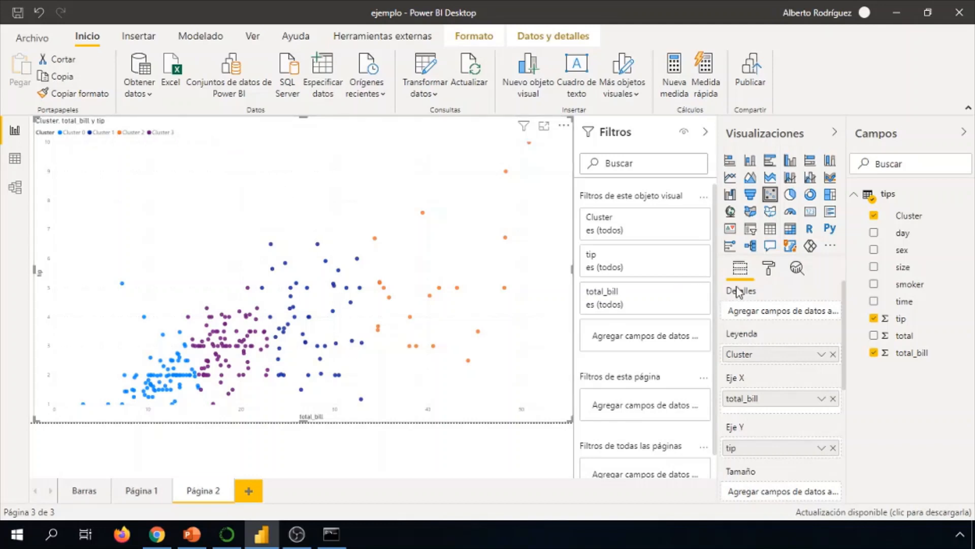
- Change the scatter chart's data colors to the theme red for Cluster 1 and the theme gold for Cluster 2
left_click(769, 269)
scroll(758, 386, "down", 2)
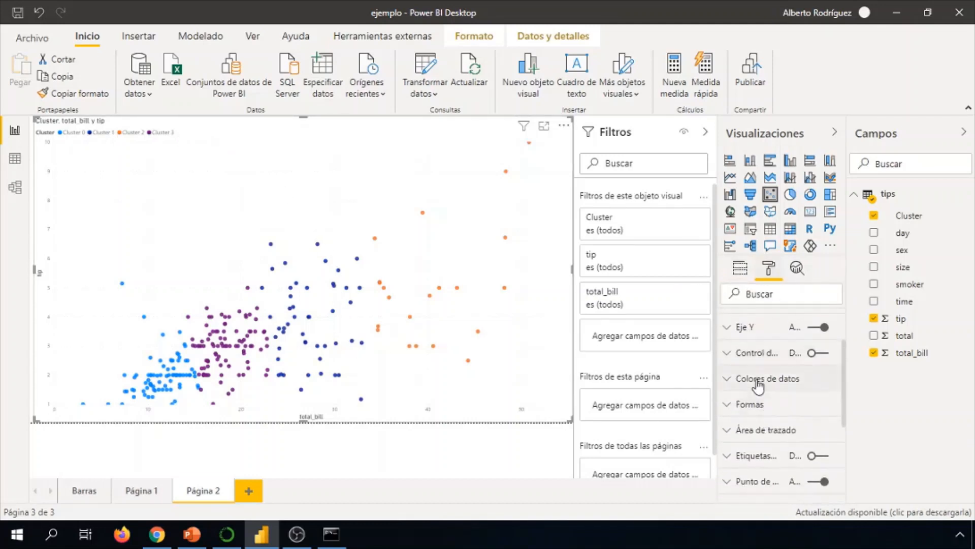
left_click(758, 386)
scroll(751, 402, "down", 2)
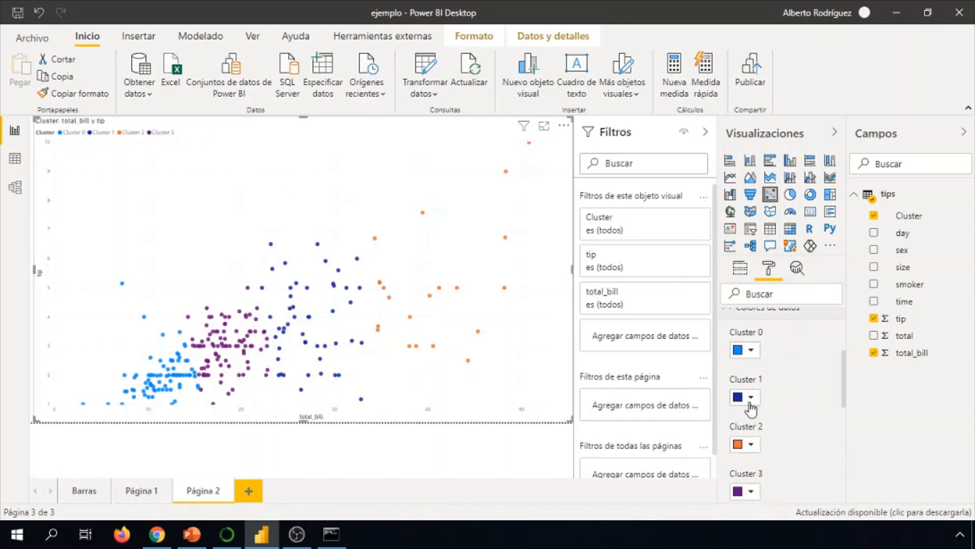
left_click(750, 399)
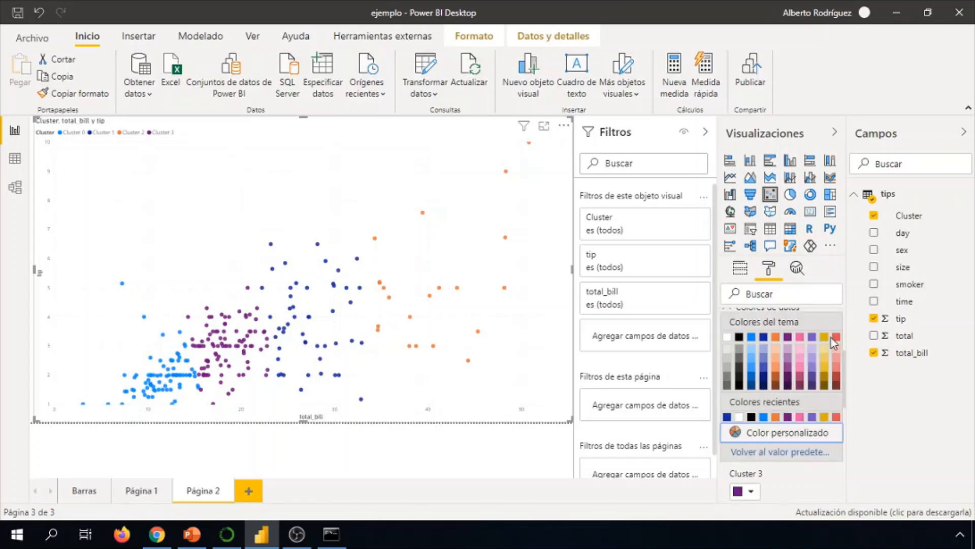
left_click(836, 337)
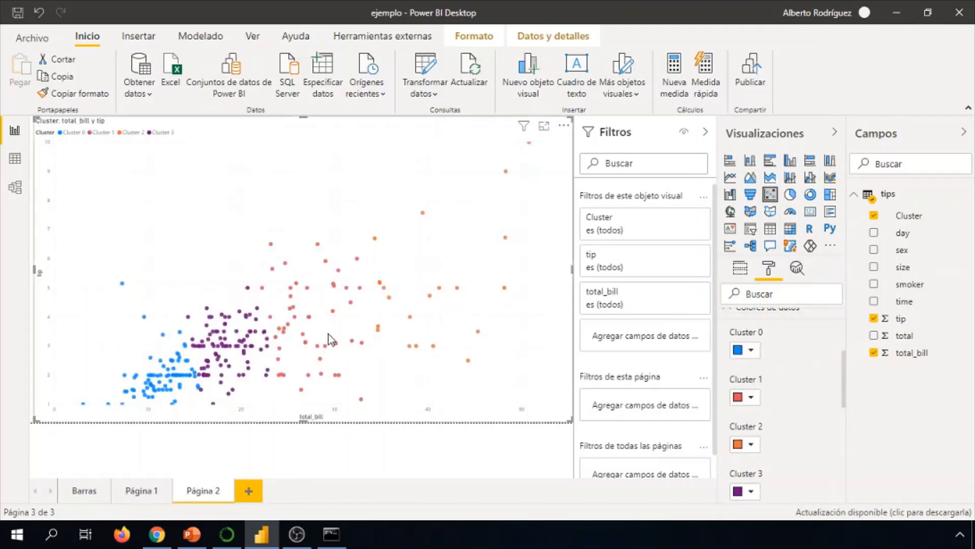
left_click(750, 444)
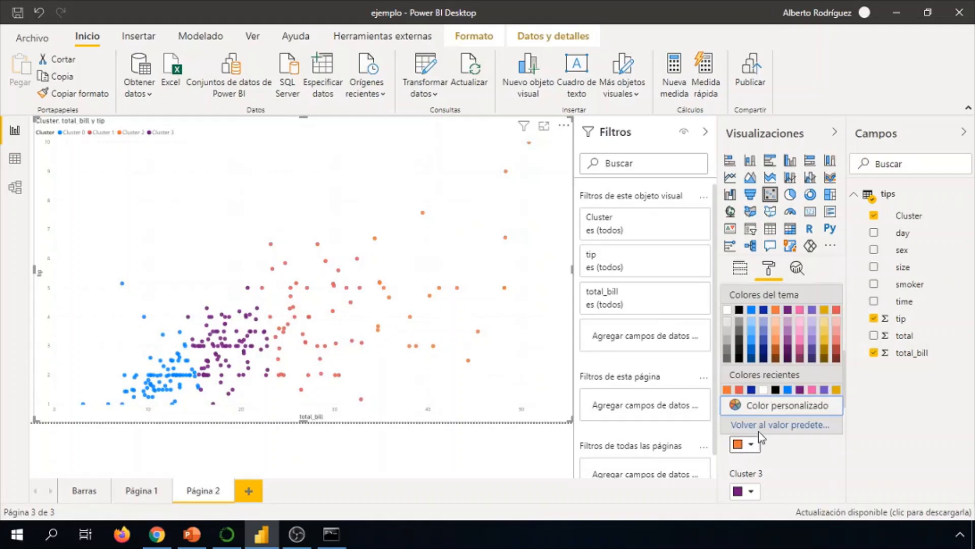
left_click(824, 311)
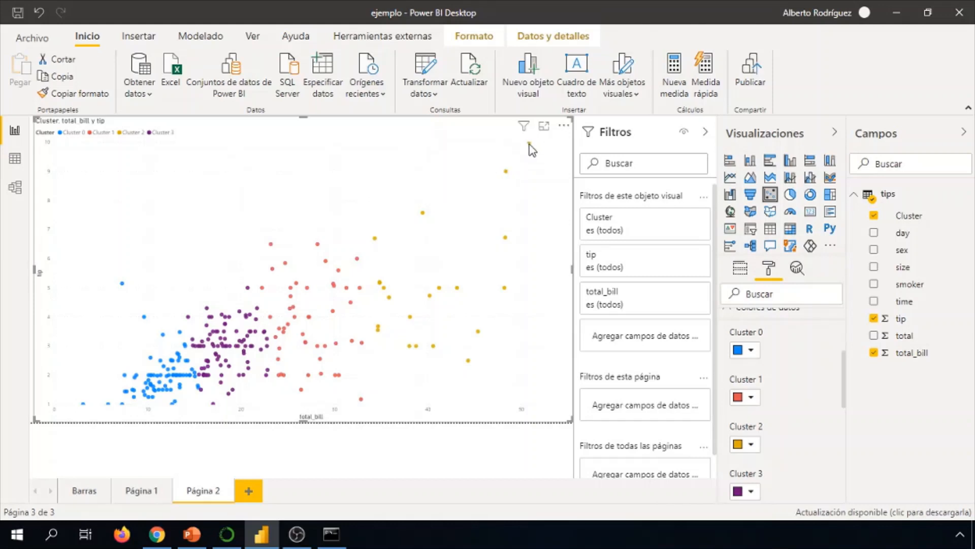
- Switch to the video presentation in PowerPoint
mouse_move(529, 144)
mouse_move(362, 399)
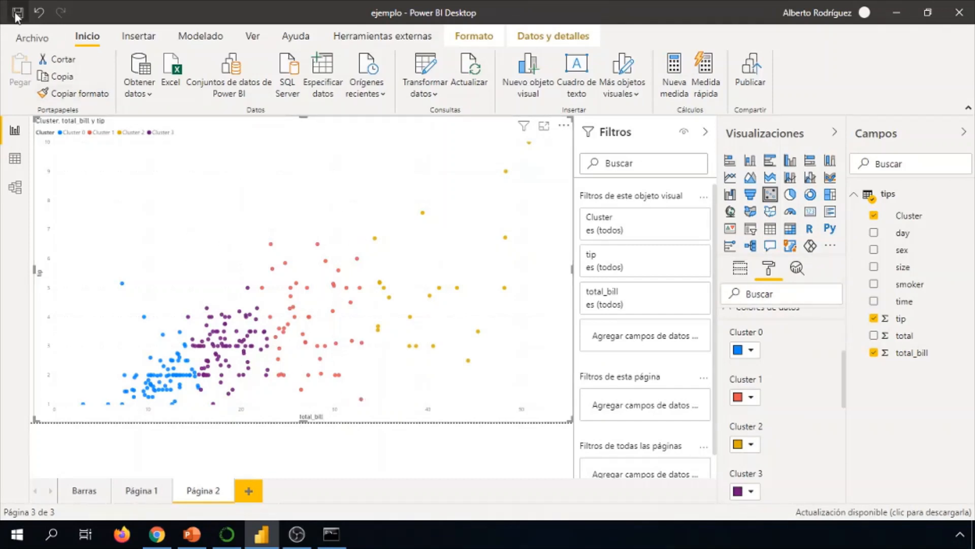
left_click(202, 543)
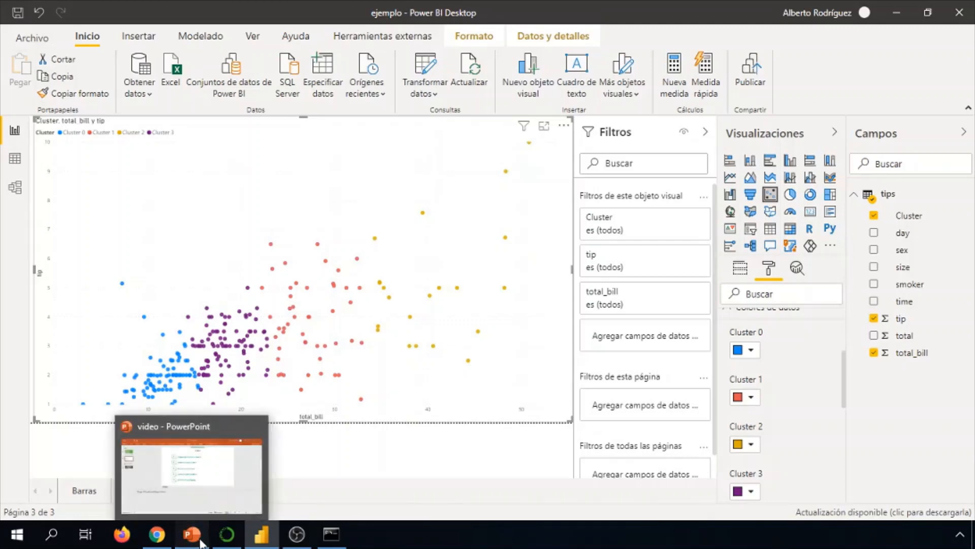